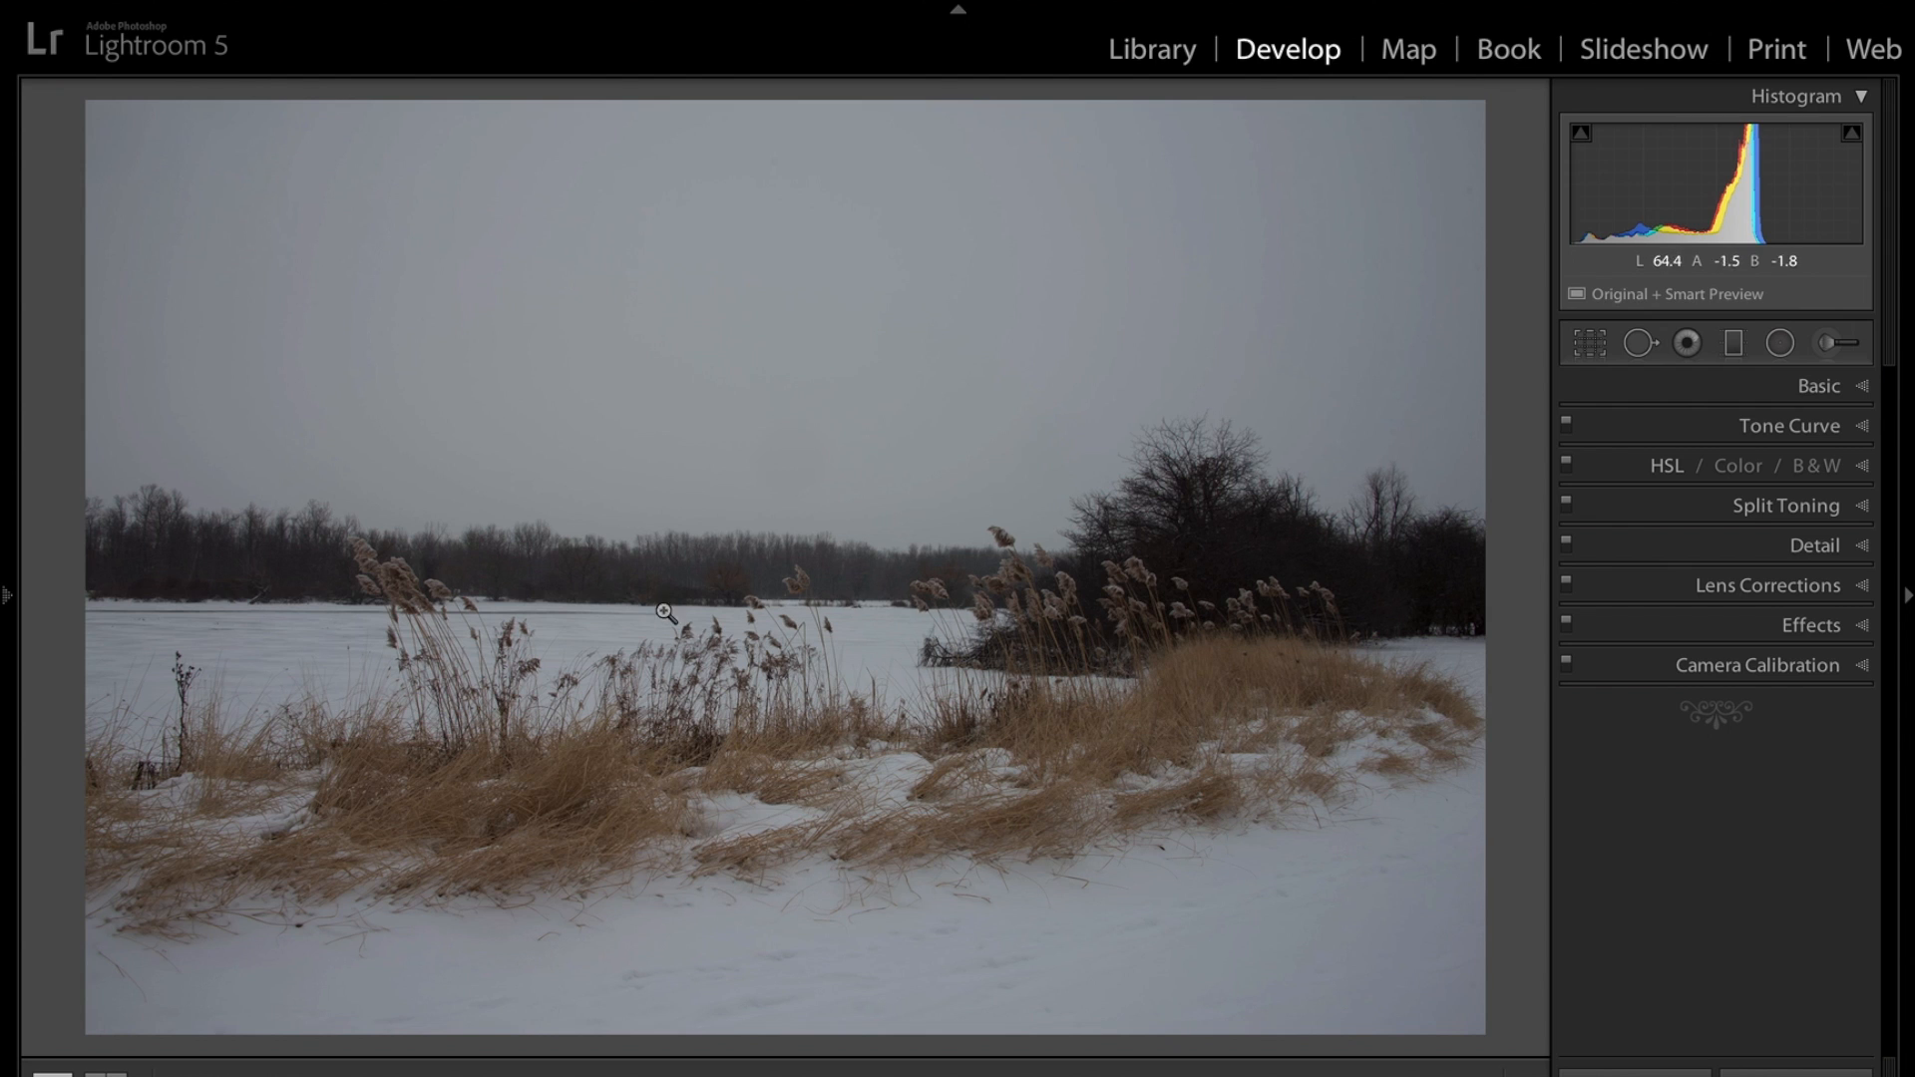
Browse the Snow collection photos in the filmstrip and select _LAN0200.NEF for editing.
{"action": "key", "text": "F6"}
{"action": "key", "text": "Left"}
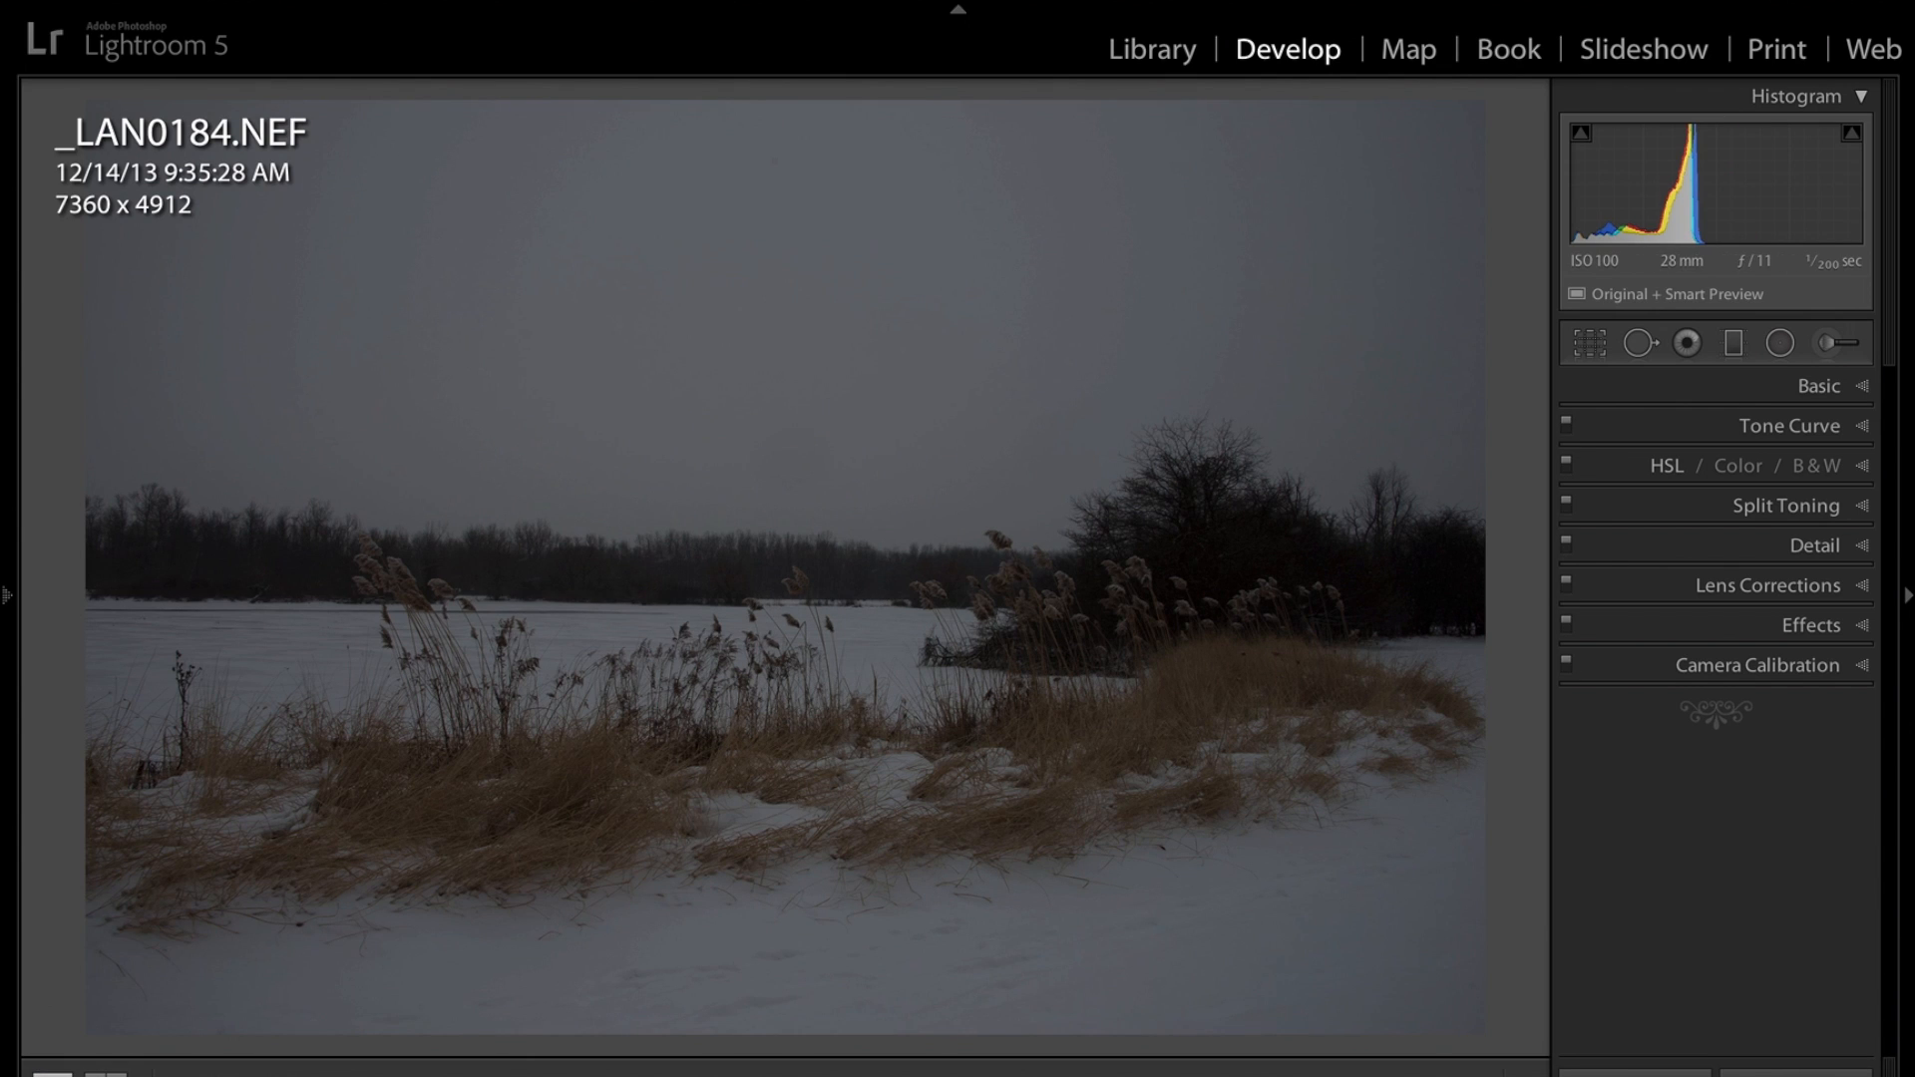
{"action": "left_click", "coordinate": [274, 1047]}
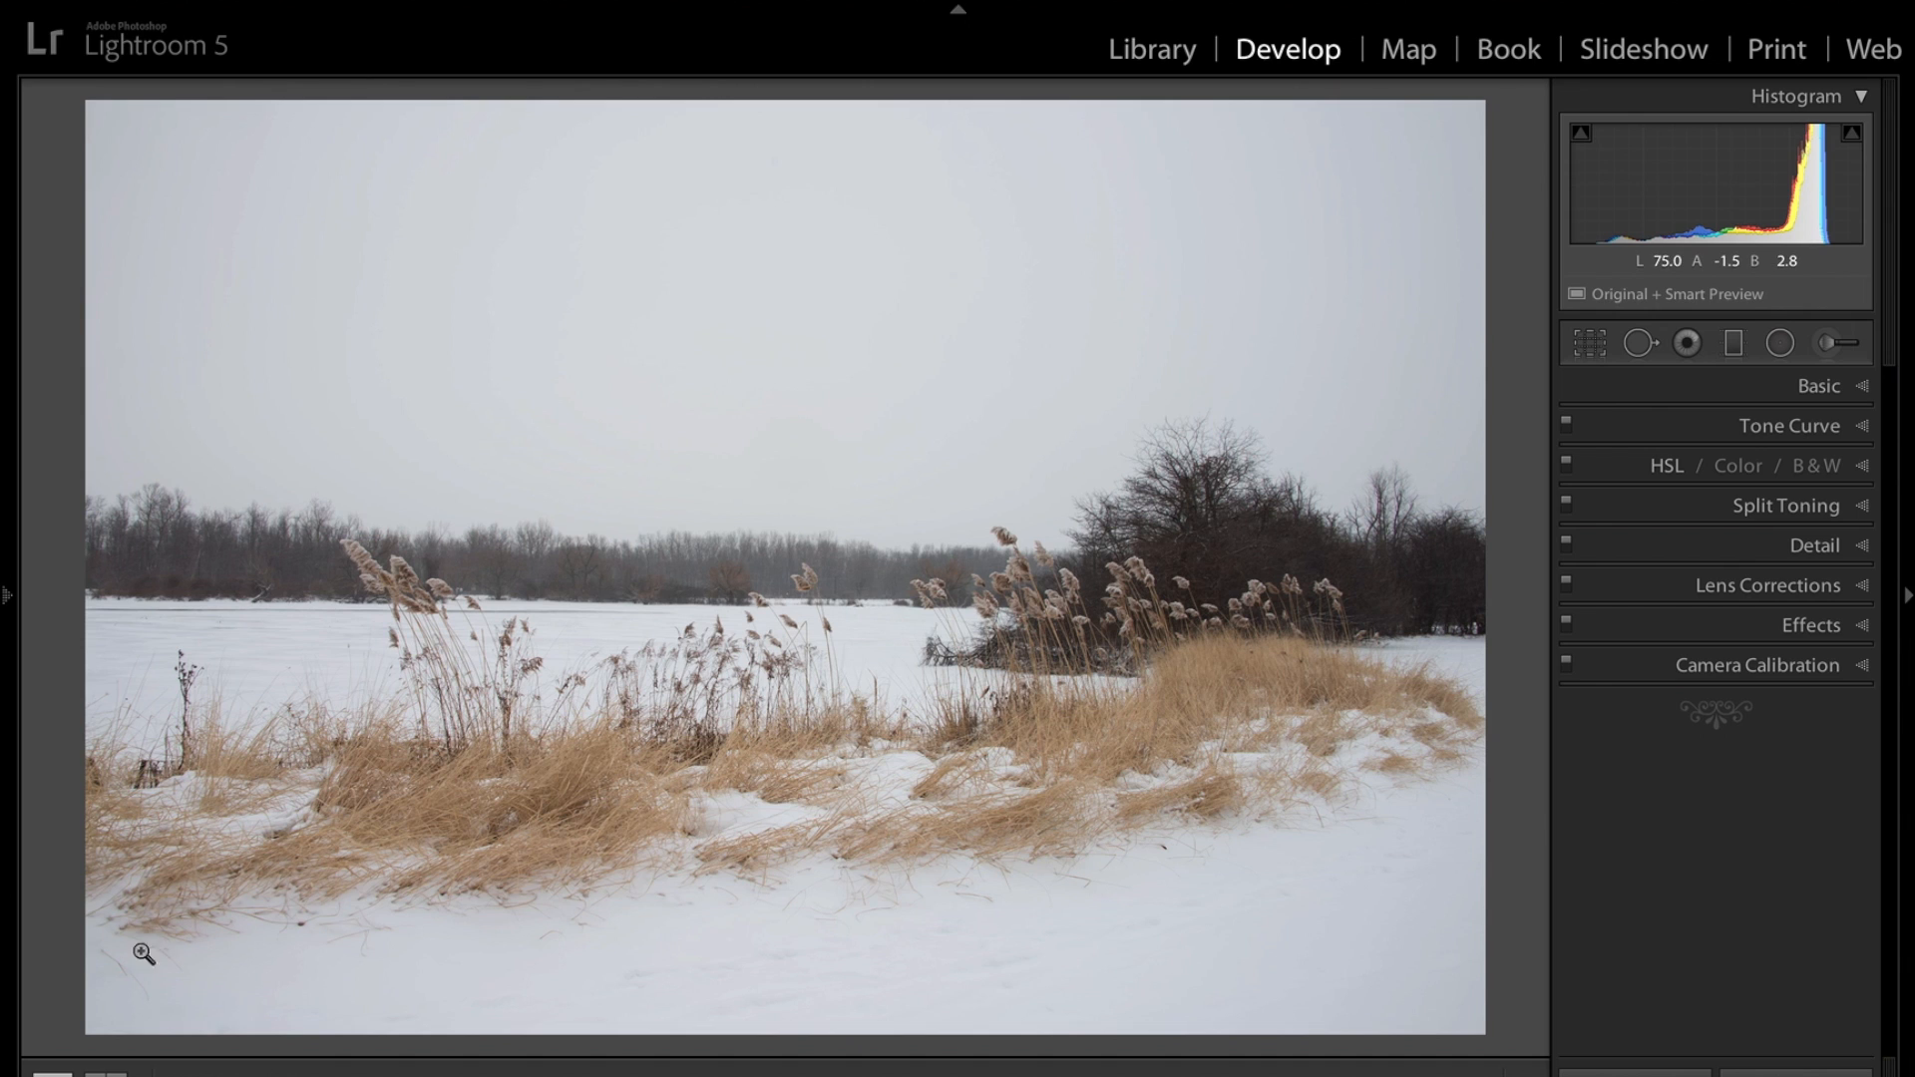
{"action": "mouse_move", "coordinate": [299, 1075]}
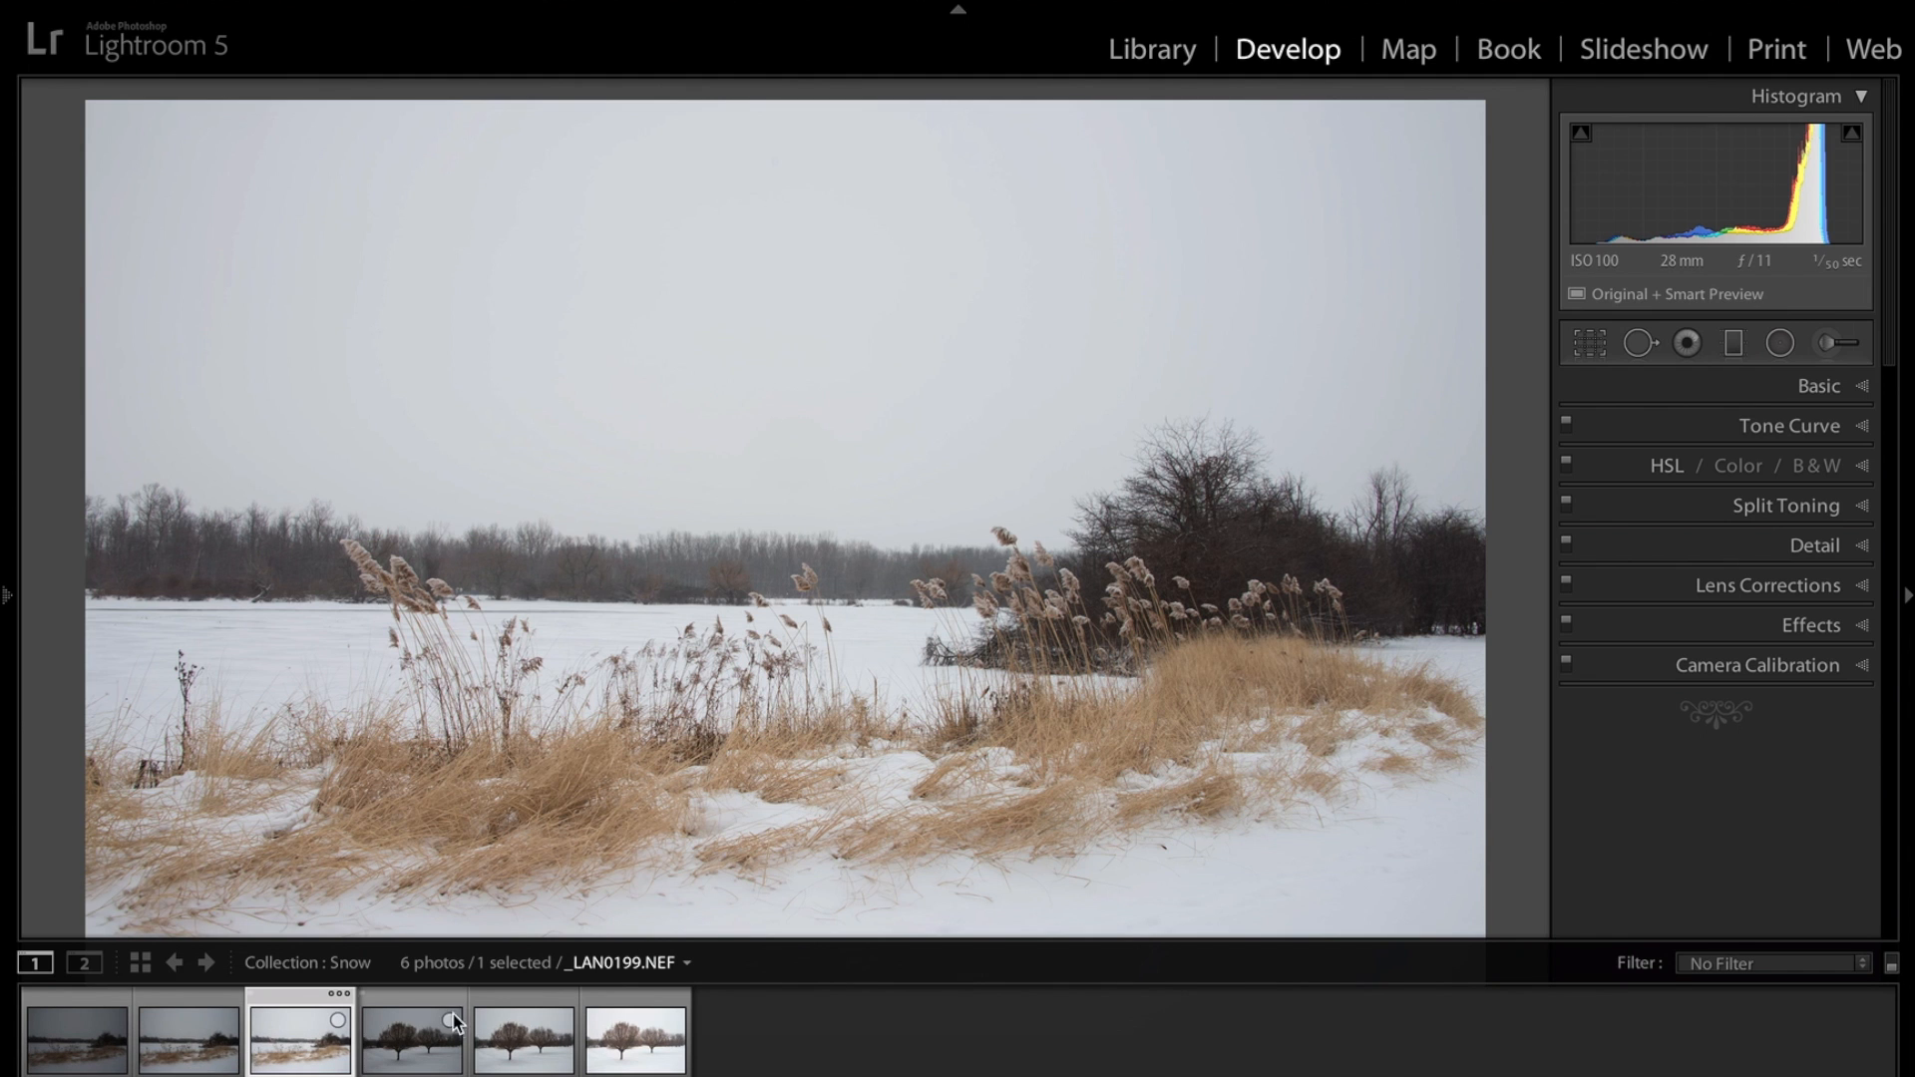
{"action": "left_click", "coordinate": [516, 1056]}
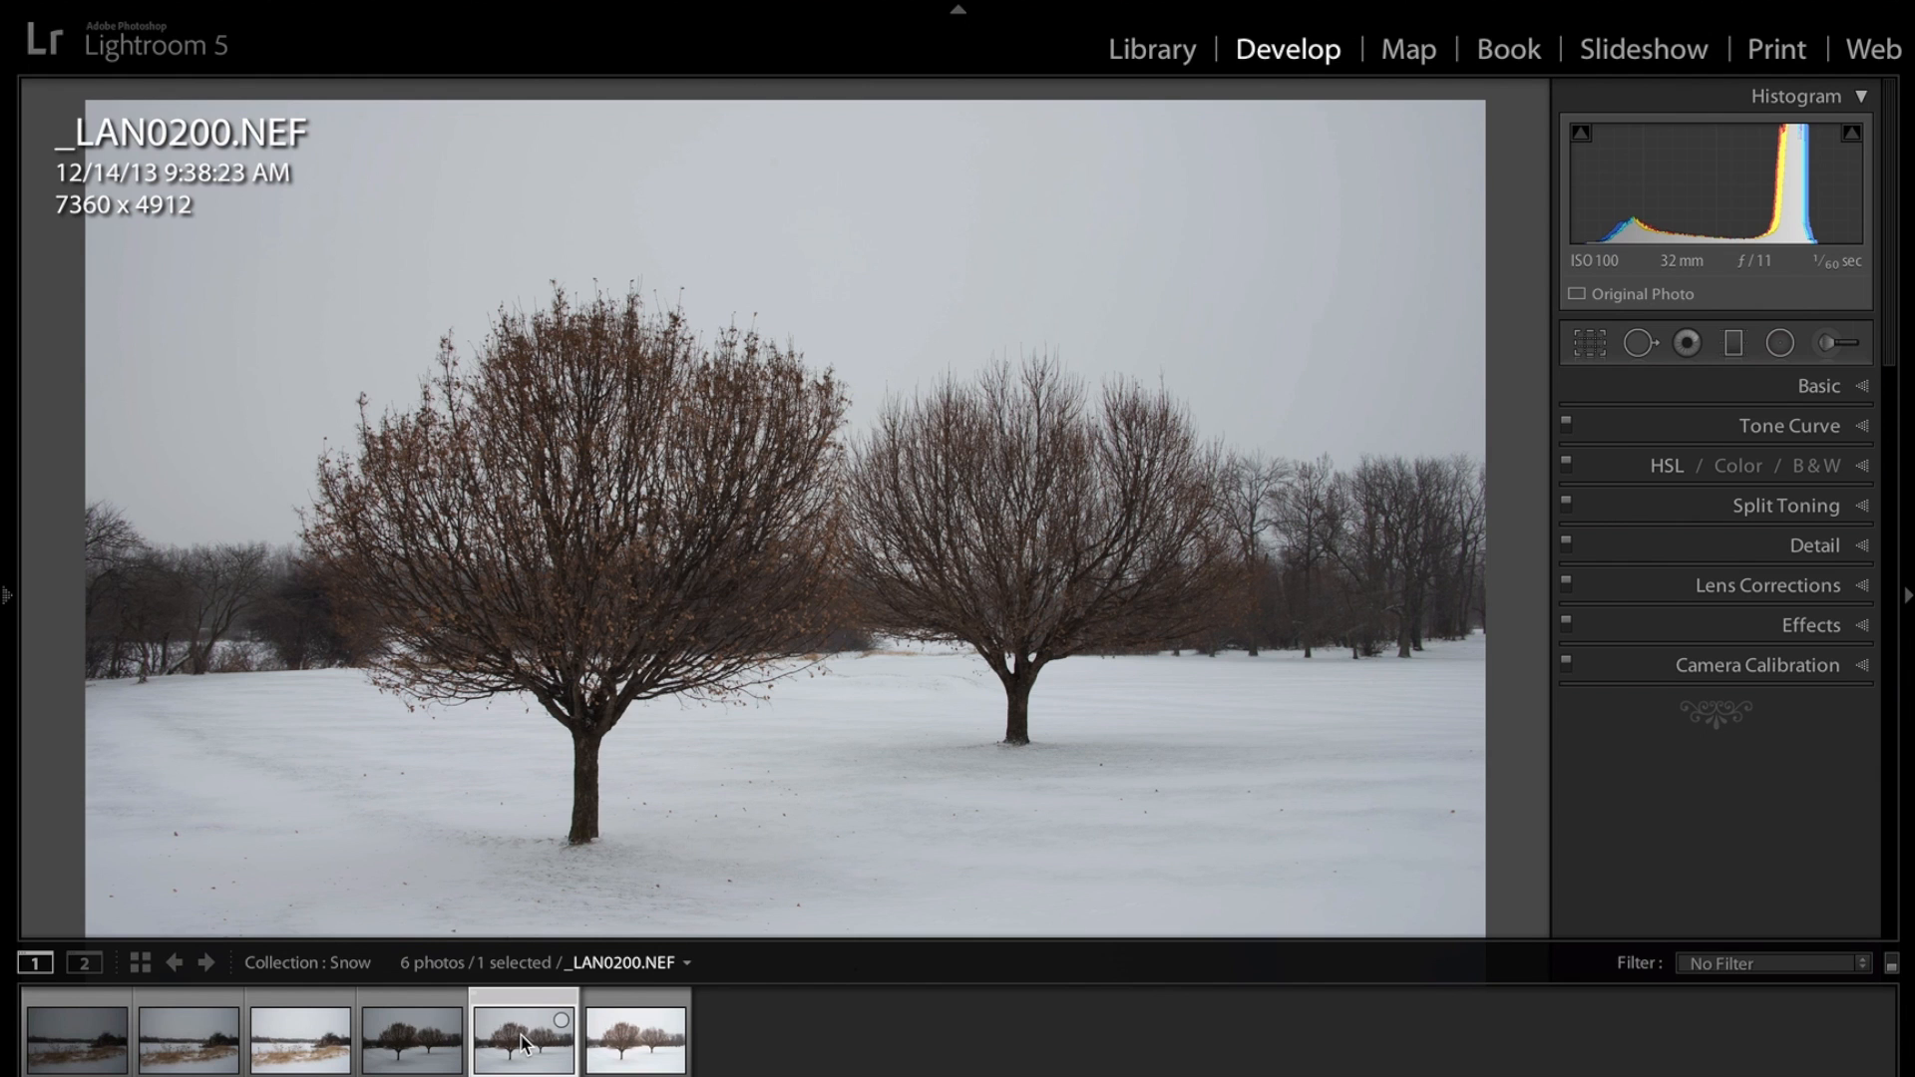
{"action": "left_click", "coordinate": [424, 1047]}
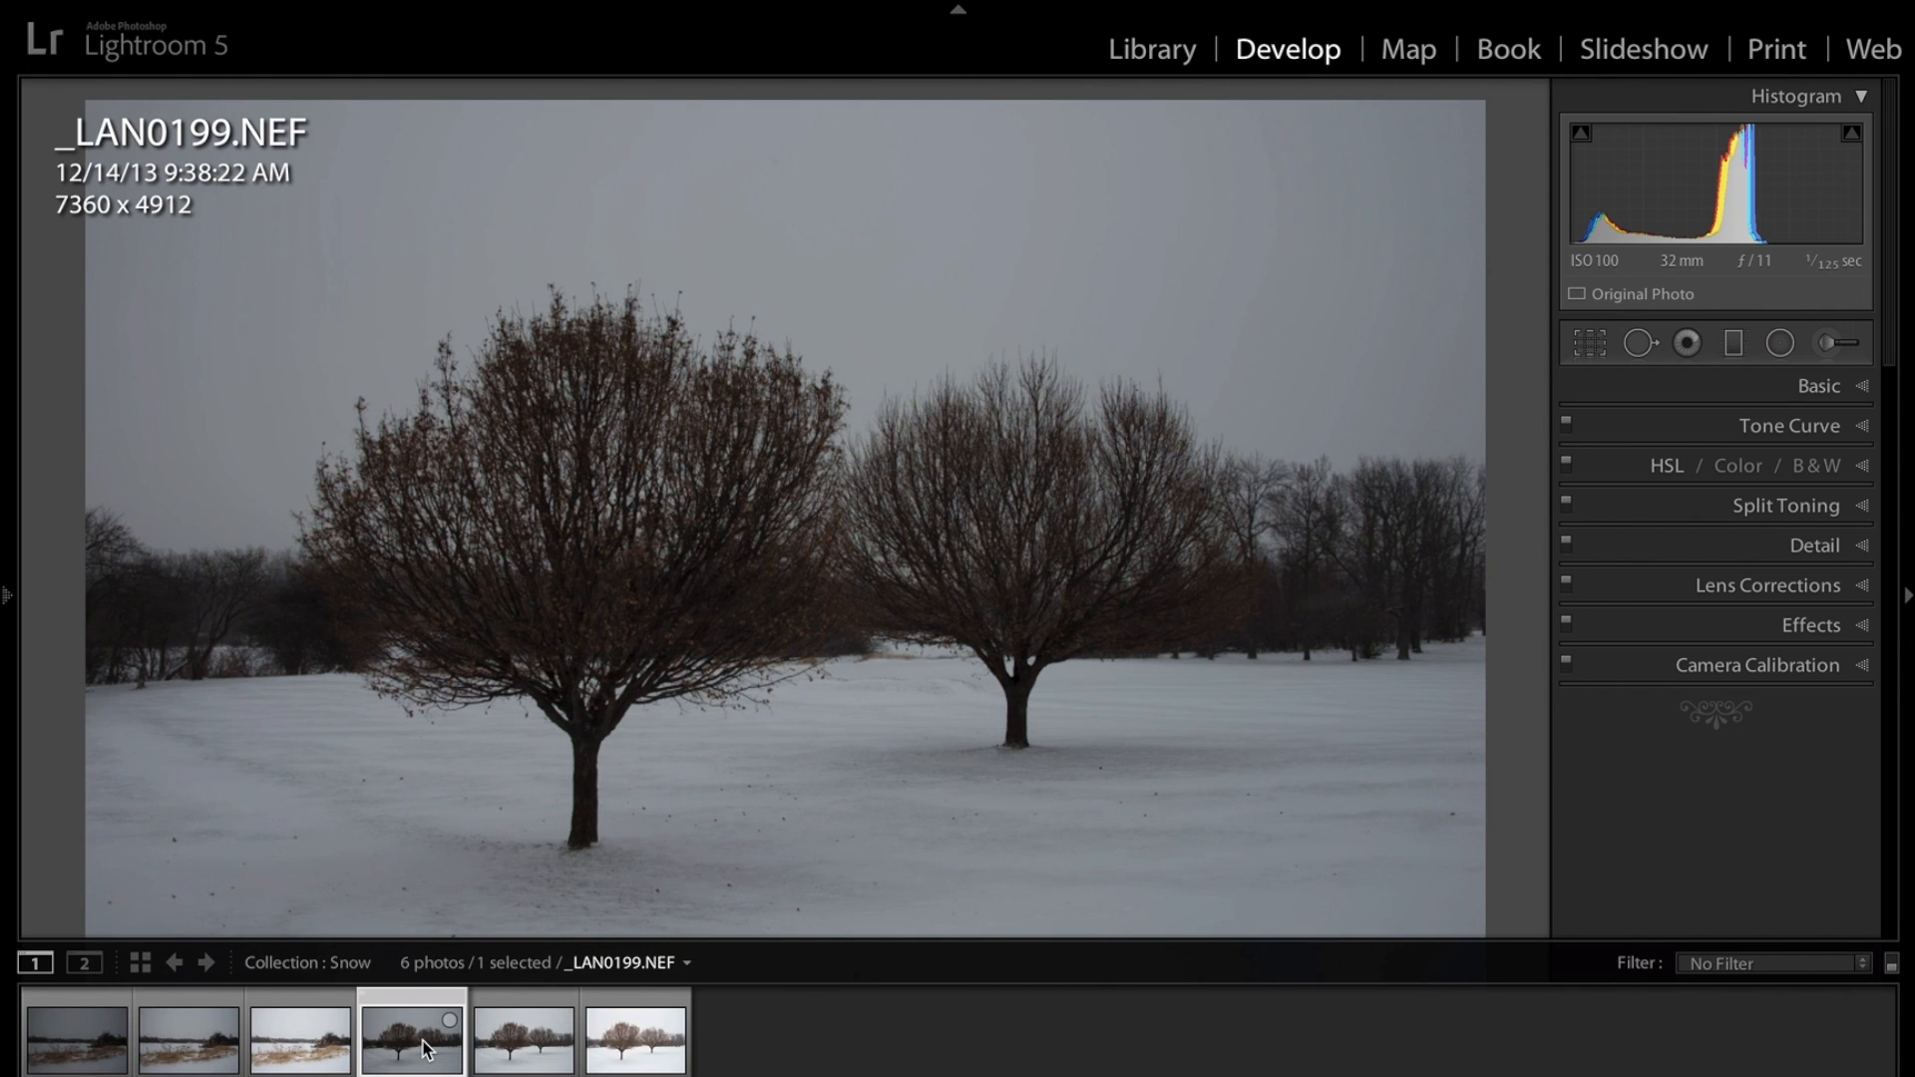
{"action": "left_click", "coordinate": [636, 1044]}
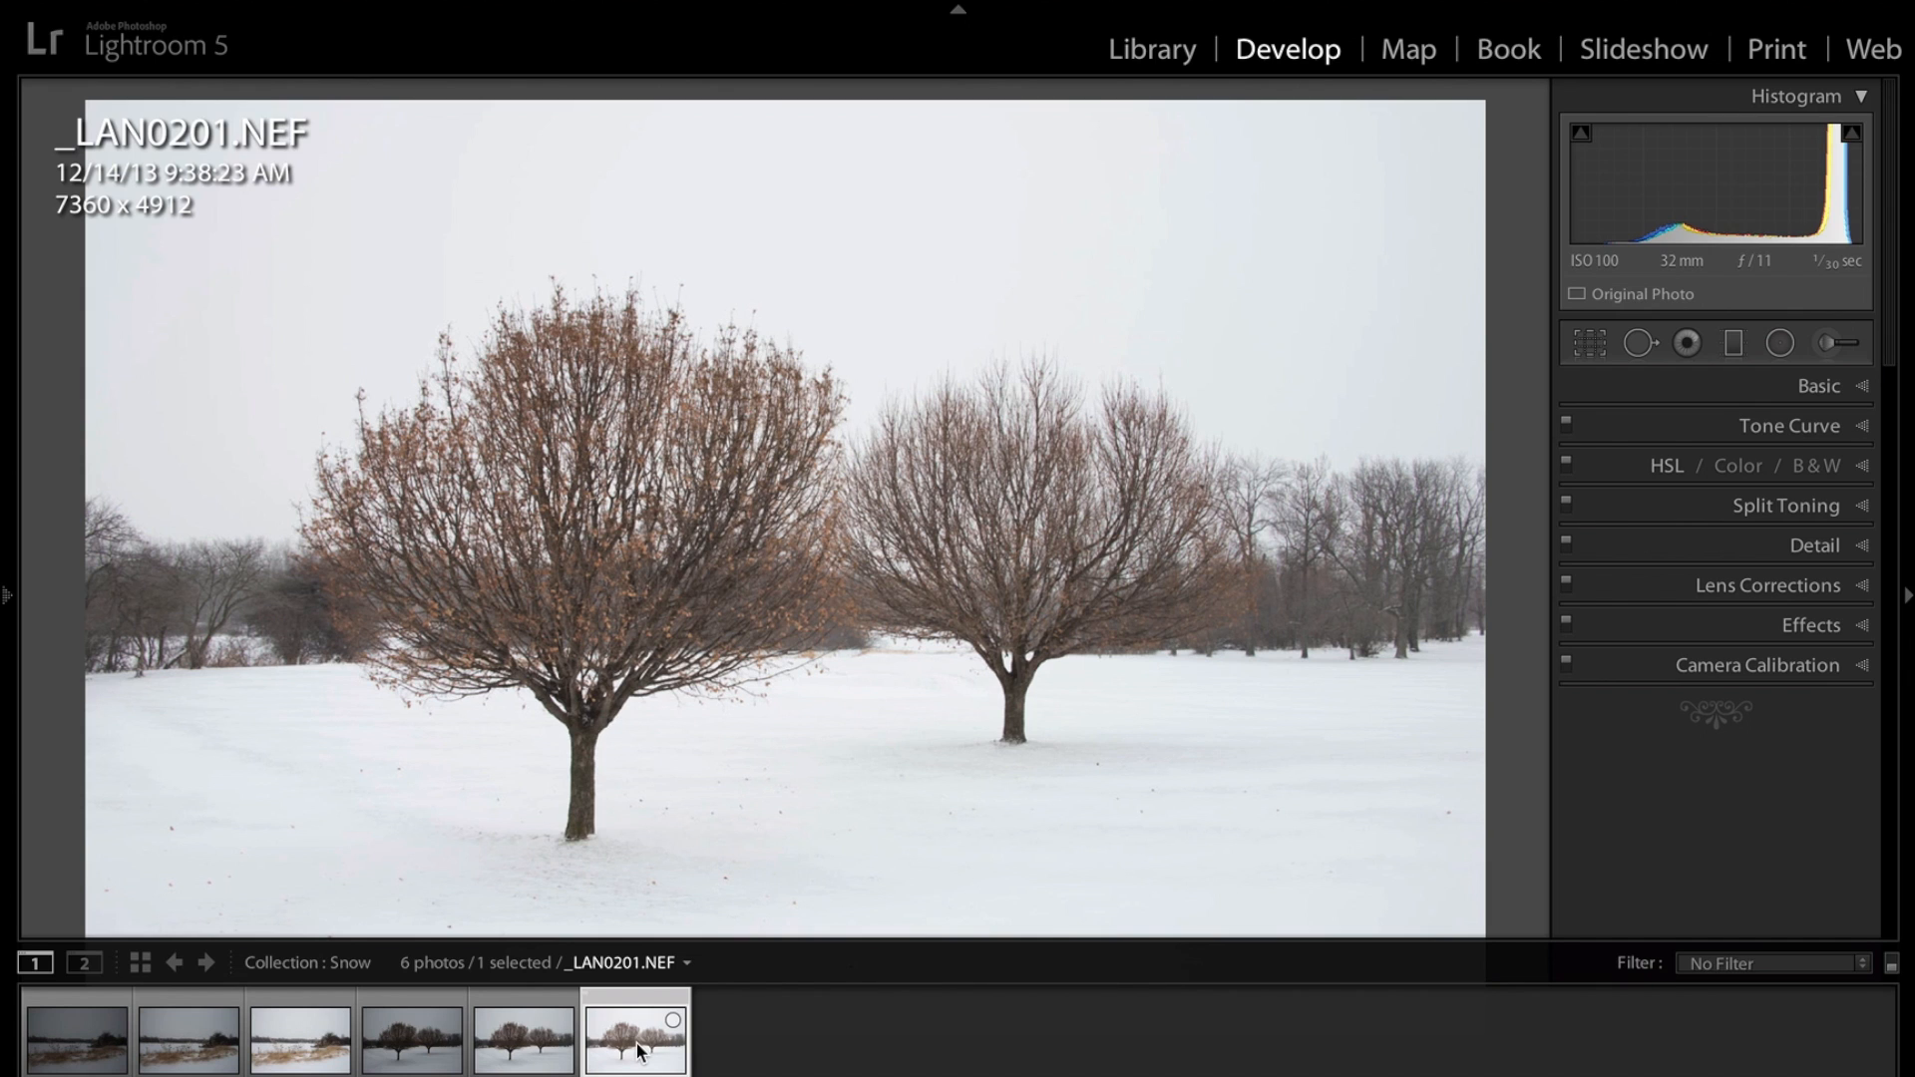
{"action": "left_click", "coordinate": [520, 1059]}
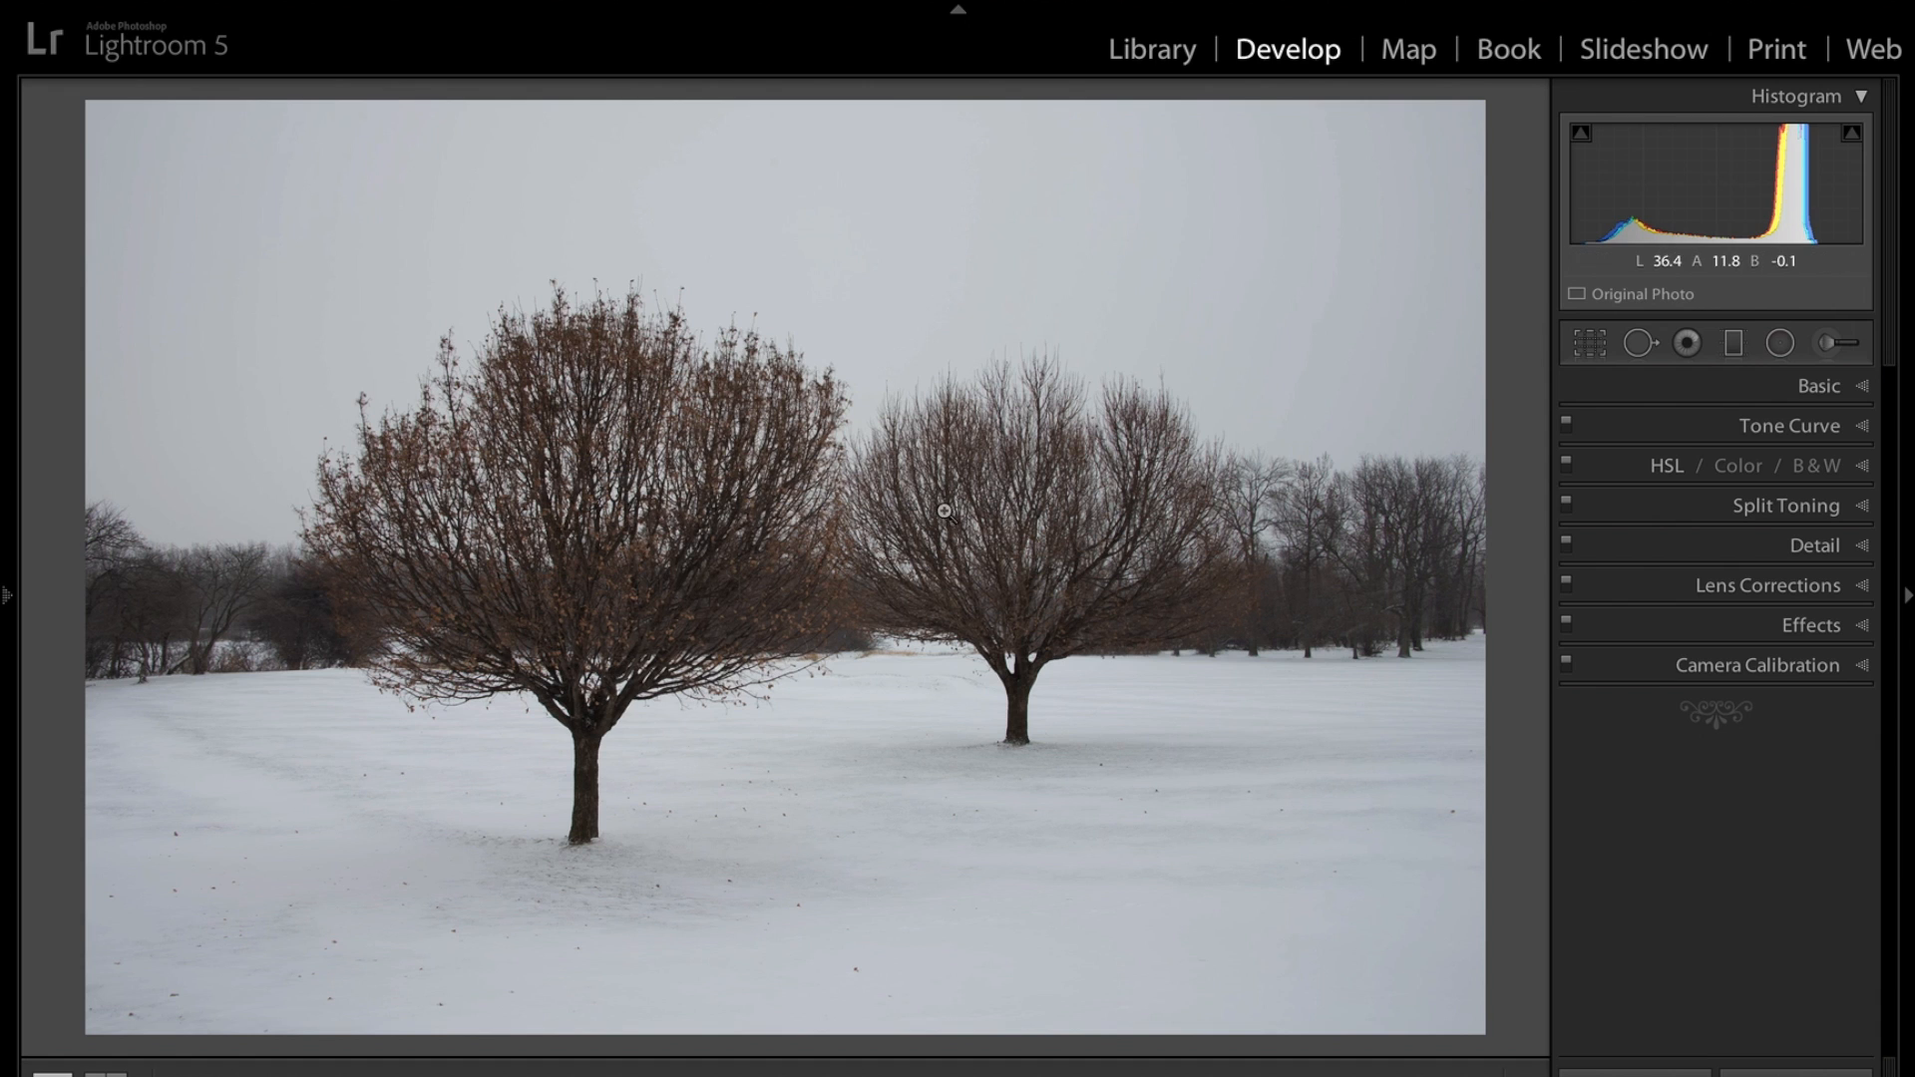
Expand the Basic panel and raise Exposure to +0.65.
{"action": "left_click", "coordinate": [1860, 391]}
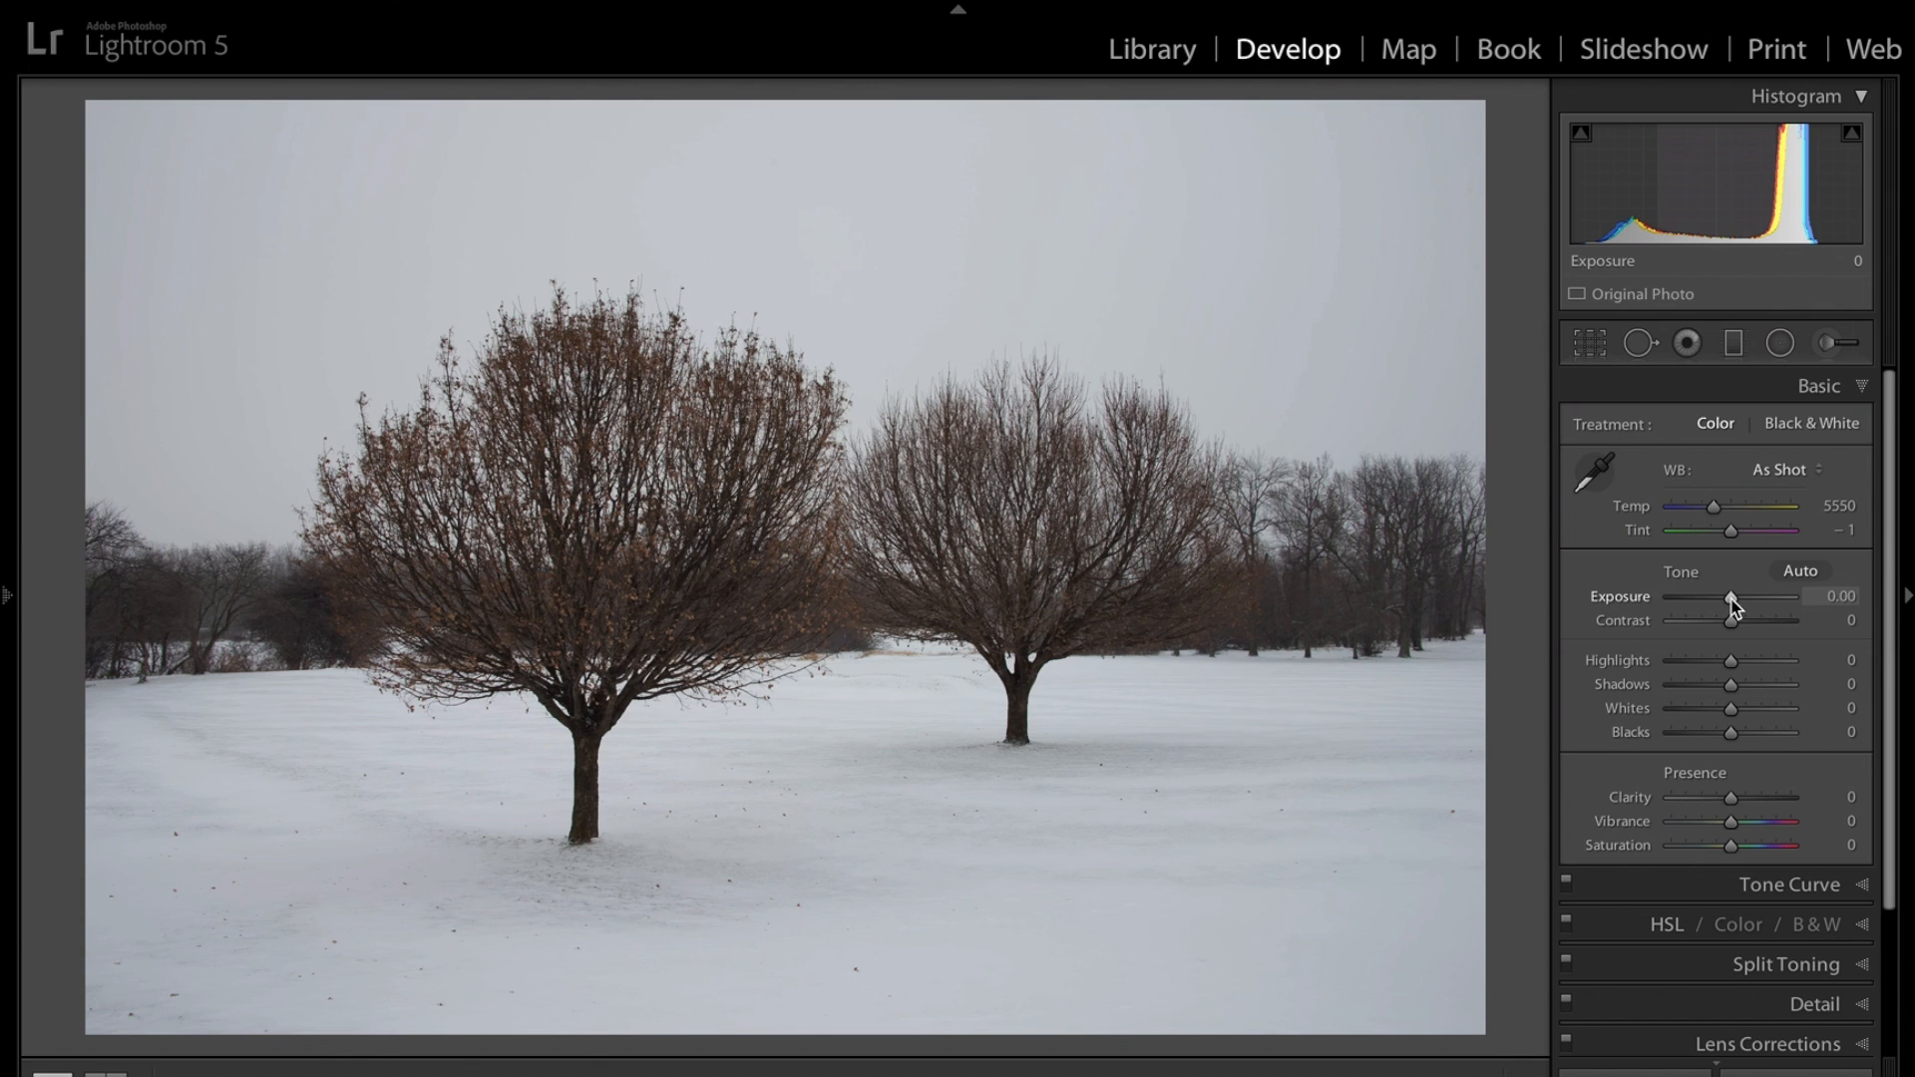
{"action": "left_click_drag", "start_coordinate": [1731, 600], "coordinate": [1737, 604]}
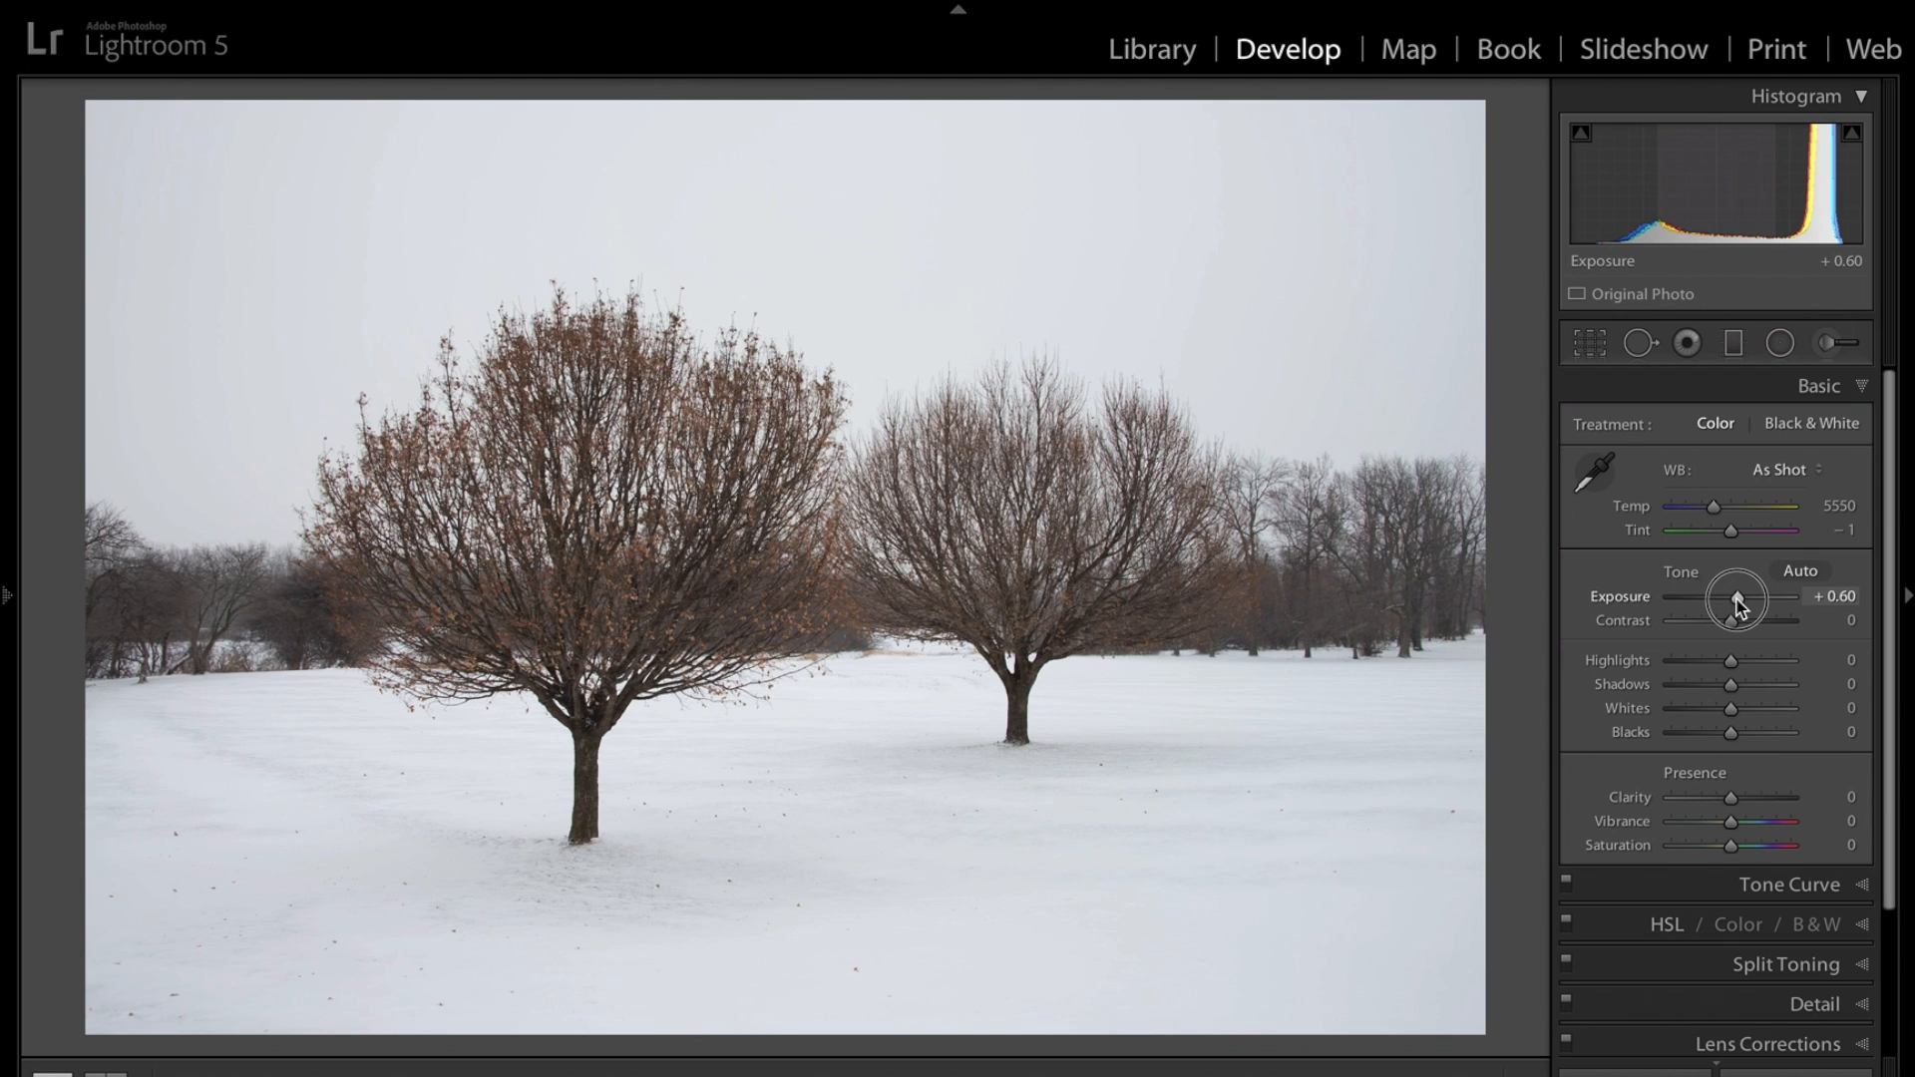
{"action": "left_click_drag", "start_coordinate": [1736, 604], "coordinate": [1739, 601]}
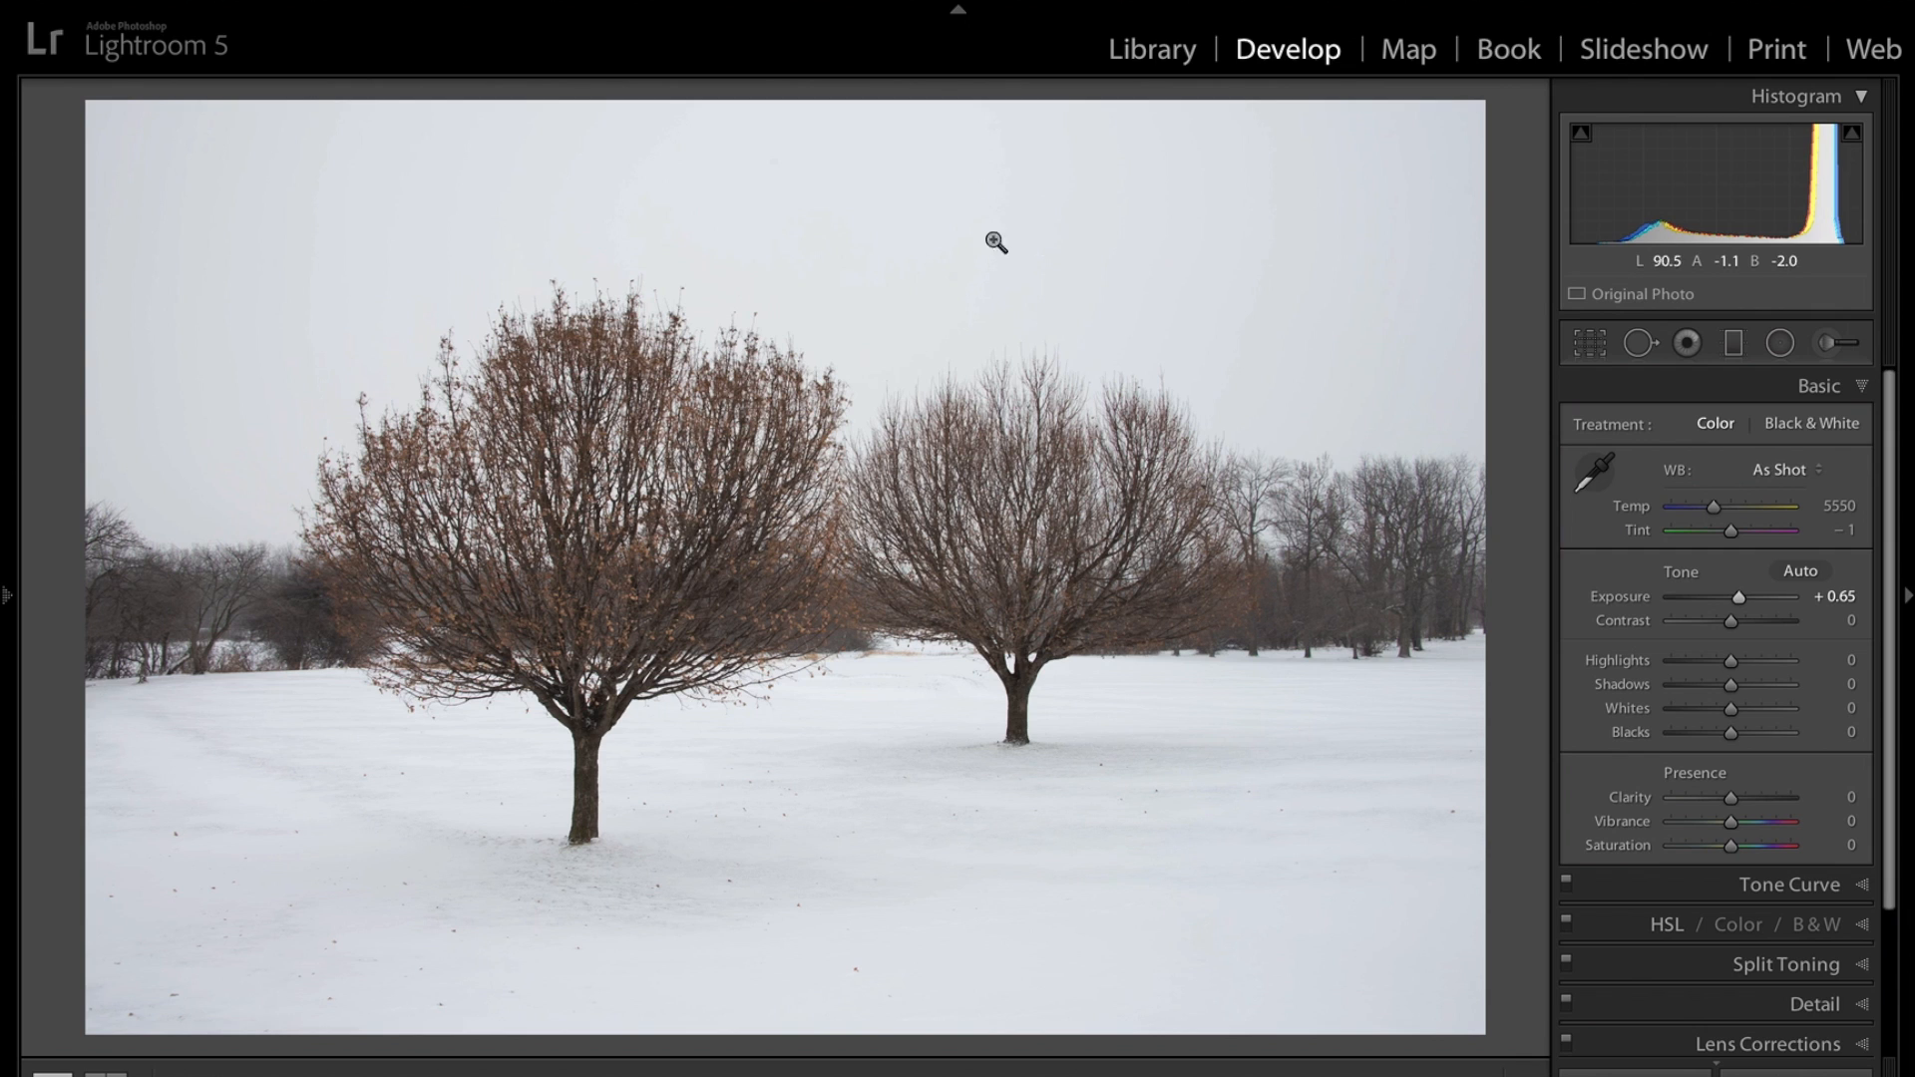
Set the white balance by sampling the grey sky with the white balance picker.
{"action": "left_click", "coordinate": [1594, 473]}
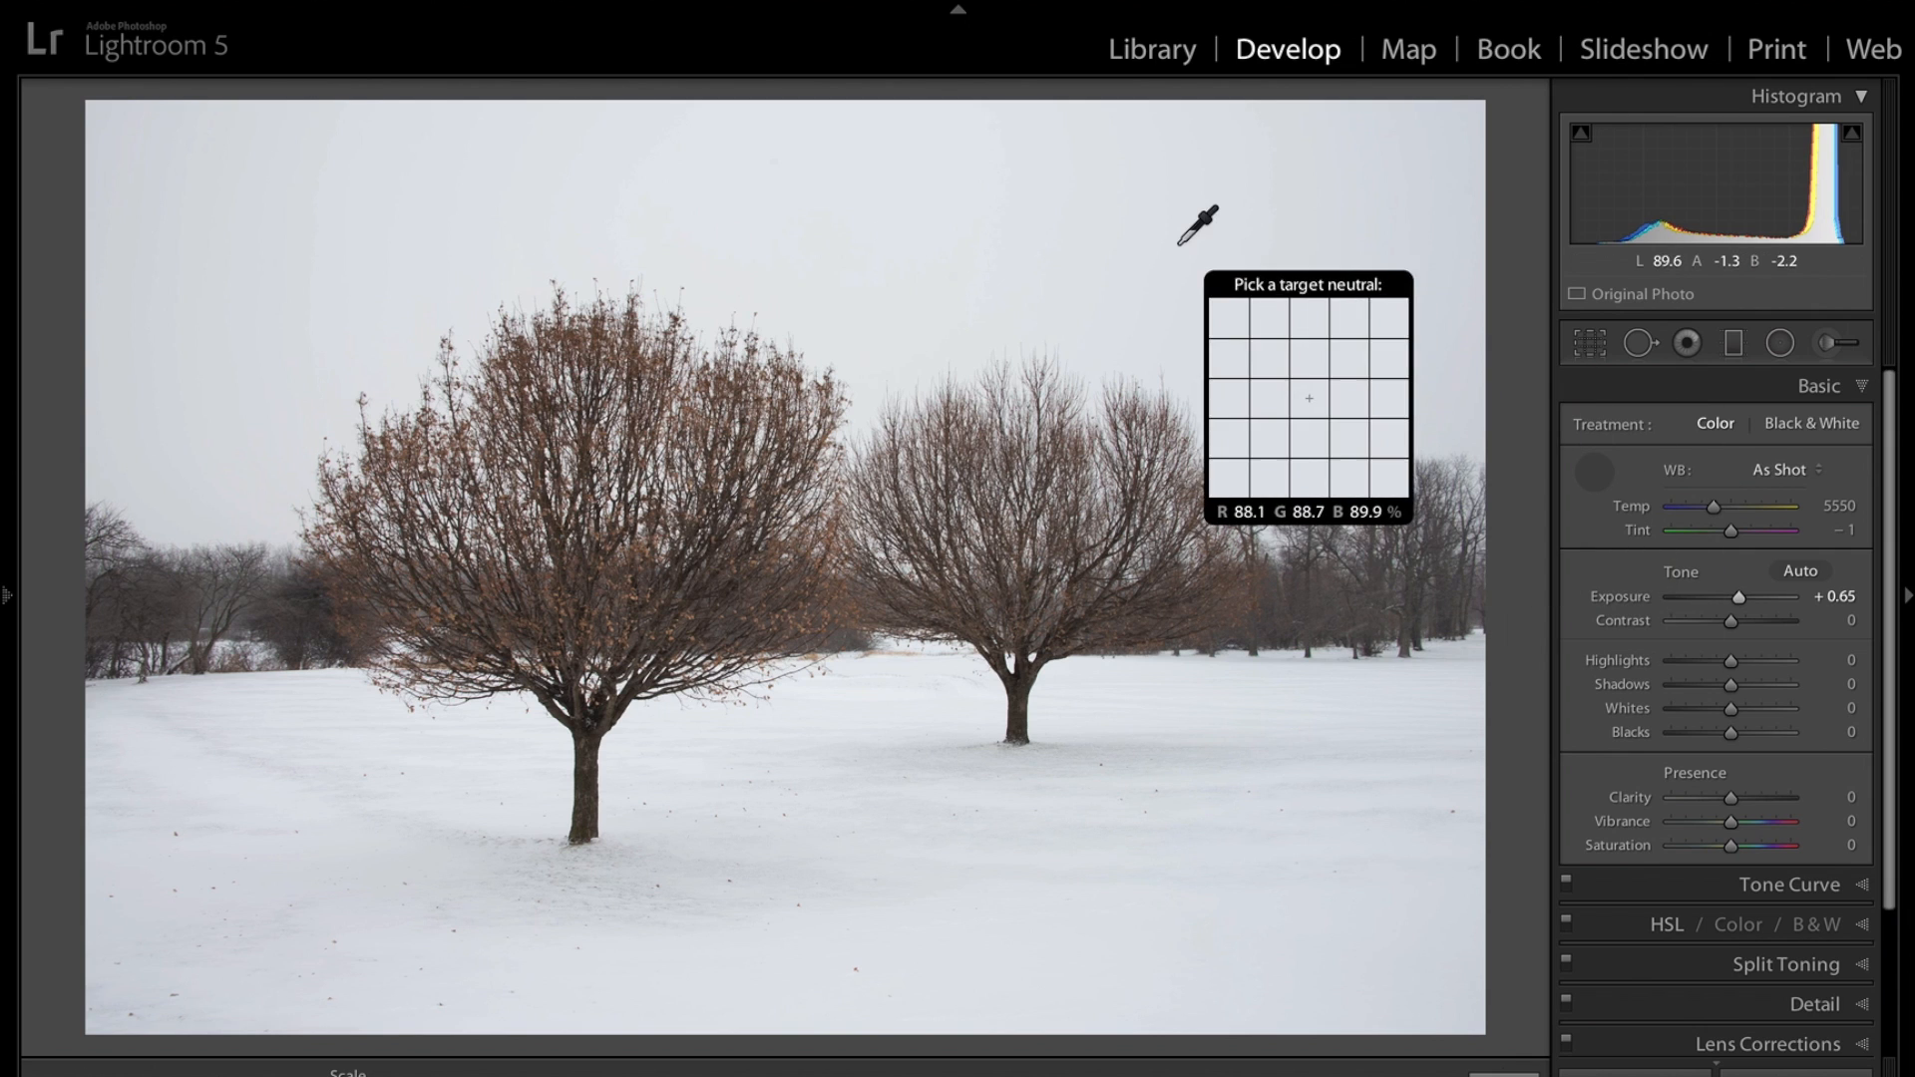
{"action": "left_click", "coordinate": [958, 236]}
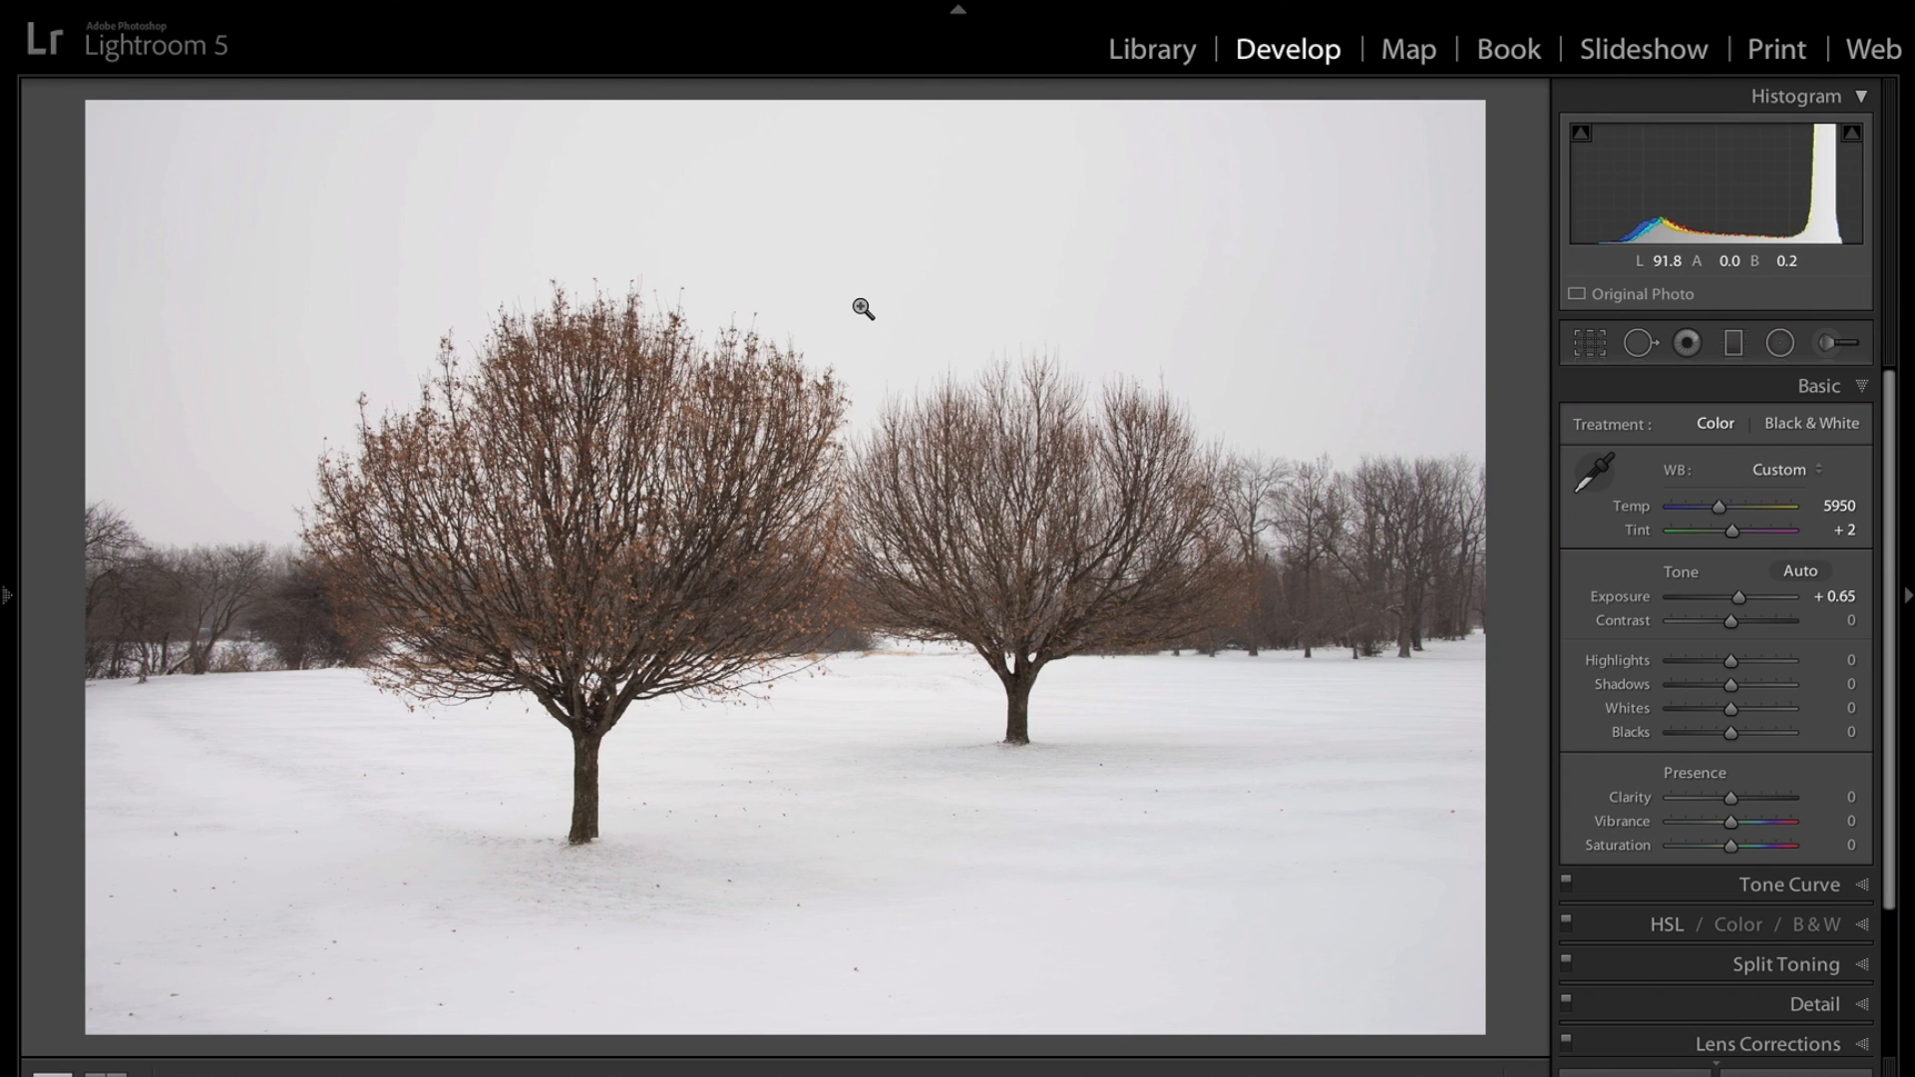
Add a graduated filter from the top of the sky down to the treeline with Exposure -0.87, then close the tool.
{"action": "left_click", "coordinate": [1734, 344]}
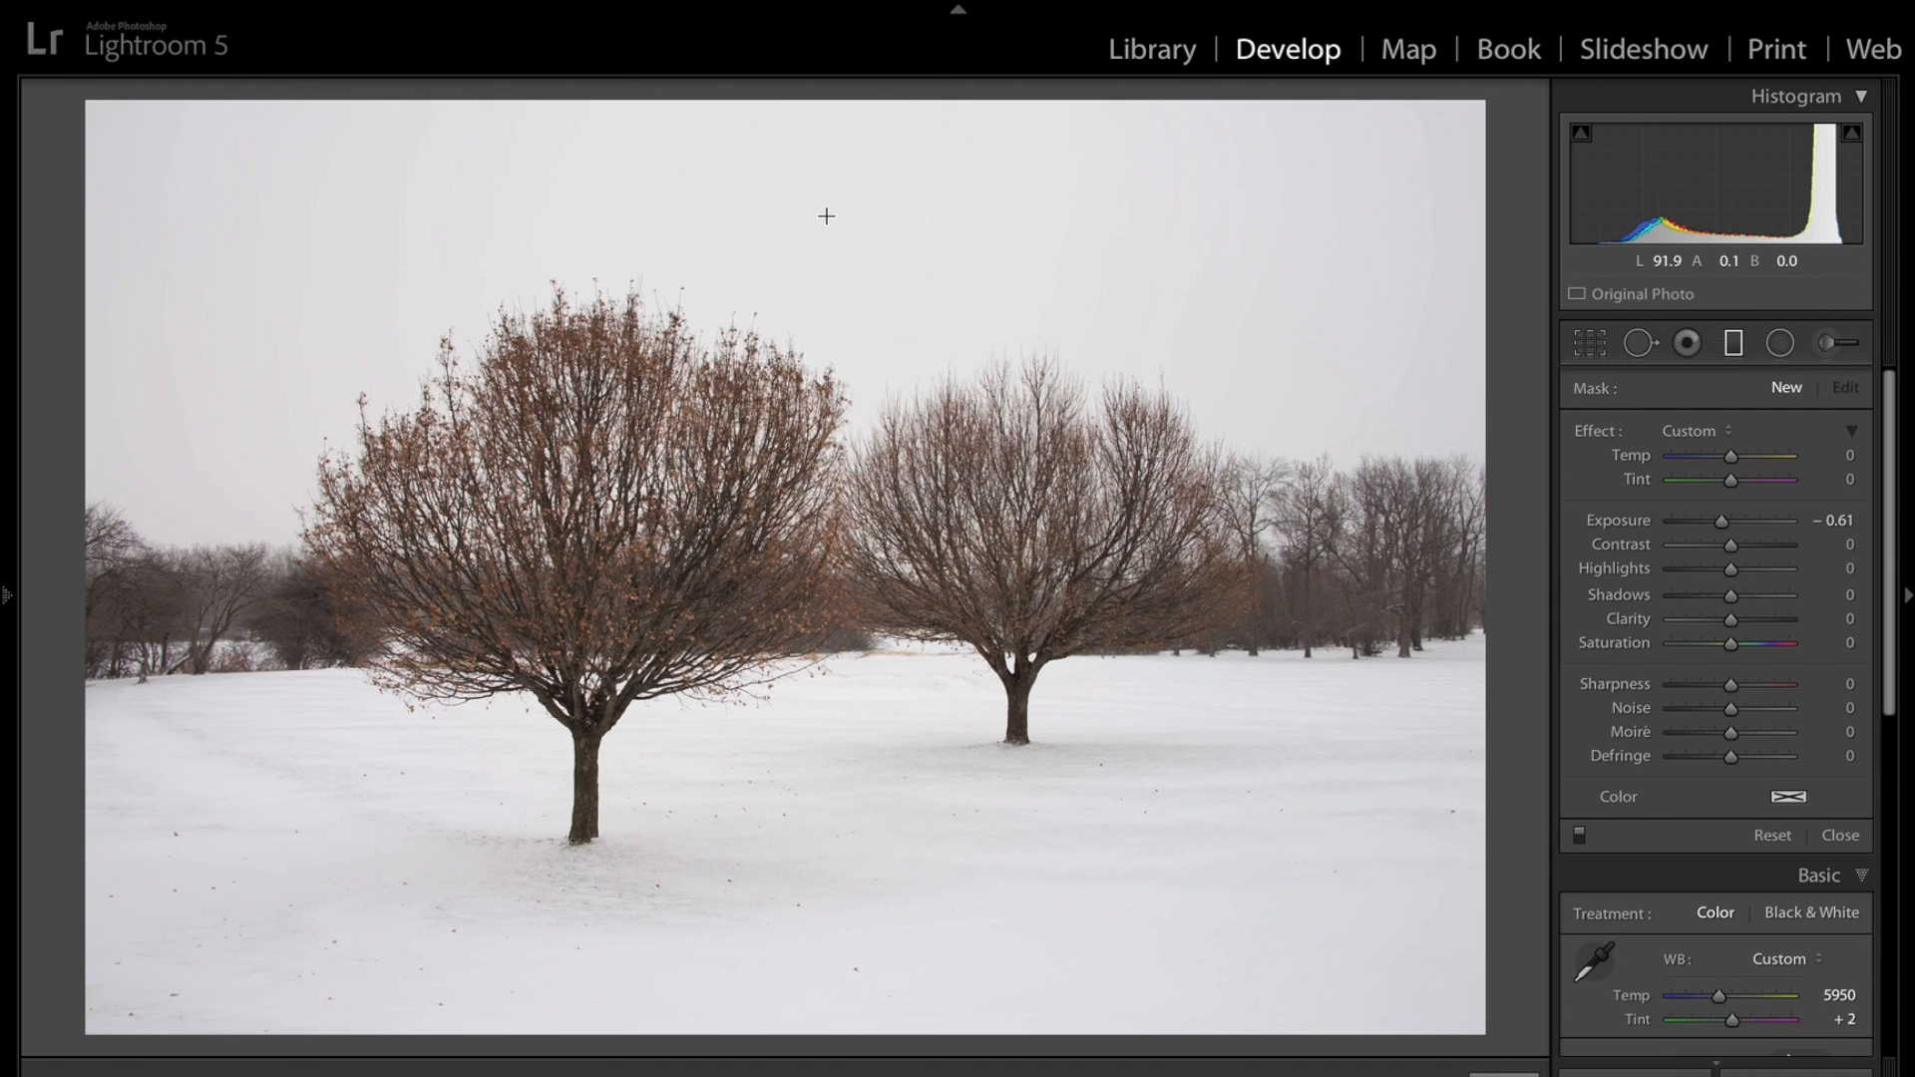
{"action": "left_click_drag", "start_coordinate": [825, 214], "coordinate": [818, 545]}
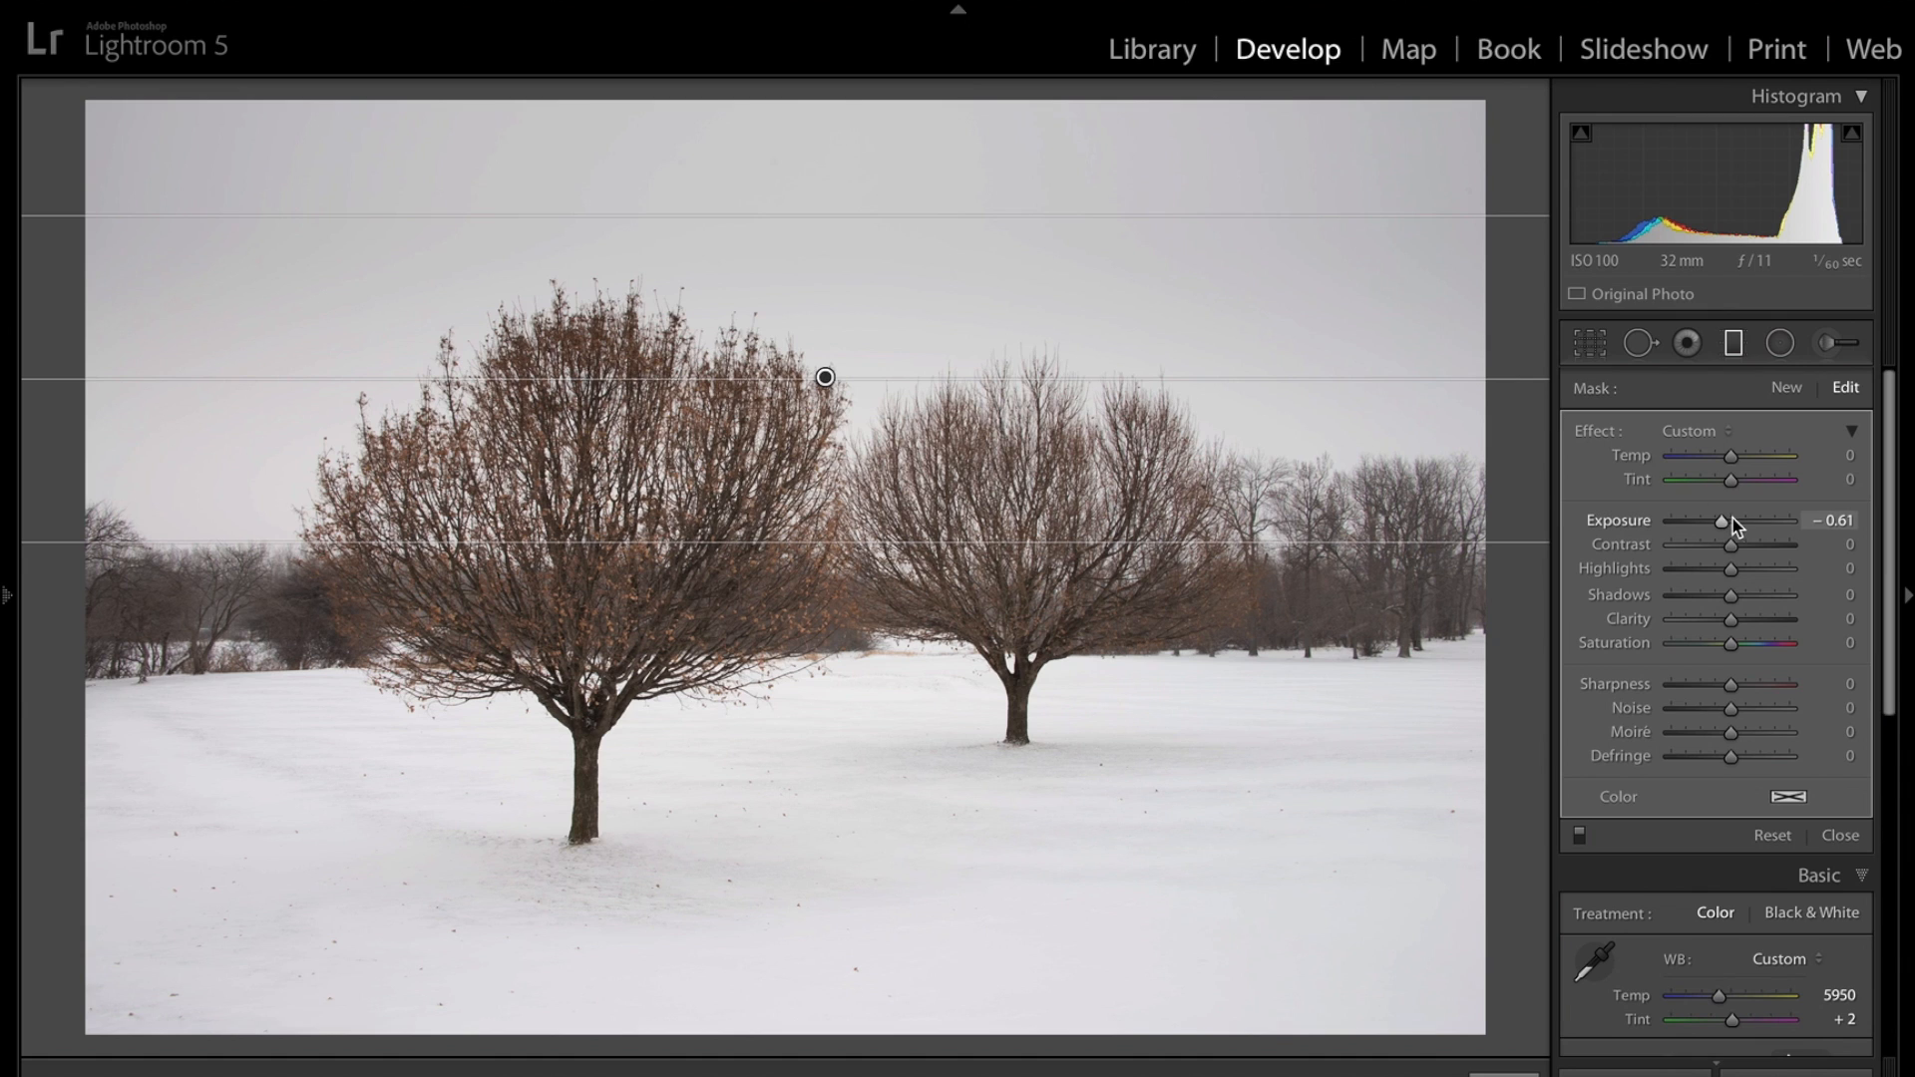
{"action": "left_click_drag", "start_coordinate": [1719, 516], "coordinate": [1713, 525]}
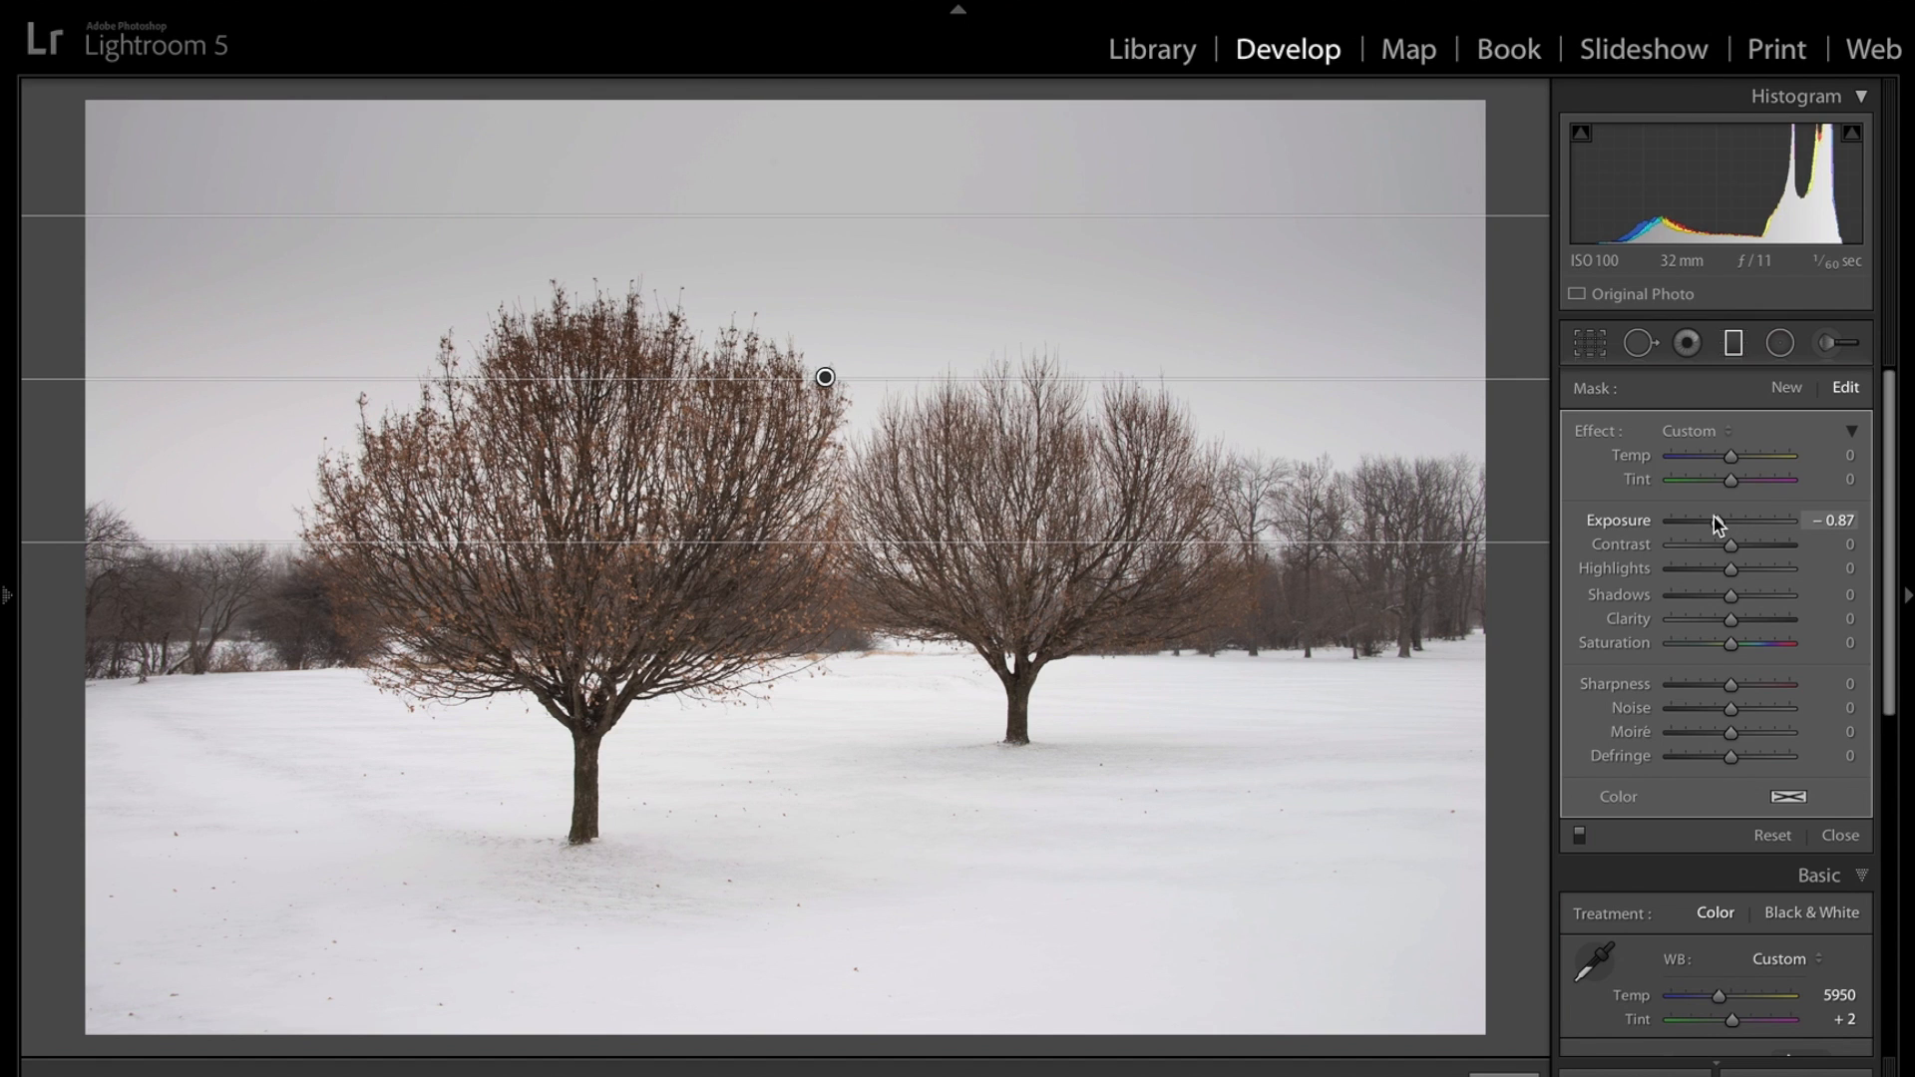
{"action": "left_click", "coordinate": [1734, 344]}
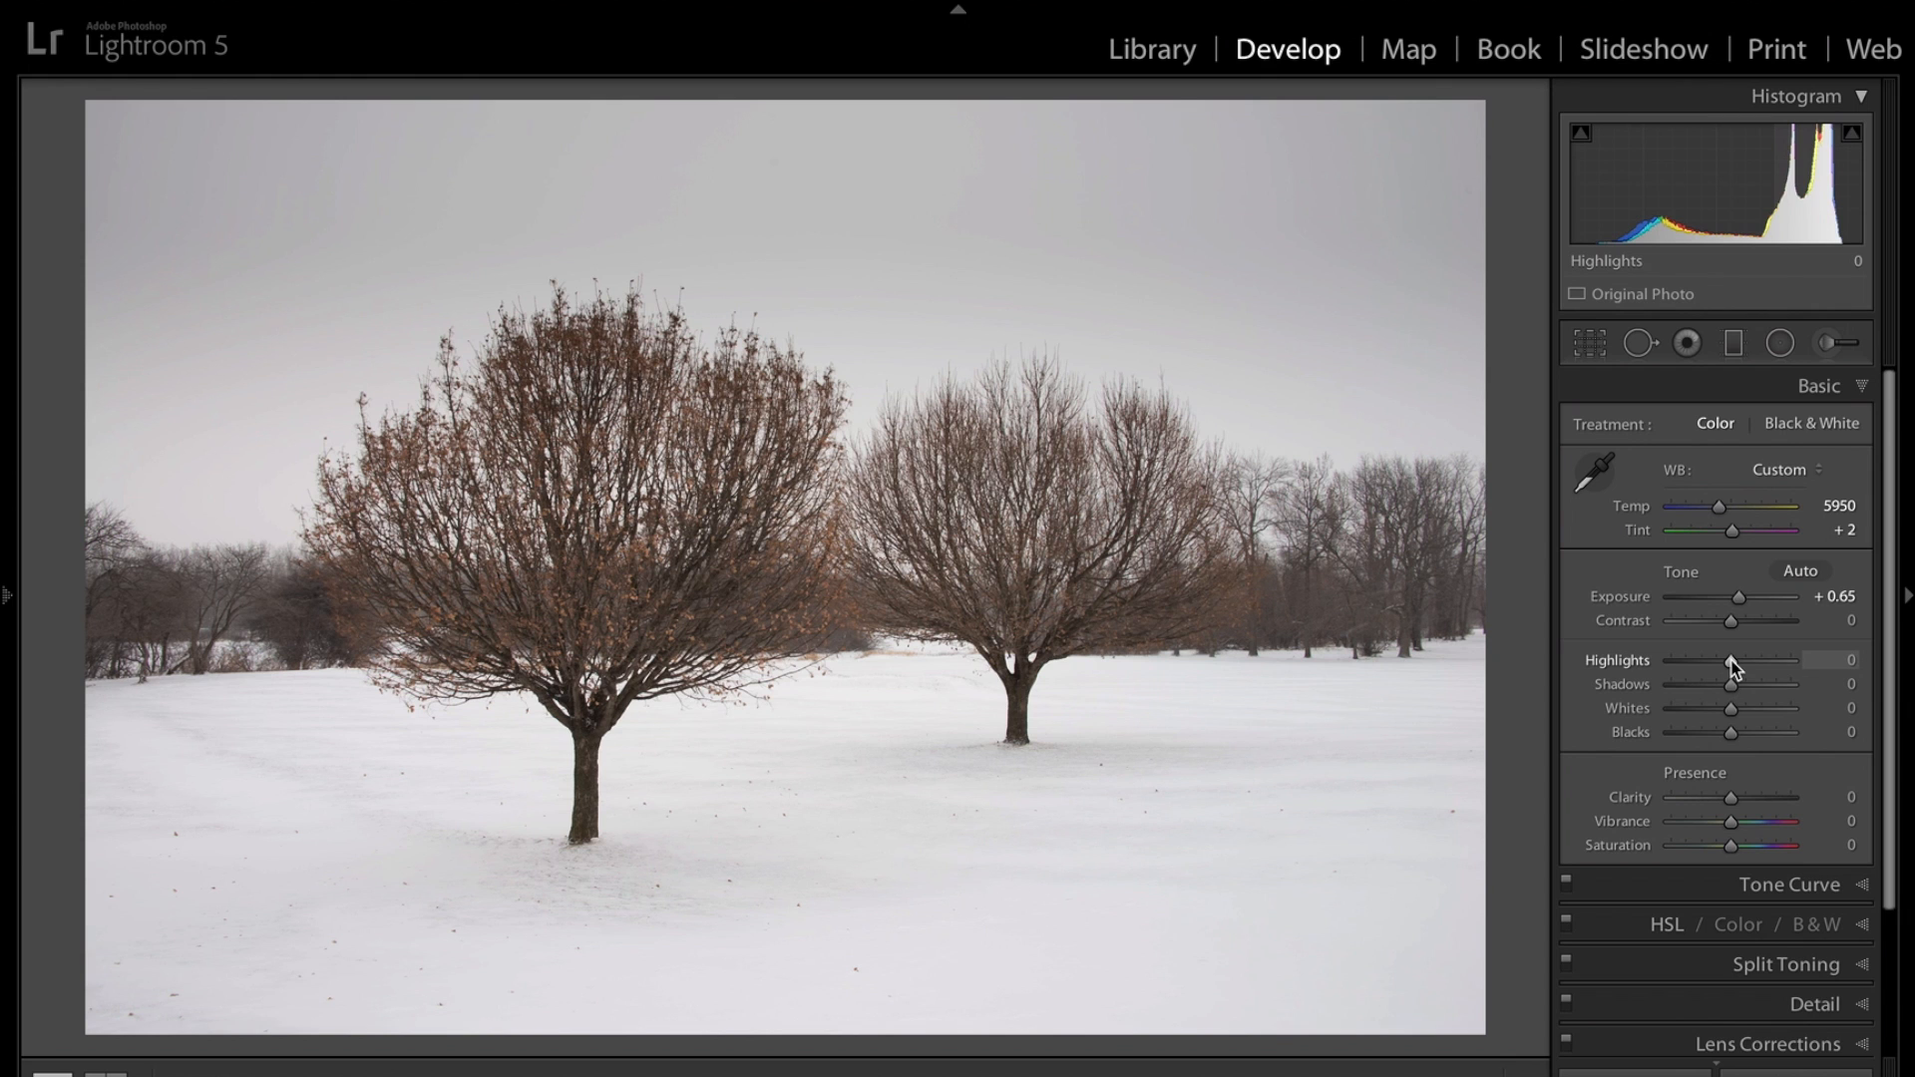
Set Highlights to -100 and Shadows to +74.
{"action": "left_click_drag", "start_coordinate": [1733, 666], "coordinate": [1596, 659]}
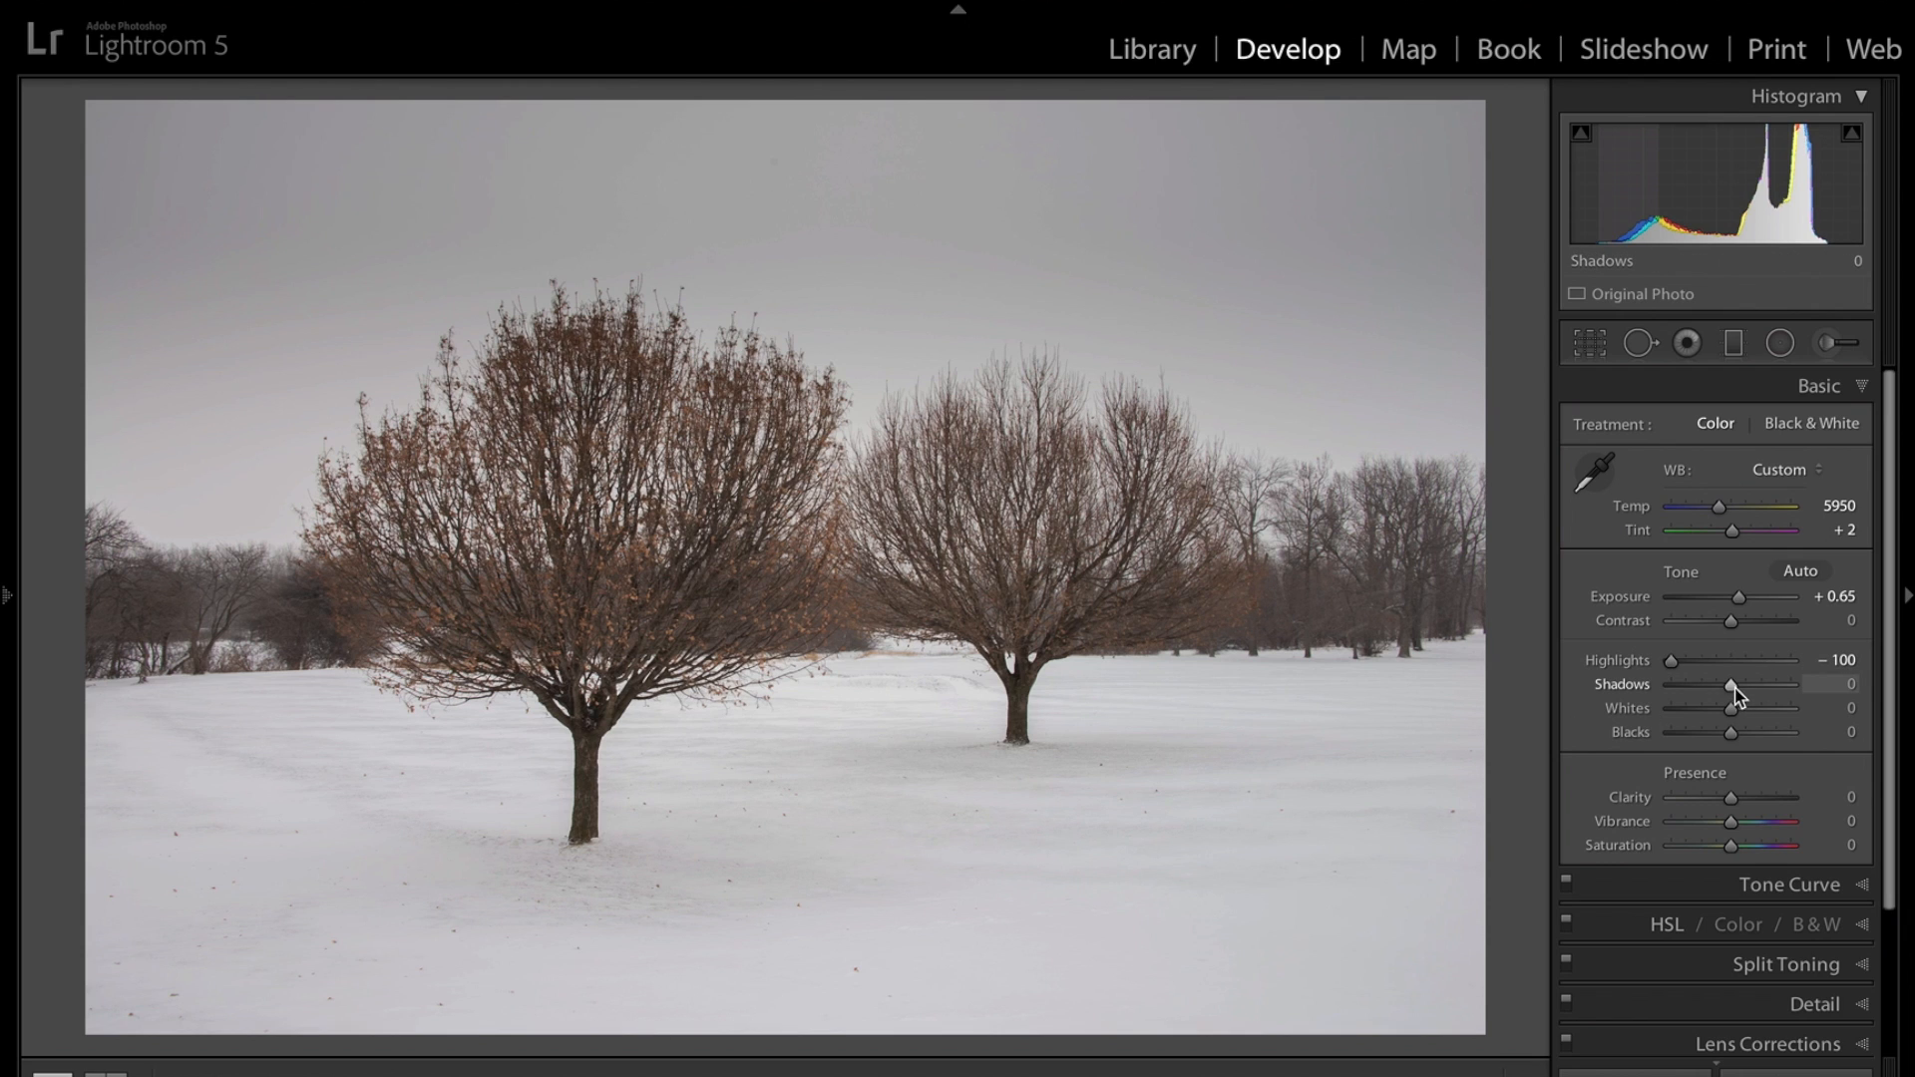
{"action": "left_click_drag", "start_coordinate": [1733, 686], "coordinate": [1852, 688]}
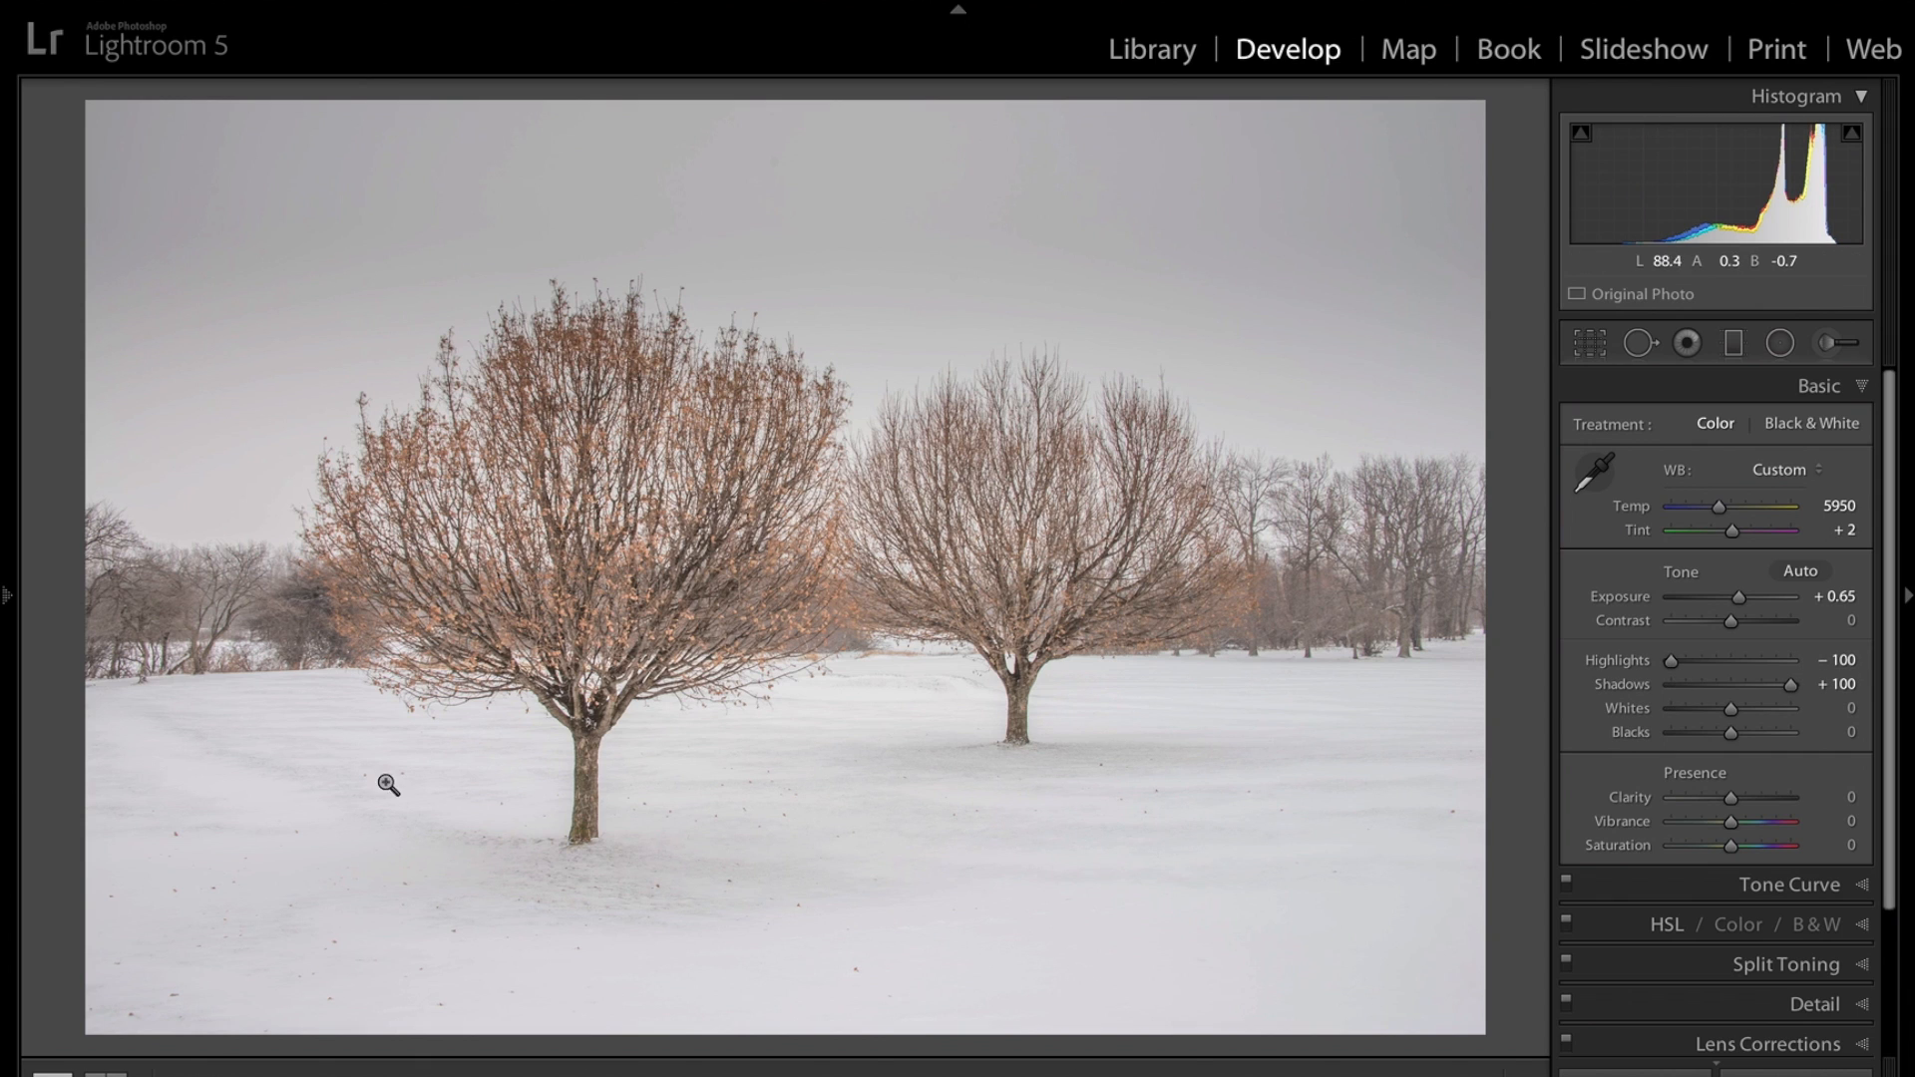
{"action": "mouse_move", "coordinate": [1792, 695]}
{"action": "left_mouse_down"}
{"action": "mouse_move", "coordinate": [1731, 691]}
{"action": "mouse_move", "coordinate": [1774, 688]}
{"action": "left_mouse_up"}
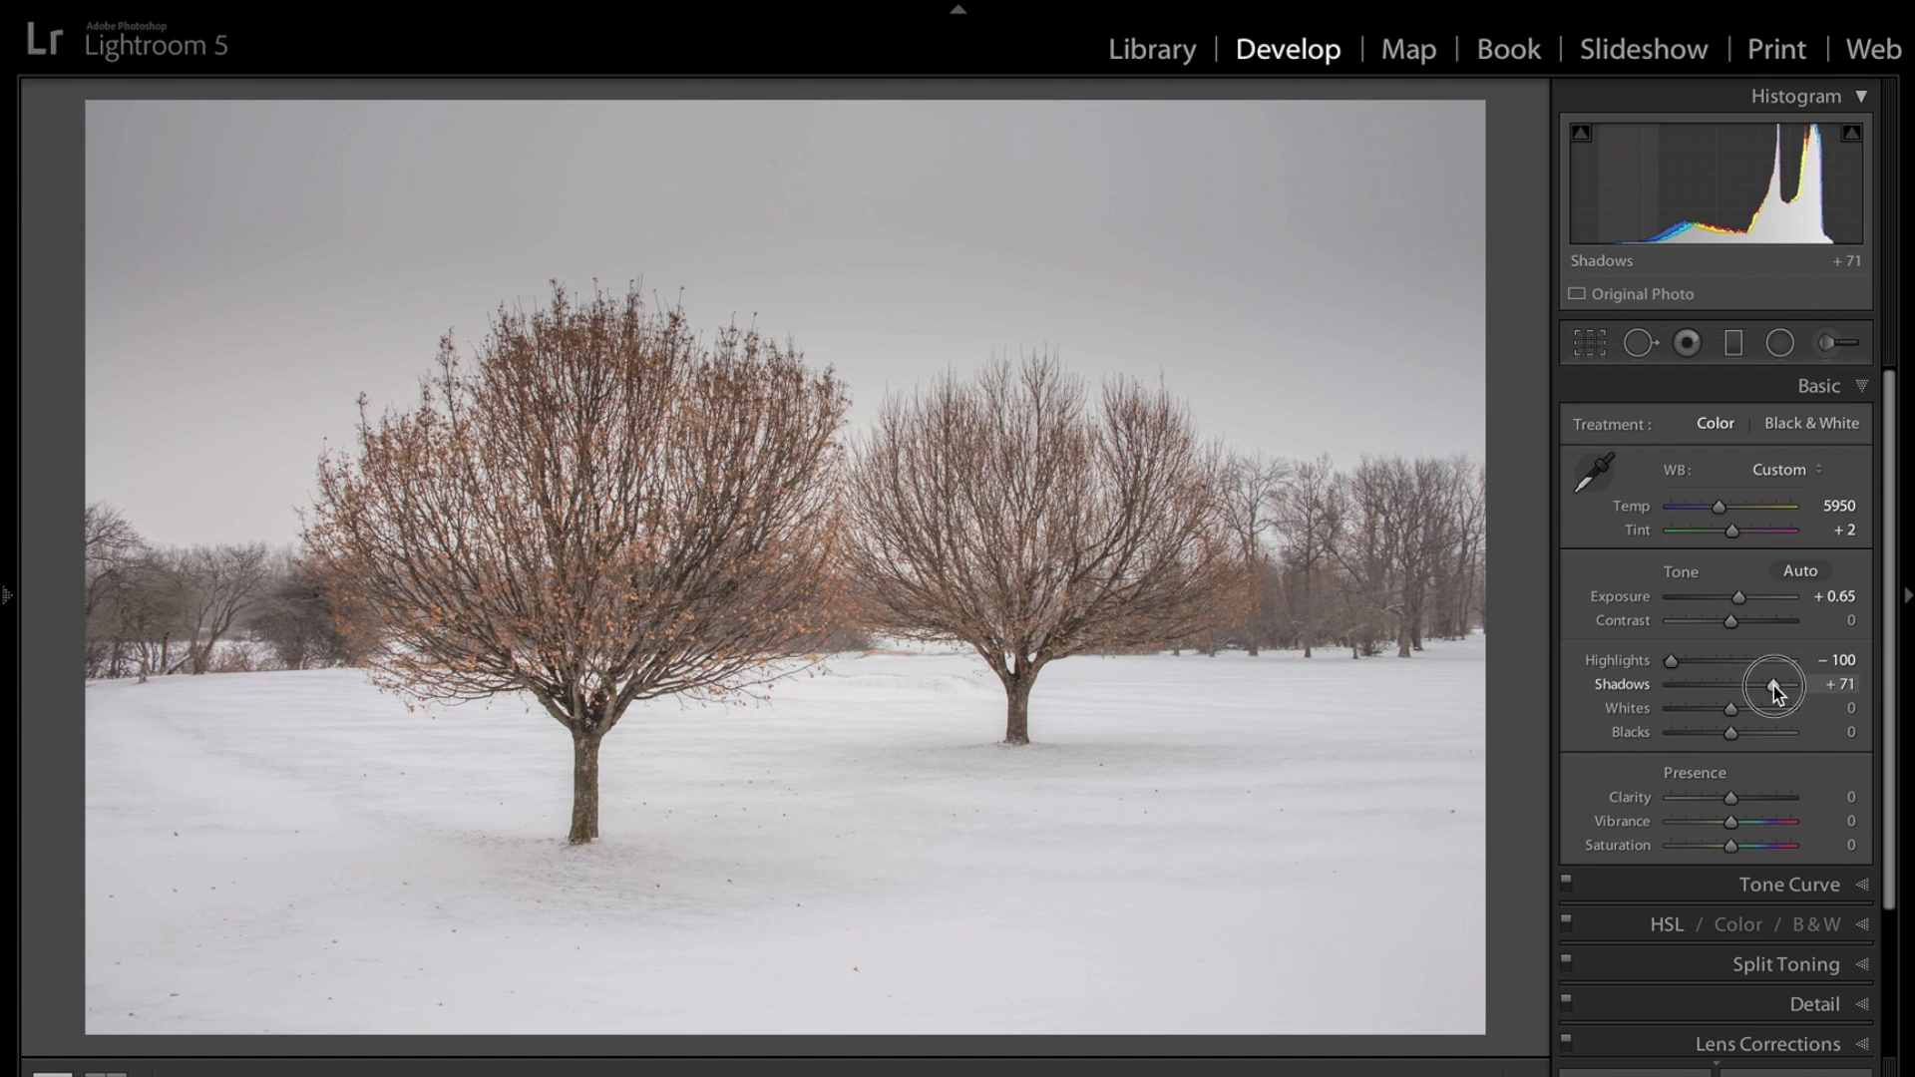
{"action": "left_click_drag", "start_coordinate": [1773, 685], "coordinate": [1775, 685]}
Set Whites to +61 while previewing highlight clipping.
{"action": "key", "text": "alt"}
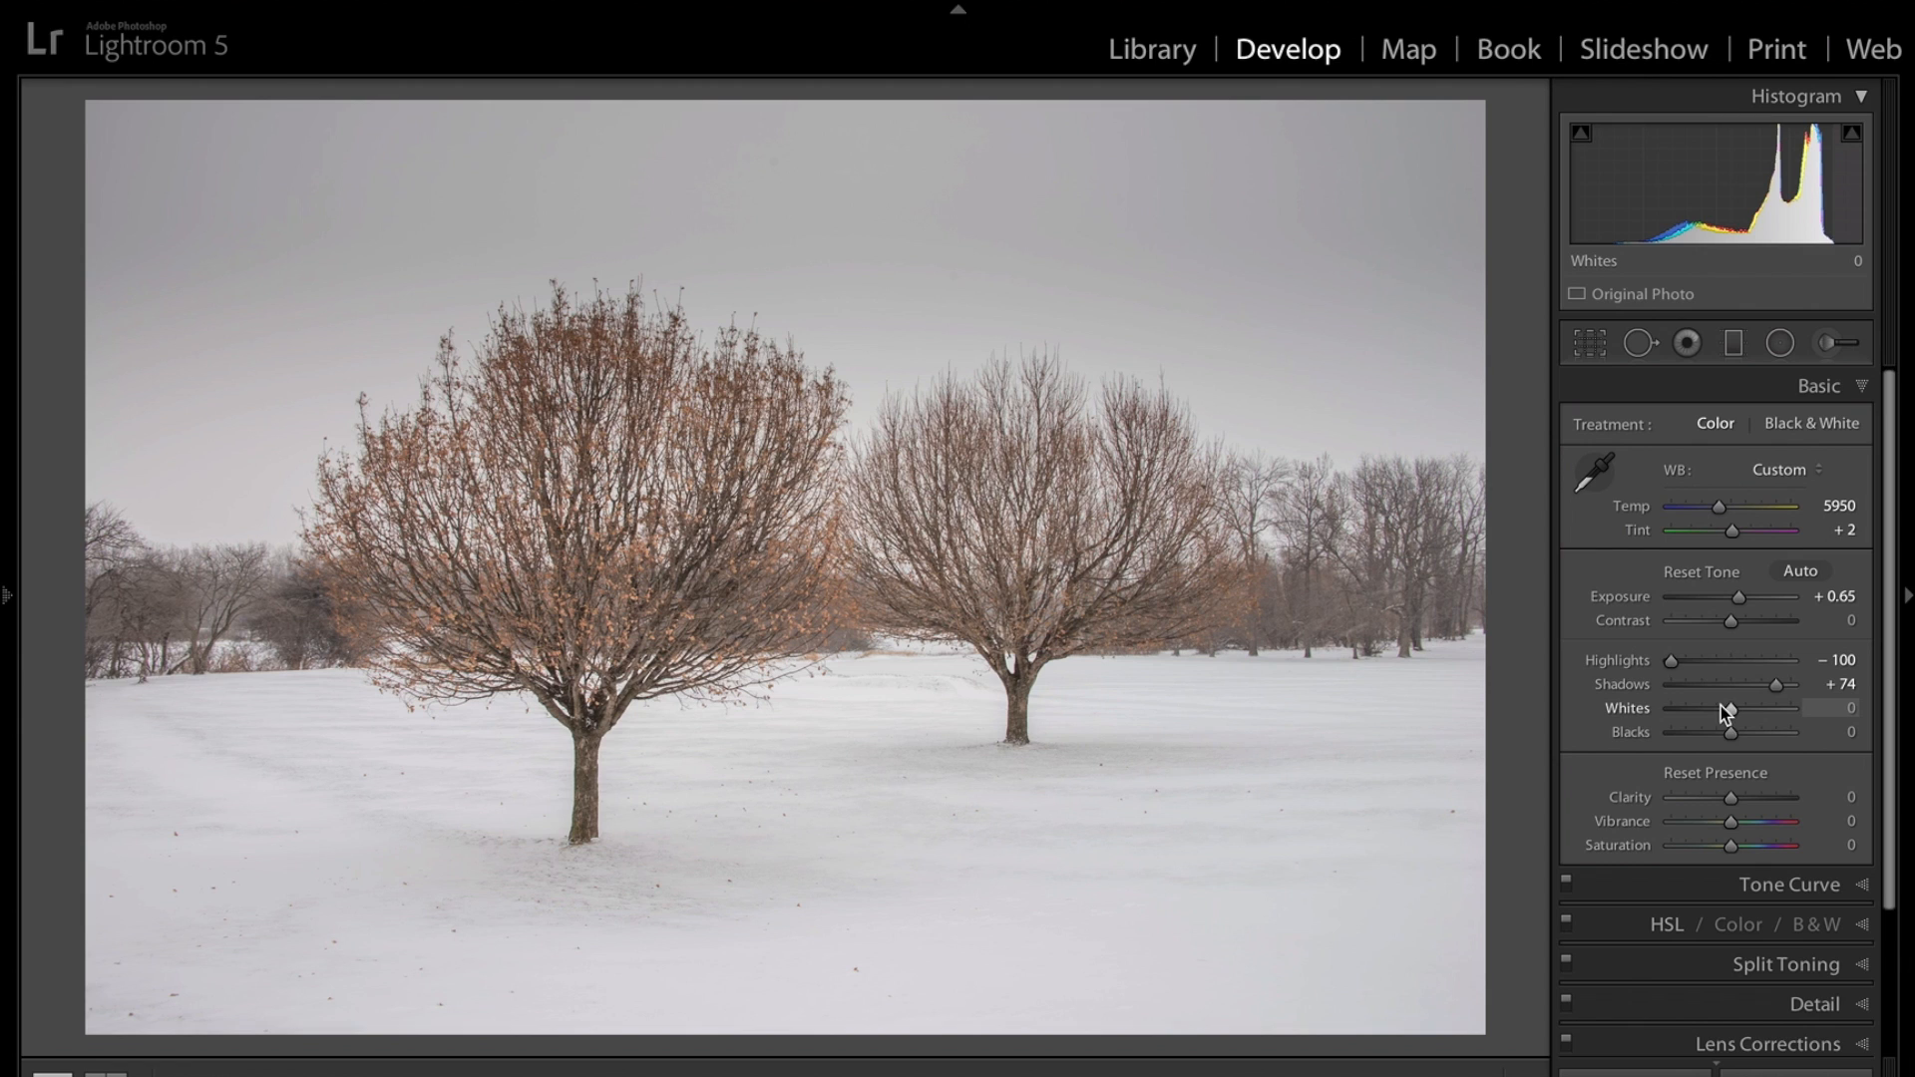
{"action": "key", "text": "alt"}
{"action": "left_click_drag", "start_coordinate": [1733, 711], "coordinate": [1770, 716]}
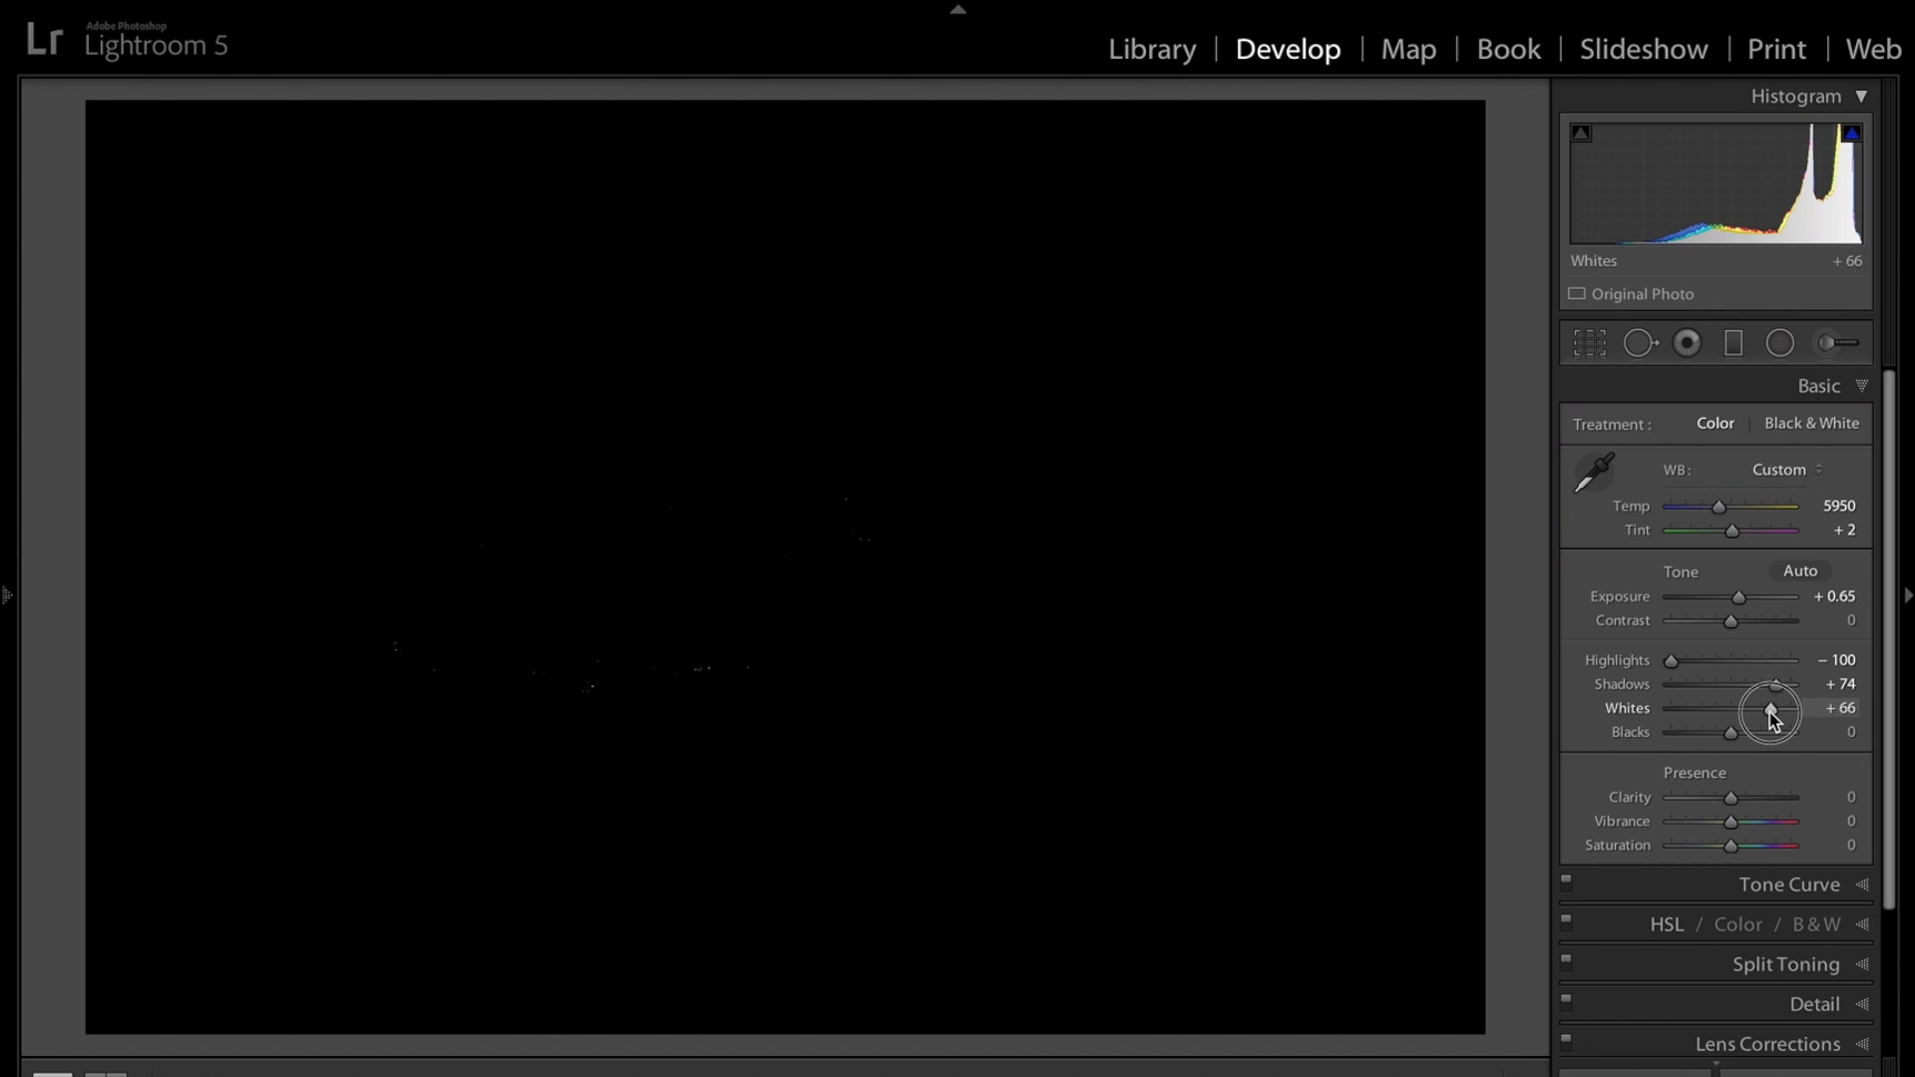
{"action": "left_click_drag", "start_coordinate": [1772, 718], "coordinate": [1769, 715]}
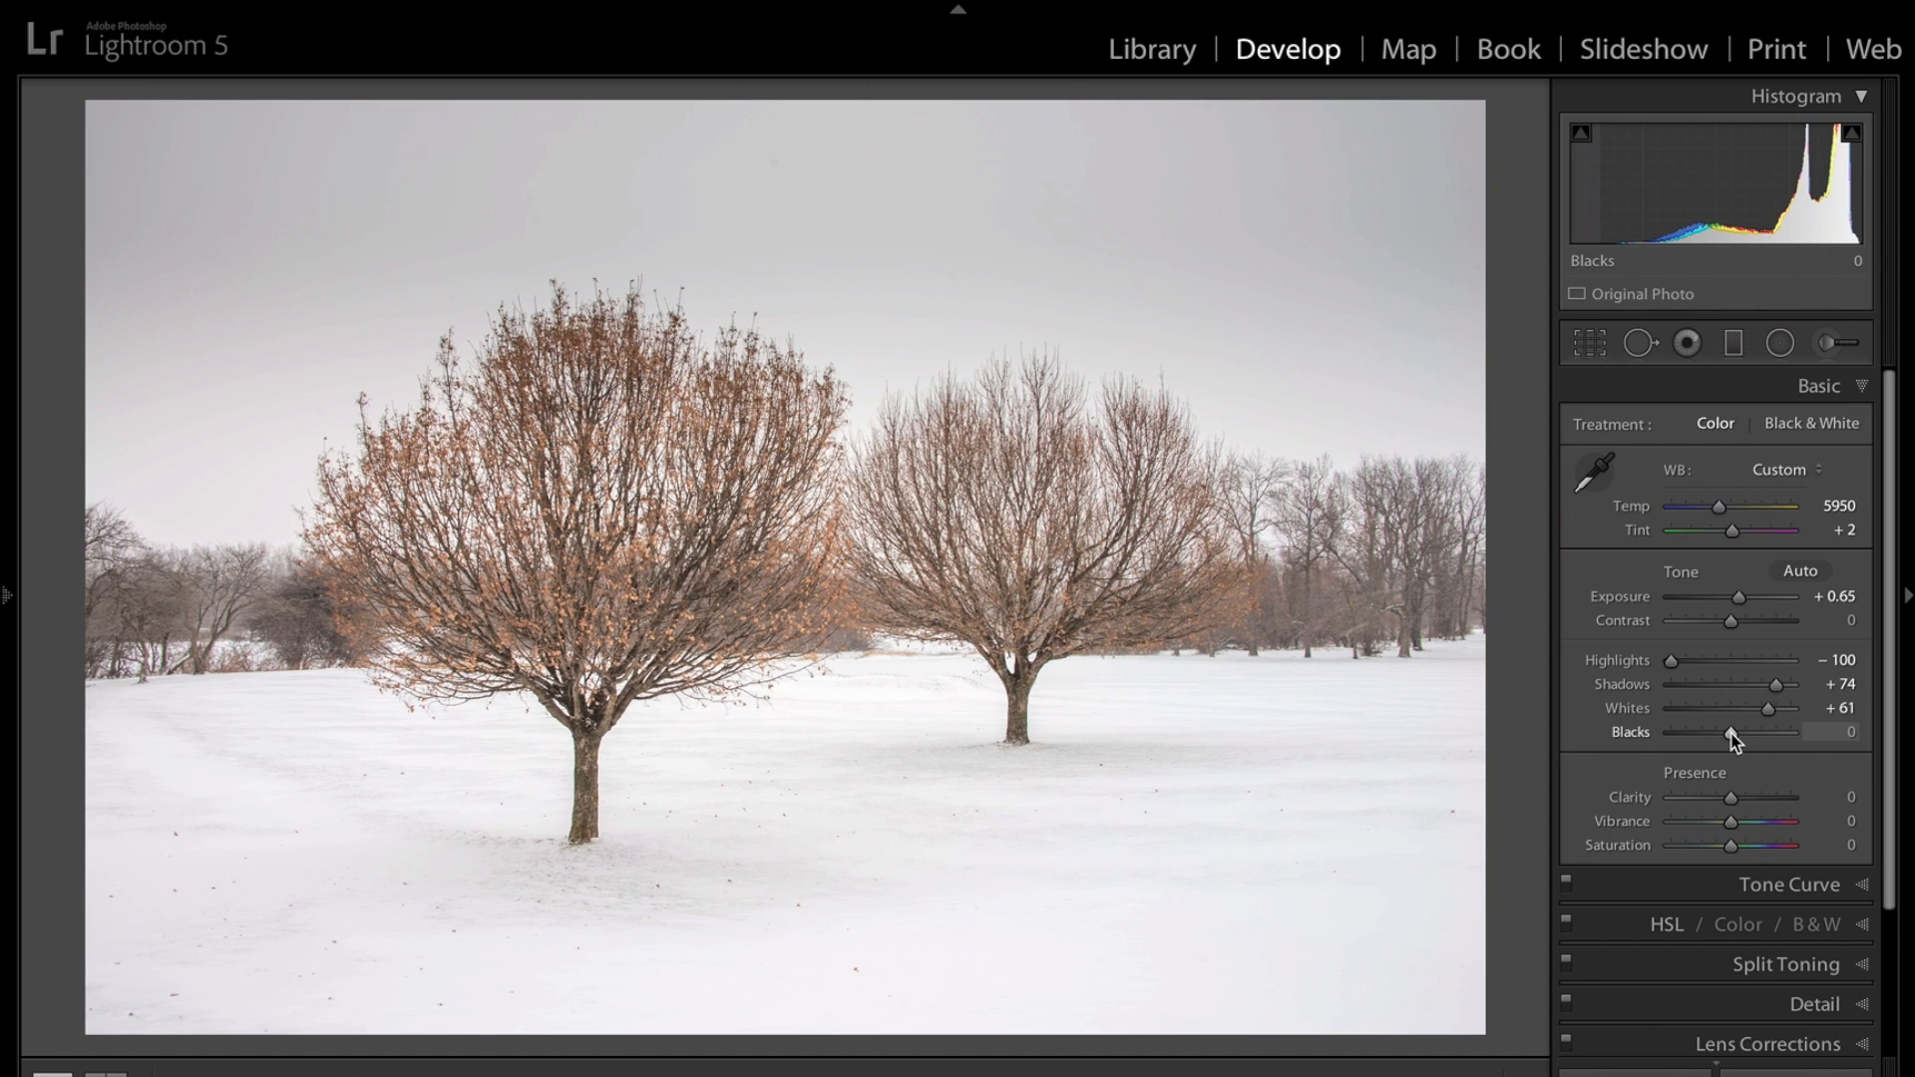
Set Blacks to -70 while previewing shadow clipping, and raise Clarity to +51.
{"action": "key", "text": "alt"}
{"action": "left_click", "coordinate": [1730, 735], "text": "alt"}
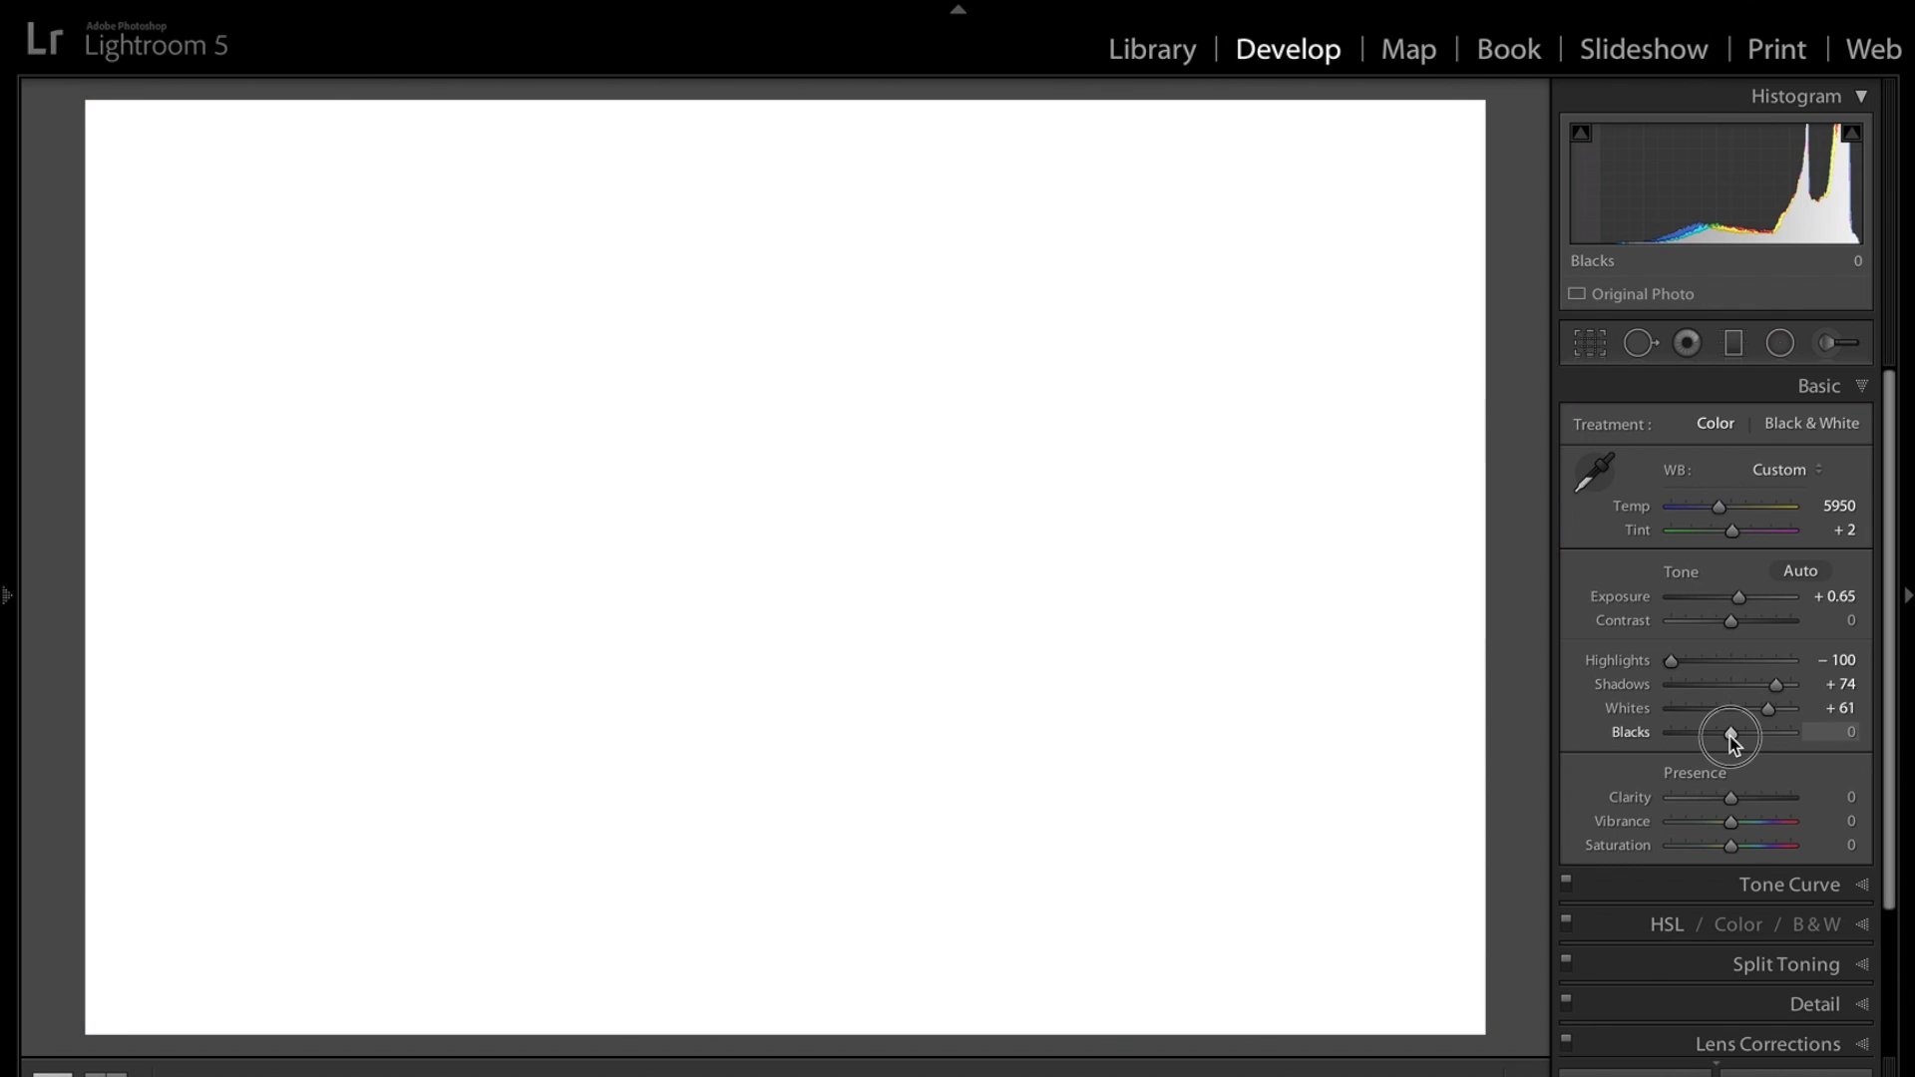
{"action": "left_click_drag", "start_coordinate": [1730, 735], "coordinate": [1687, 735]}
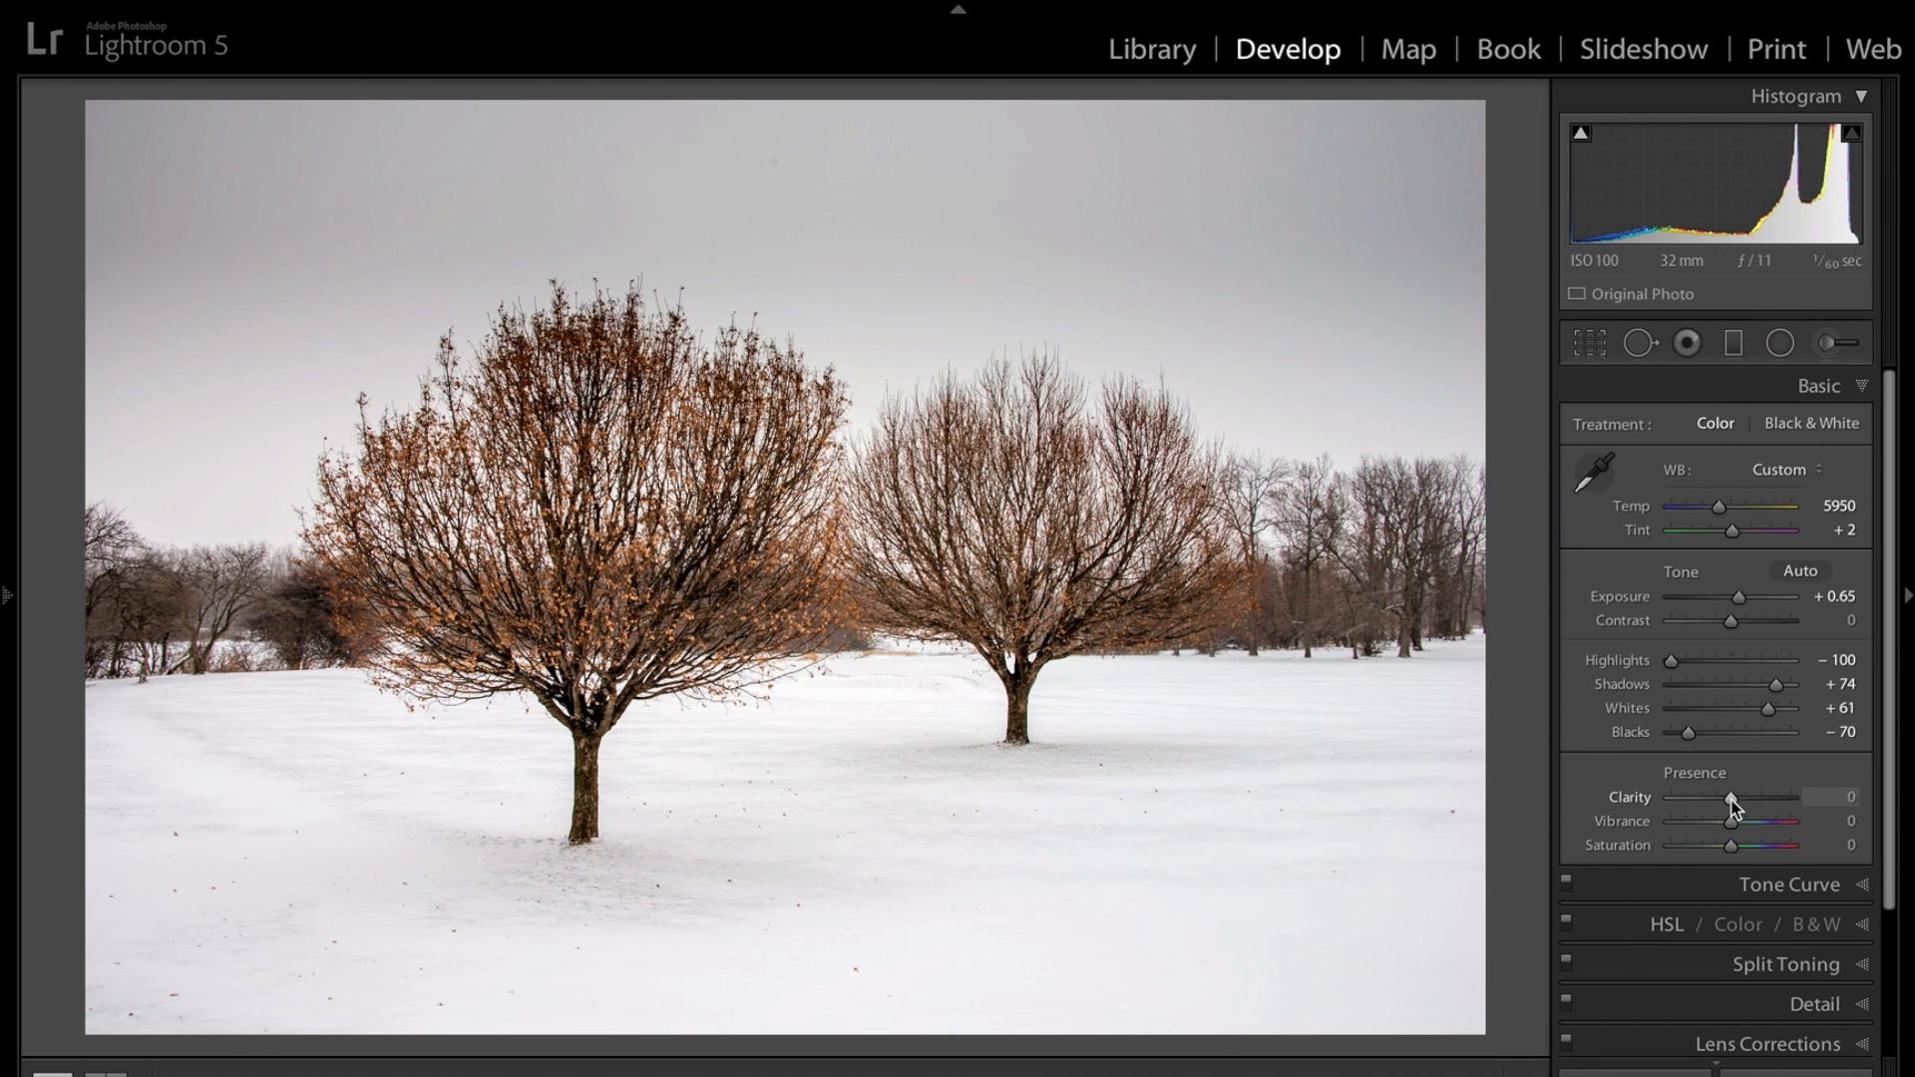
{"action": "left_click_drag", "start_coordinate": [1733, 800], "coordinate": [1762, 800]}
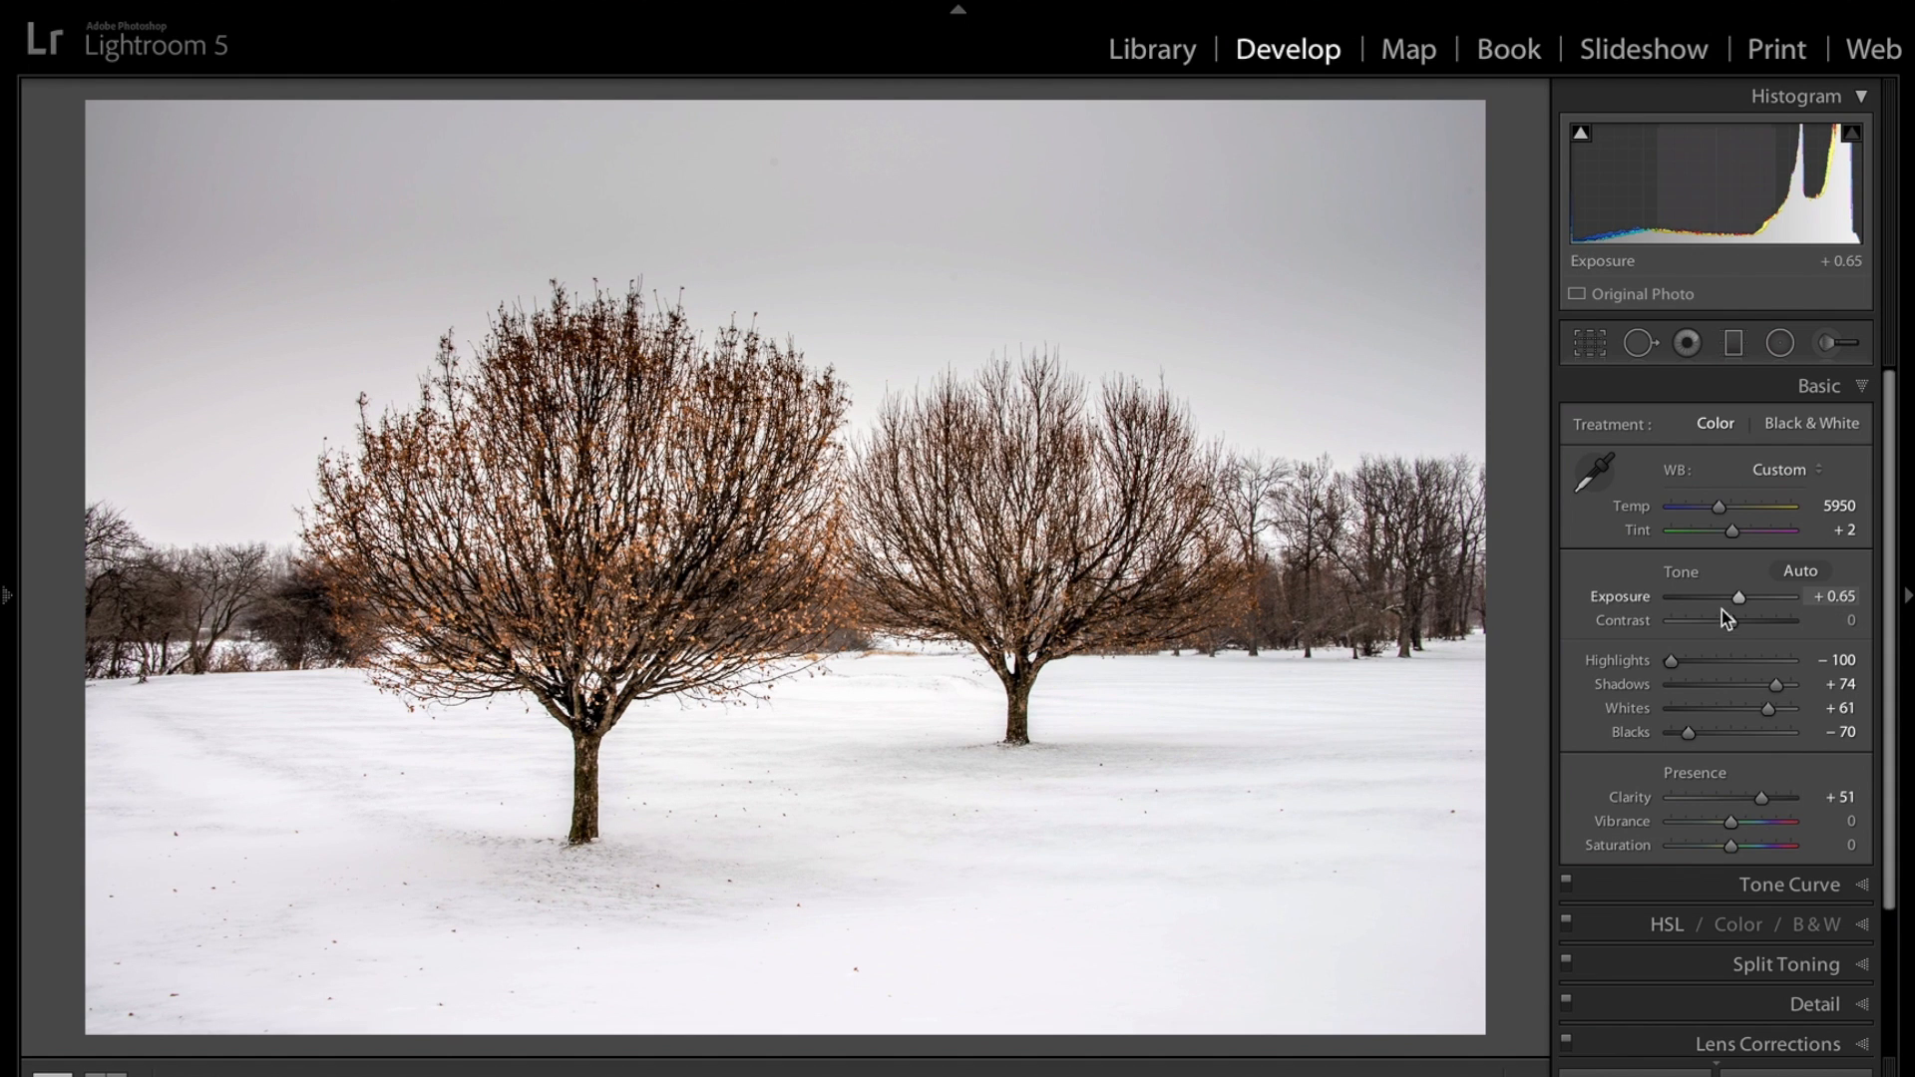
Raise Contrast to +31 and lower Shadows to +60.
{"action": "left_click_drag", "start_coordinate": [1732, 620], "coordinate": [1750, 622]}
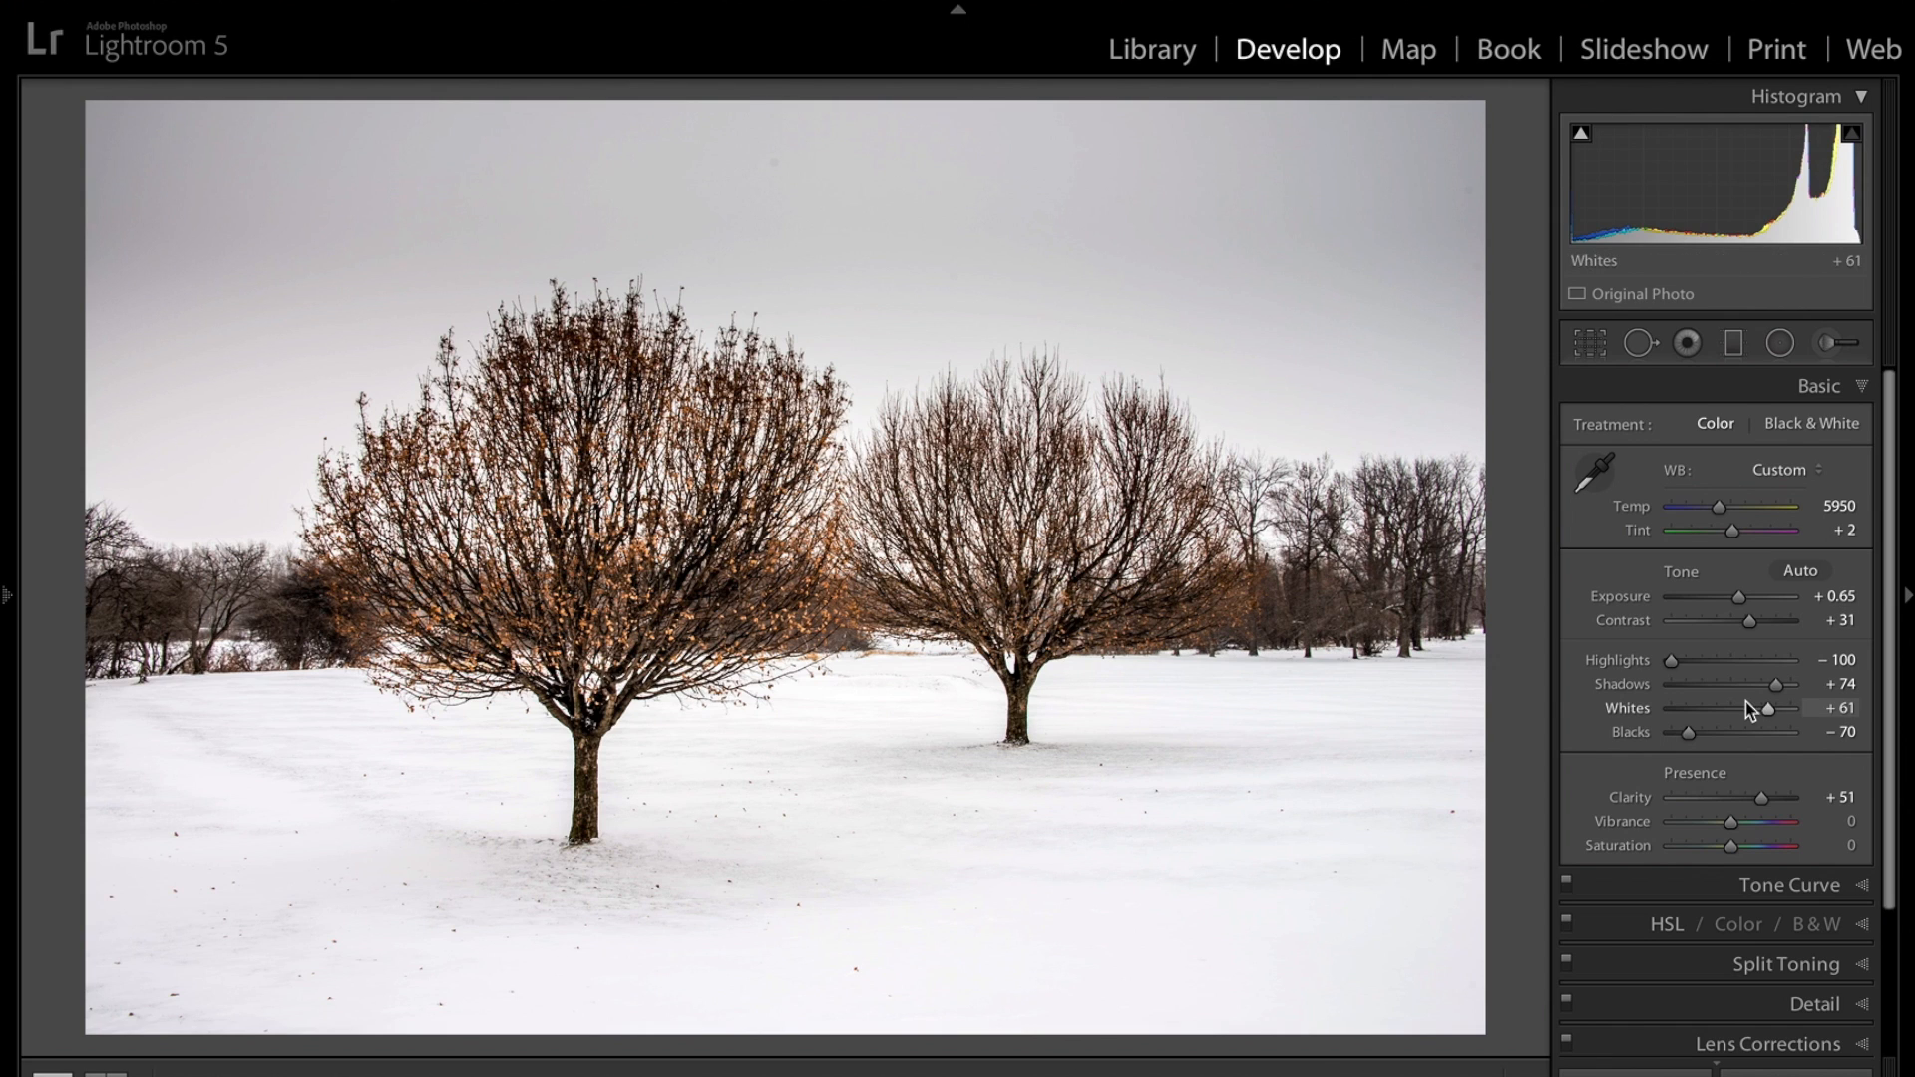
{"action": "left_click", "coordinate": [1775, 689]}
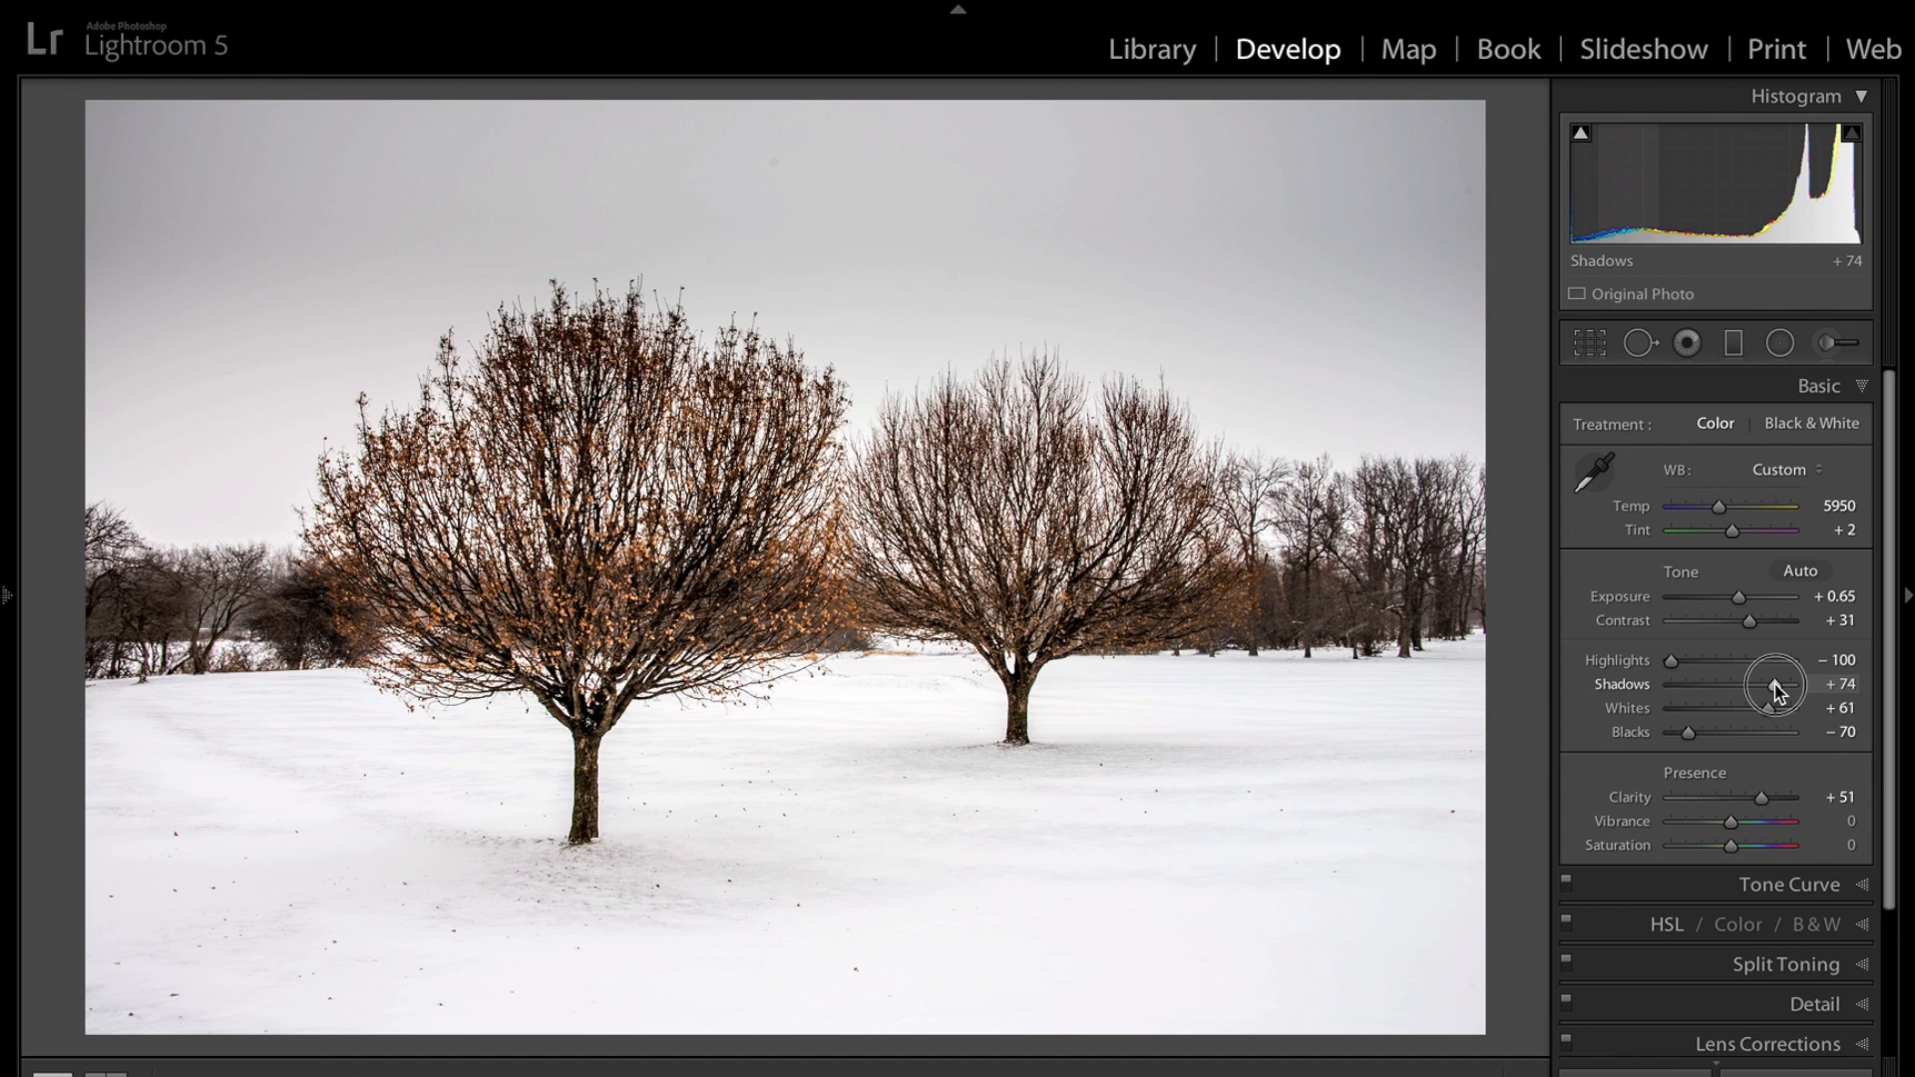
{"action": "left_click_drag", "start_coordinate": [1774, 688], "coordinate": [1766, 688]}
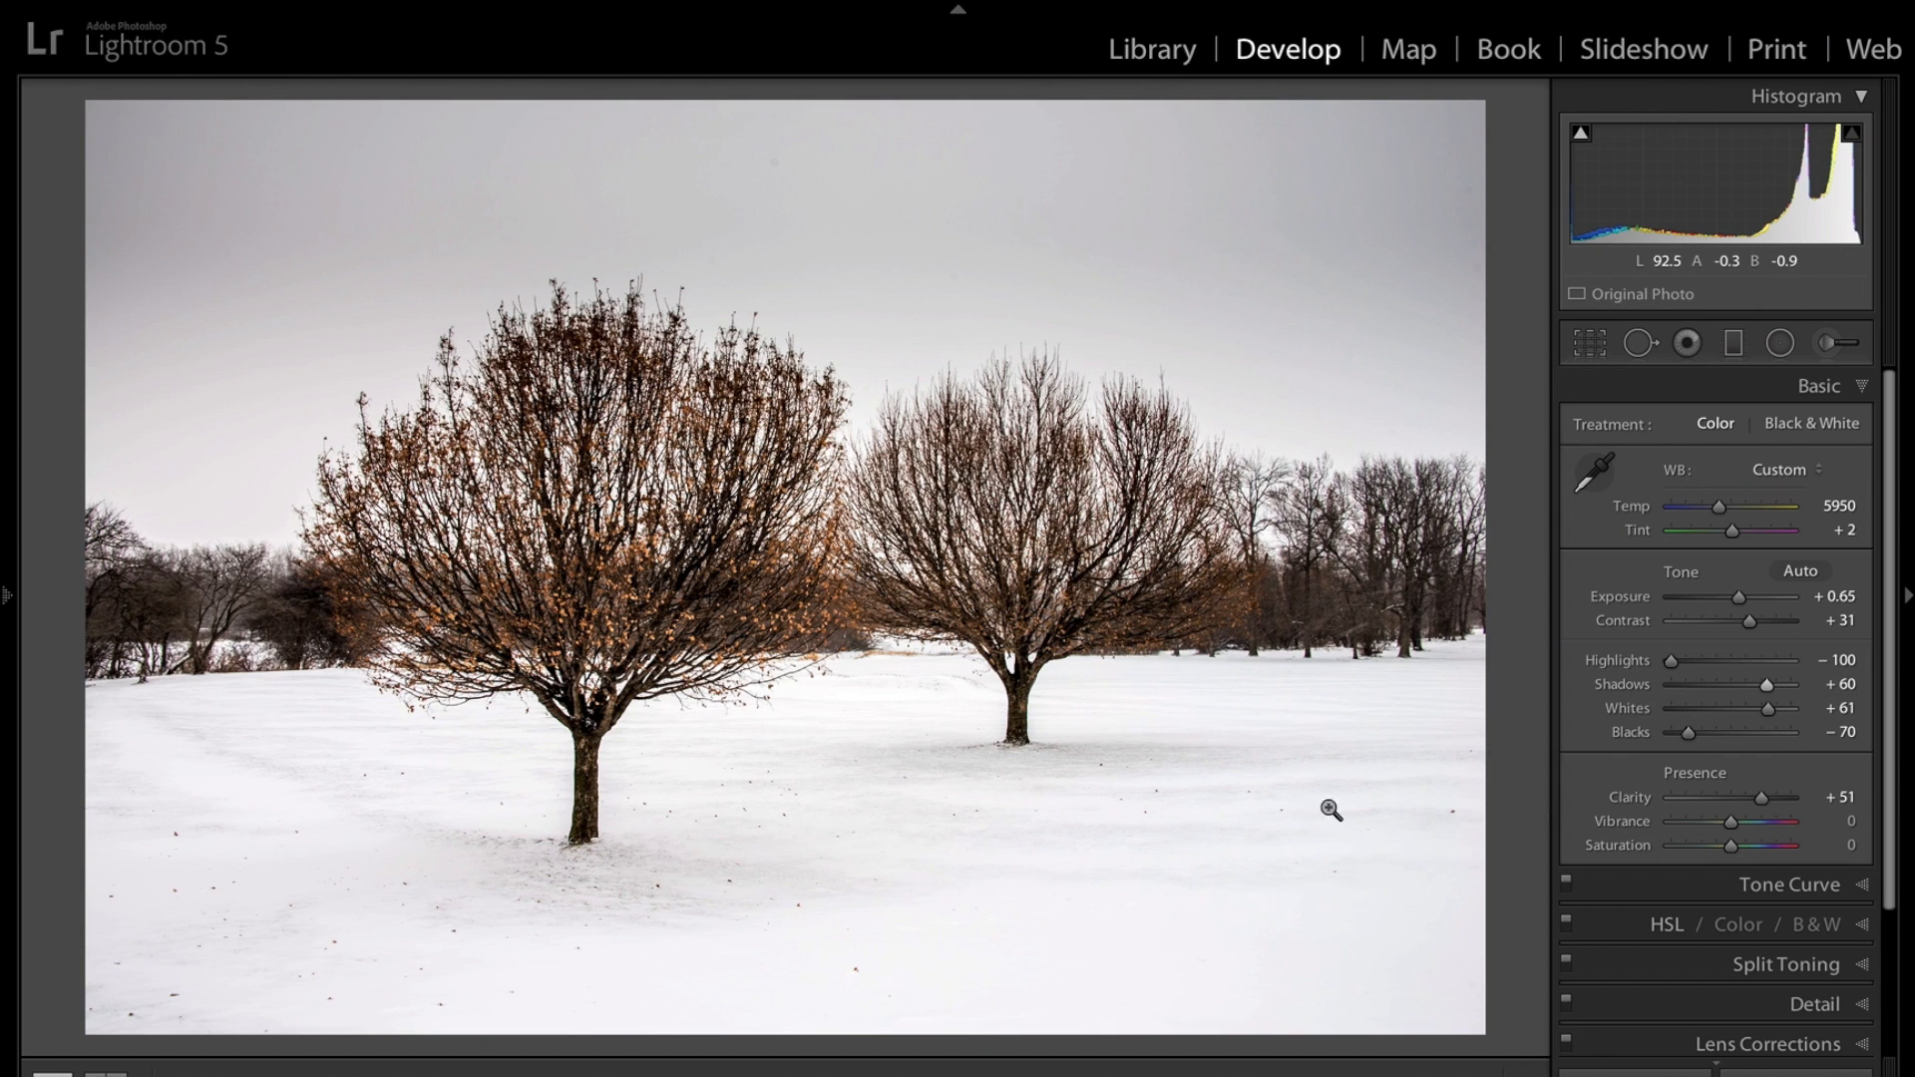
Set Blacks to -51 while previewing clipping and raise Vibrance to +23.
{"action": "key", "text": "alt"}
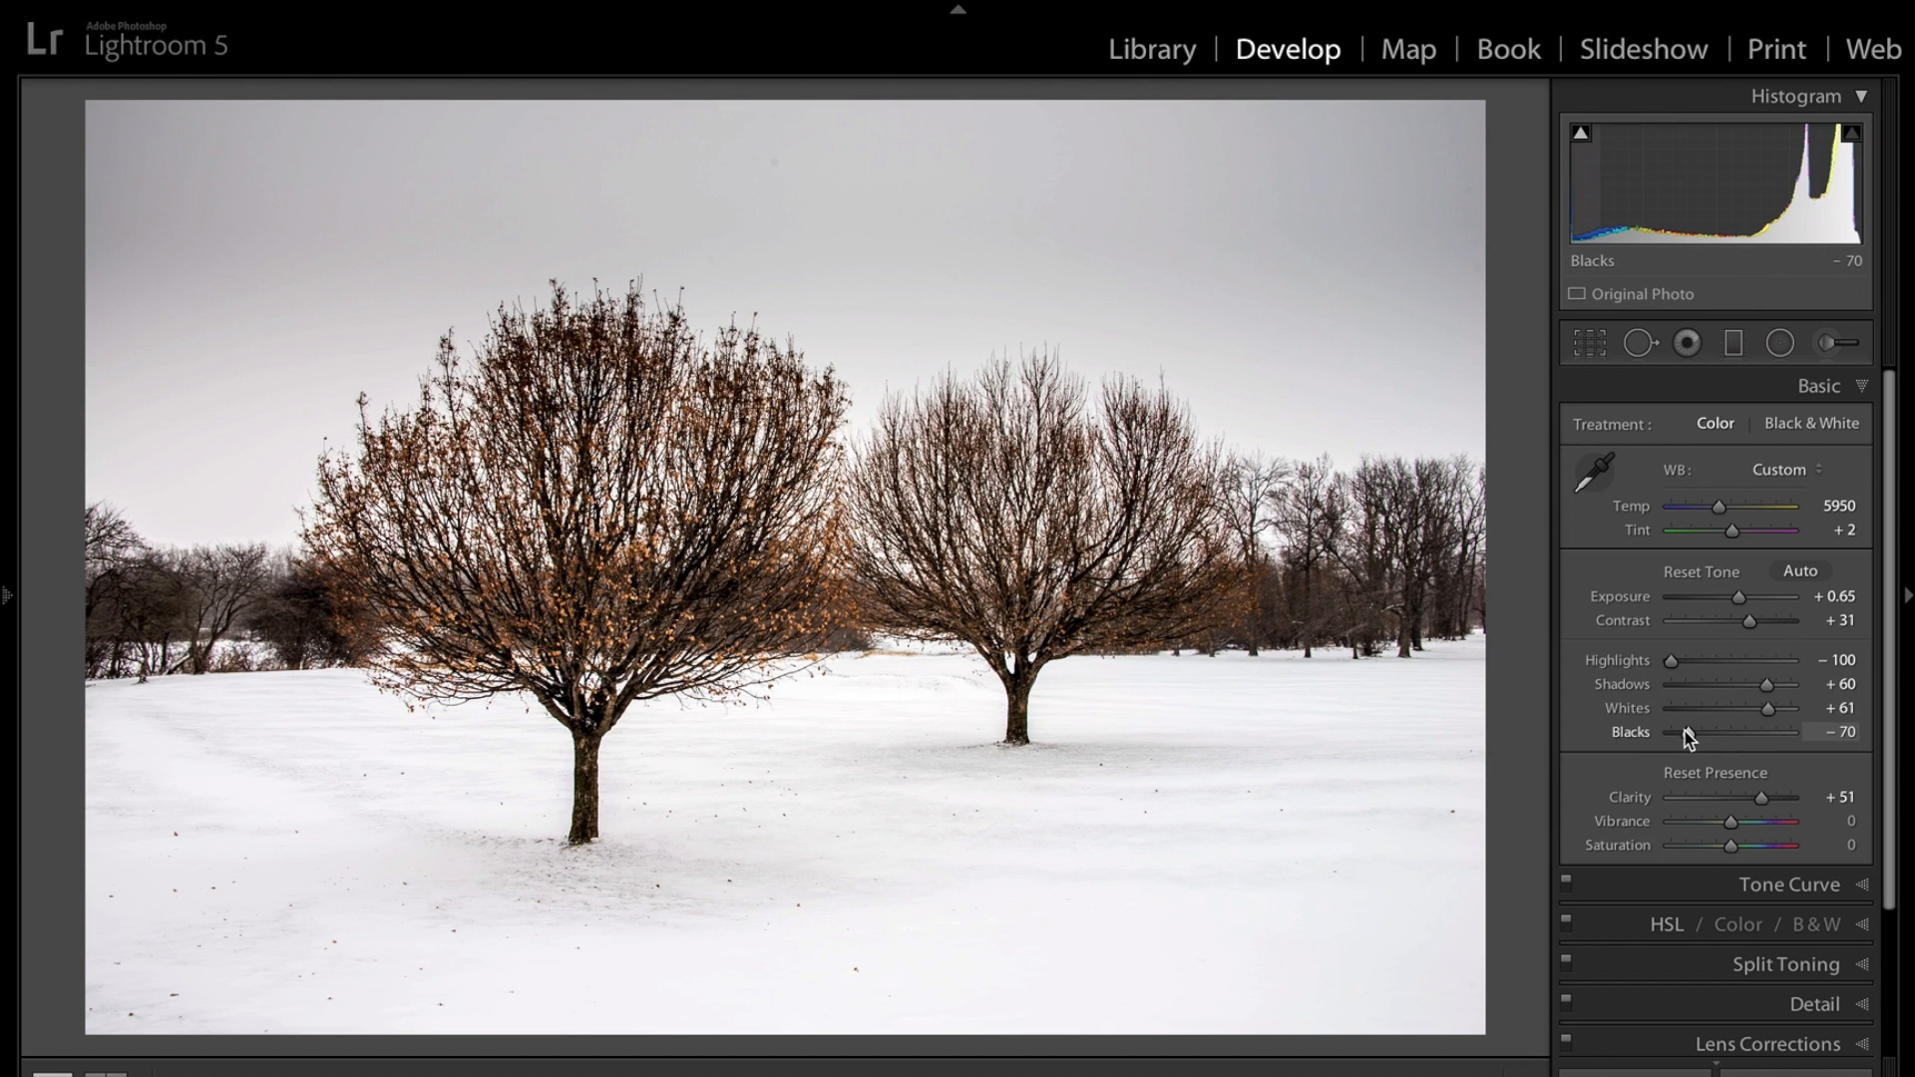
{"action": "left_click", "coordinate": [1690, 735], "text": "alt"}
{"action": "left_click_drag", "start_coordinate": [1691, 736], "coordinate": [1702, 734]}
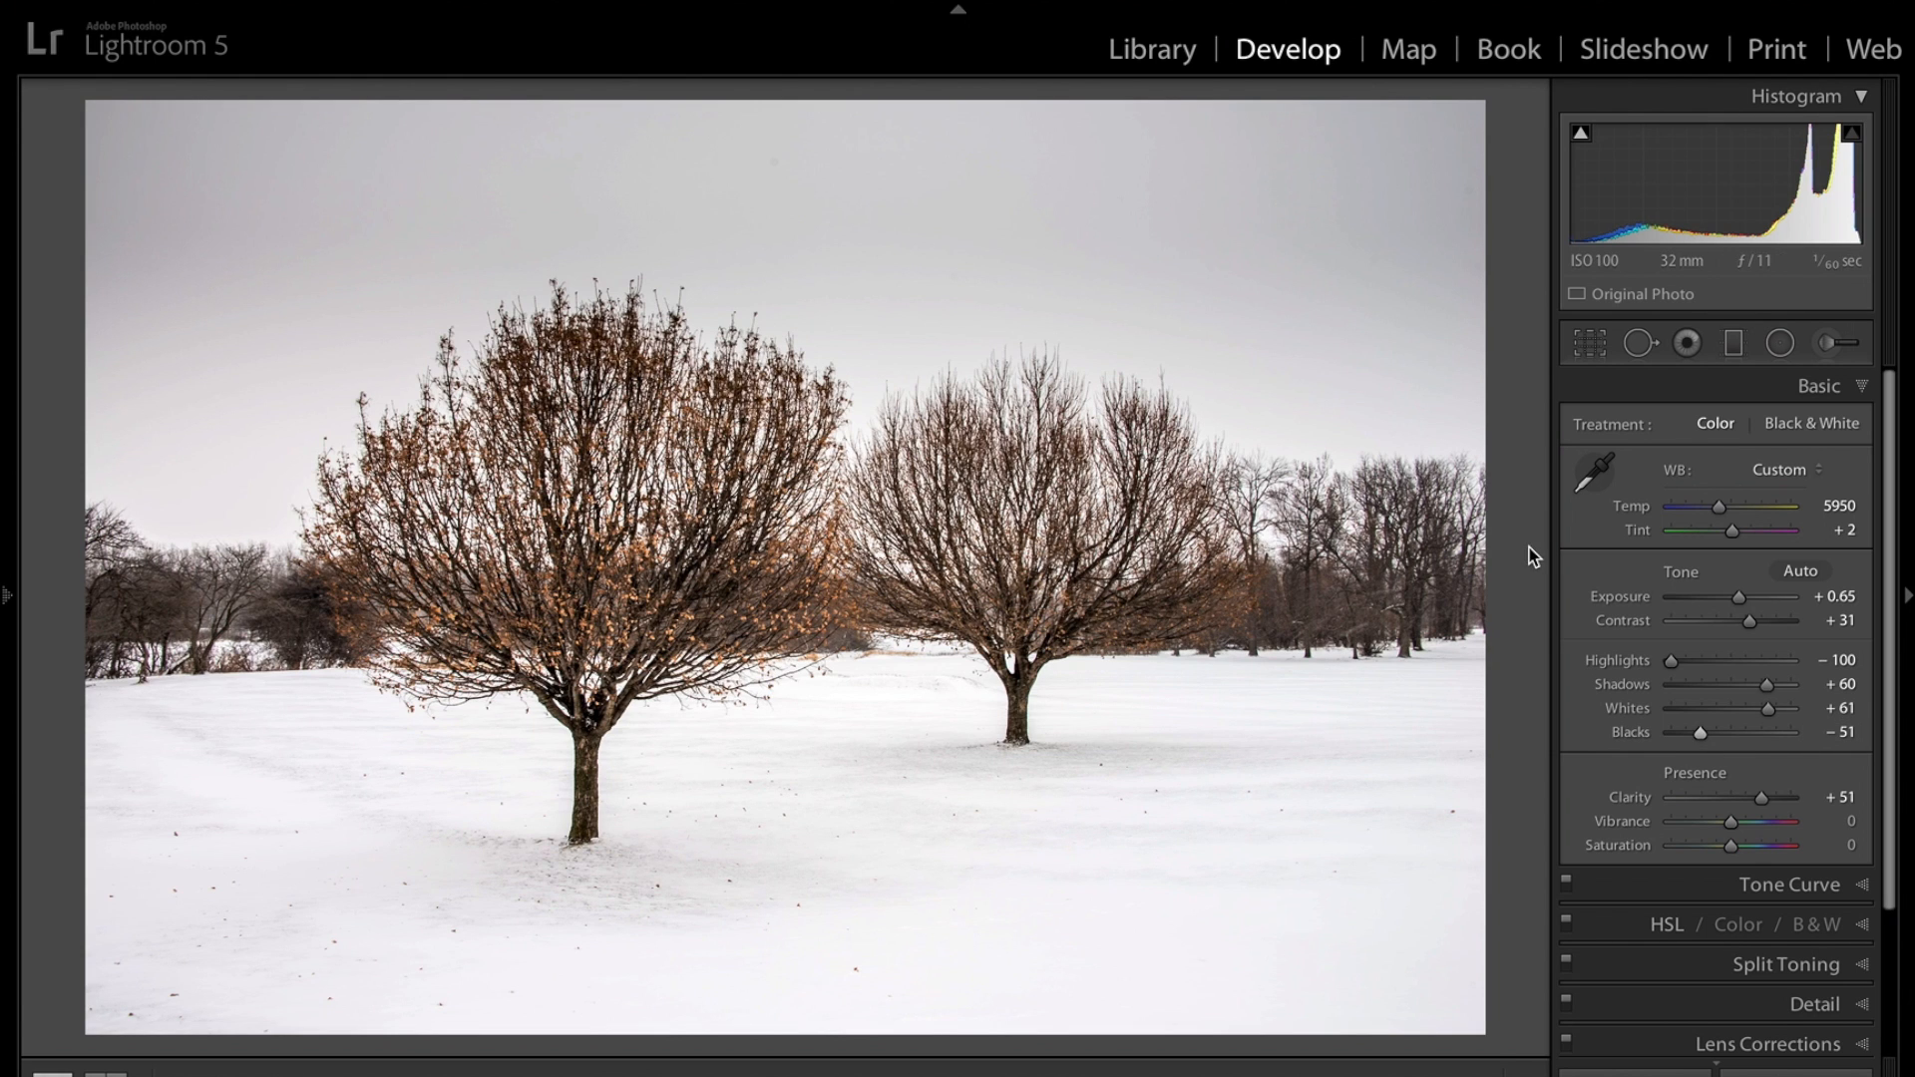
{"action": "left_click_drag", "start_coordinate": [1732, 826], "coordinate": [1746, 823]}
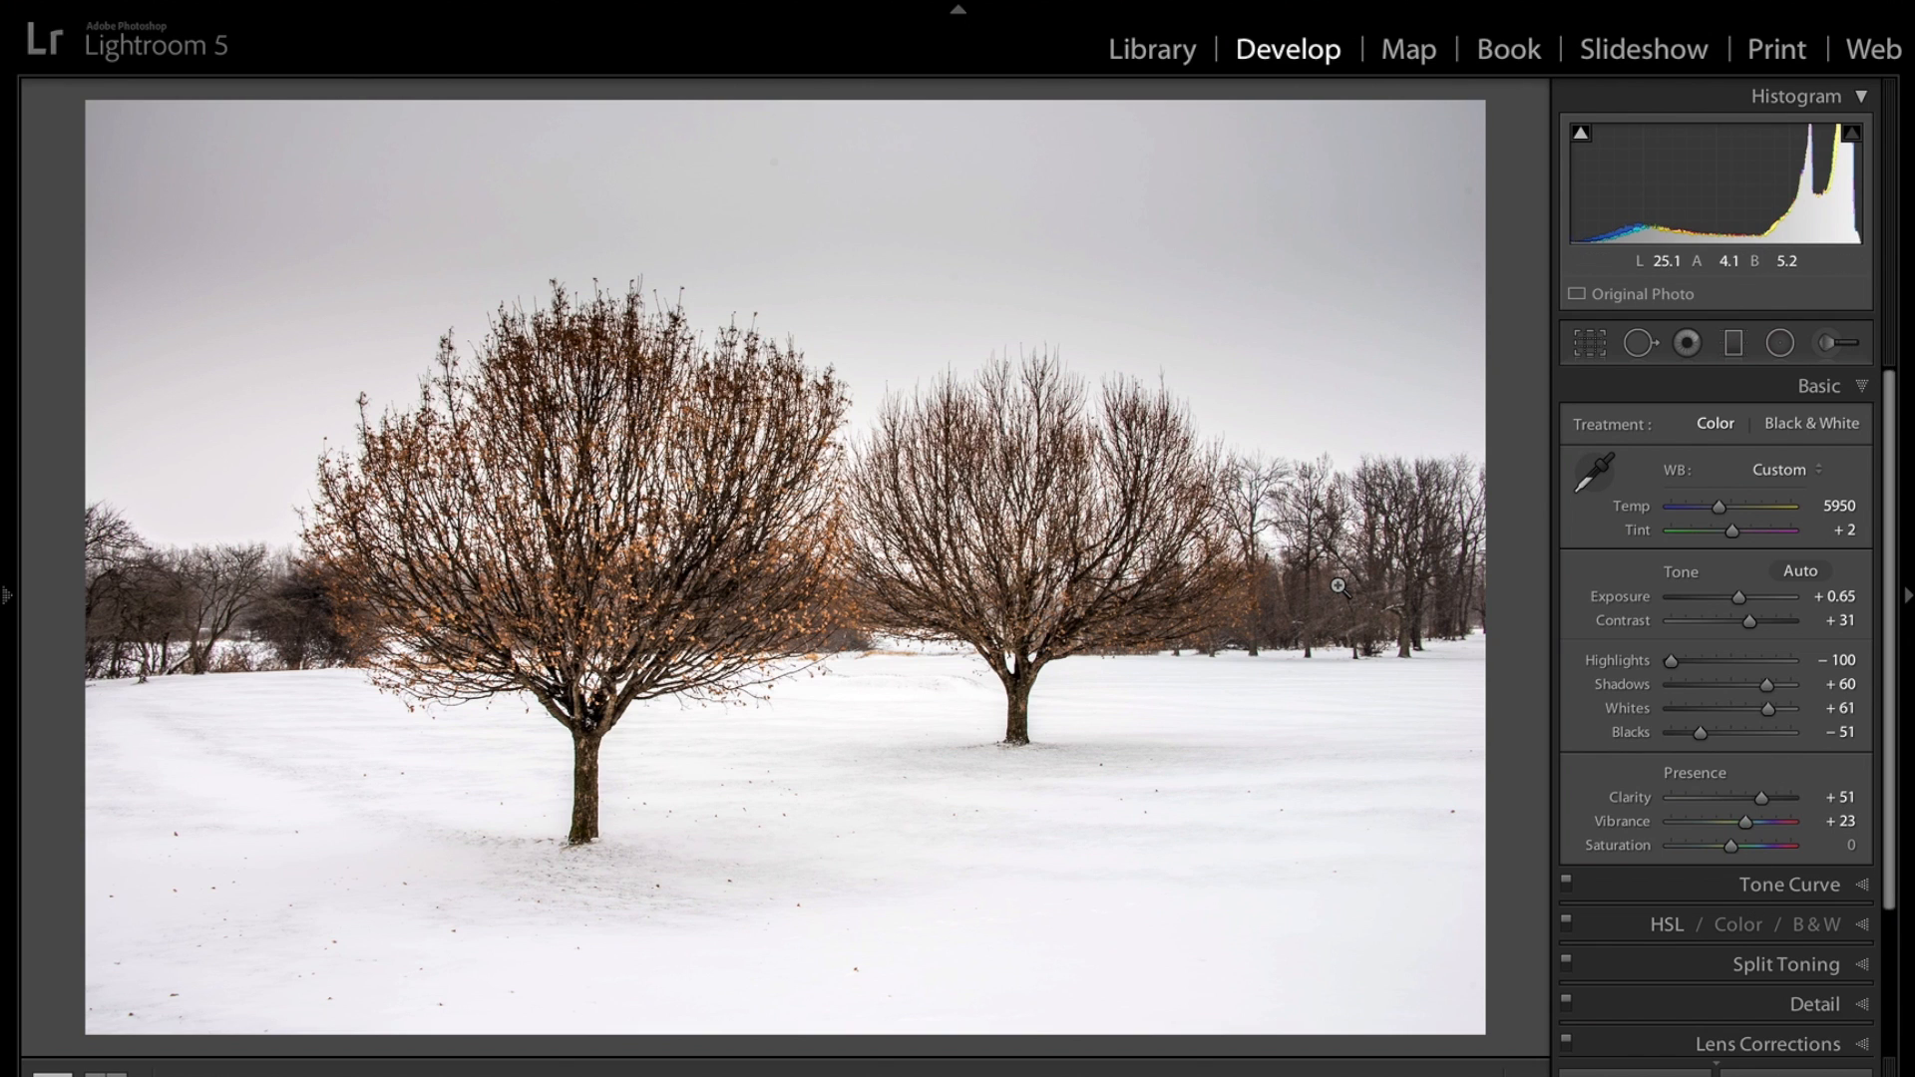
Toggle the Before view to compare it with the edited photo.
{"action": "key", "text": "backslash"}
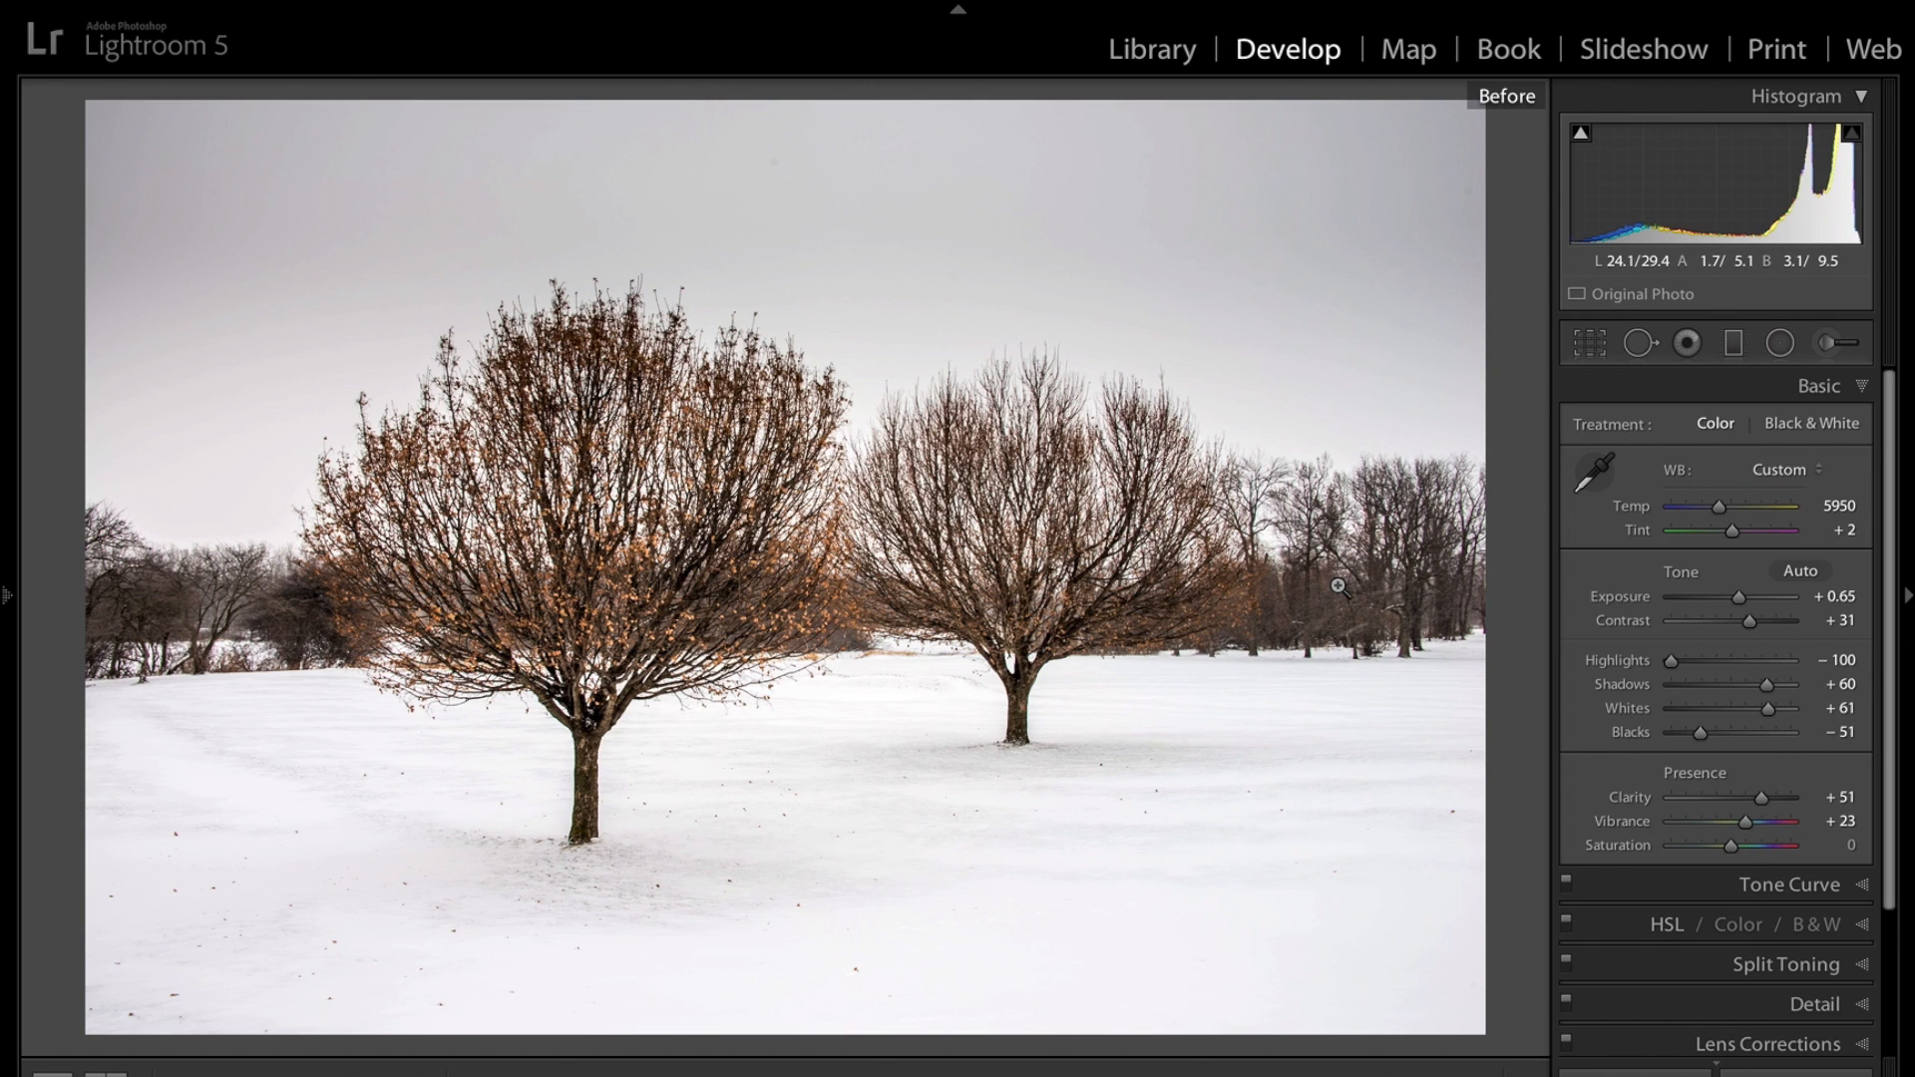
{"action": "key", "text": "backslash"}
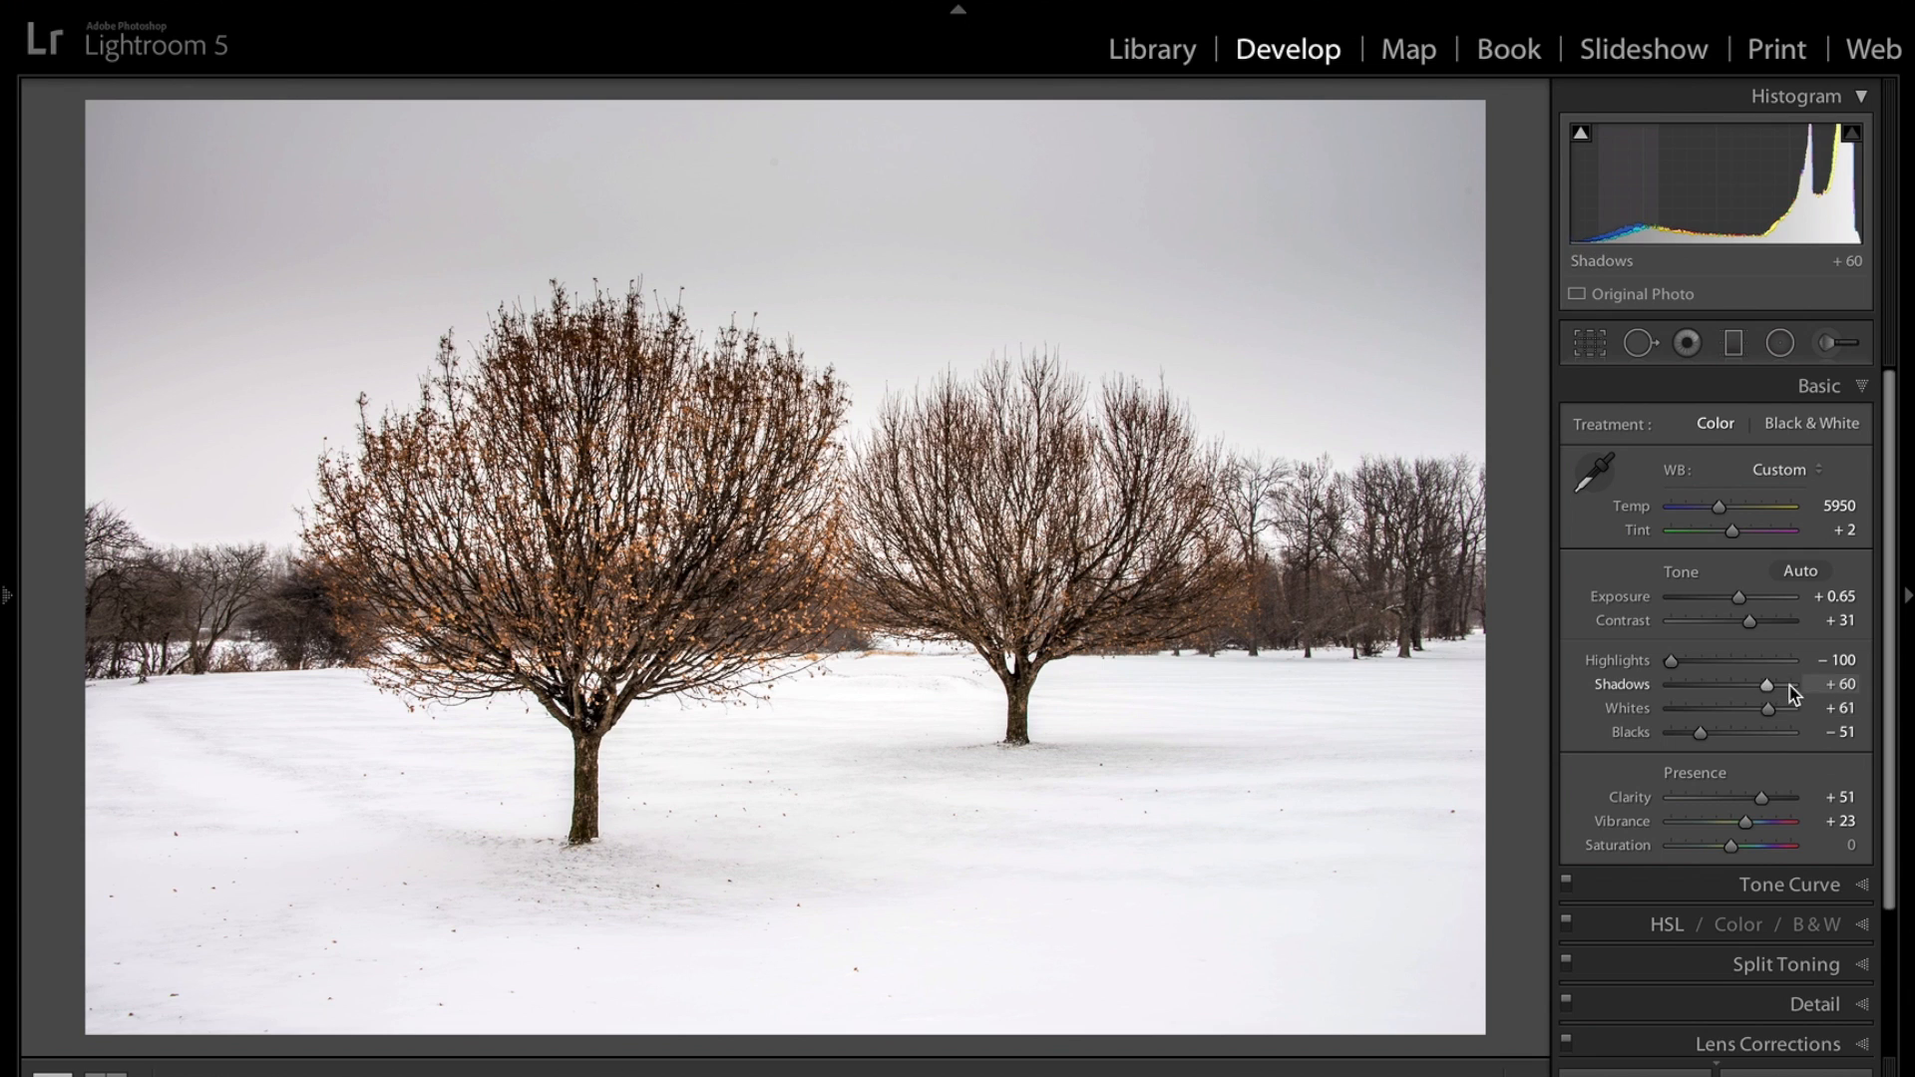
Raise HSL Saturation of Orange to +49, Yellow to +58 and Green to +55.
{"action": "left_click", "coordinate": [1862, 389]}
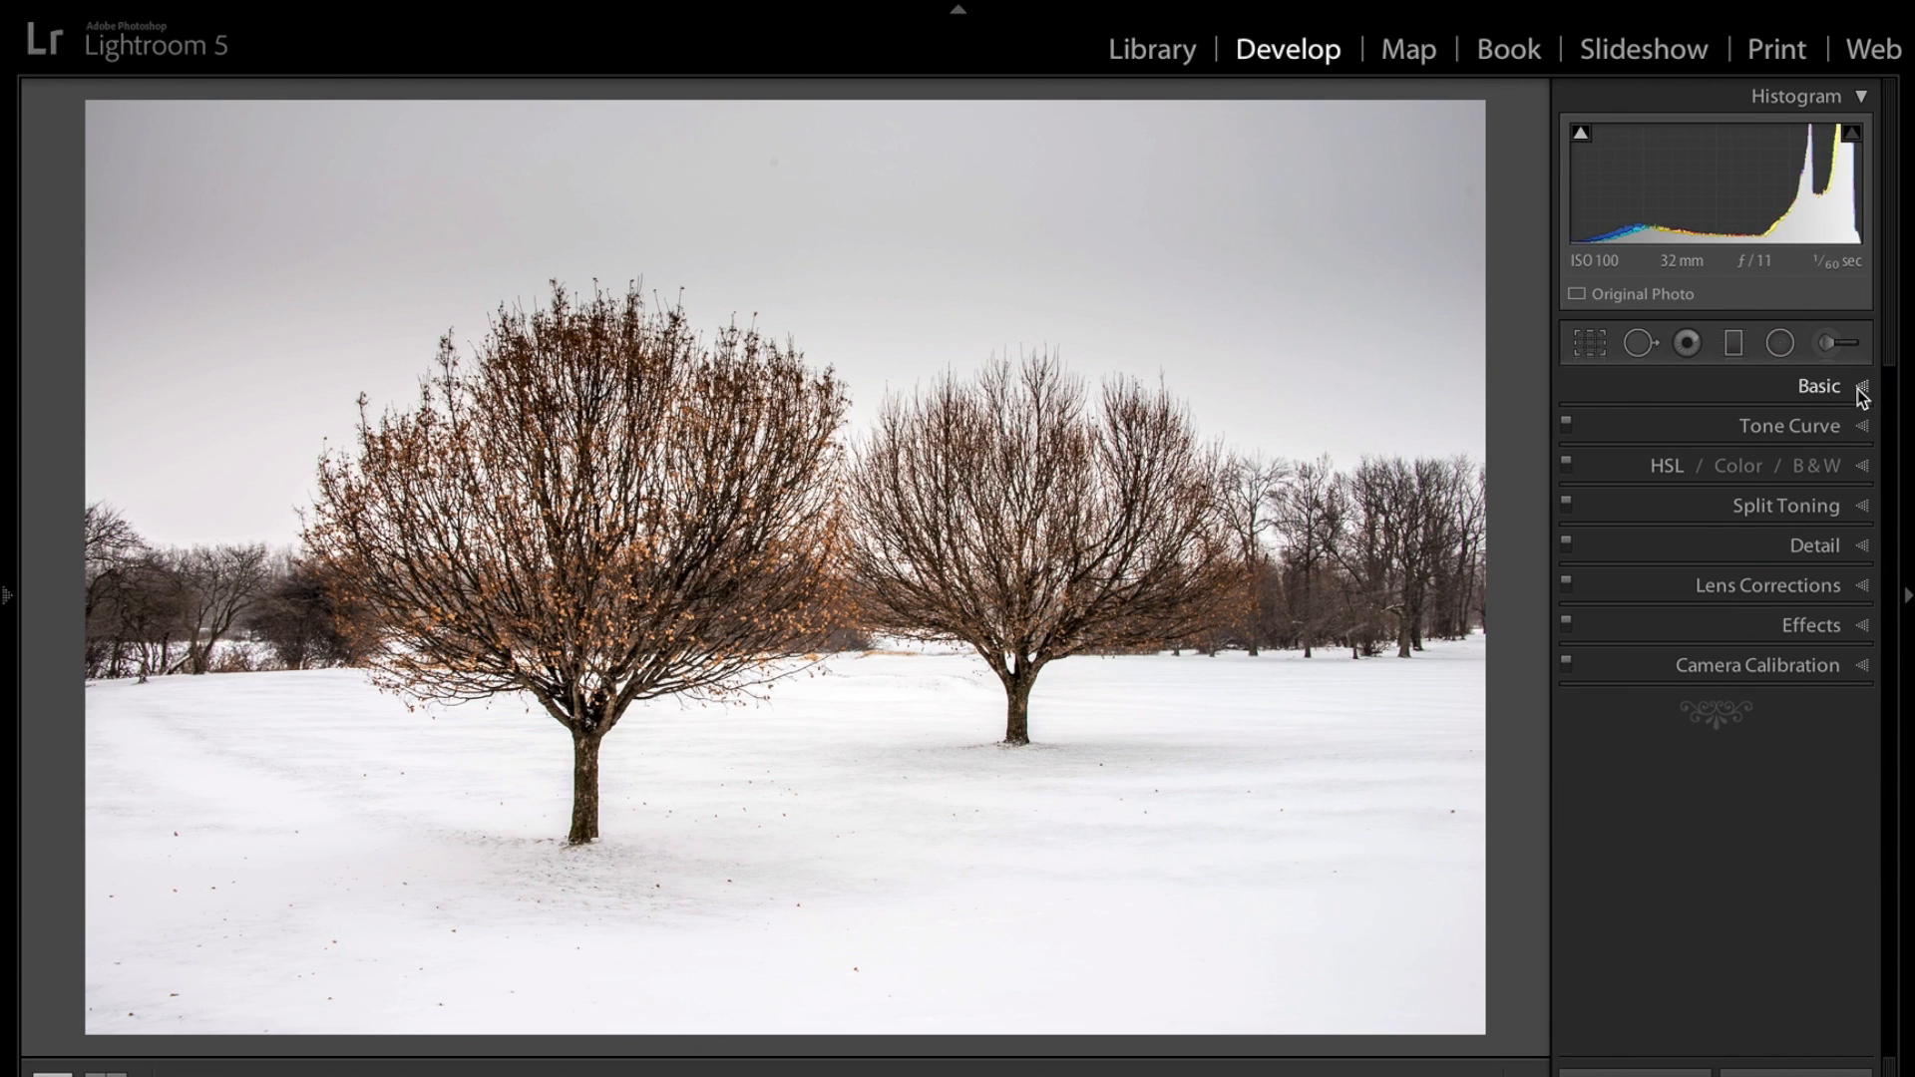
{"action": "left_click", "coordinate": [1862, 466]}
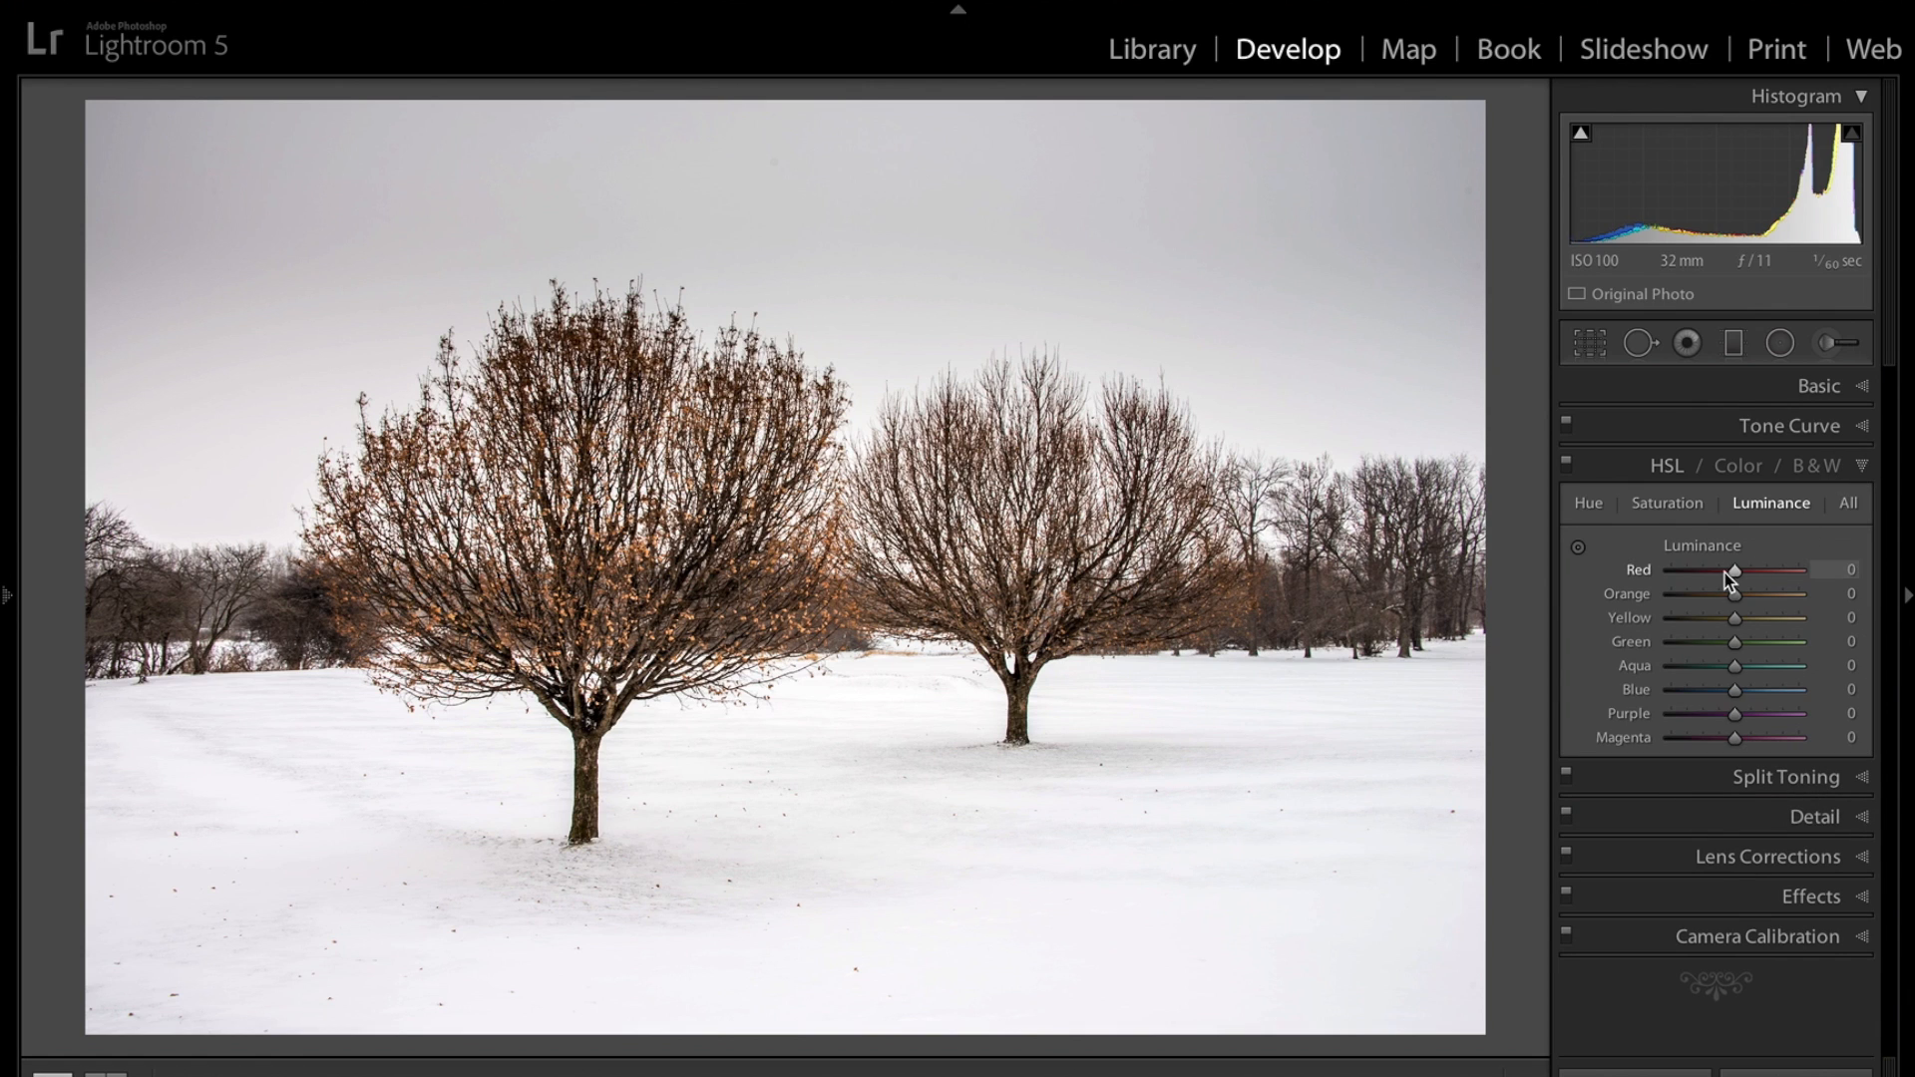
{"action": "left_click", "coordinate": [1685, 511]}
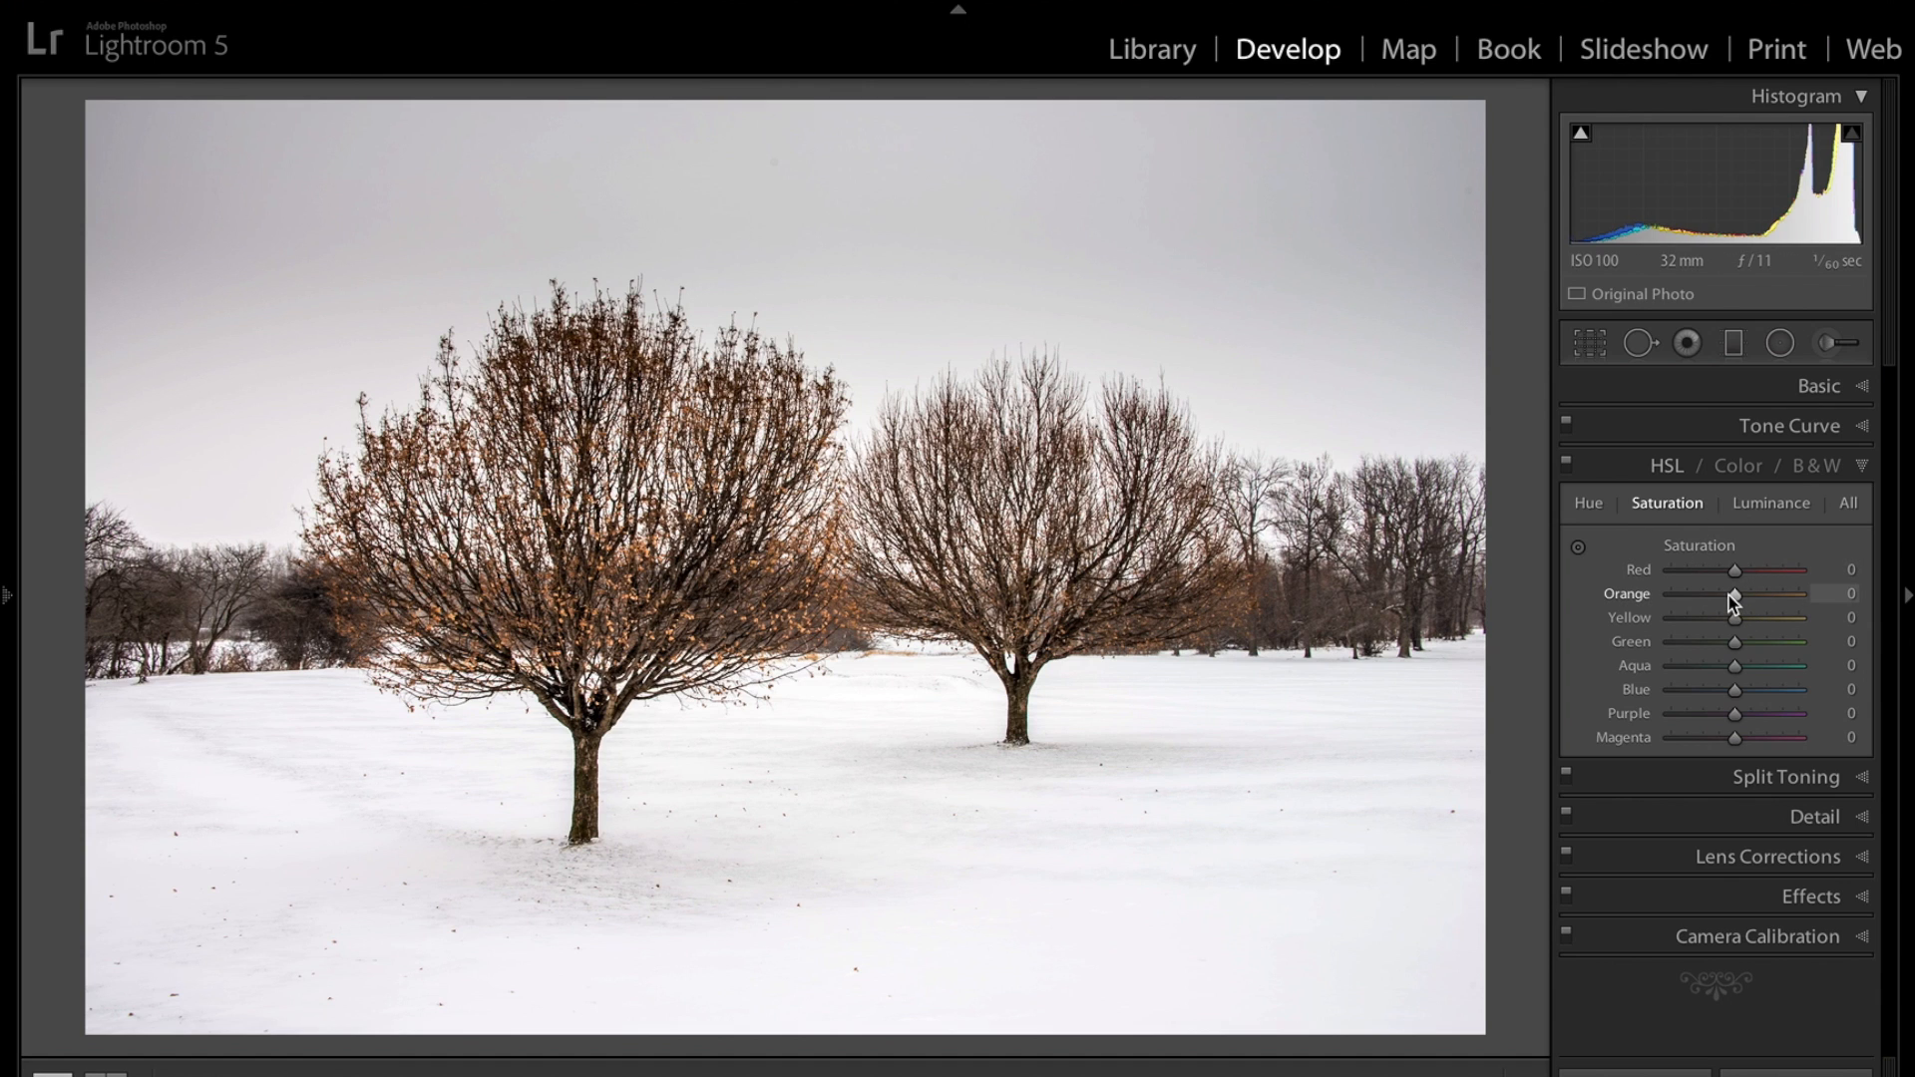
{"action": "left_click_drag", "start_coordinate": [1732, 596], "coordinate": [1772, 646]}
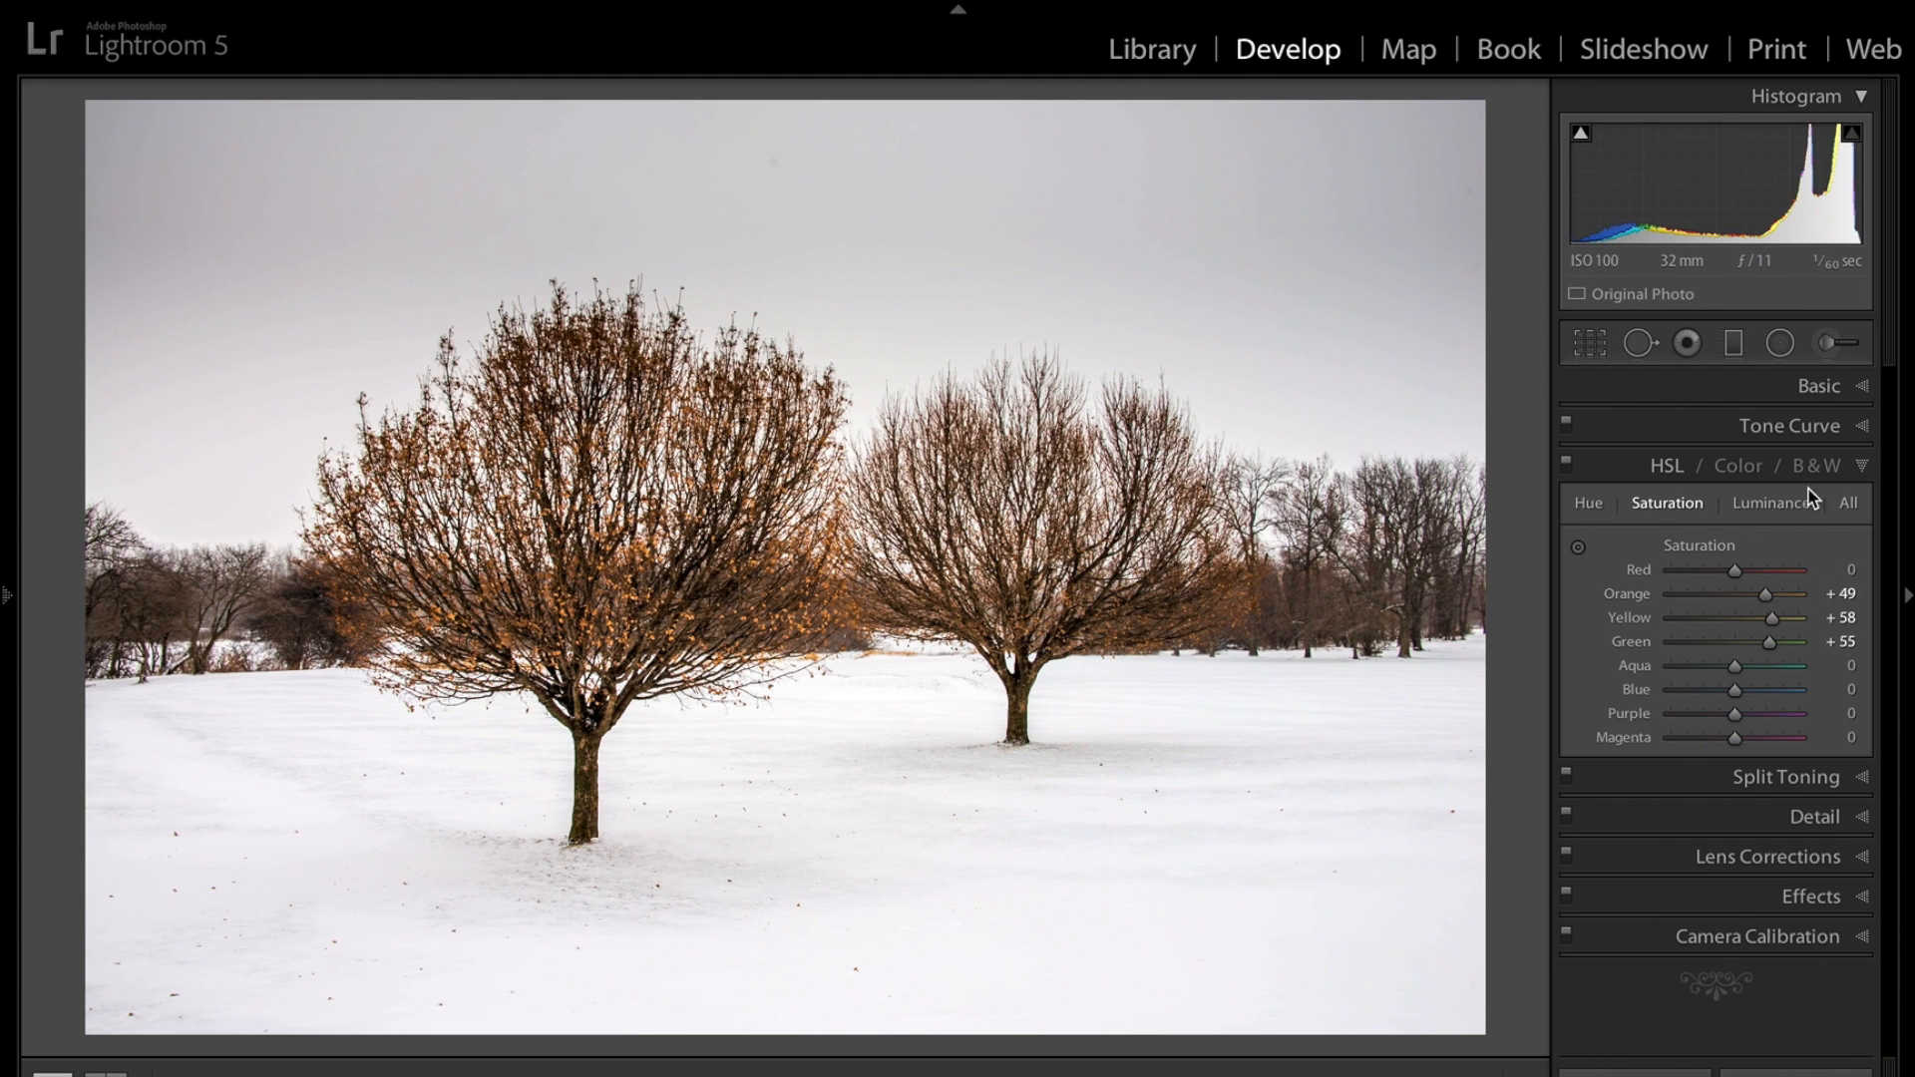
Raise HSL Luminance of Orange to +34 and Yellow to +36.
{"action": "left_click", "coordinate": [1770, 503]}
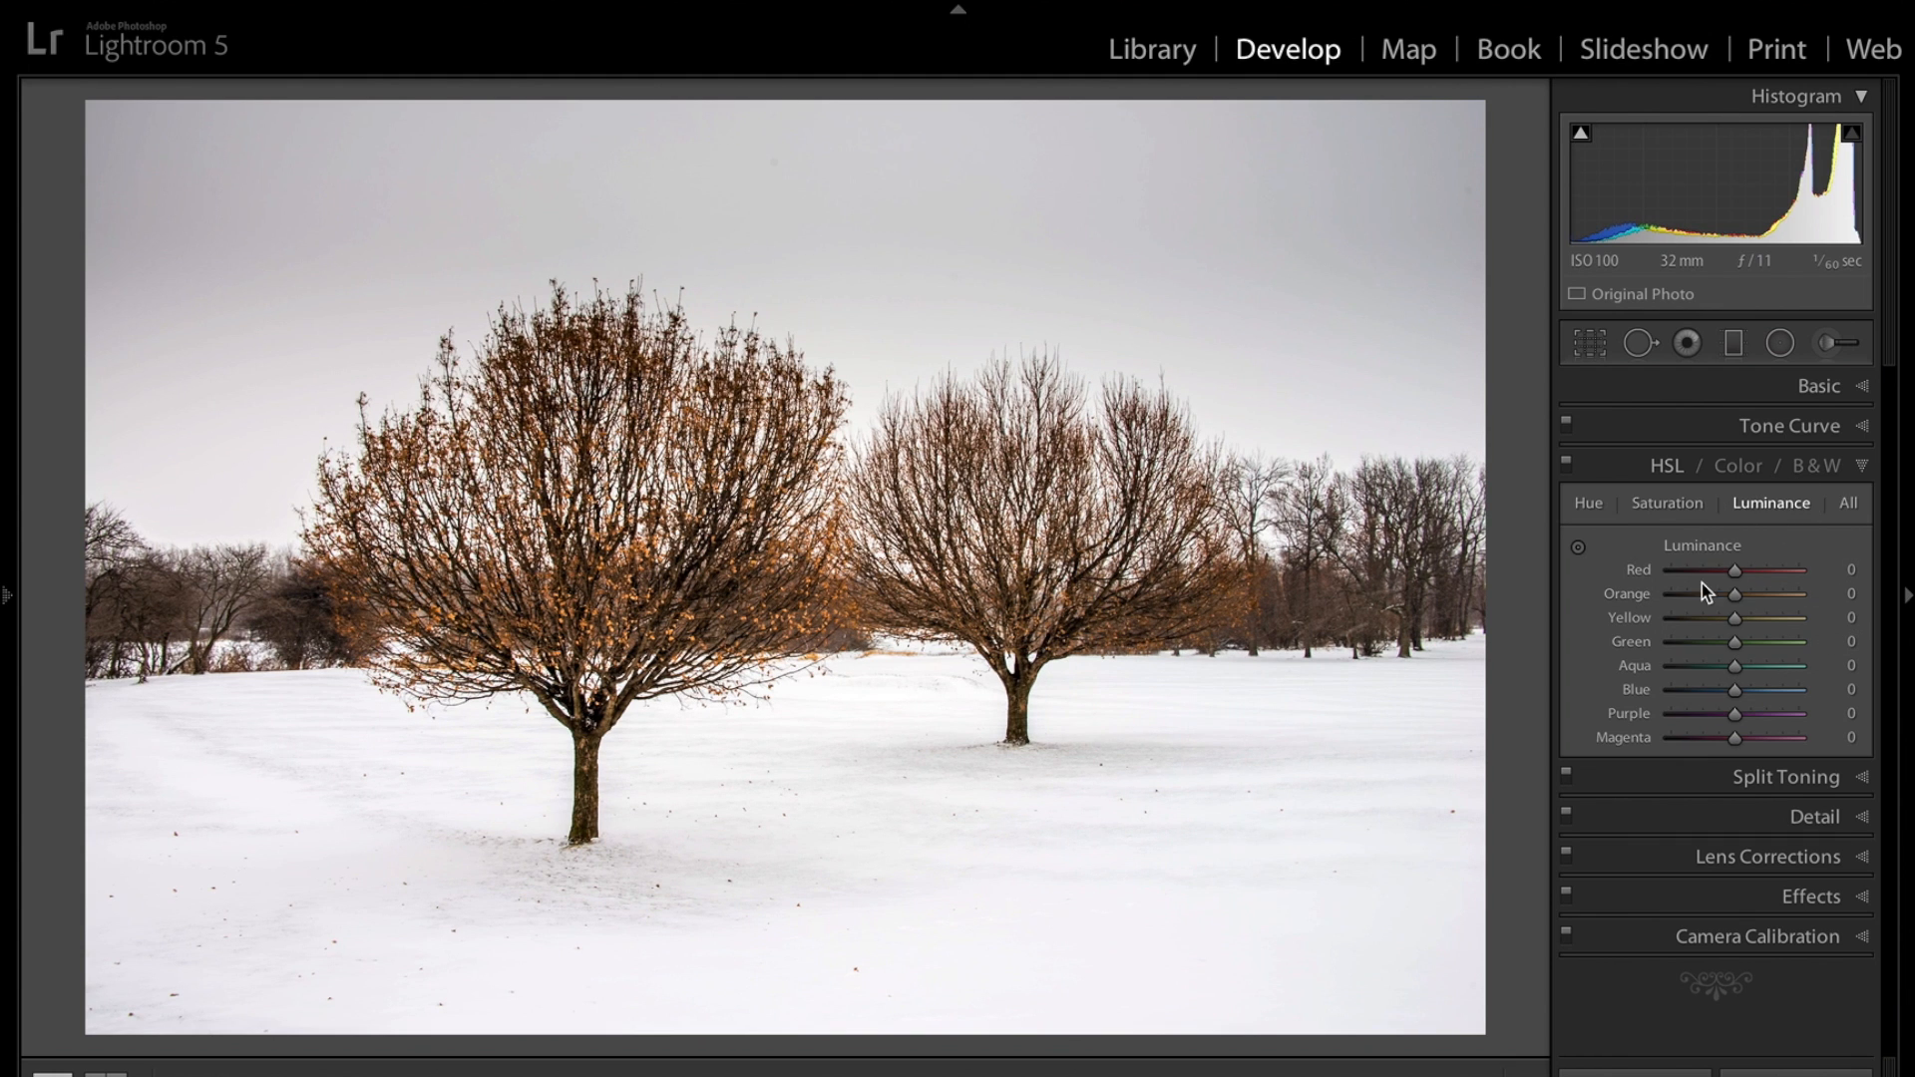
{"action": "left_click_drag", "start_coordinate": [1733, 592], "coordinate": [1755, 624]}
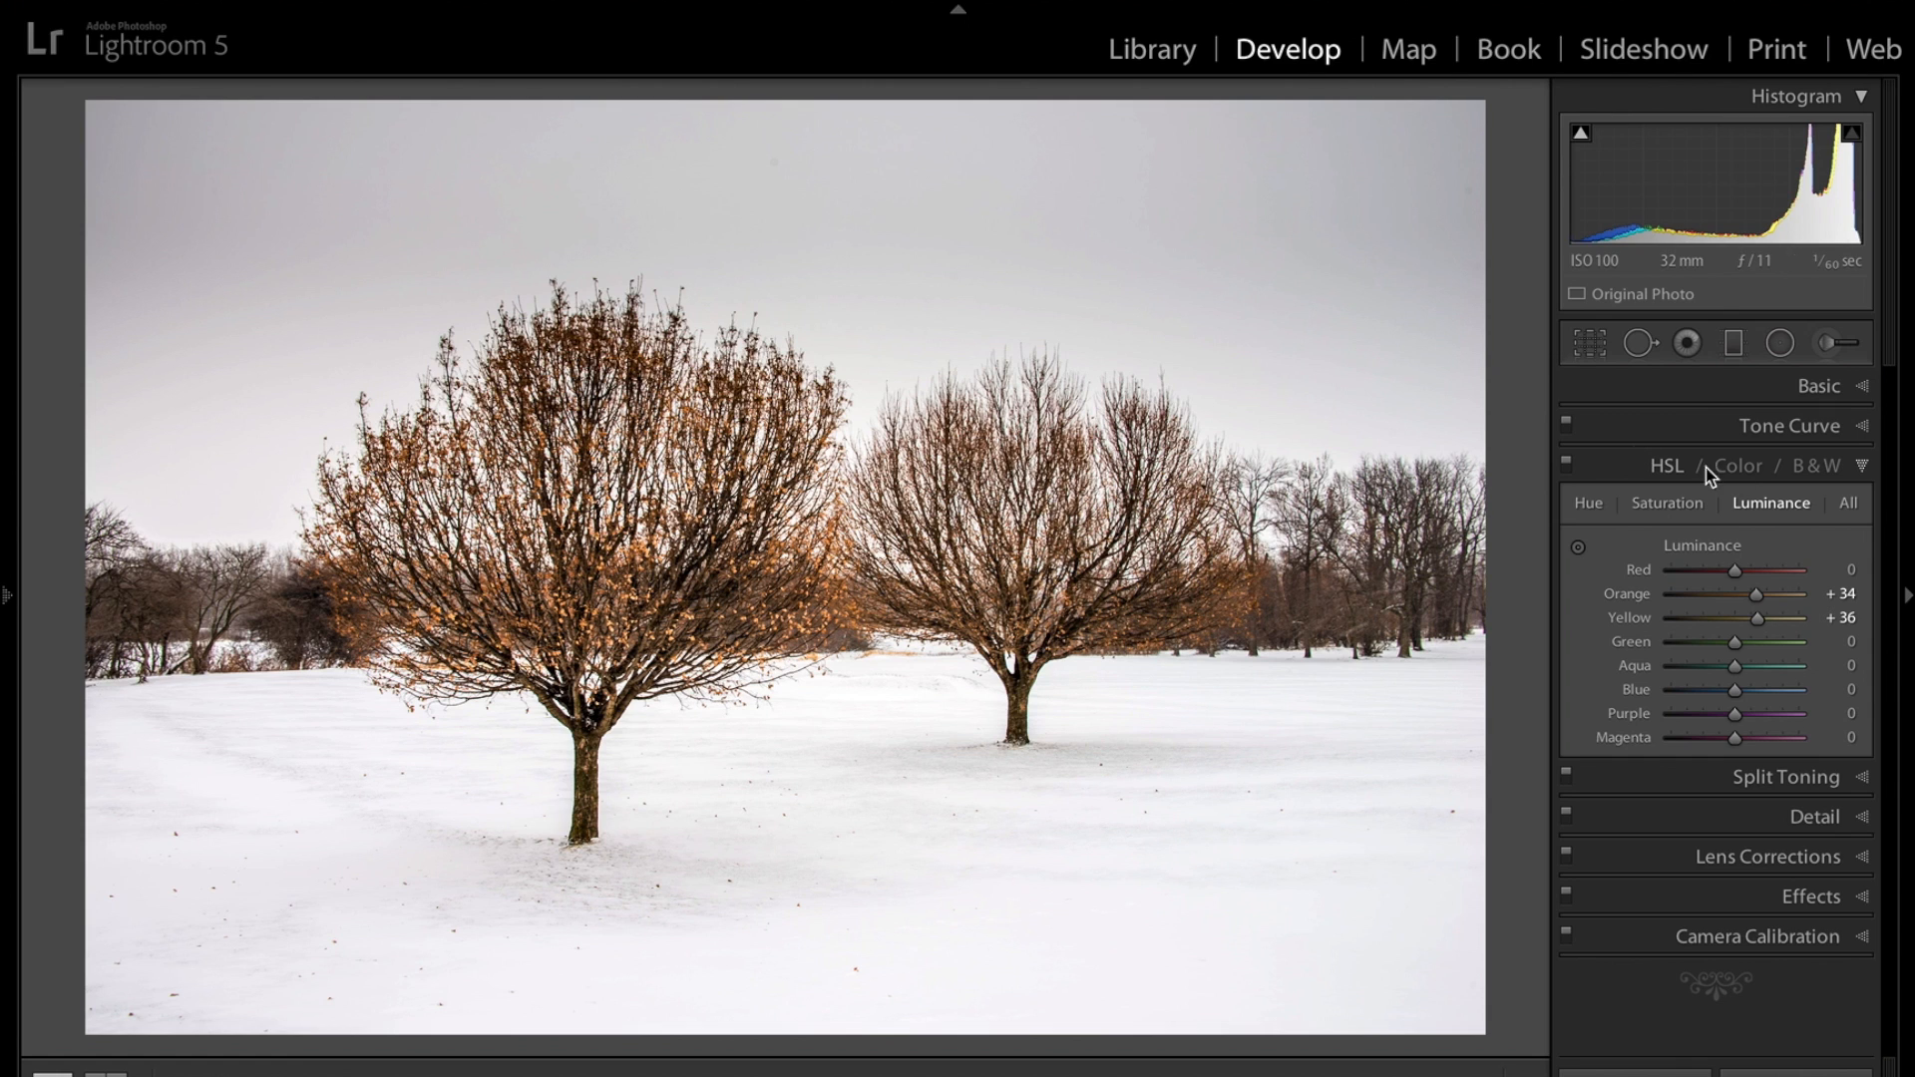
{"action": "left_click", "coordinate": [1857, 467]}
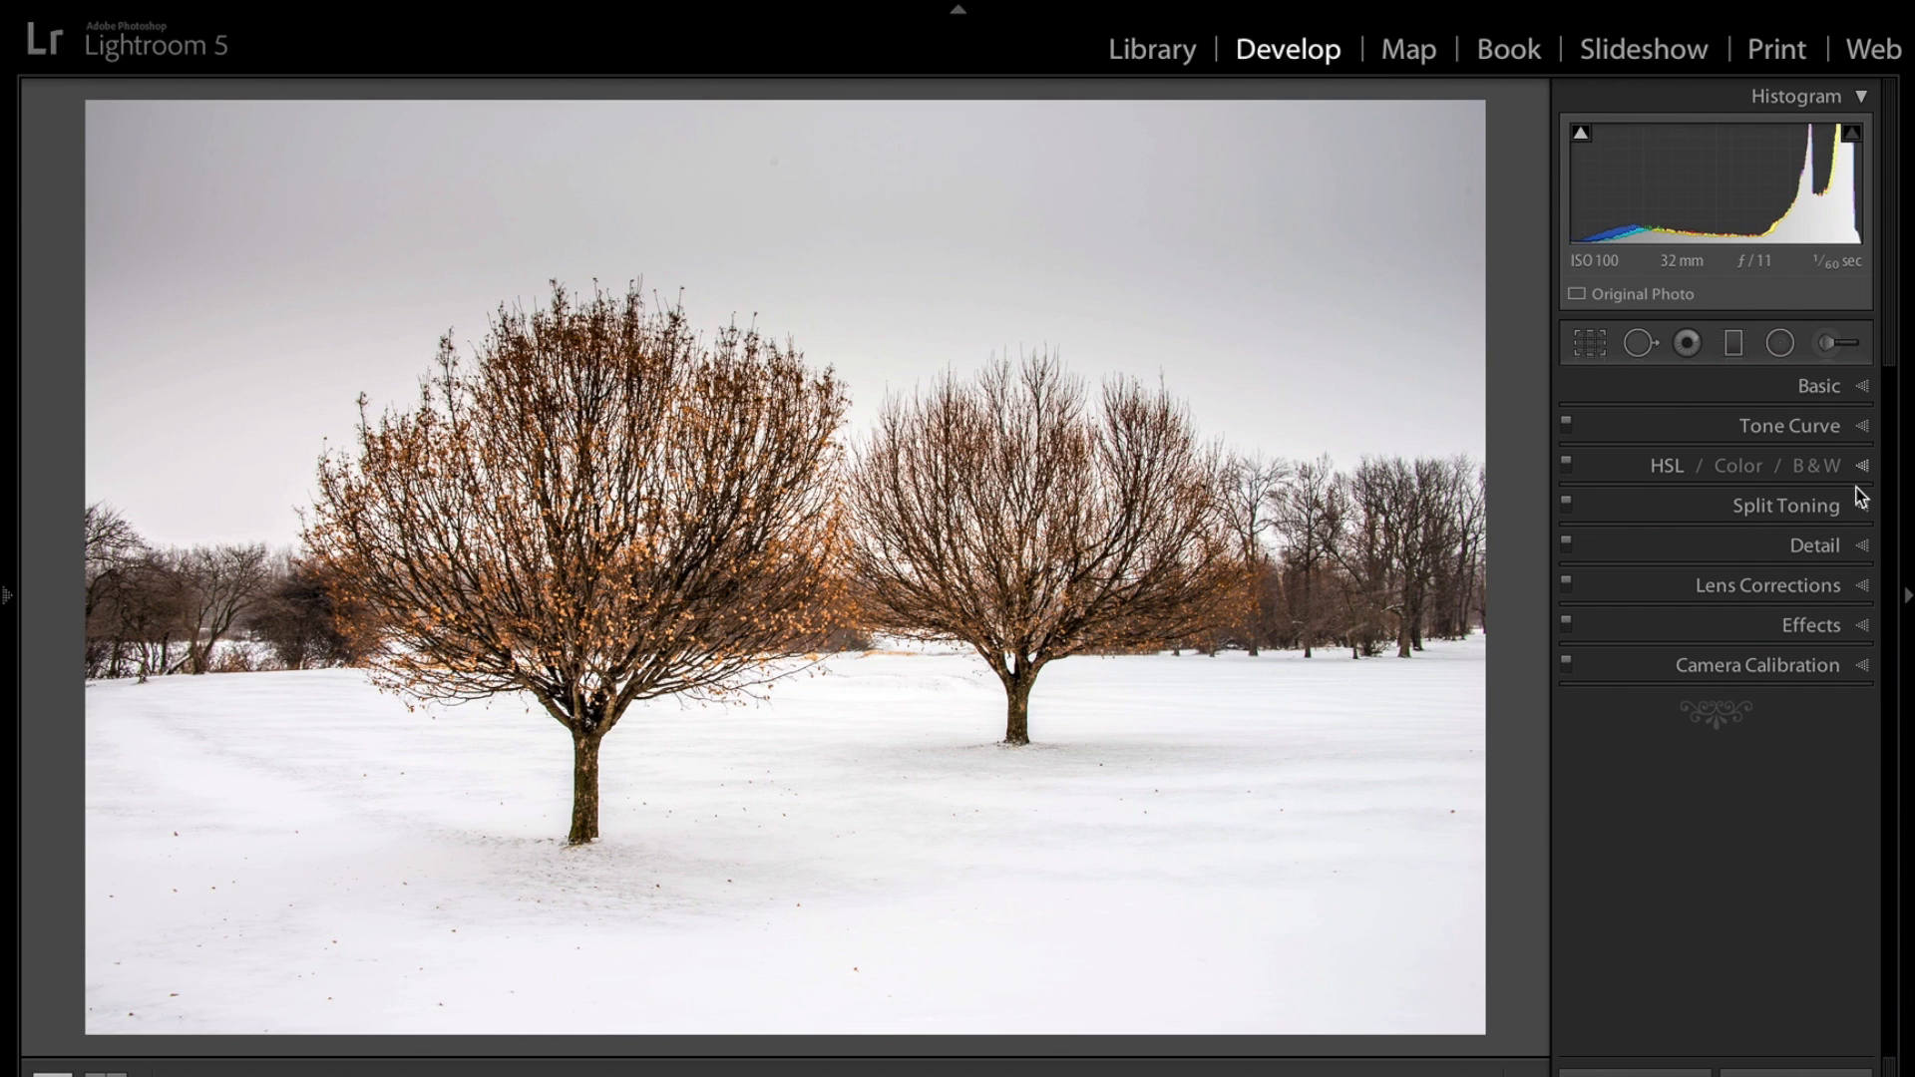
Set the sharpening Amount to 86 and inspect the branch detail at 1:1 zoom.
{"action": "left_click", "coordinate": [1863, 547]}
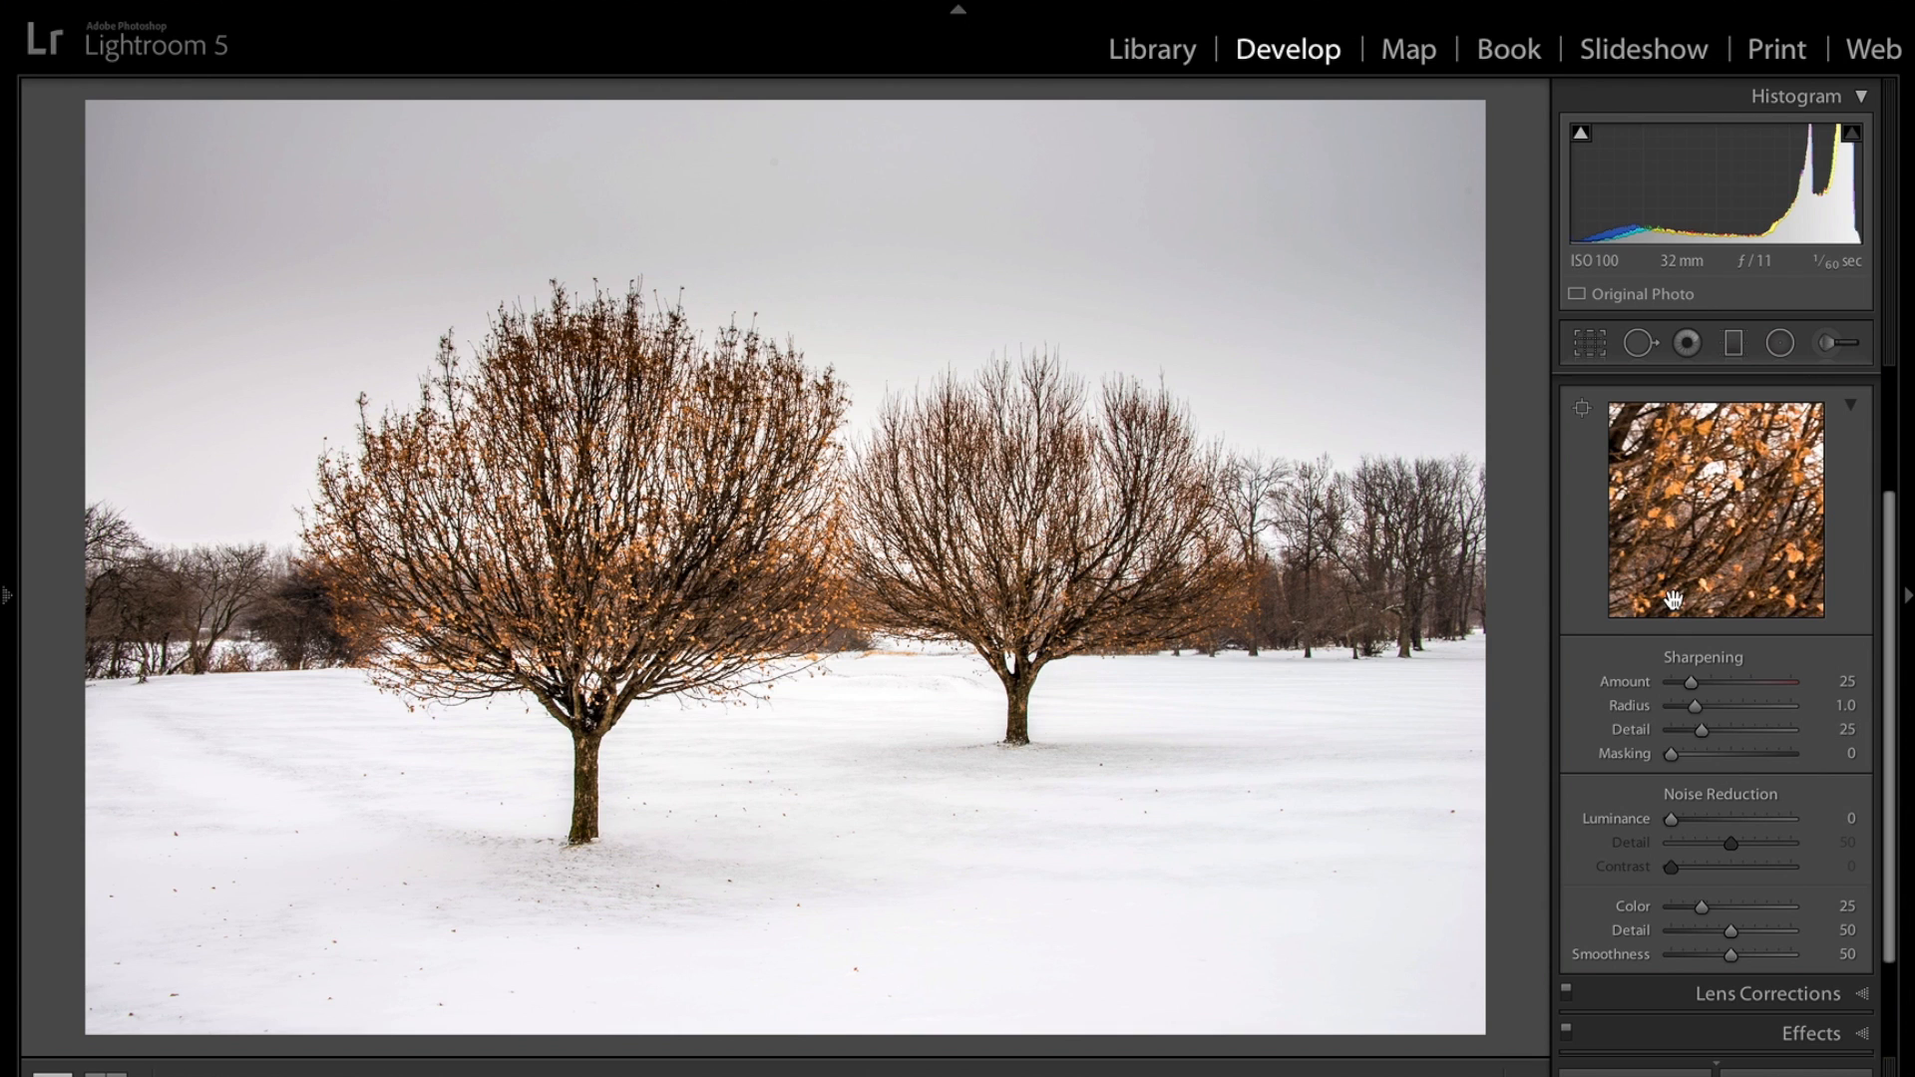
{"action": "scroll", "coordinate": [1745, 598], "scroll_direction": "up", "scroll_amount": 5}
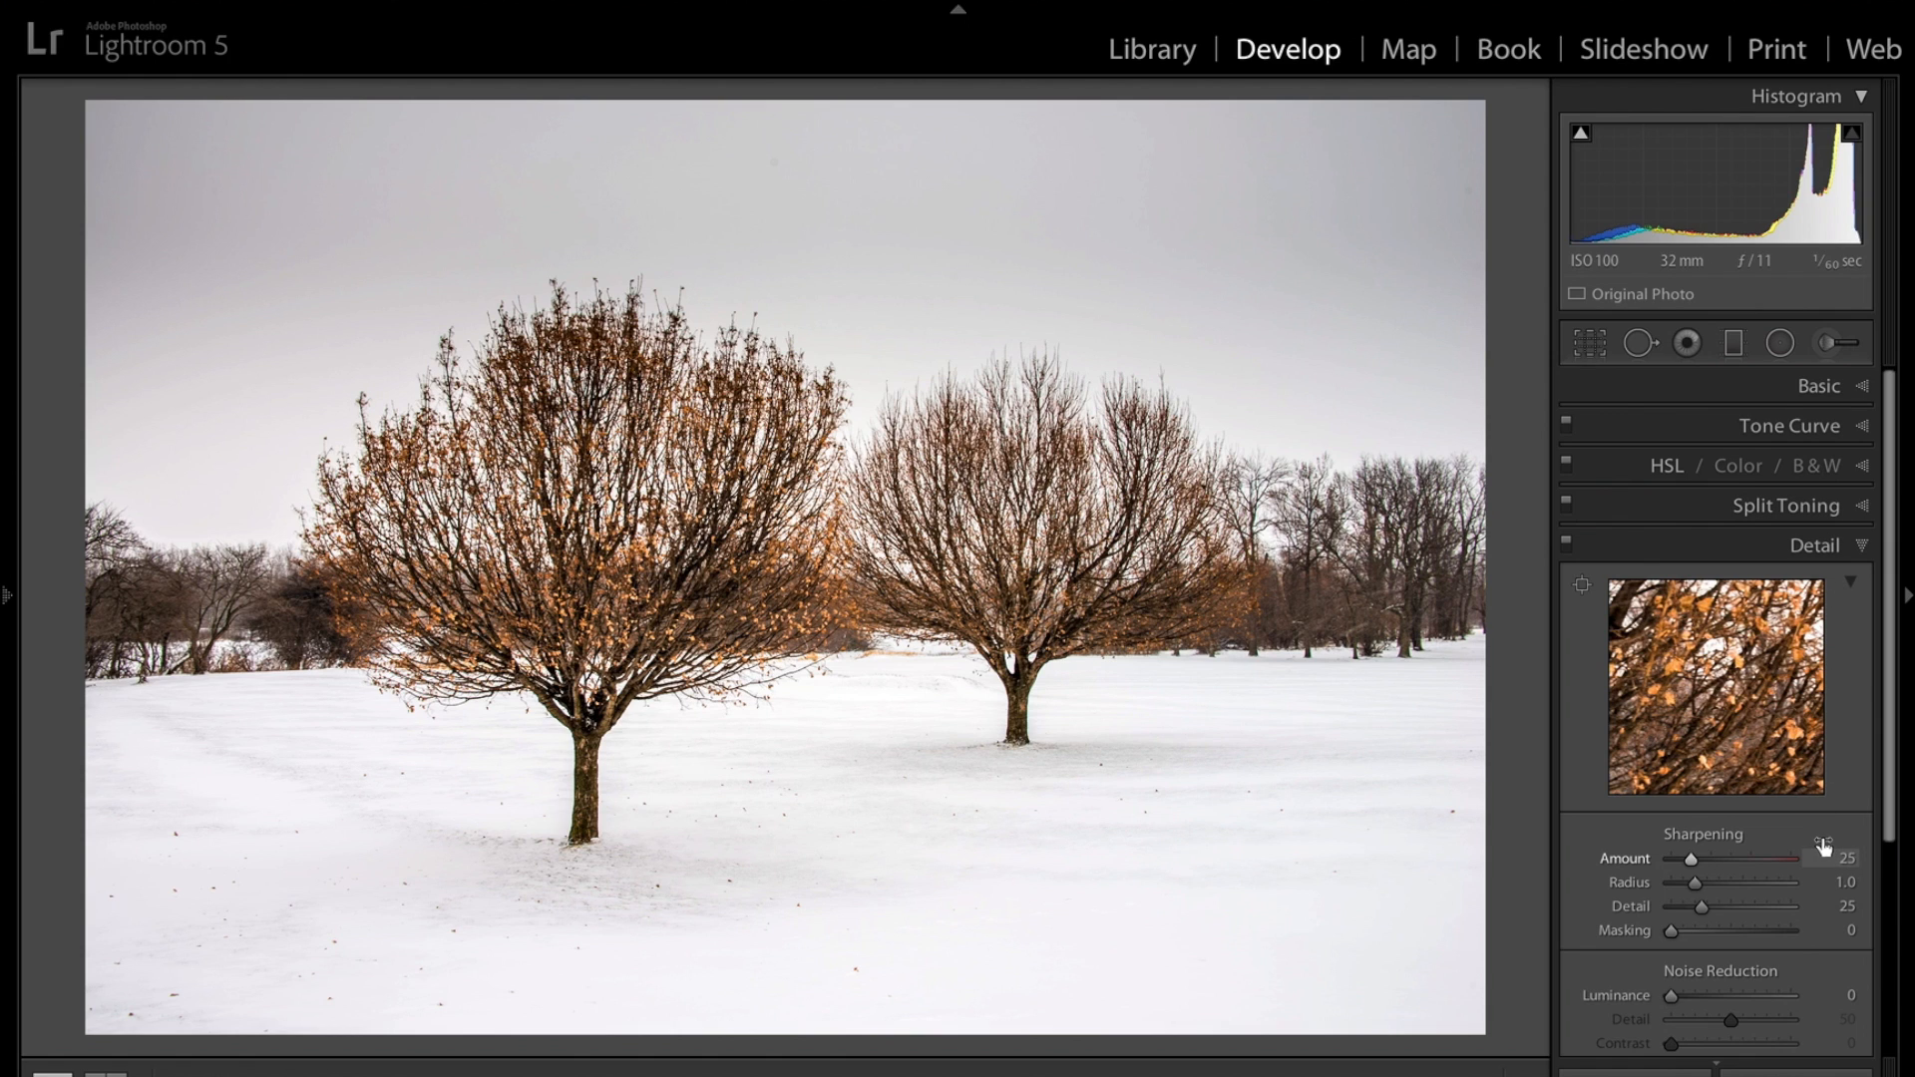
{"action": "scroll", "coordinate": [1824, 846], "scroll_direction": "down", "scroll_amount": 5}
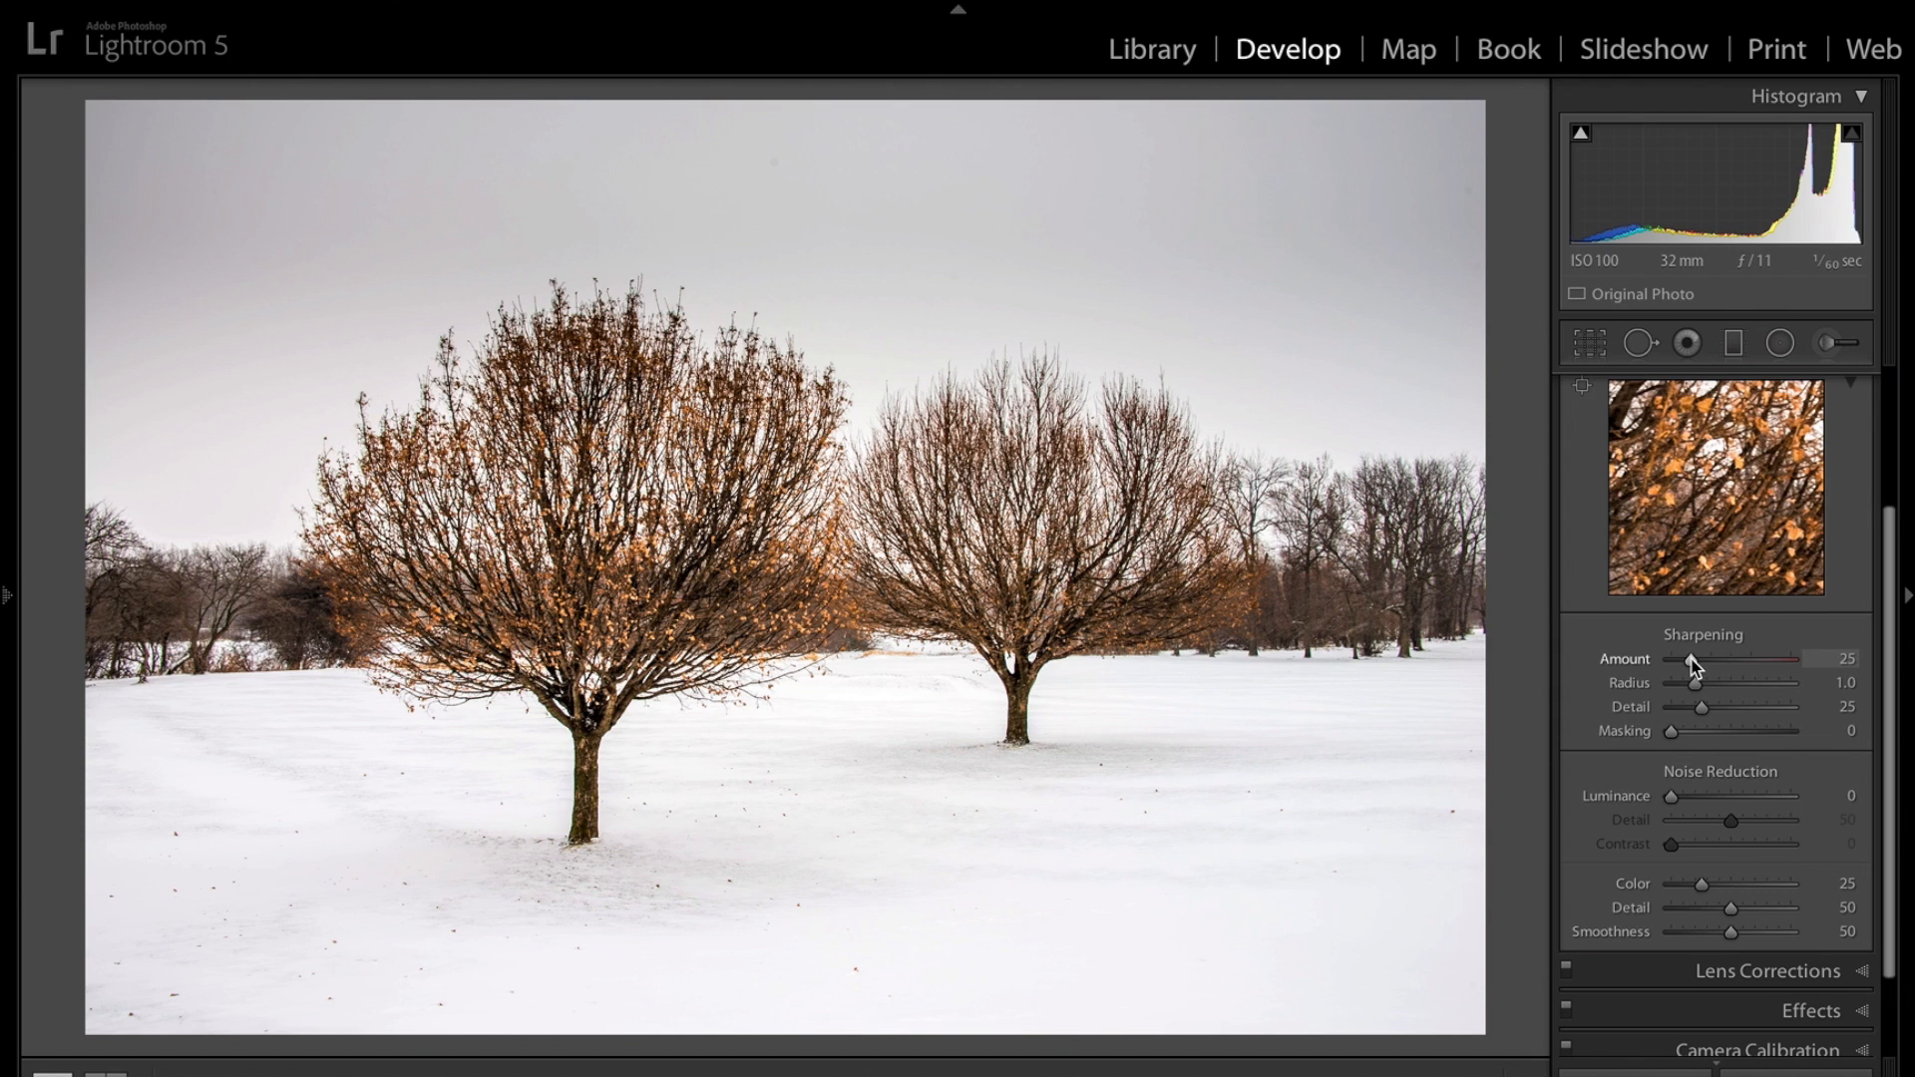
{"action": "left_click_drag", "start_coordinate": [1691, 660], "coordinate": [1741, 661]}
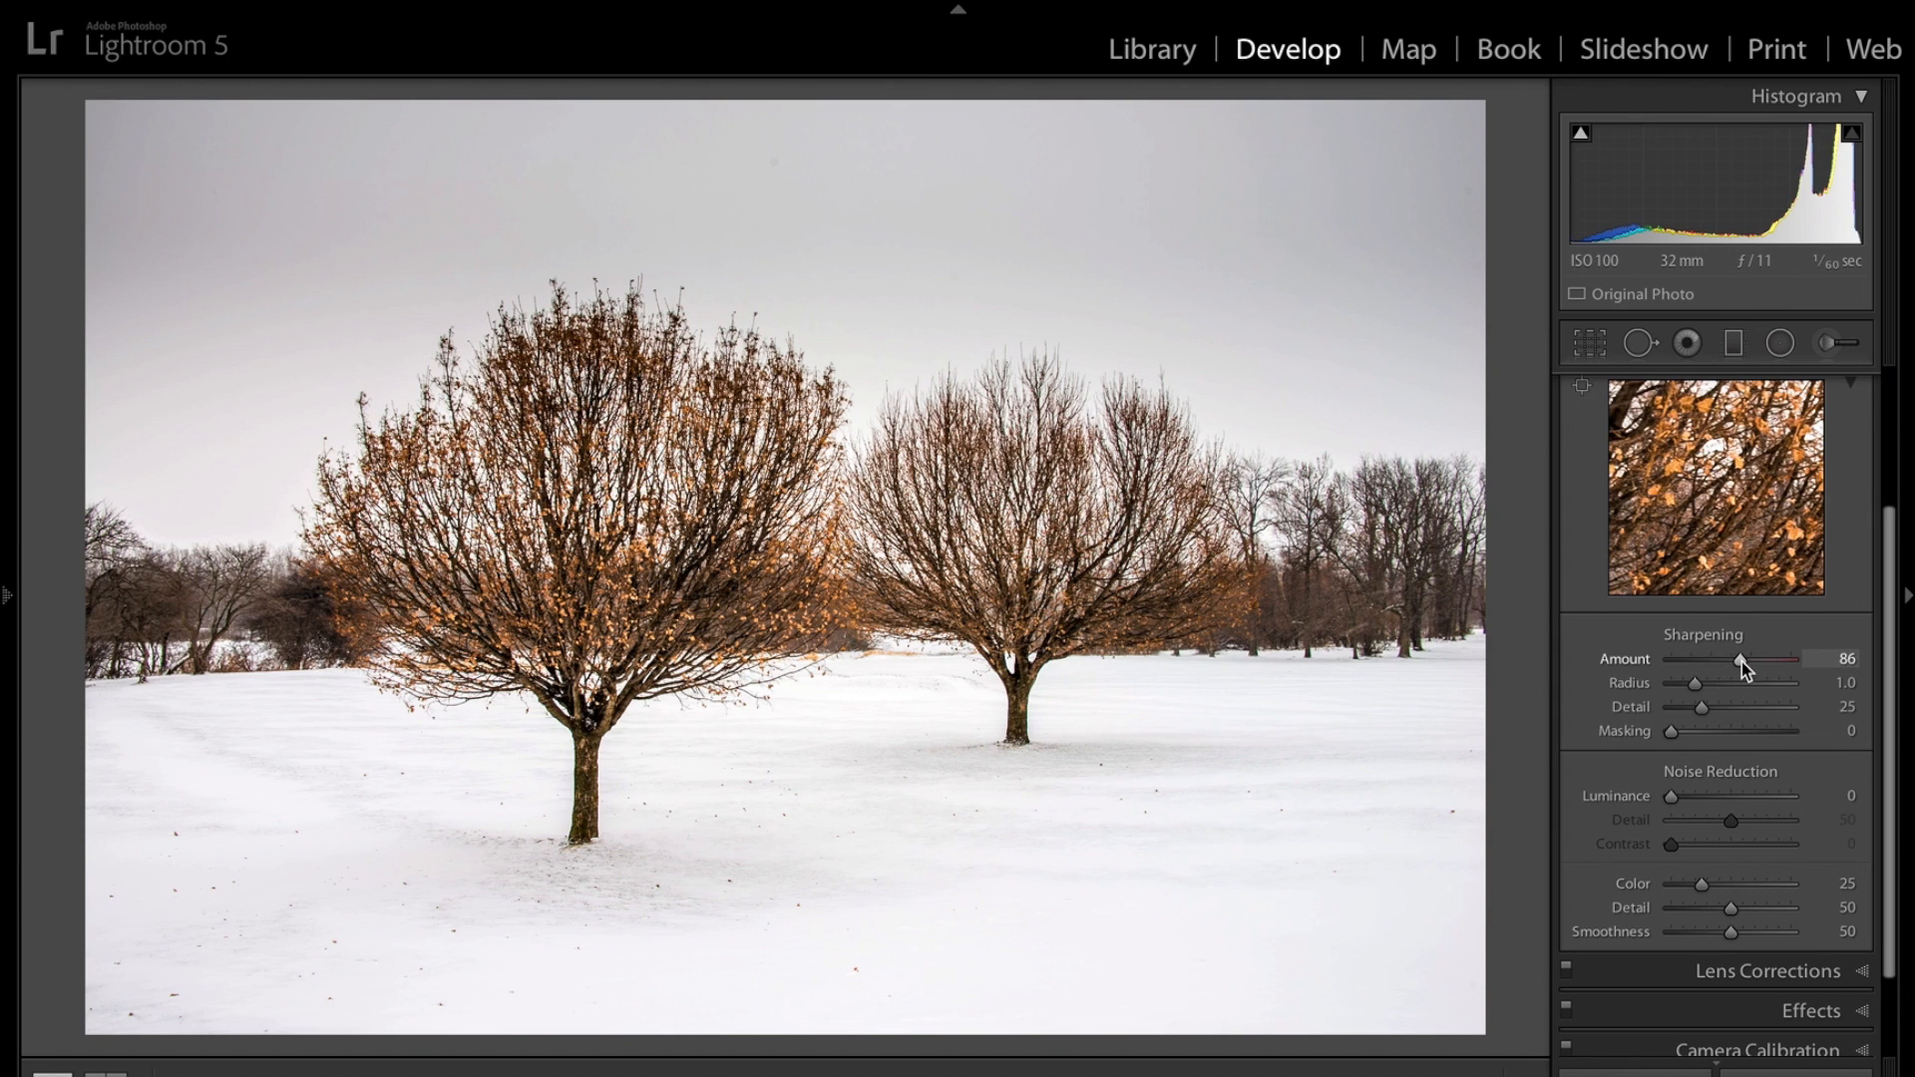
{"action": "left_click", "coordinate": [764, 566]}
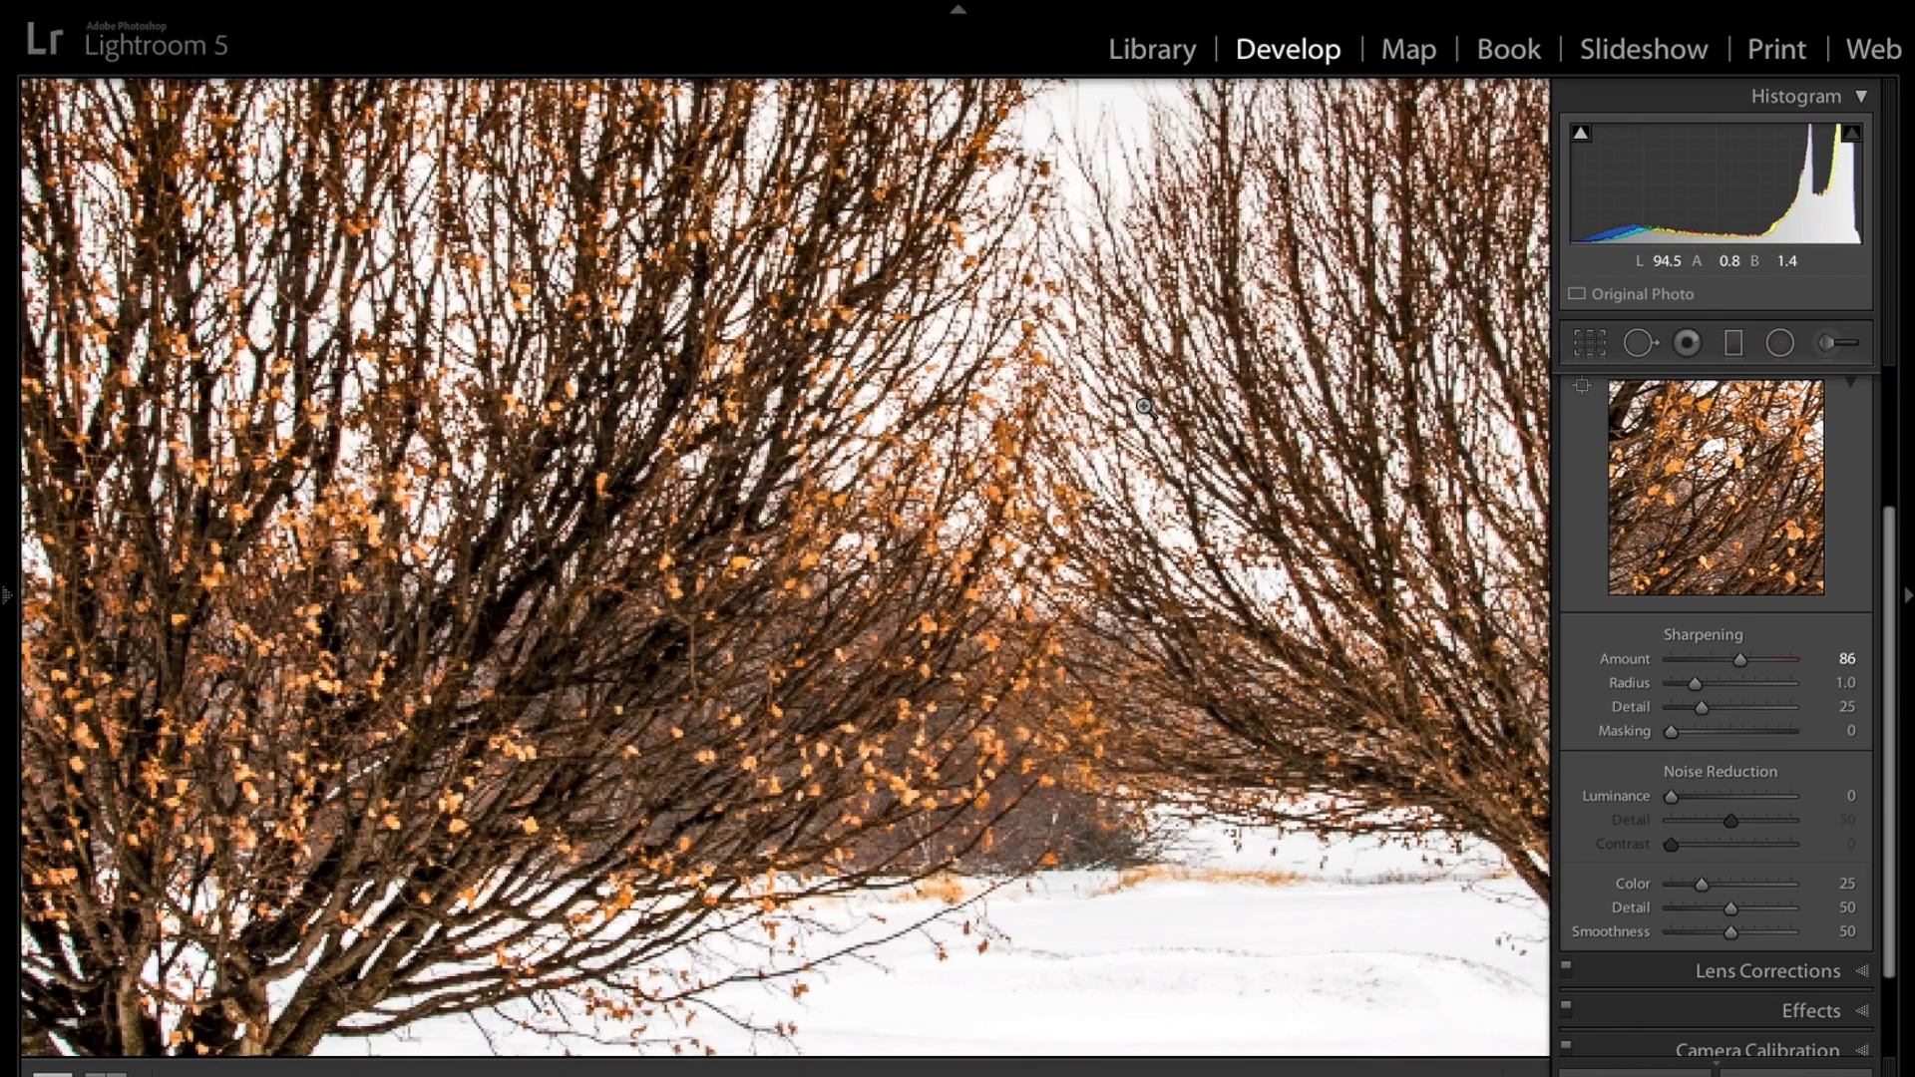
{"action": "left_click", "coordinate": [1138, 402]}
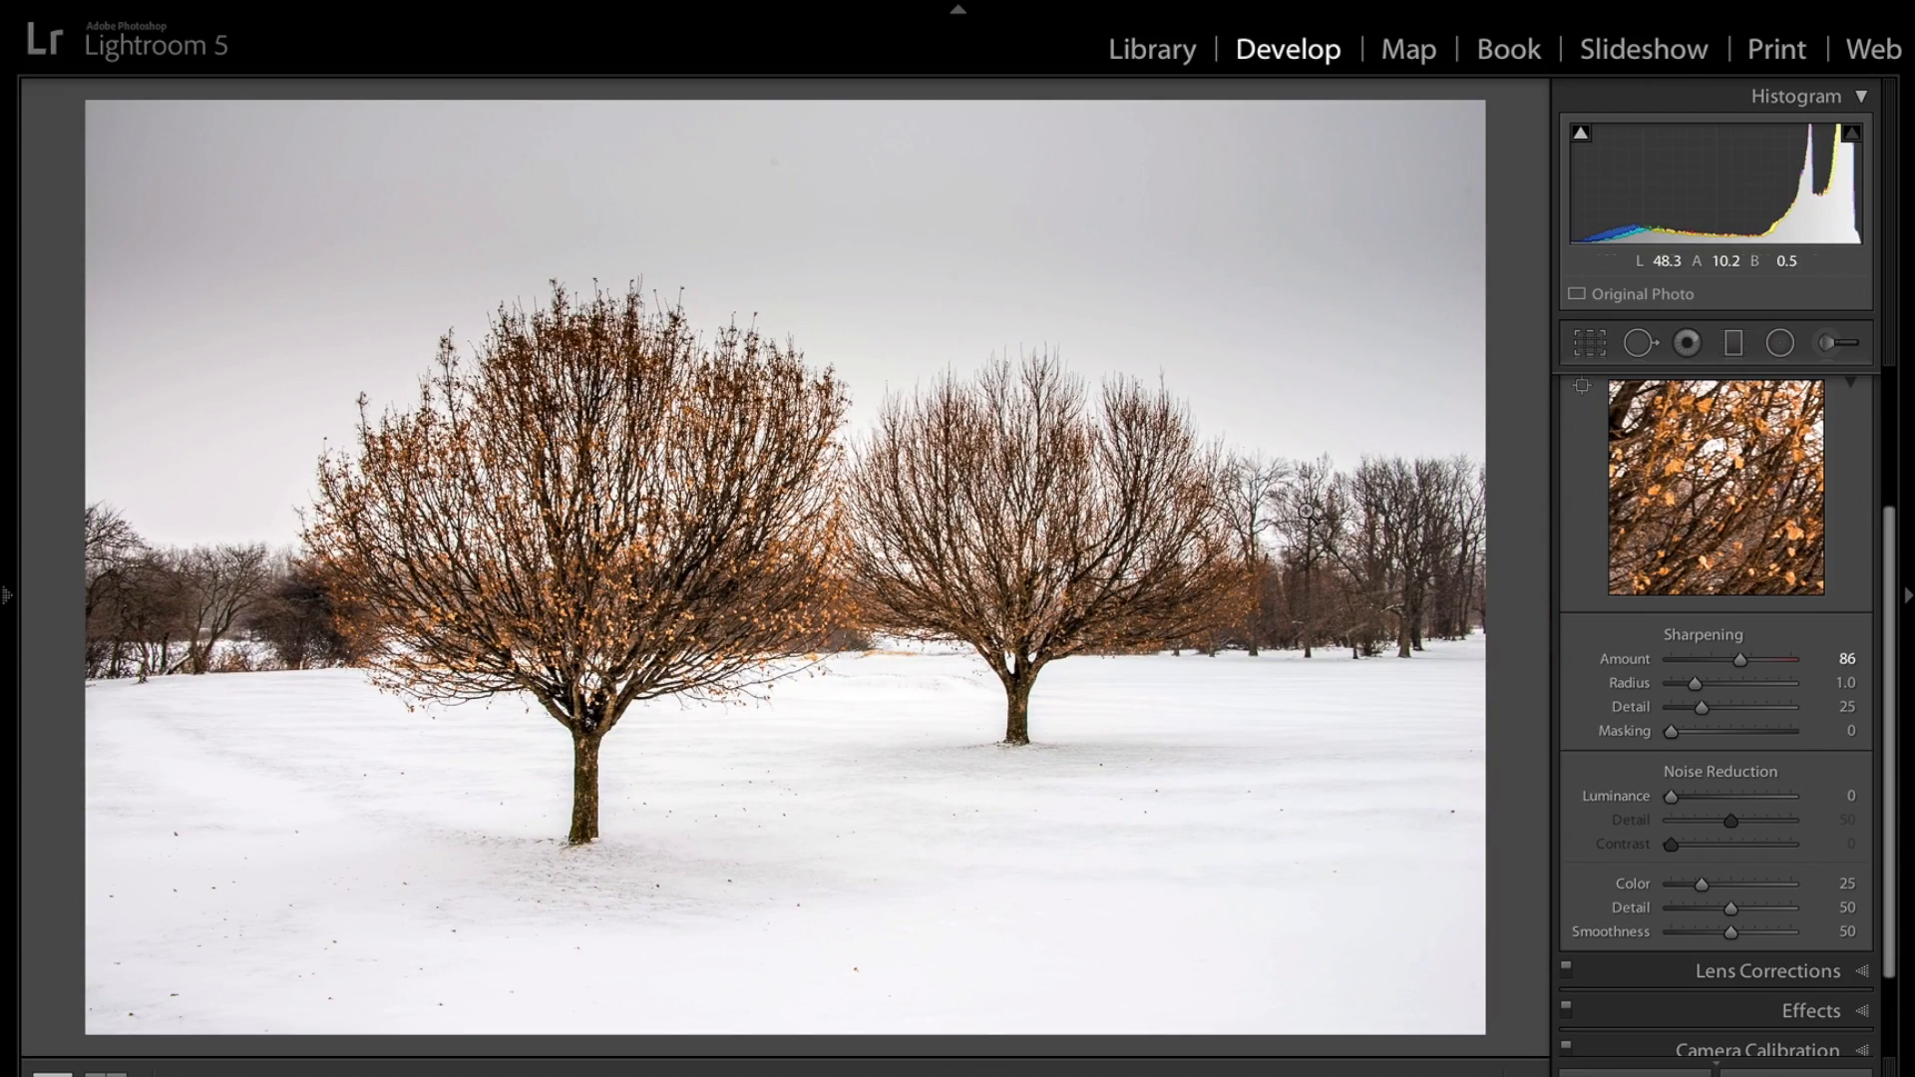
{"action": "left_click", "coordinate": [1251, 387]}
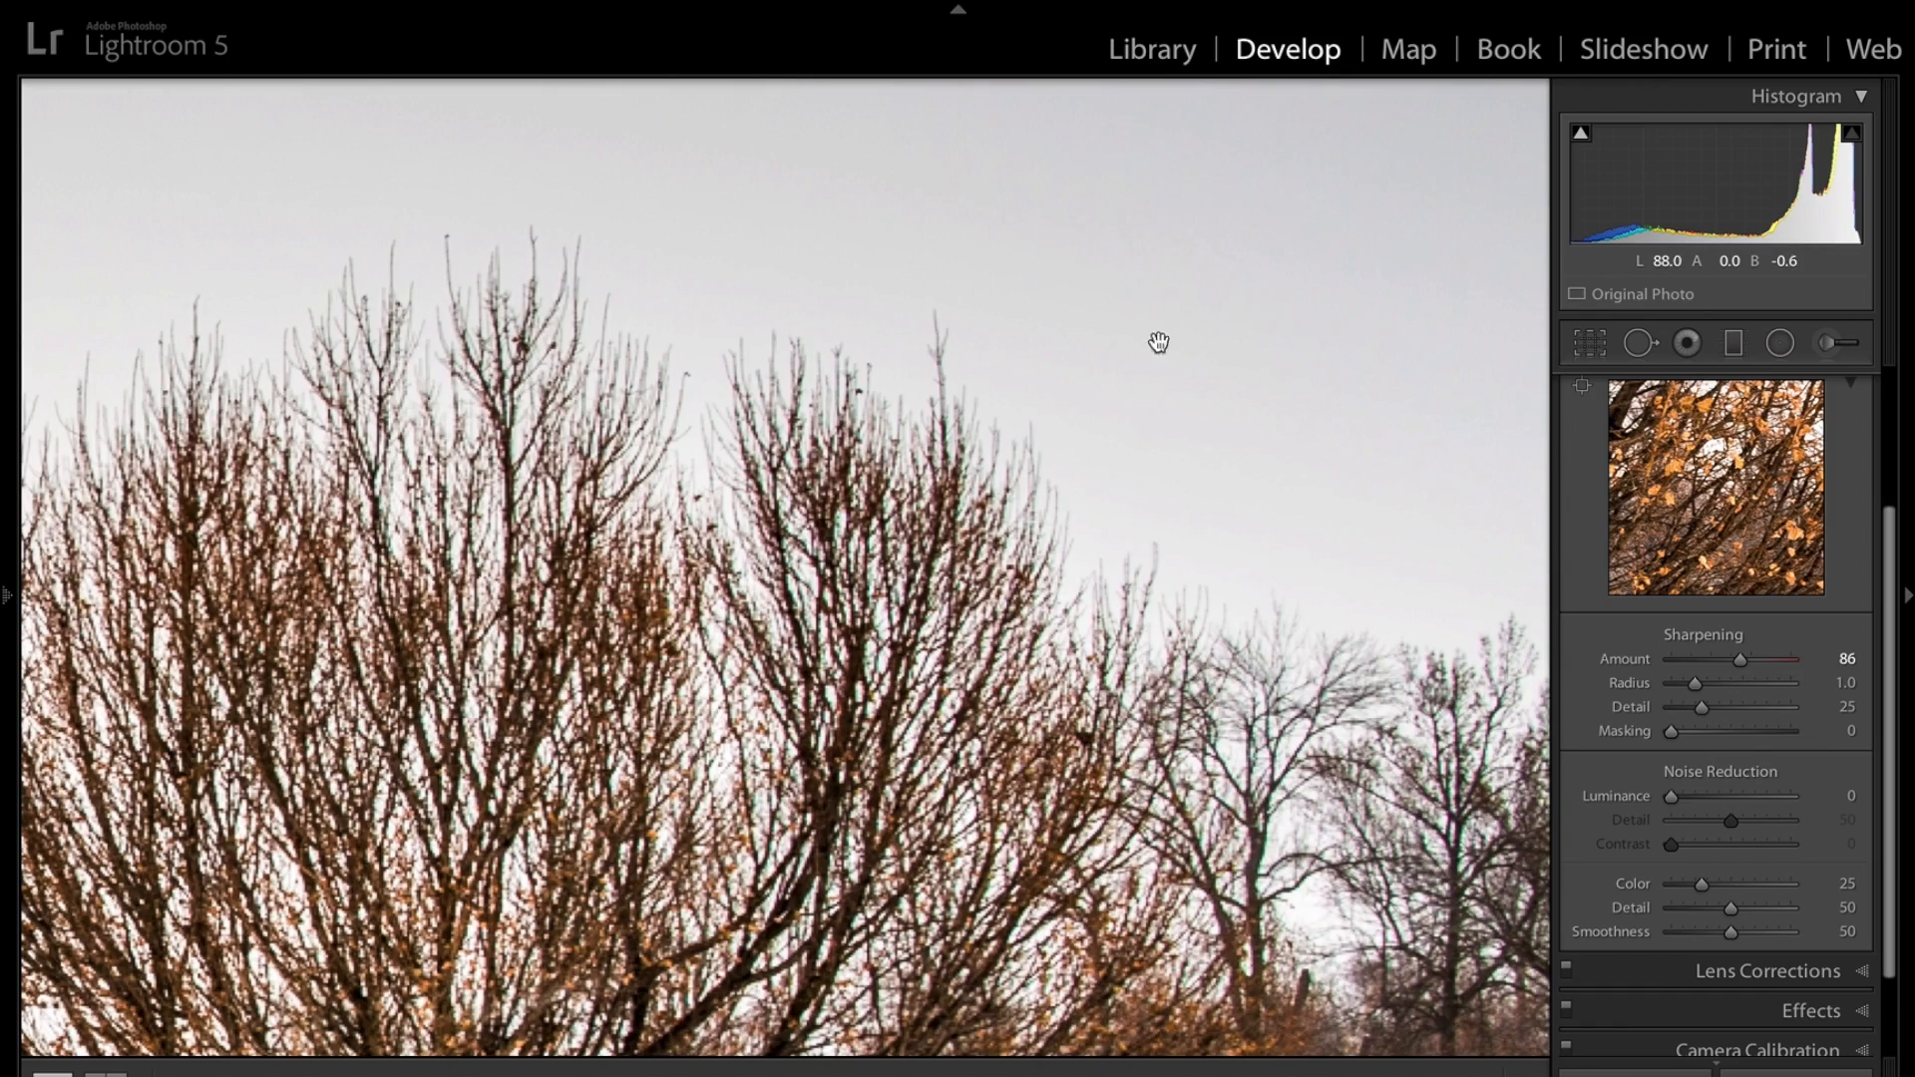
{"action": "left_click", "coordinate": [1303, 474]}
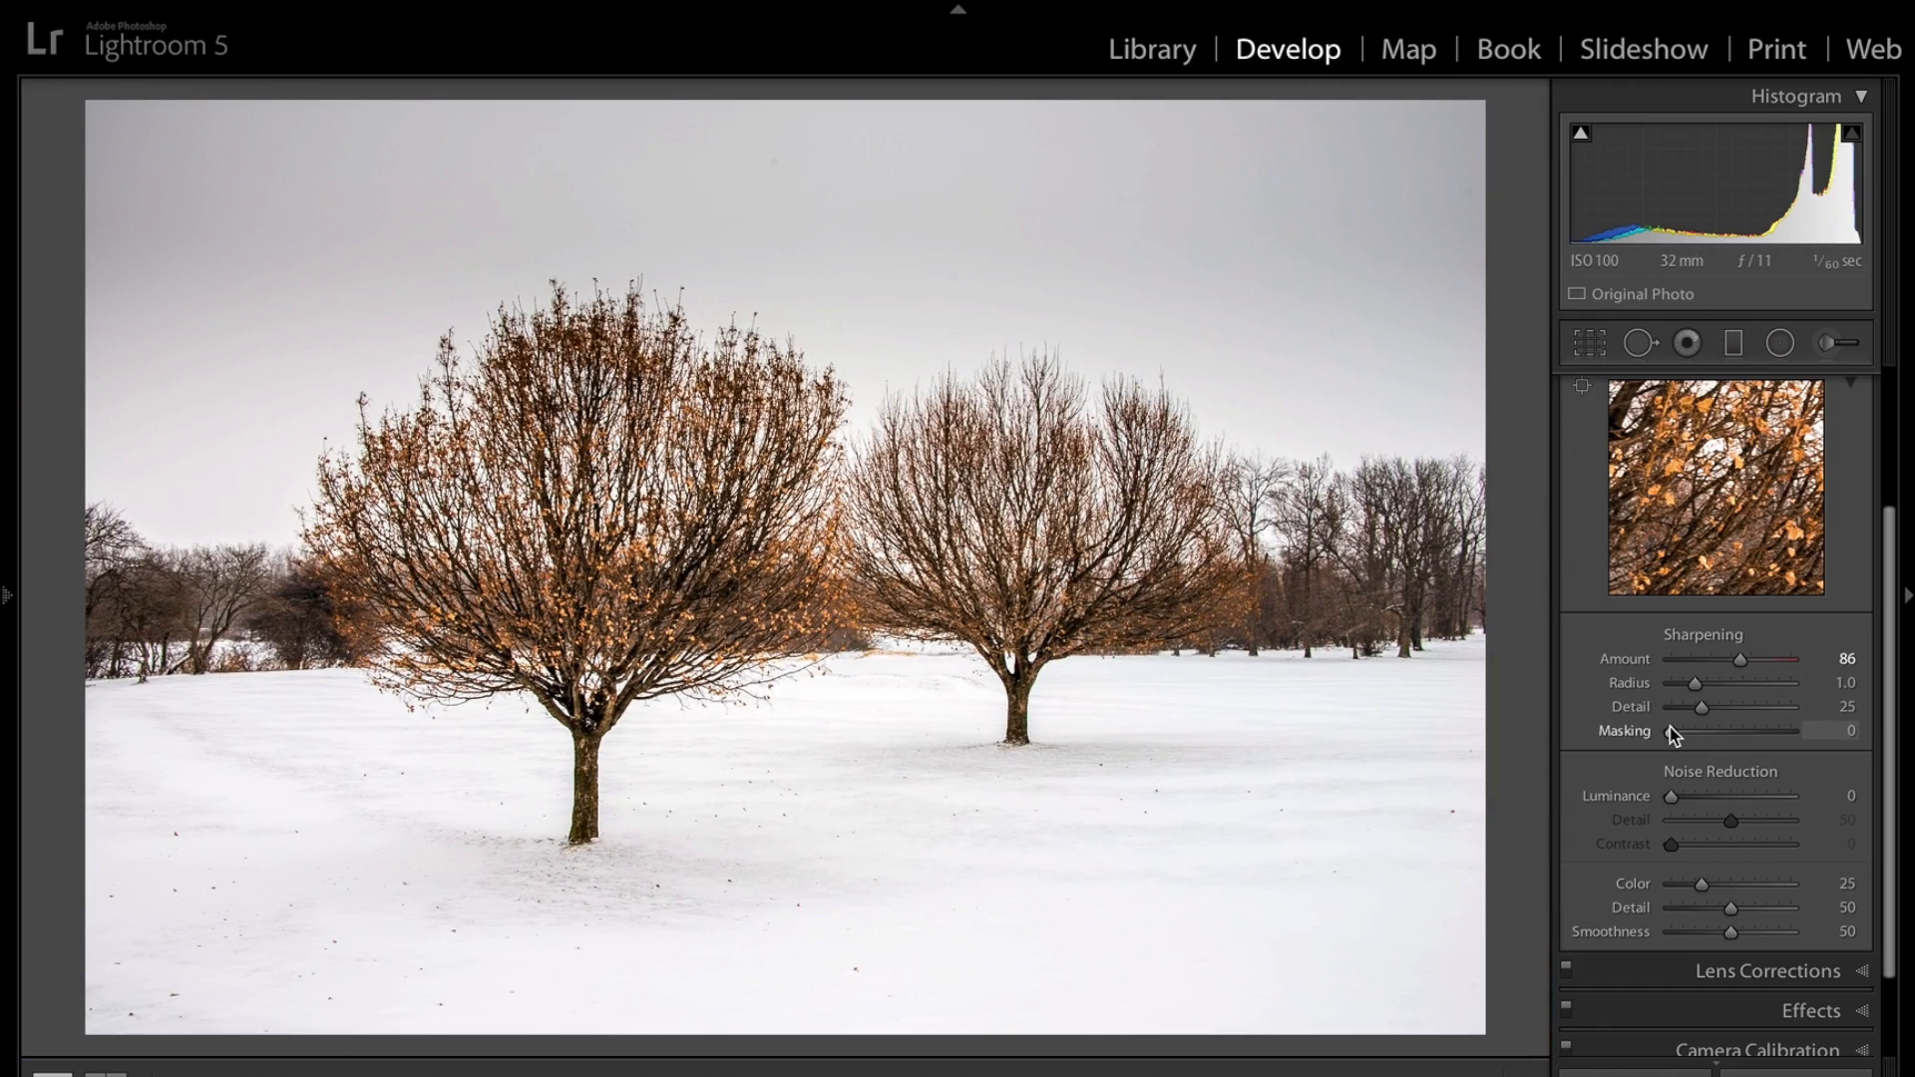
Set the sharpening Masking to 50 while previewing the edge mask.
{"action": "key", "text": "alt"}
{"action": "left_click", "coordinate": [1672, 733], "text": "alt"}
{"action": "left_click_drag", "start_coordinate": [1674, 734], "coordinate": [1733, 739]}
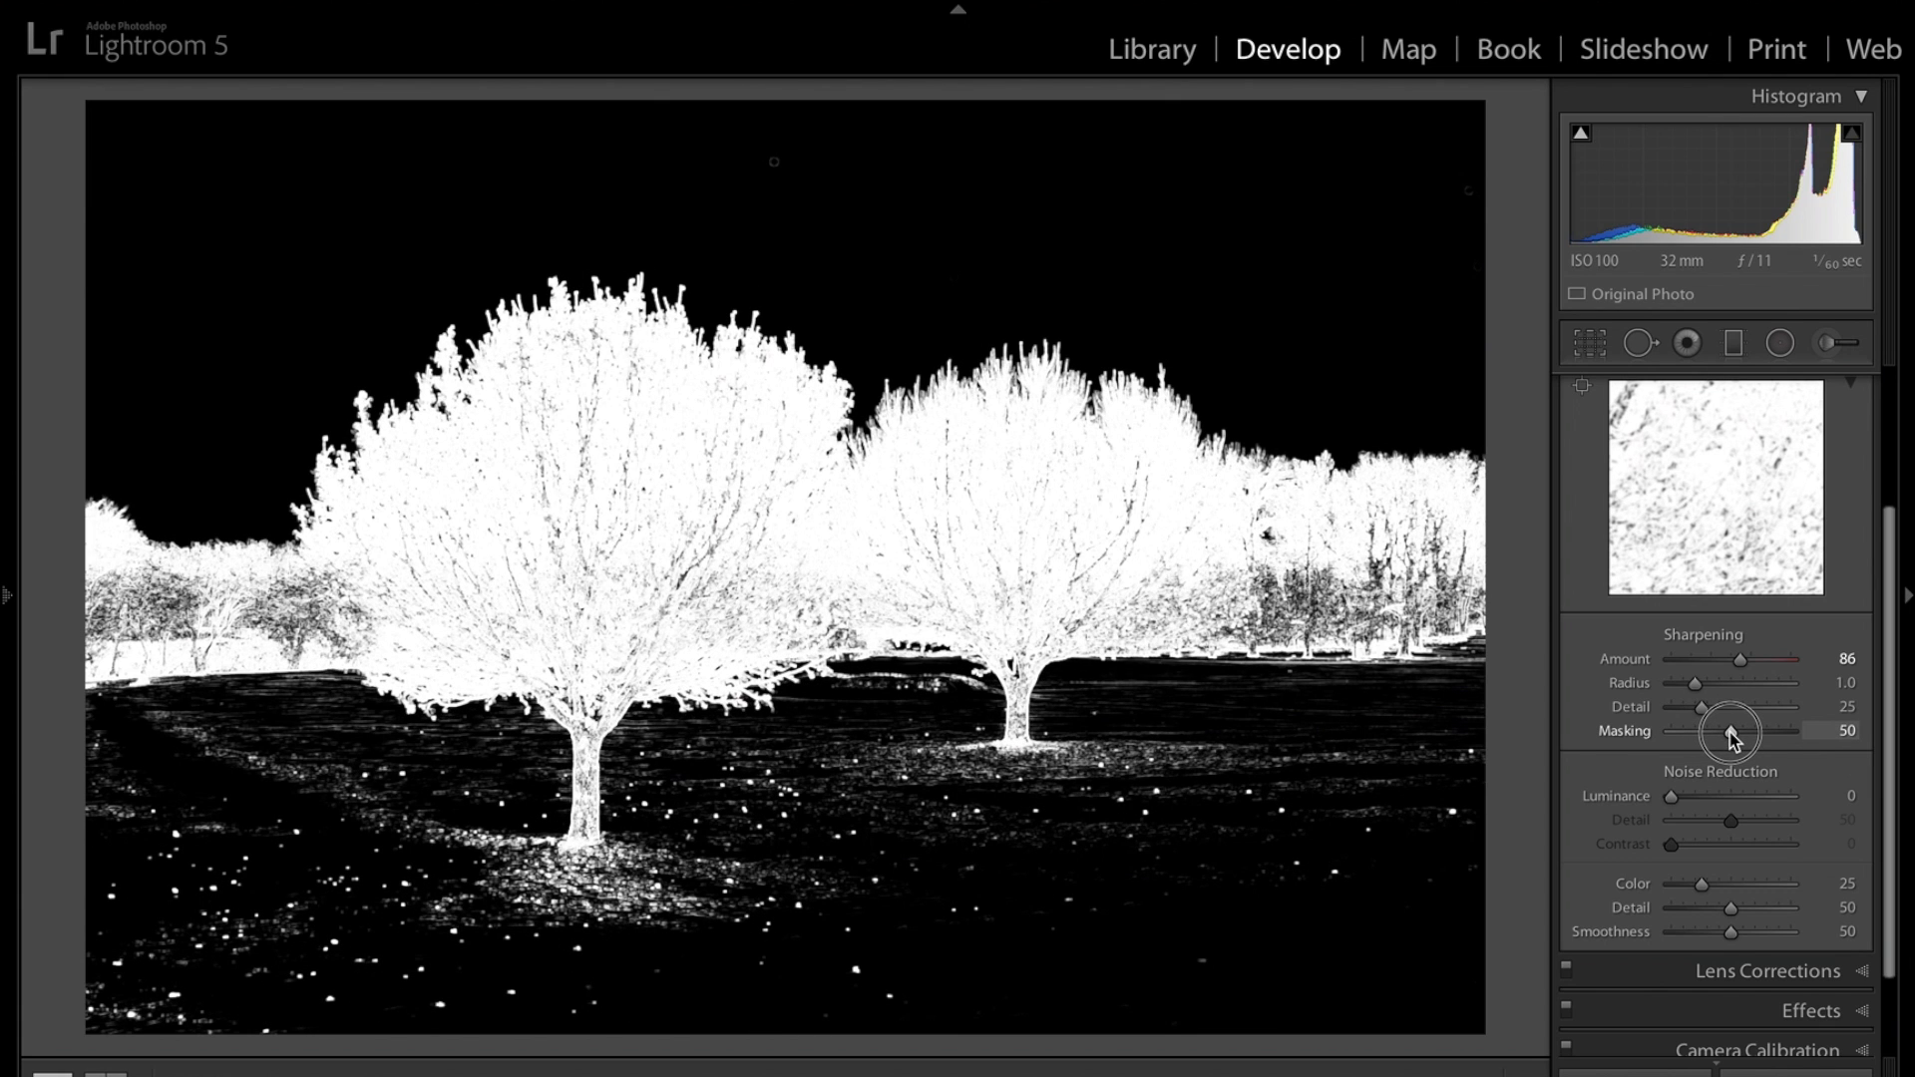
{"action": "left_click_drag", "start_coordinate": [1733, 738], "coordinate": [1733, 734]}
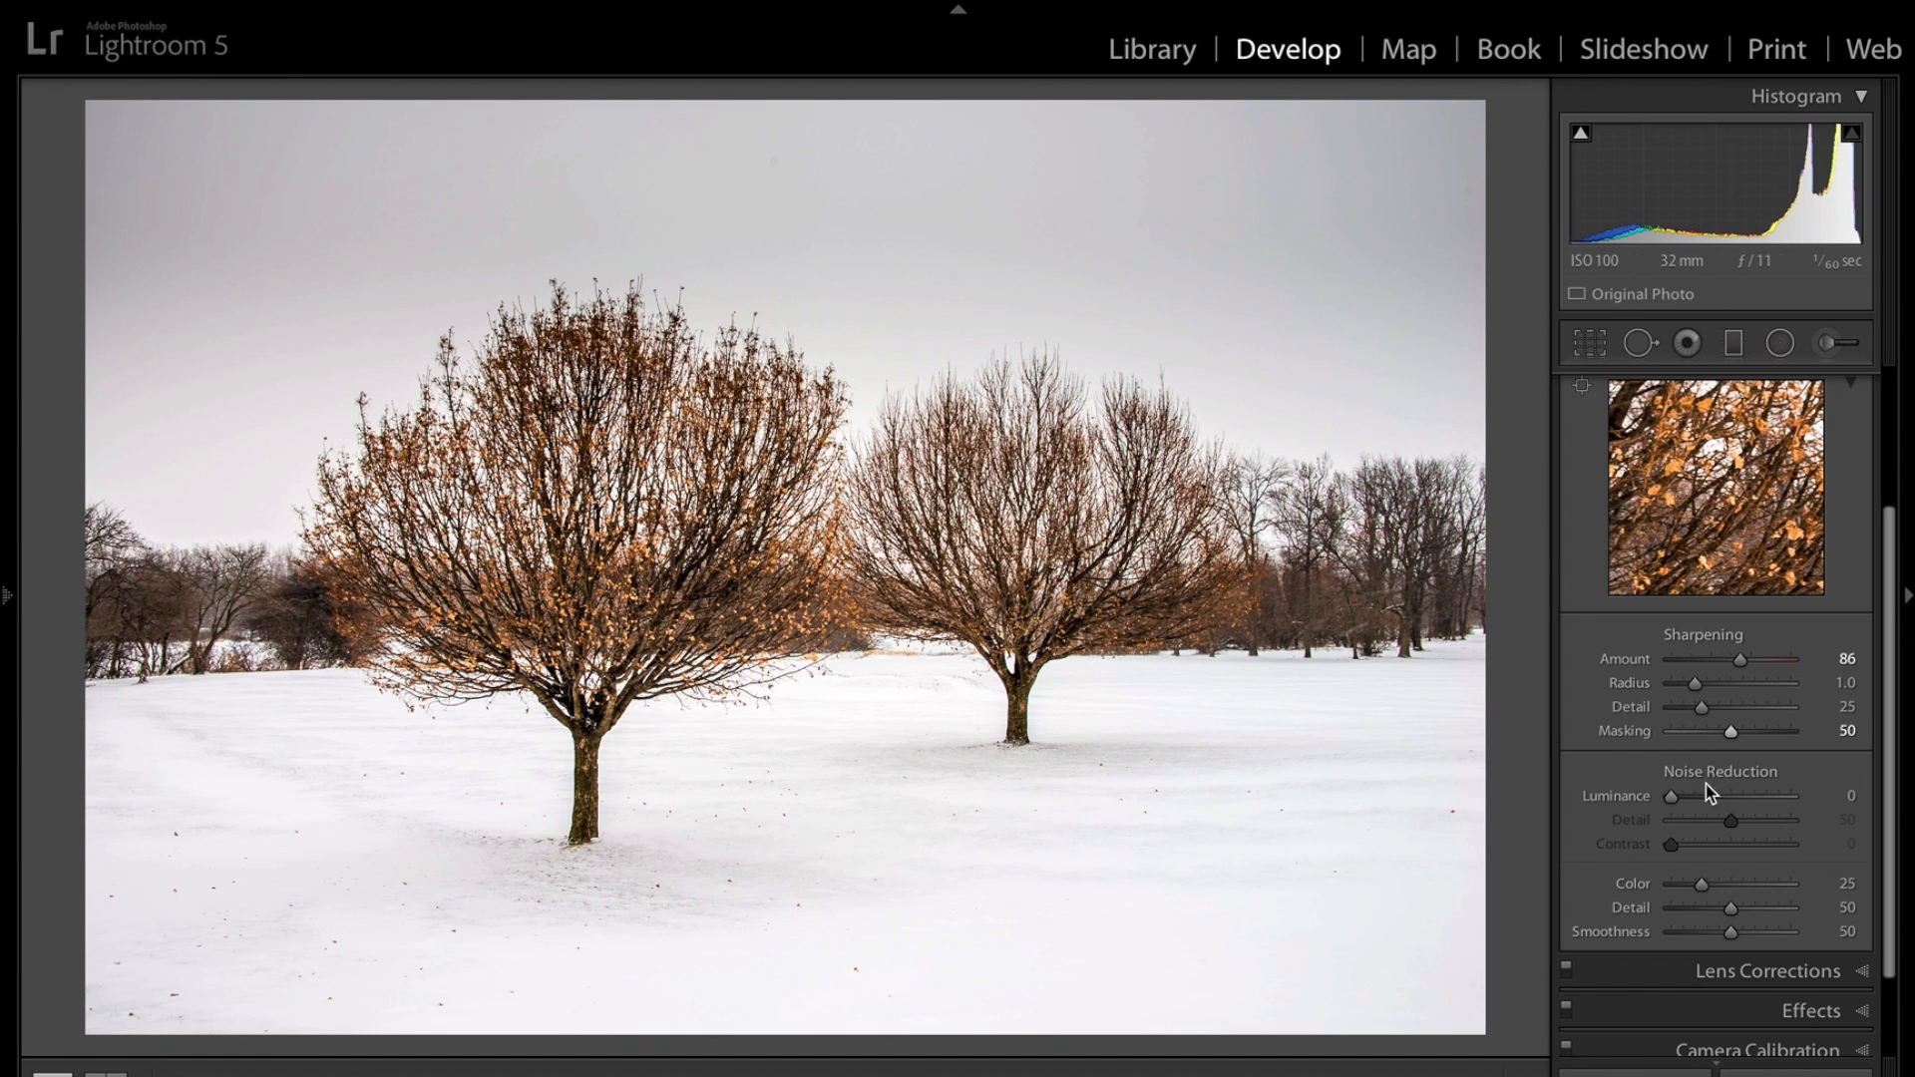
{"action": "scroll", "coordinate": [1842, 473], "scroll_direction": "up", "scroll_amount": 4}
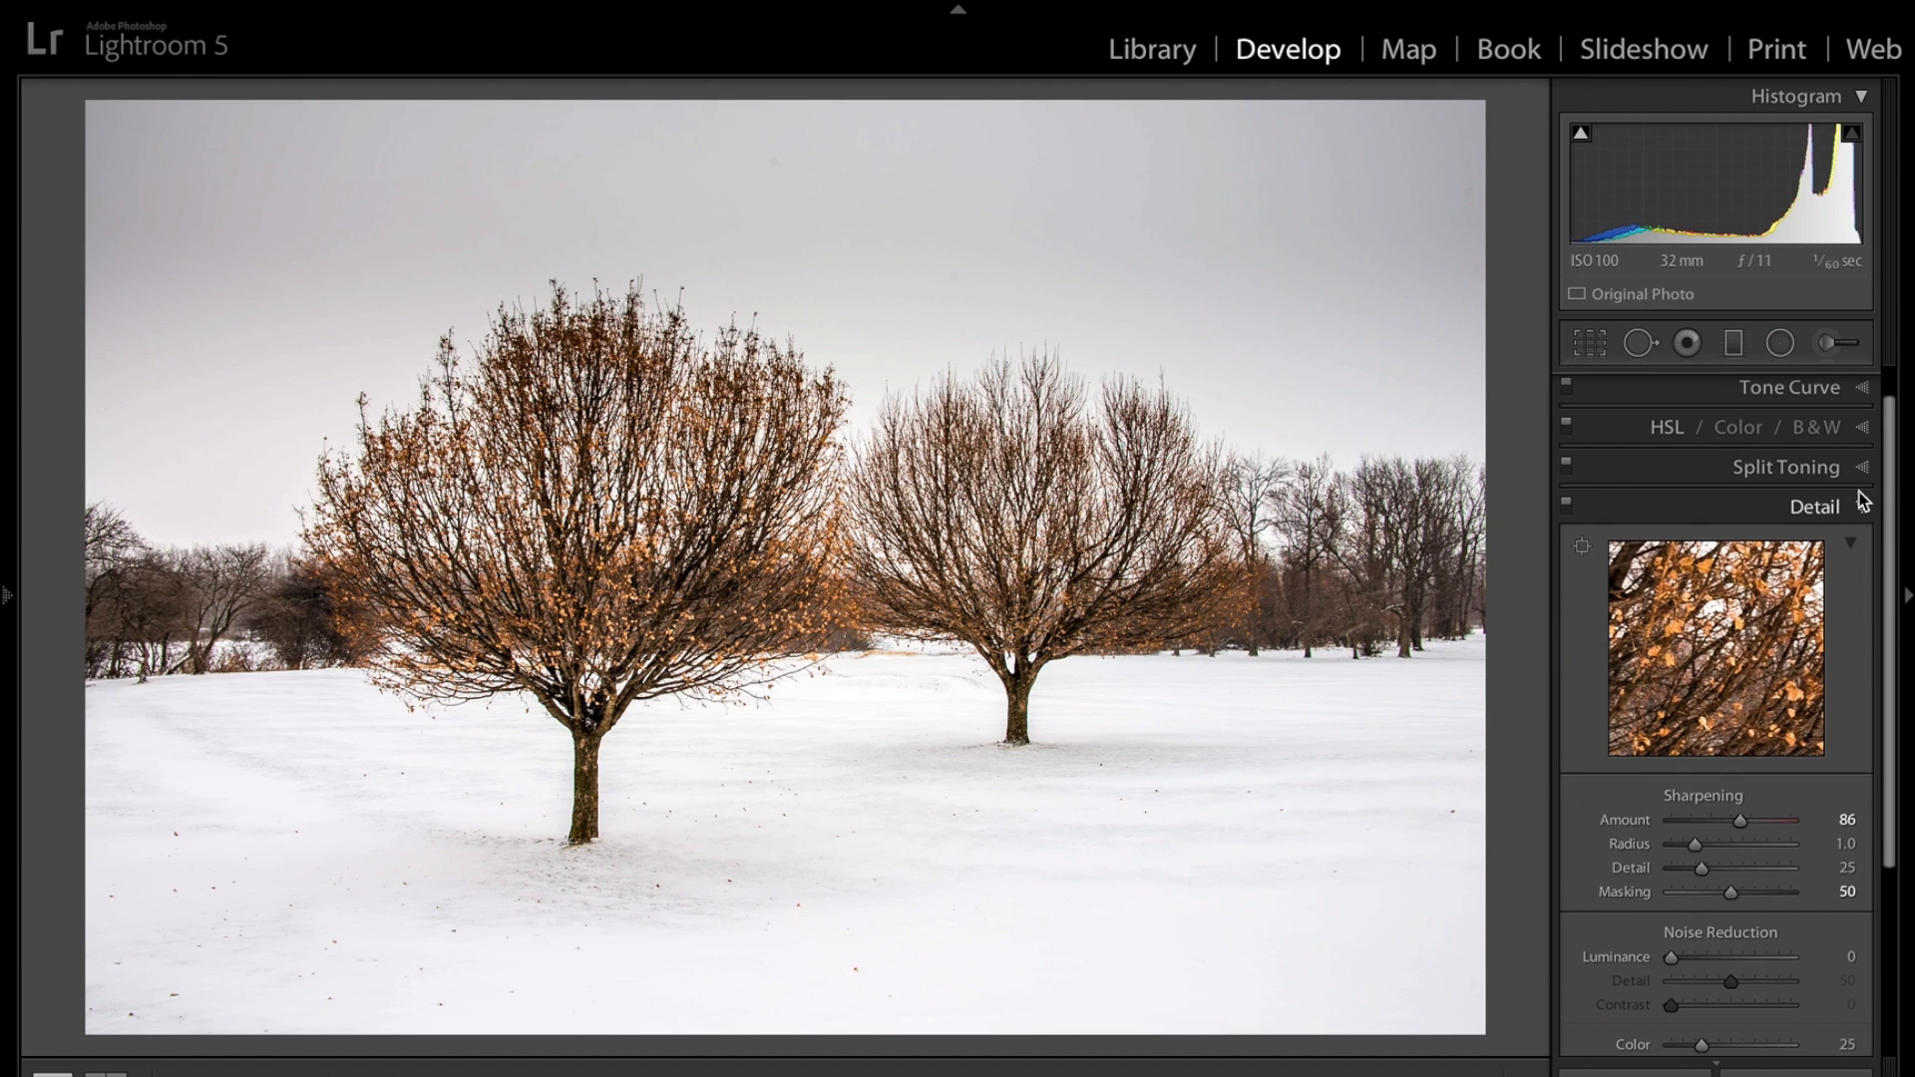
{"action": "left_click", "coordinate": [1861, 509]}
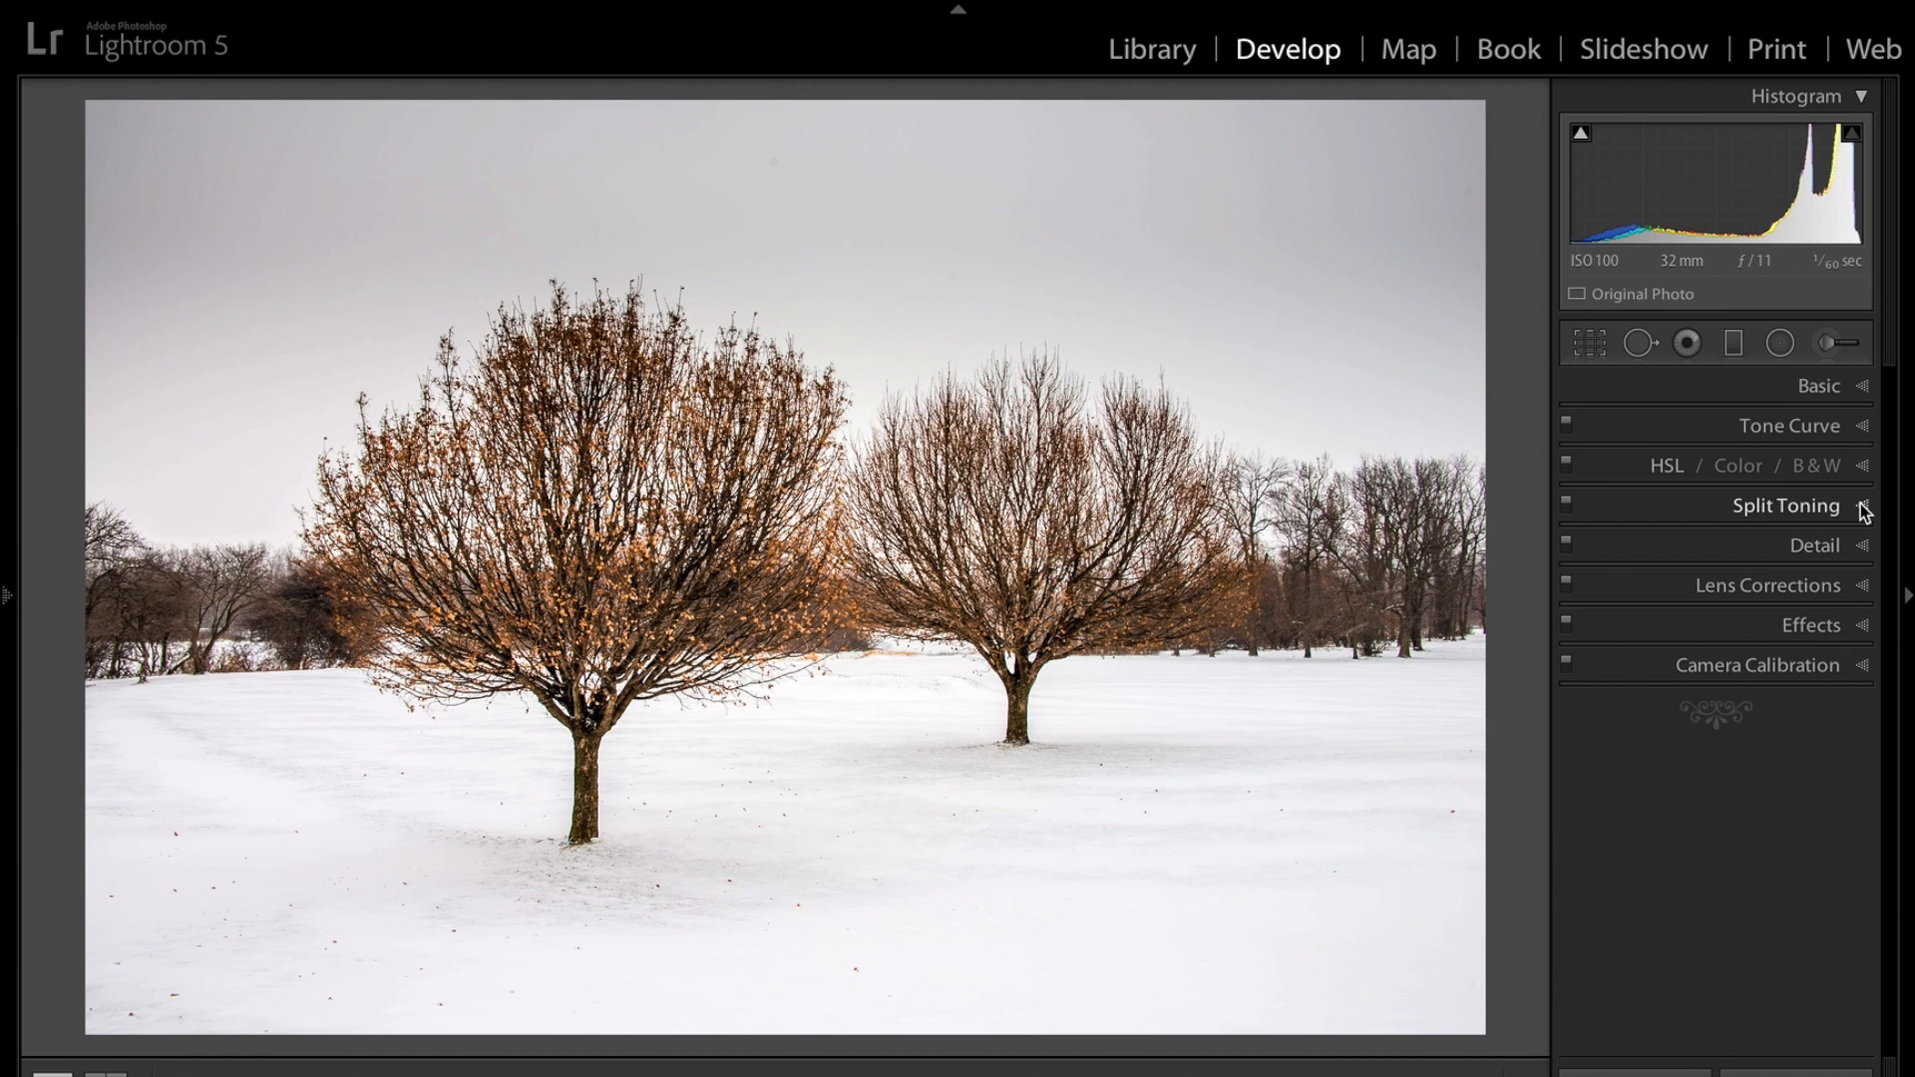
Enable lens profile corrections and remove chromatic aberration.
{"action": "left_click", "coordinate": [1861, 586]}
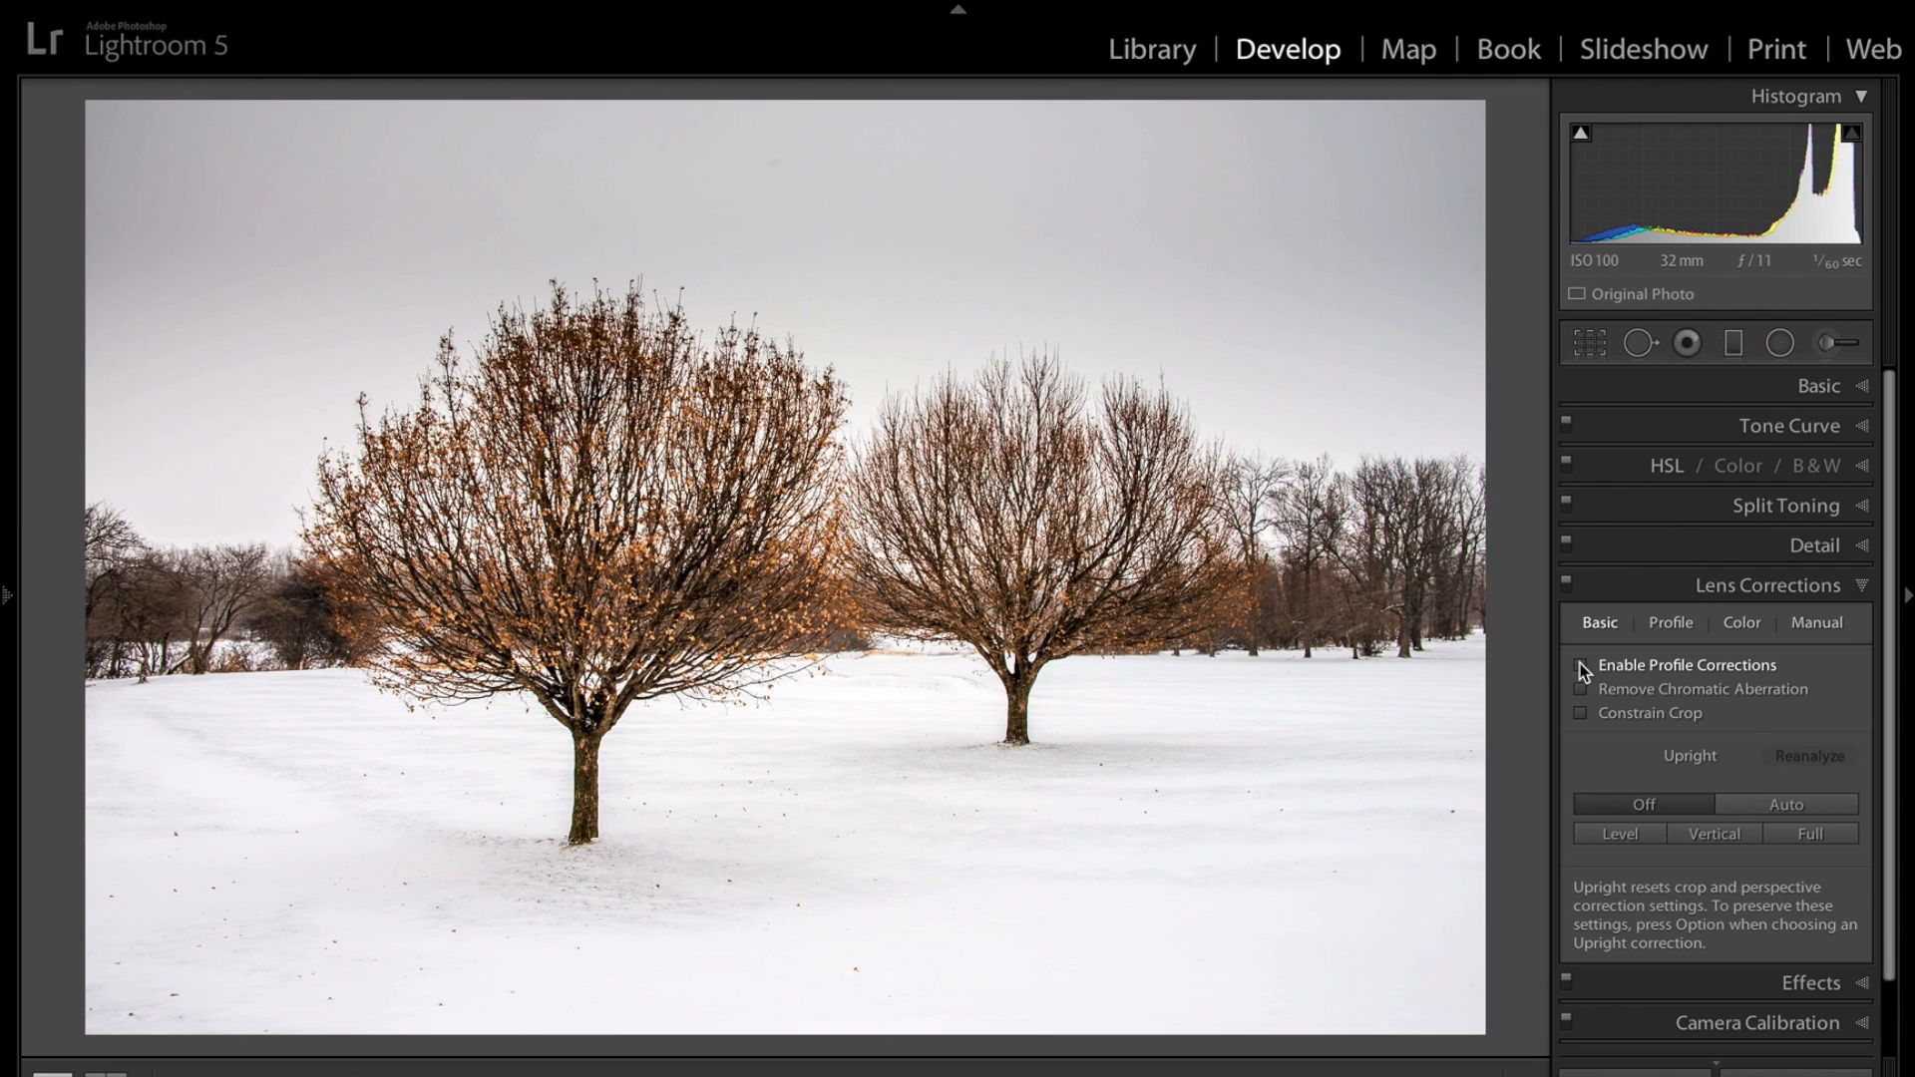
{"action": "left_click", "coordinate": [1581, 667]}
{"action": "left_click", "coordinate": [1582, 689]}
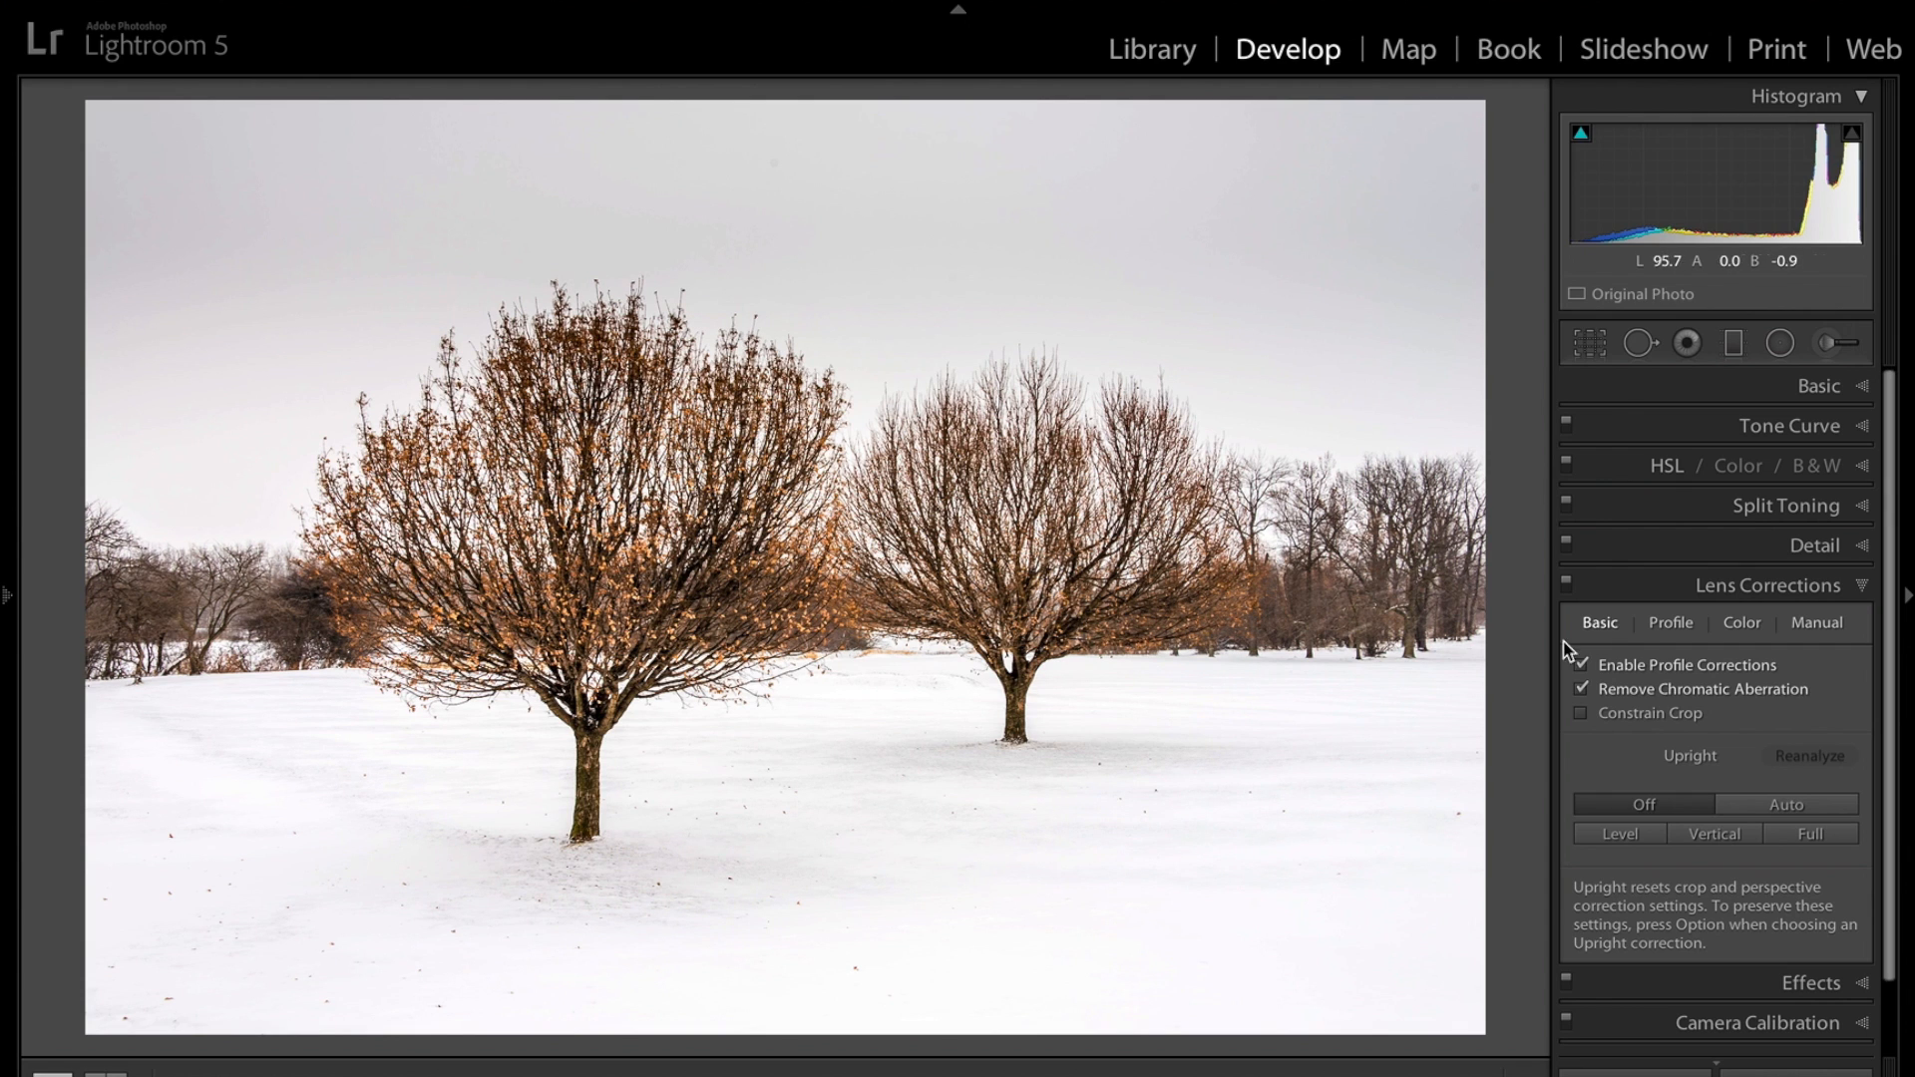
{"action": "left_click", "coordinate": [1582, 664]}
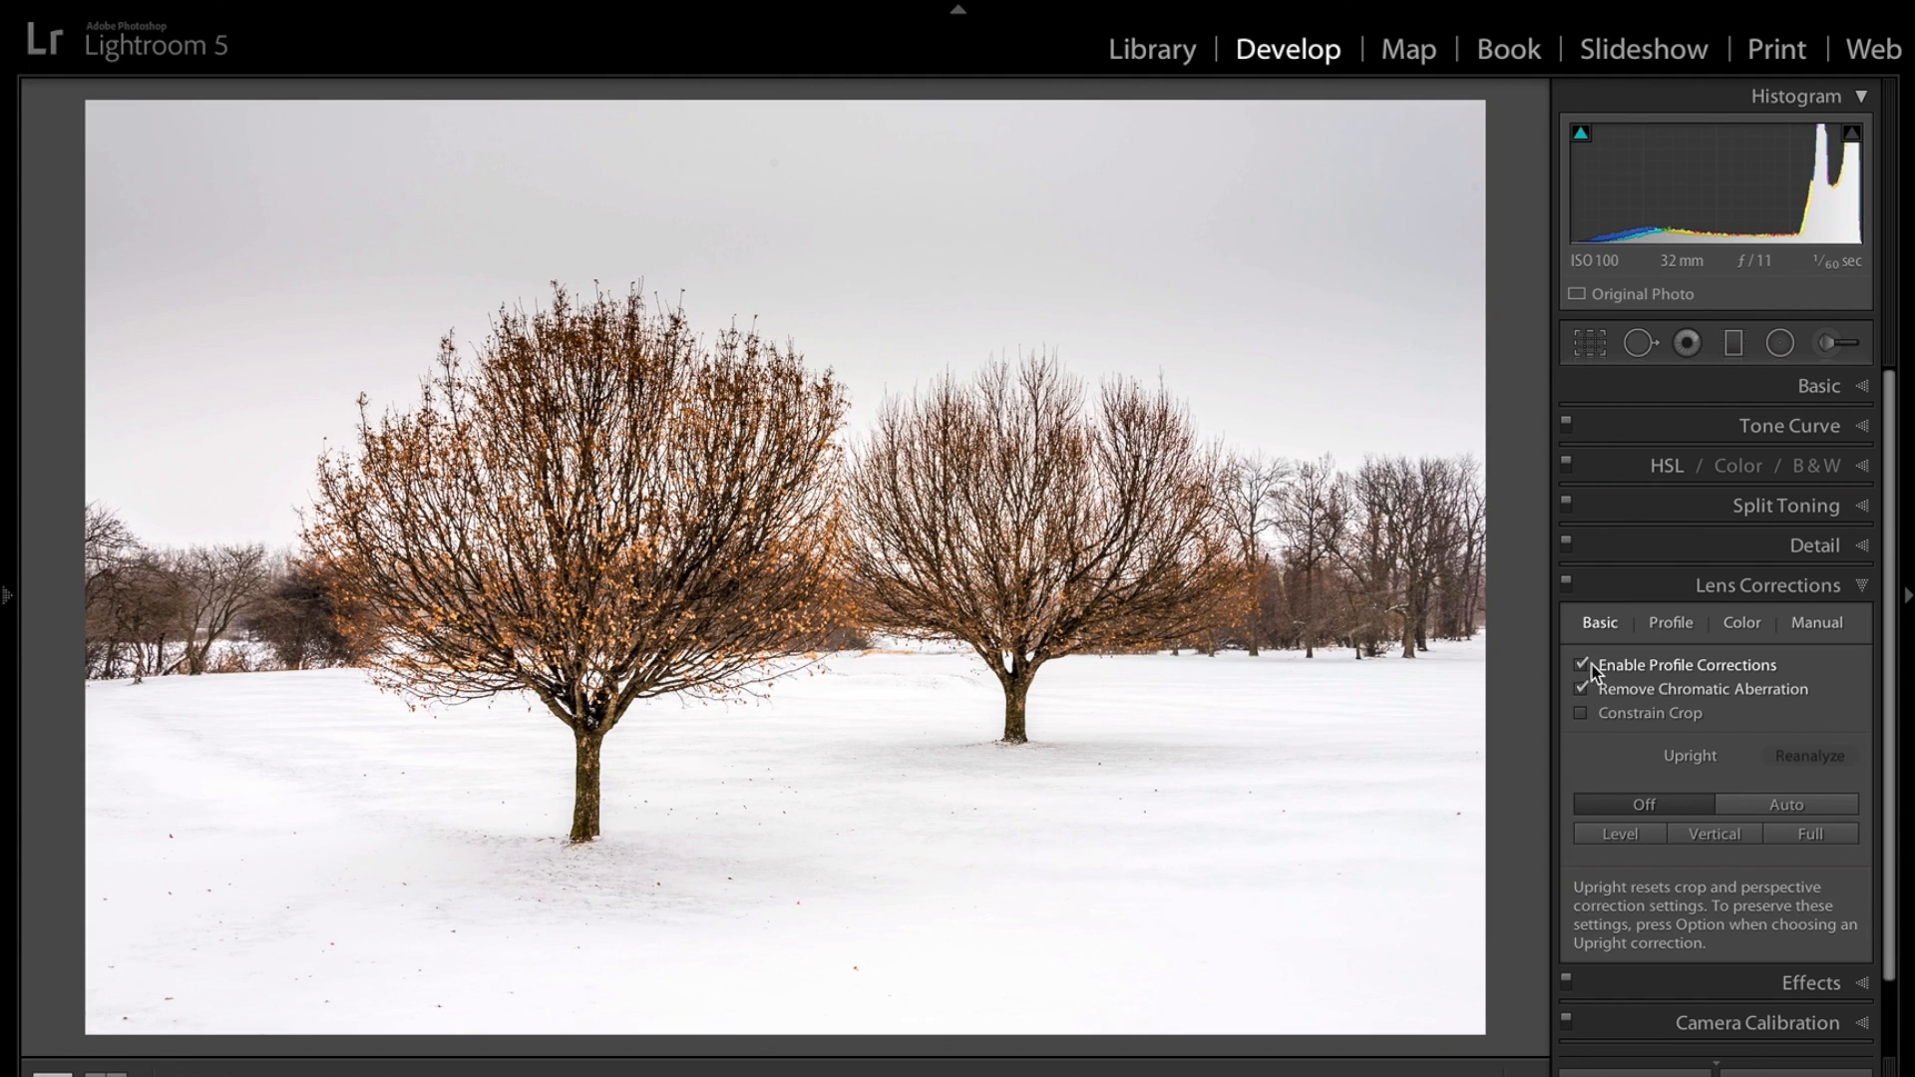
Check the Exposure setting in the Basic panel.
{"action": "left_click", "coordinate": [1861, 389]}
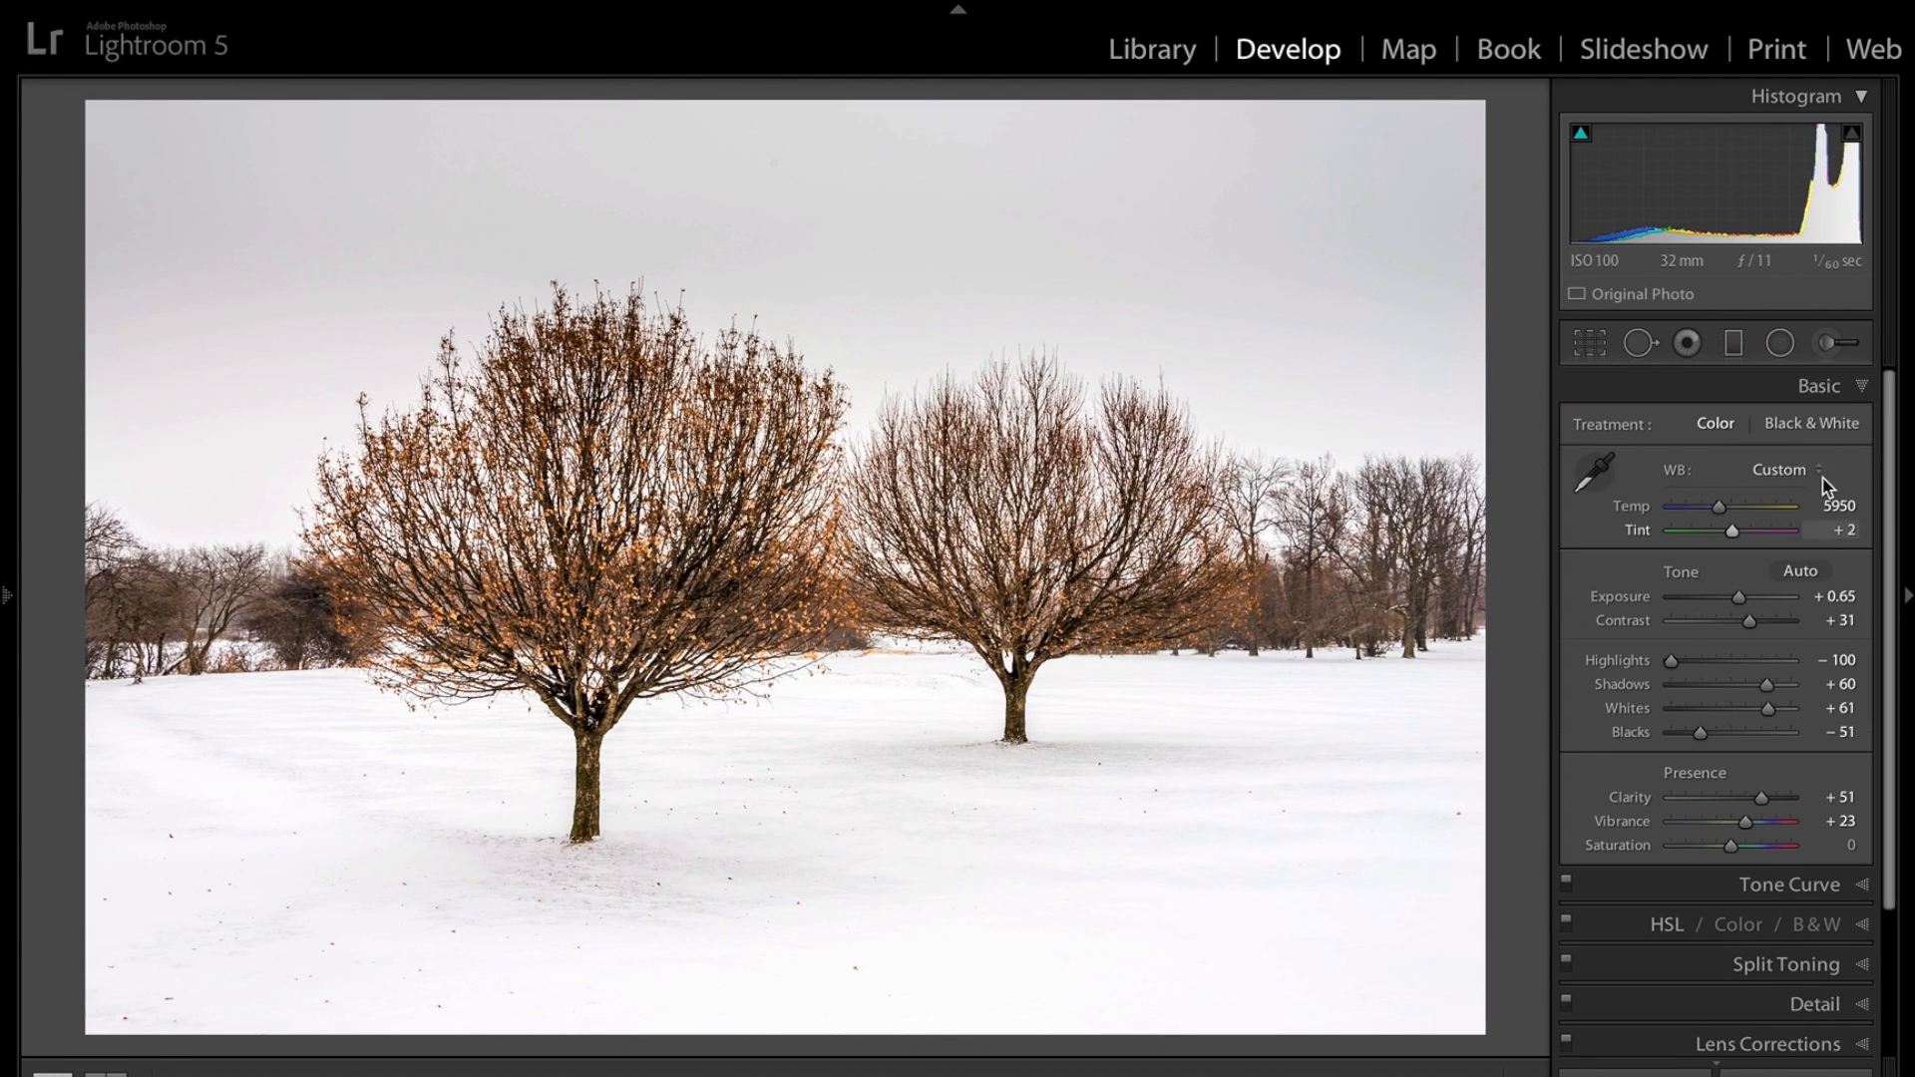
{"action": "left_click", "coordinate": [1738, 602]}
{"action": "left_click_drag", "start_coordinate": [1738, 602], "coordinate": [1736, 606]}
{"action": "left_click", "coordinate": [1868, 391]}
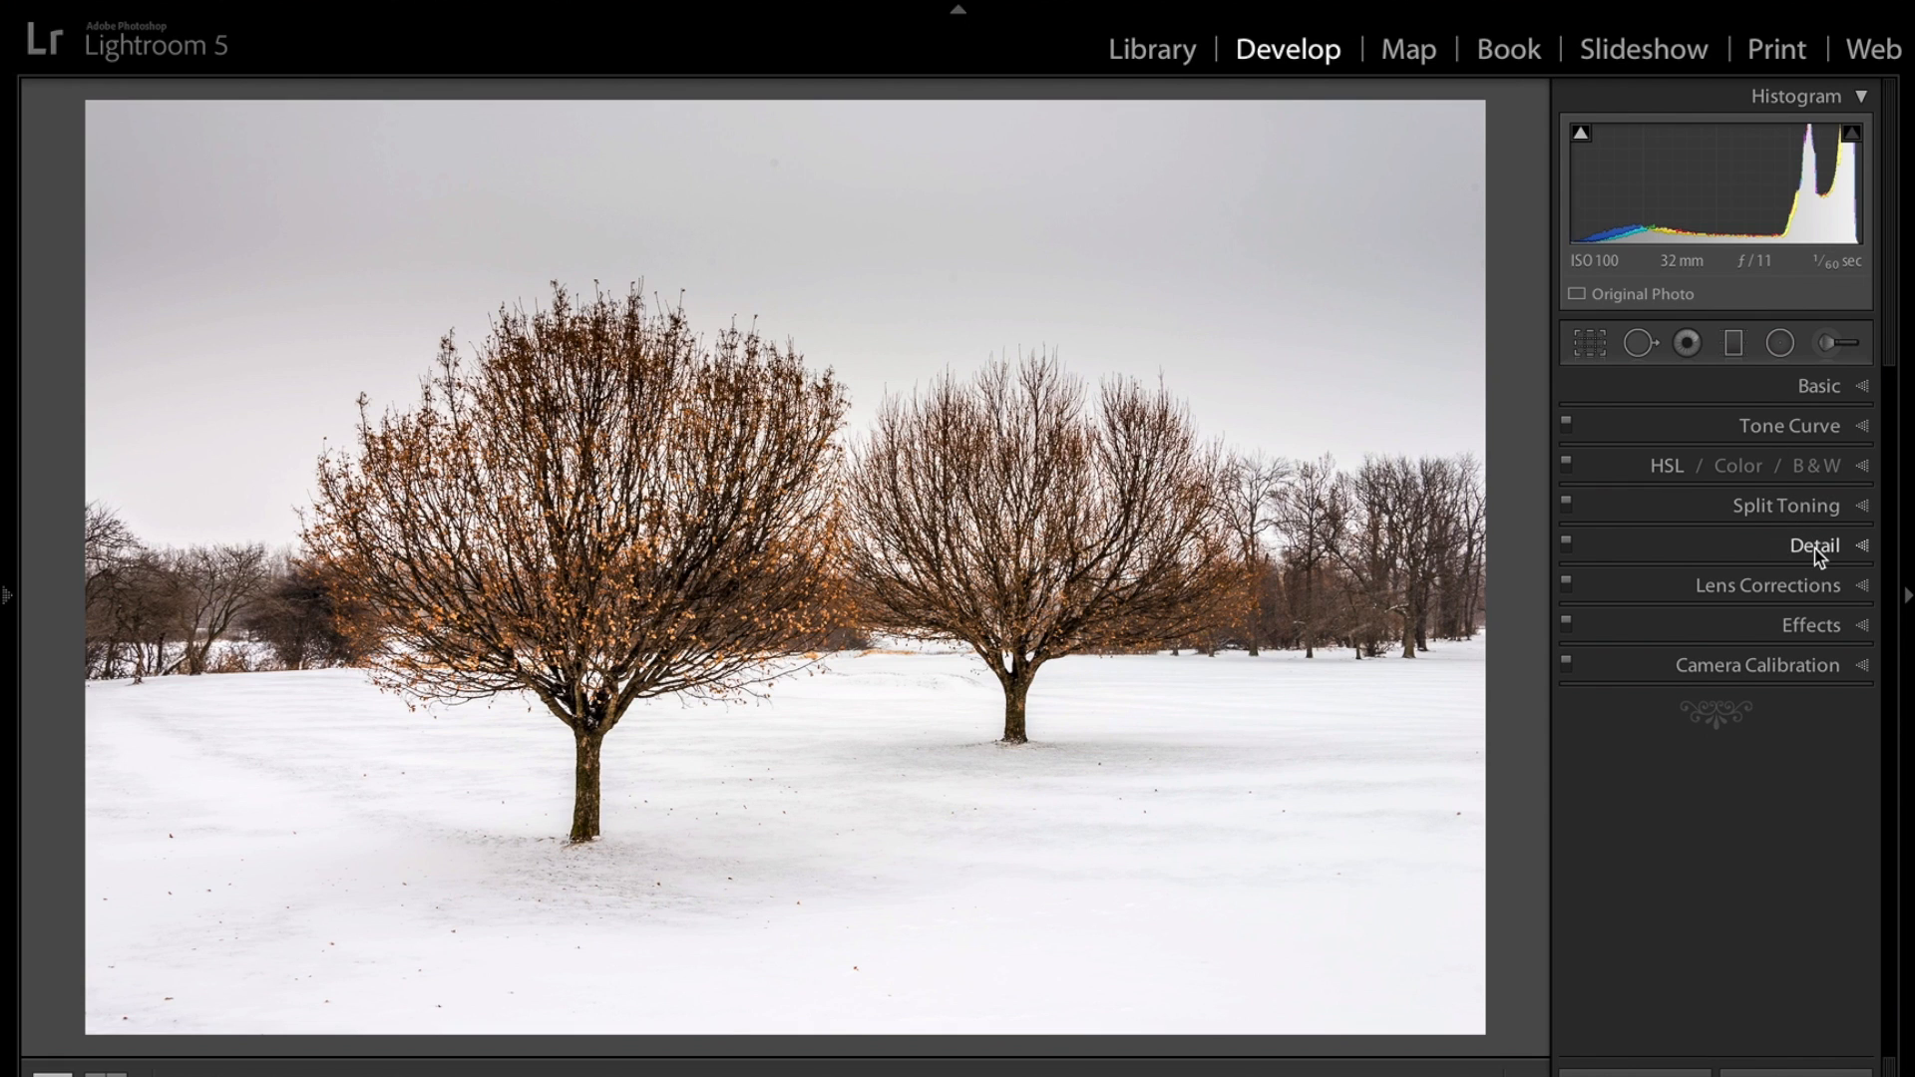
Try the Auto Upright correction, then switch Upright back to Off.
{"action": "left_click", "coordinate": [1861, 590]}
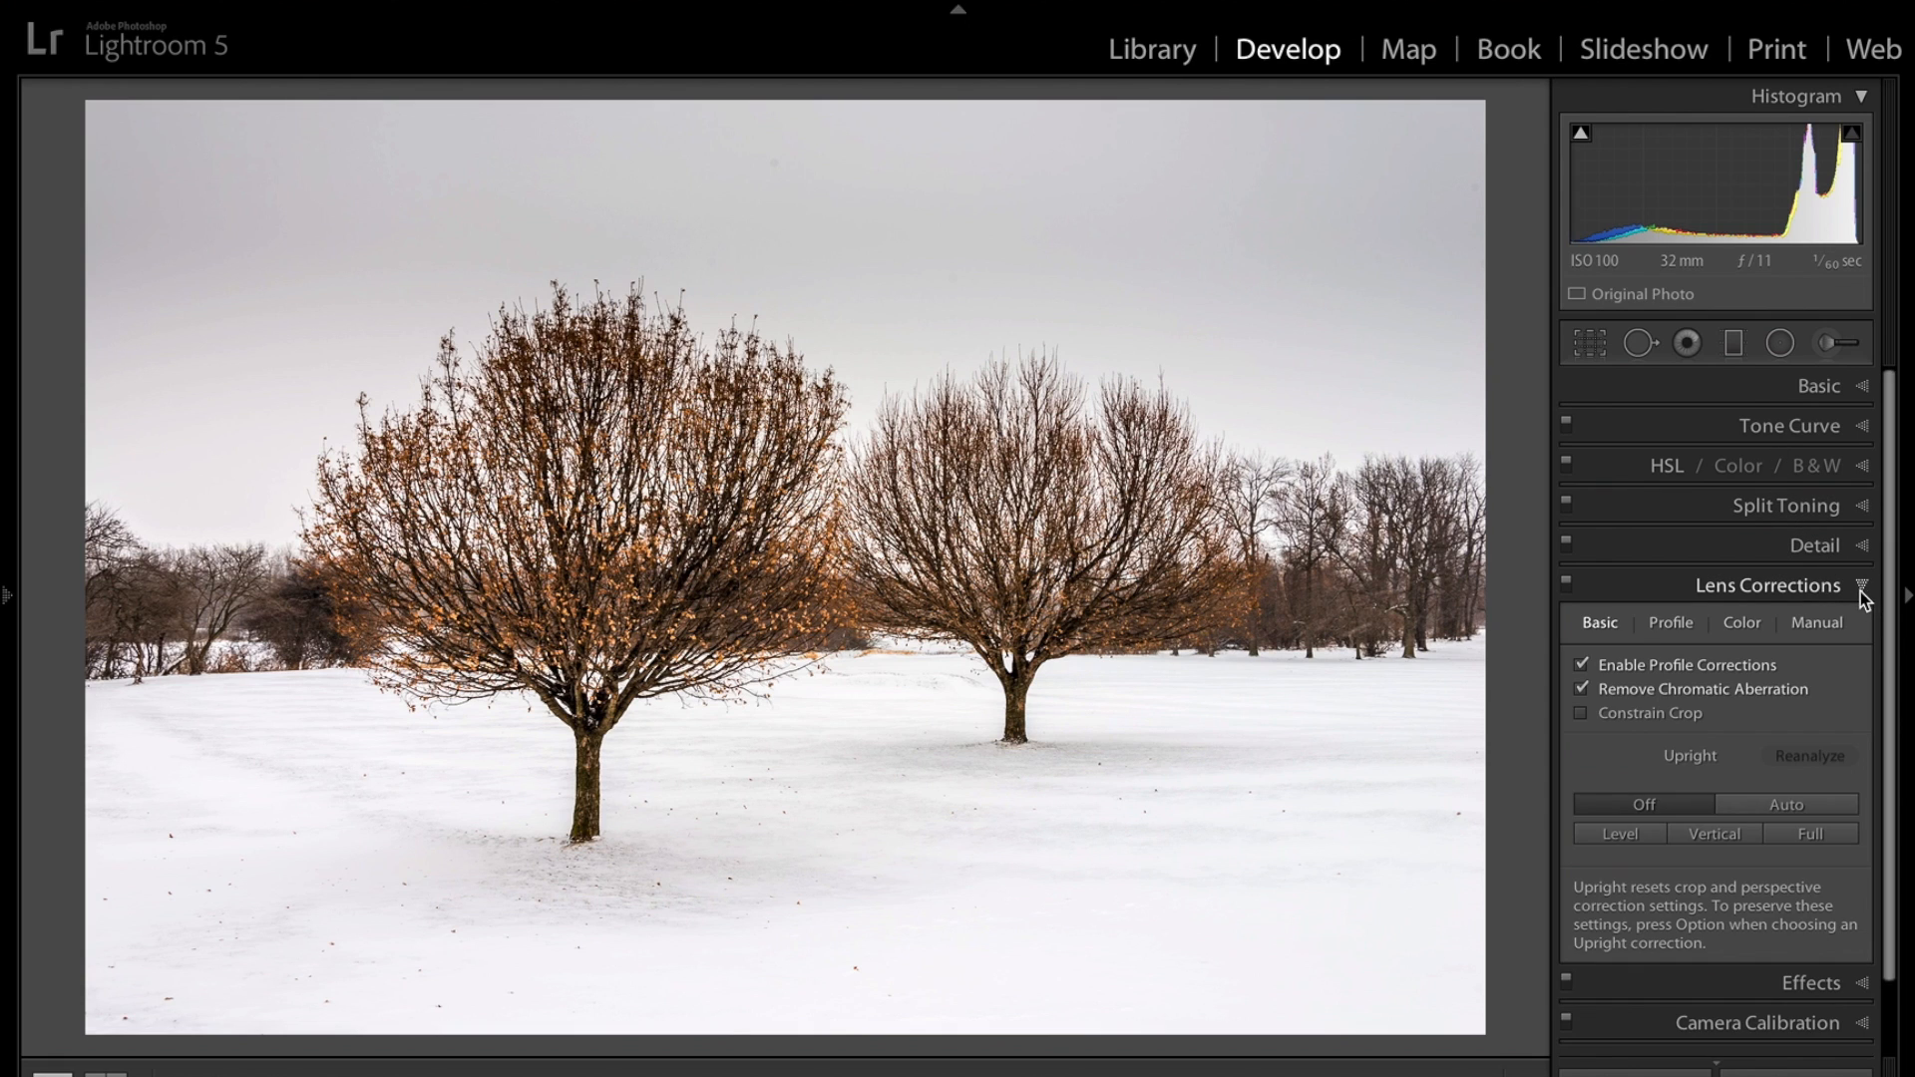
{"action": "left_click", "coordinate": [1784, 806]}
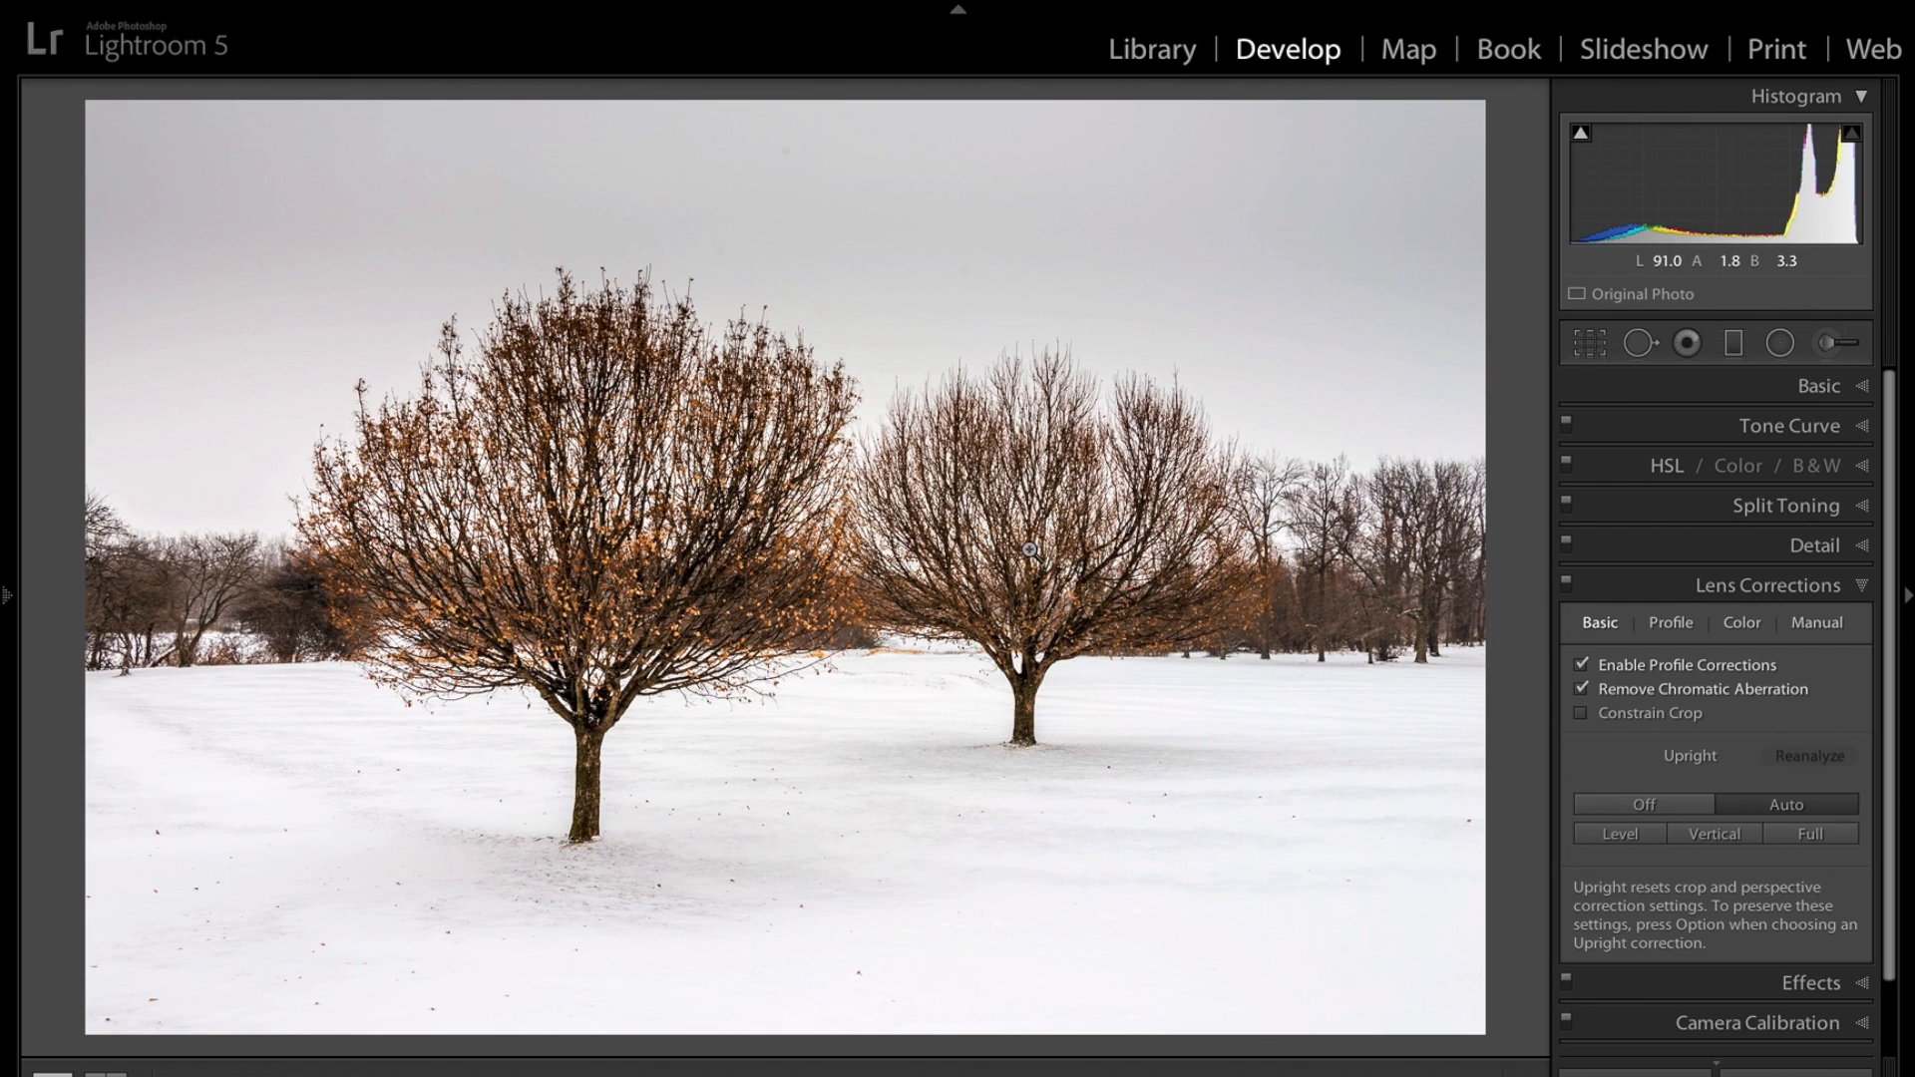
{"action": "left_click", "coordinate": [1643, 810]}
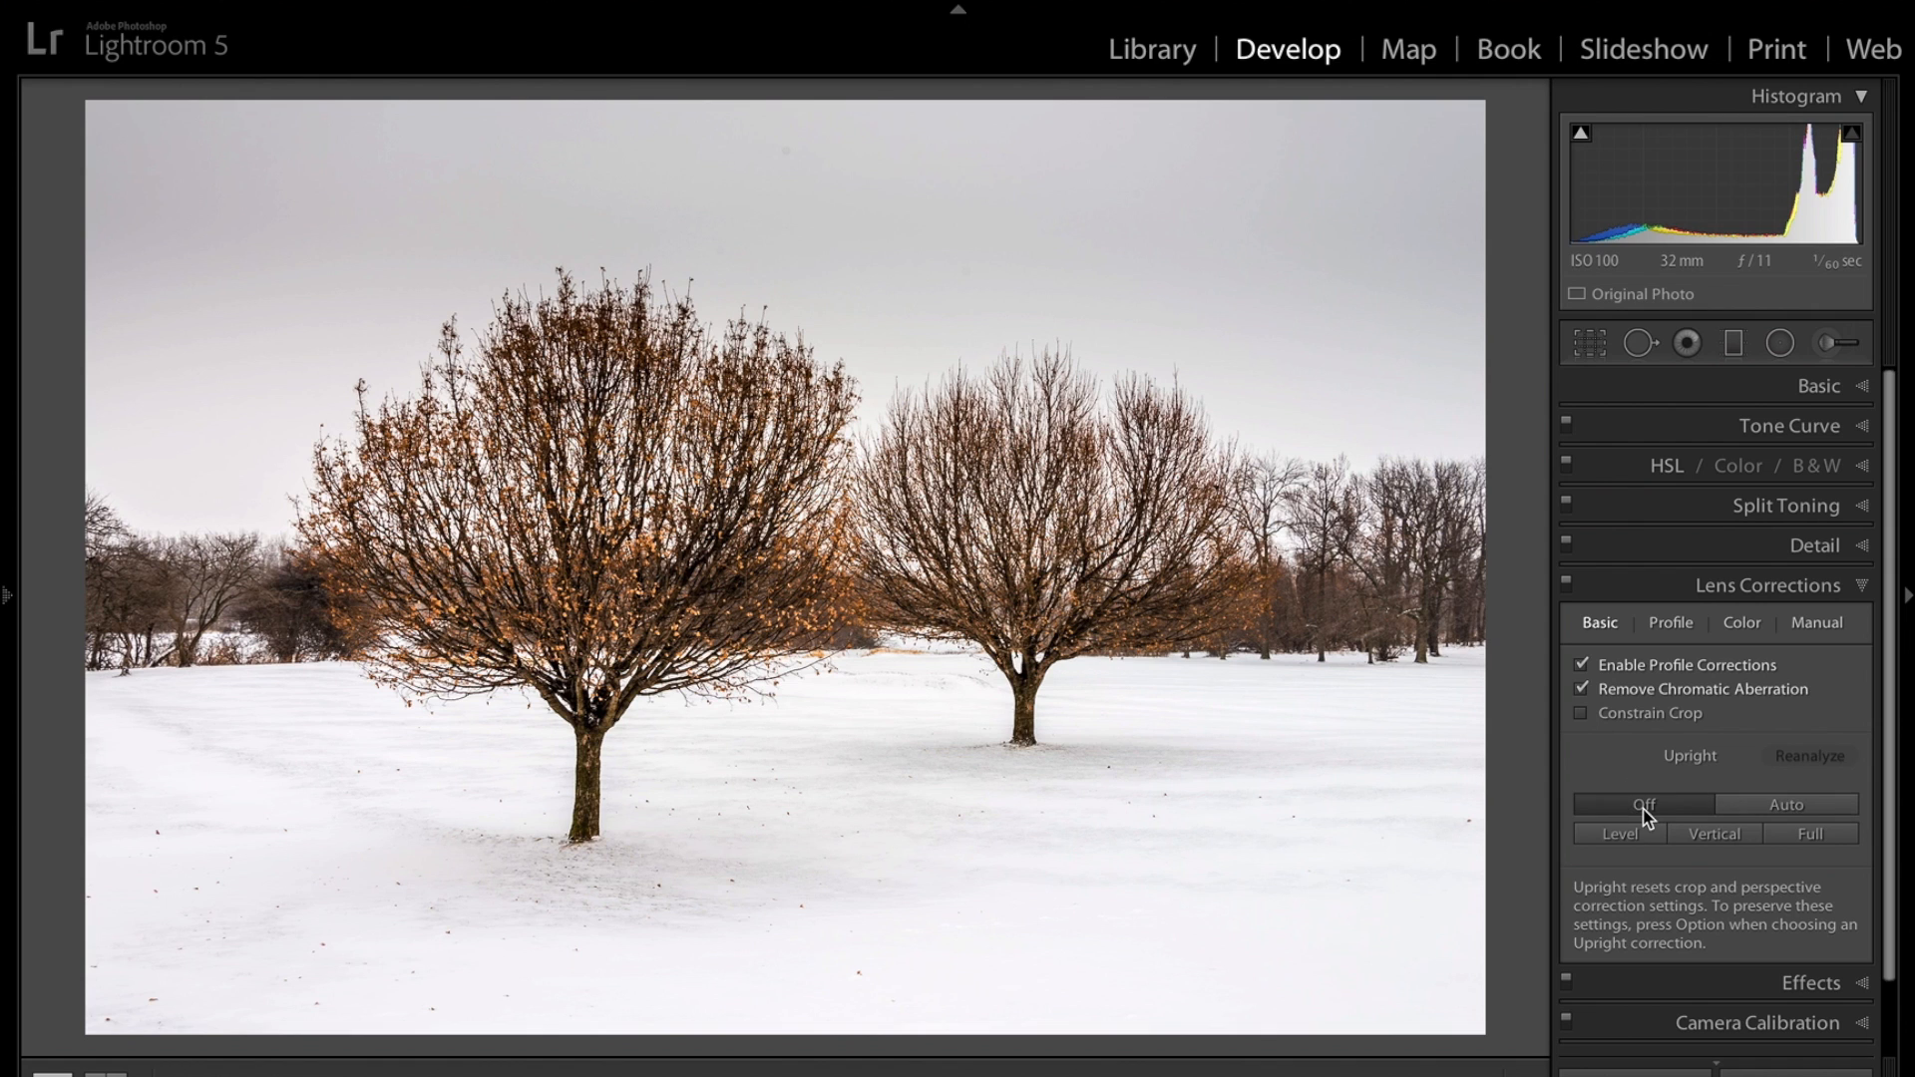
{"action": "left_click", "coordinate": [1863, 586]}
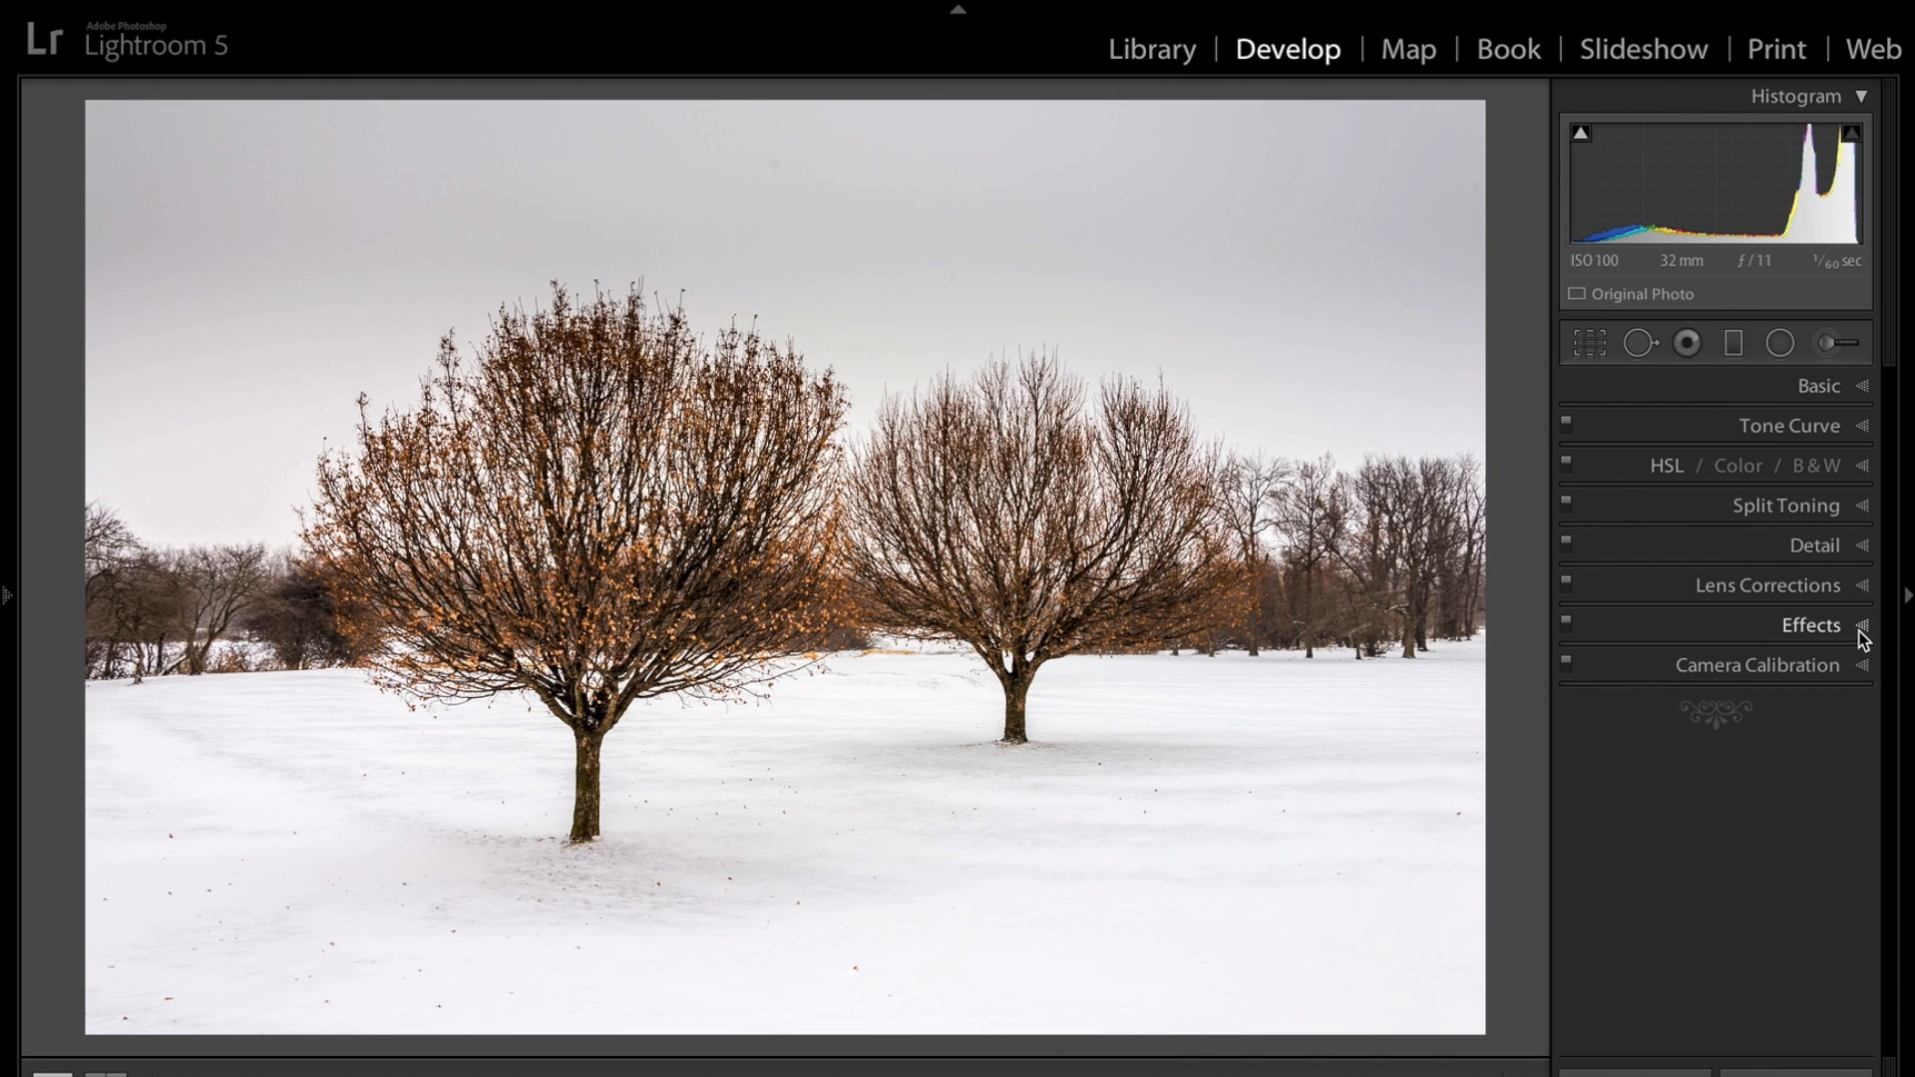
Try a post-crop vignette Amount of -15, then reset it.
{"action": "left_click", "coordinate": [1859, 628]}
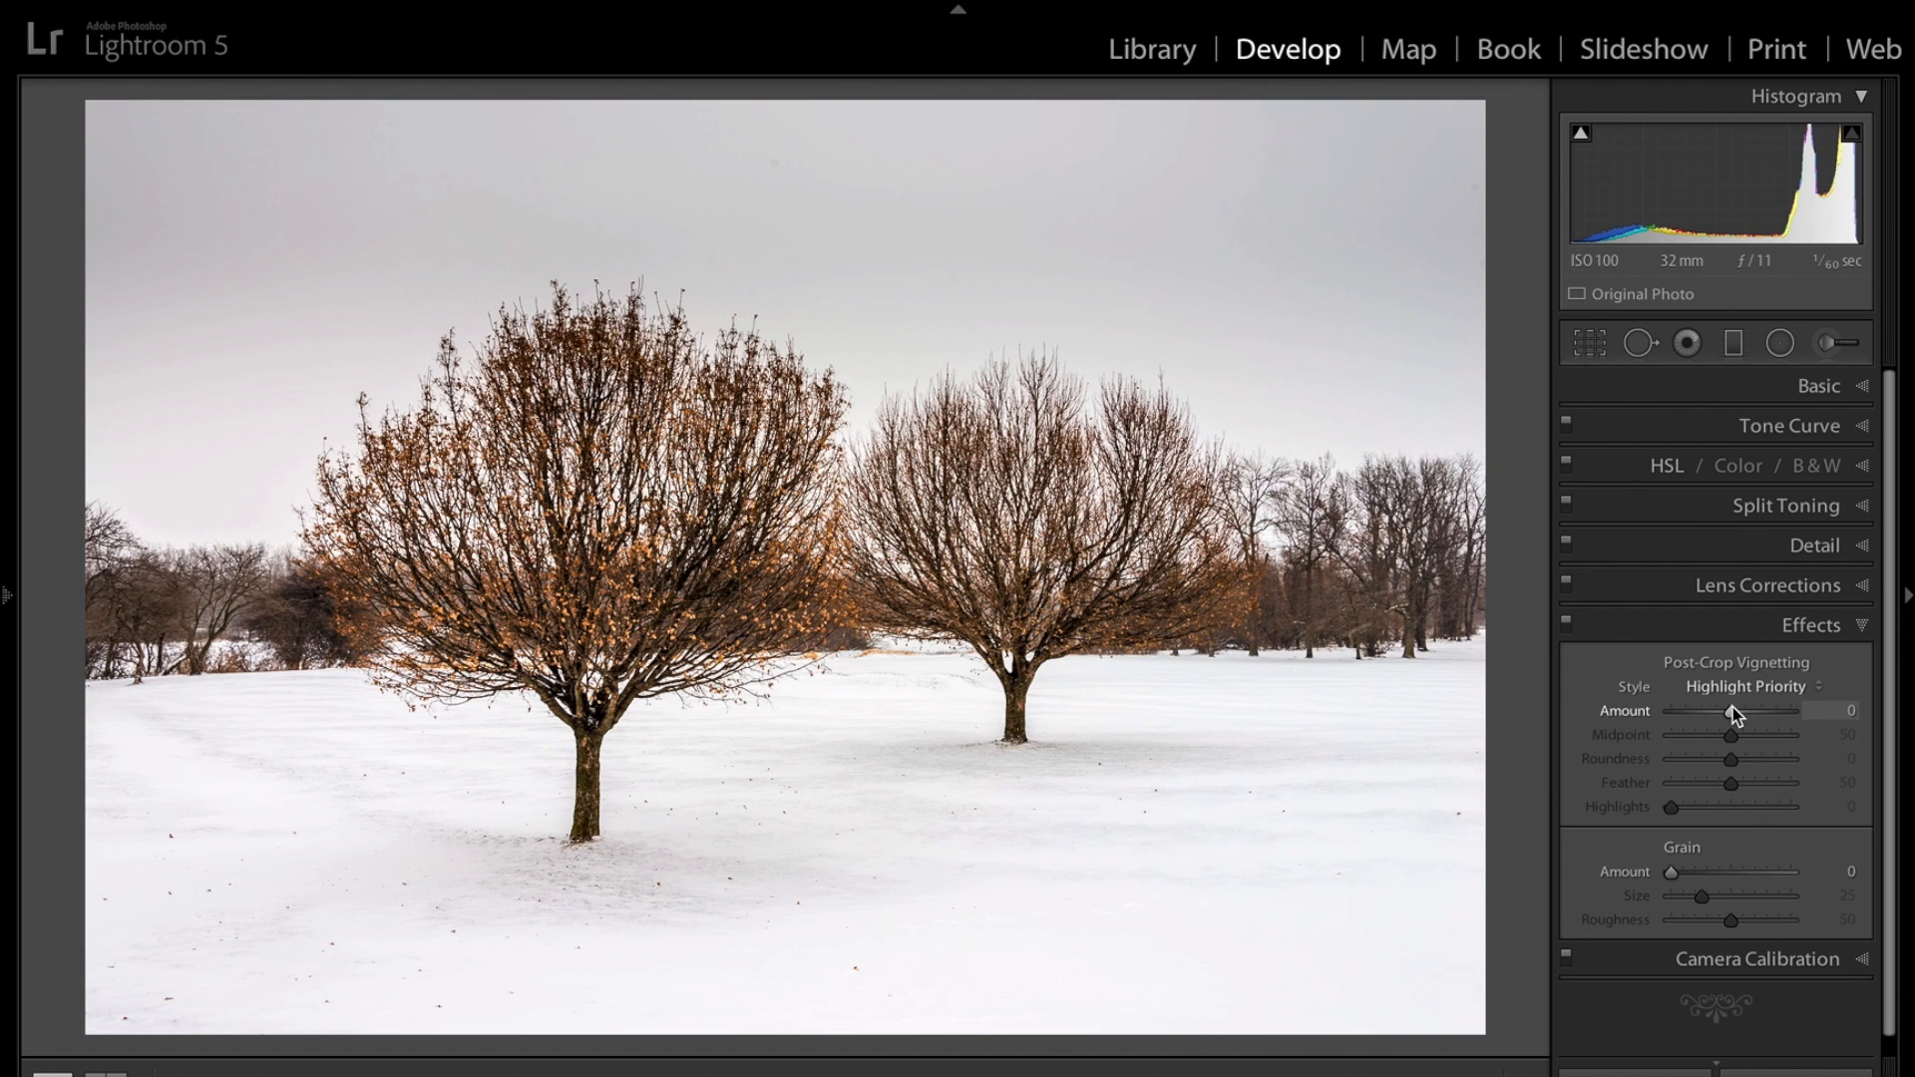
{"action": "left_click_drag", "start_coordinate": [1733, 710], "coordinate": [1721, 714]}
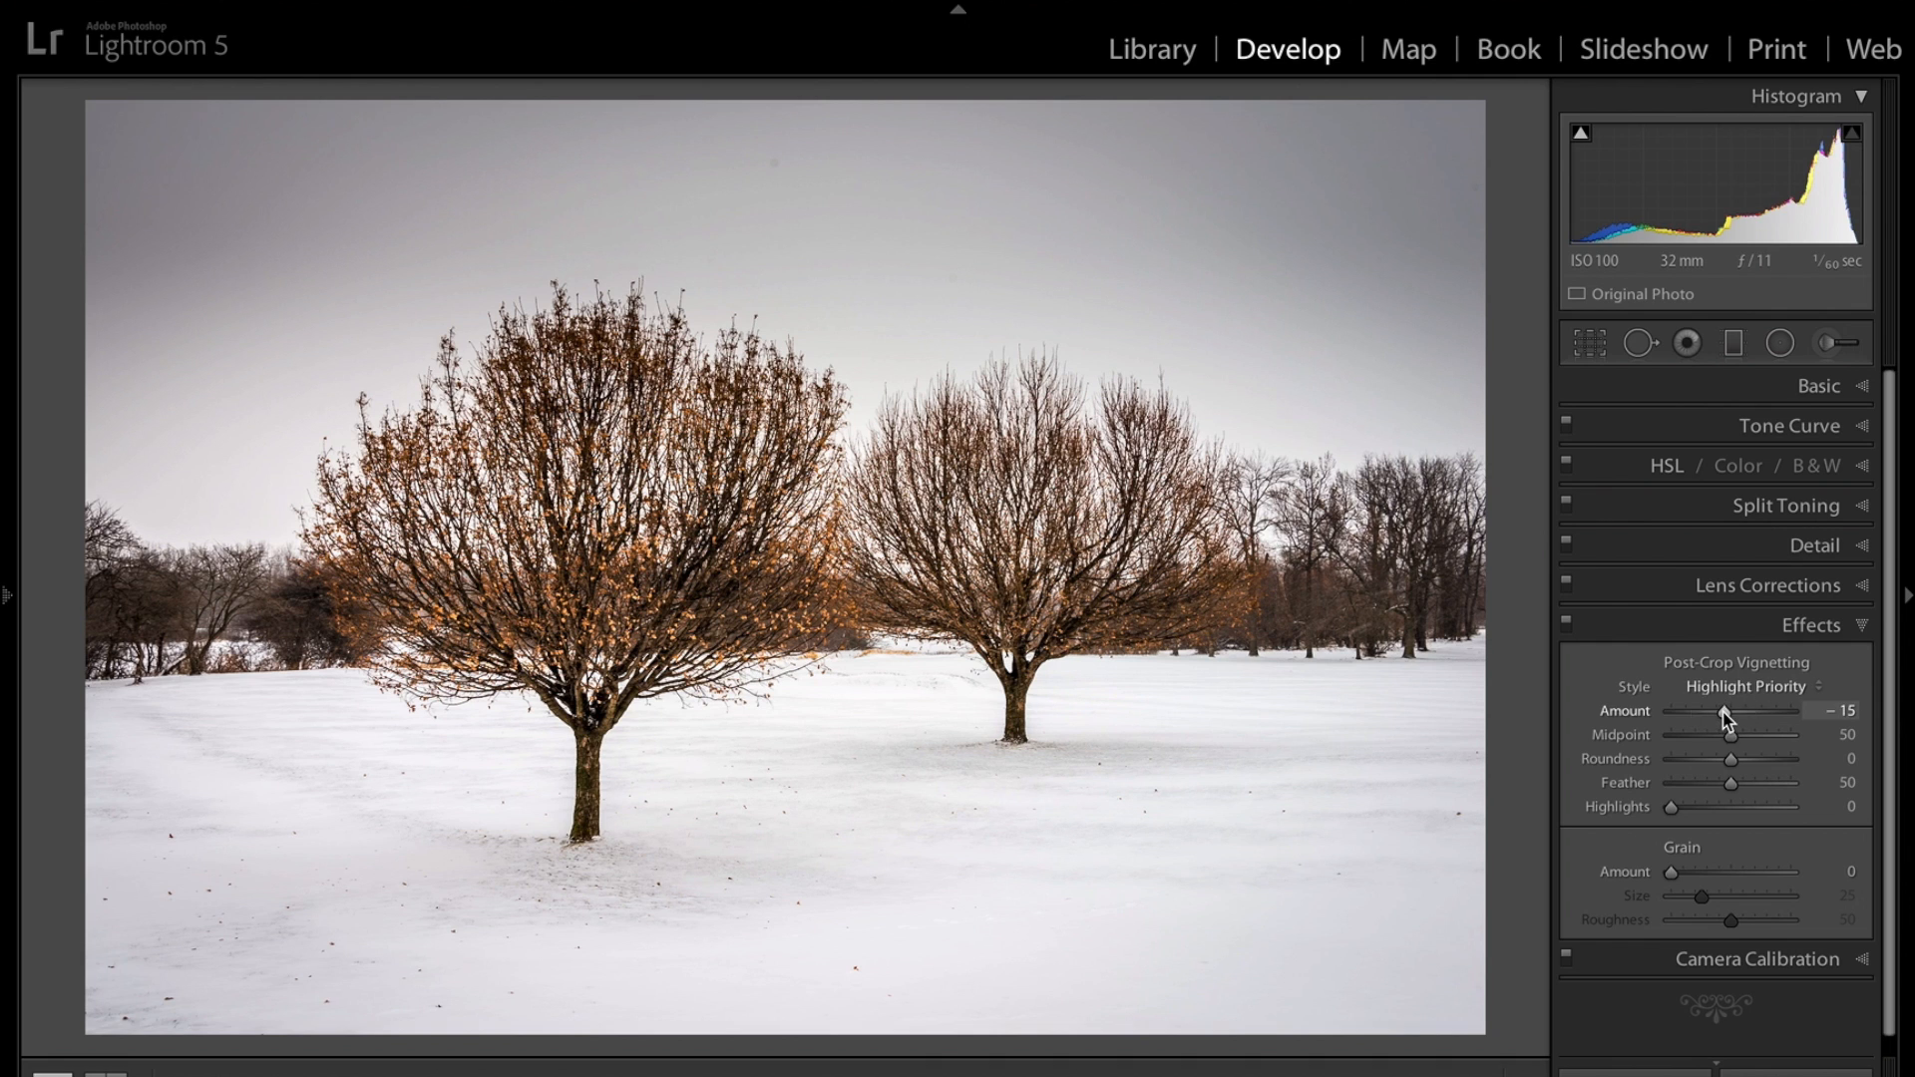
{"action": "double_click", "coordinate": [1727, 714]}
{"action": "left_click", "coordinate": [1864, 626]}
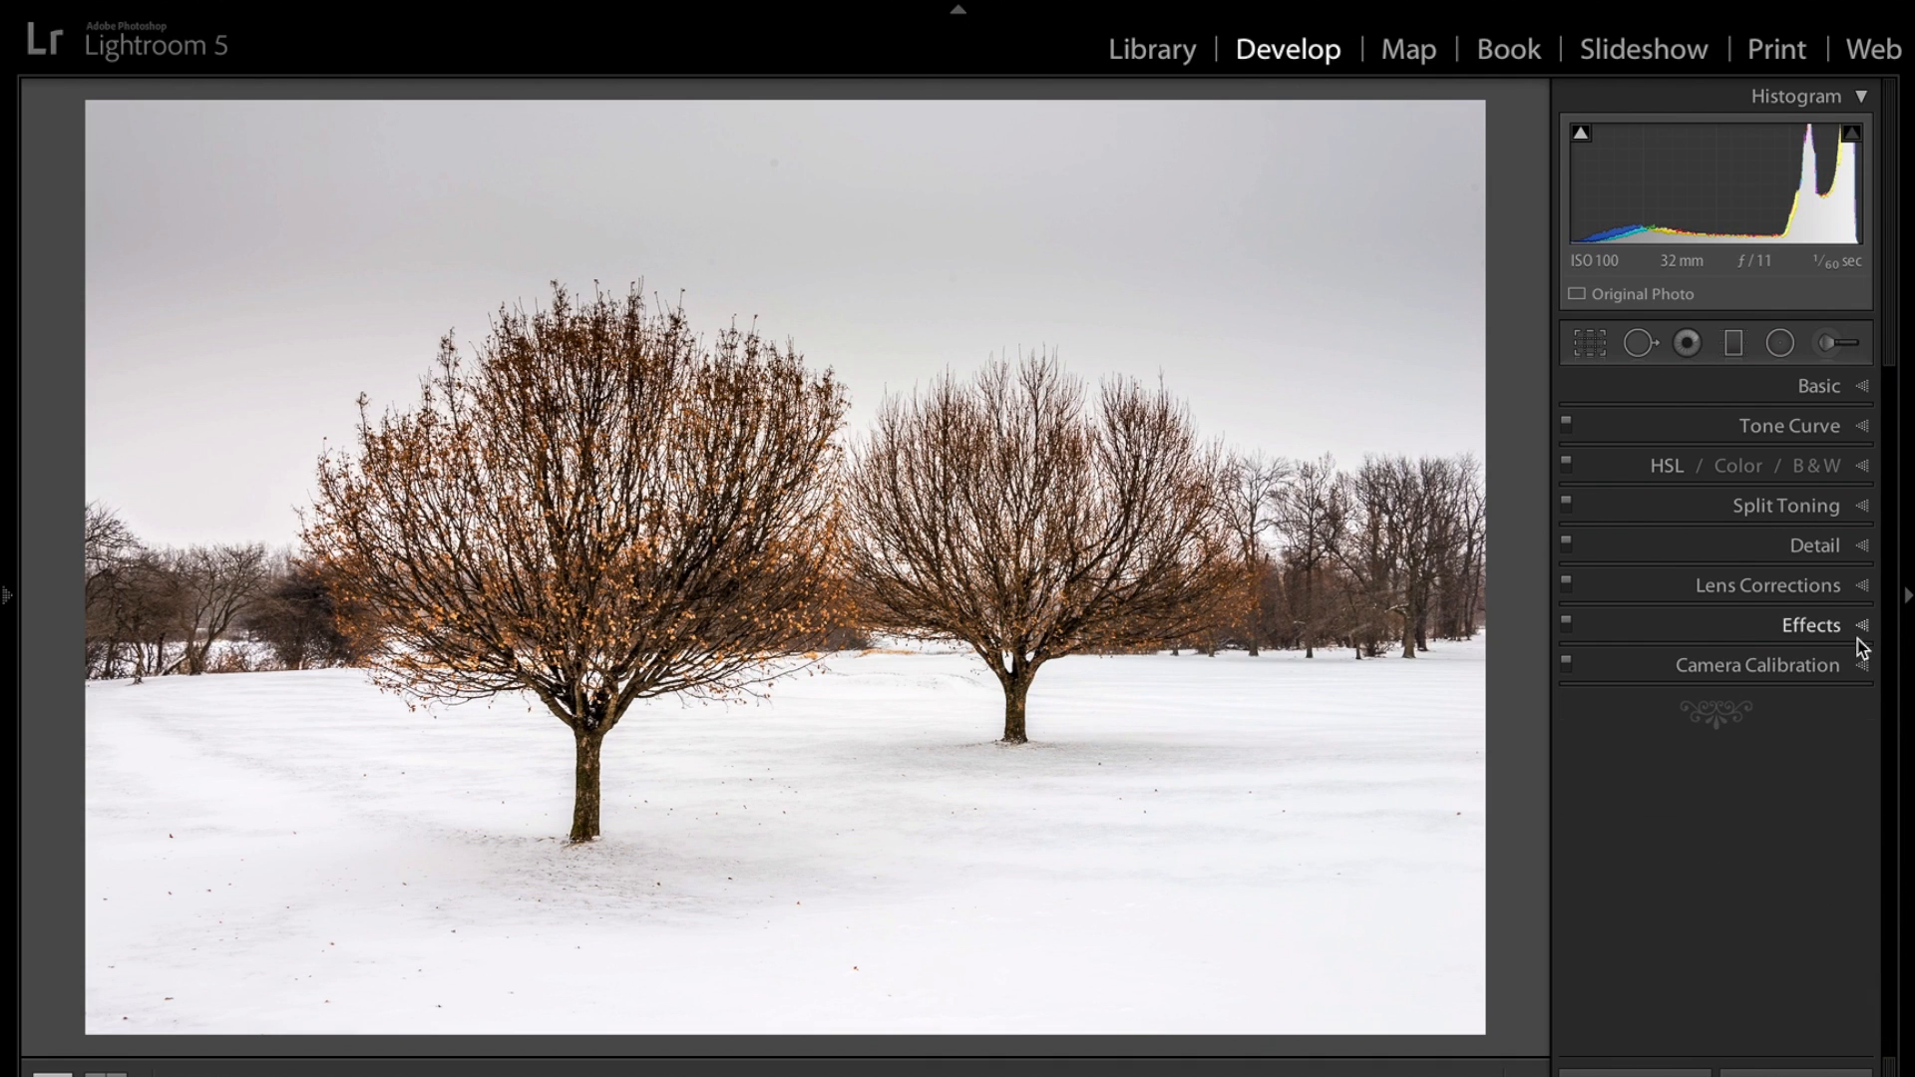
Set the Camera Calibration profile to Camera Landscape.
{"action": "left_click", "coordinate": [1864, 666]}
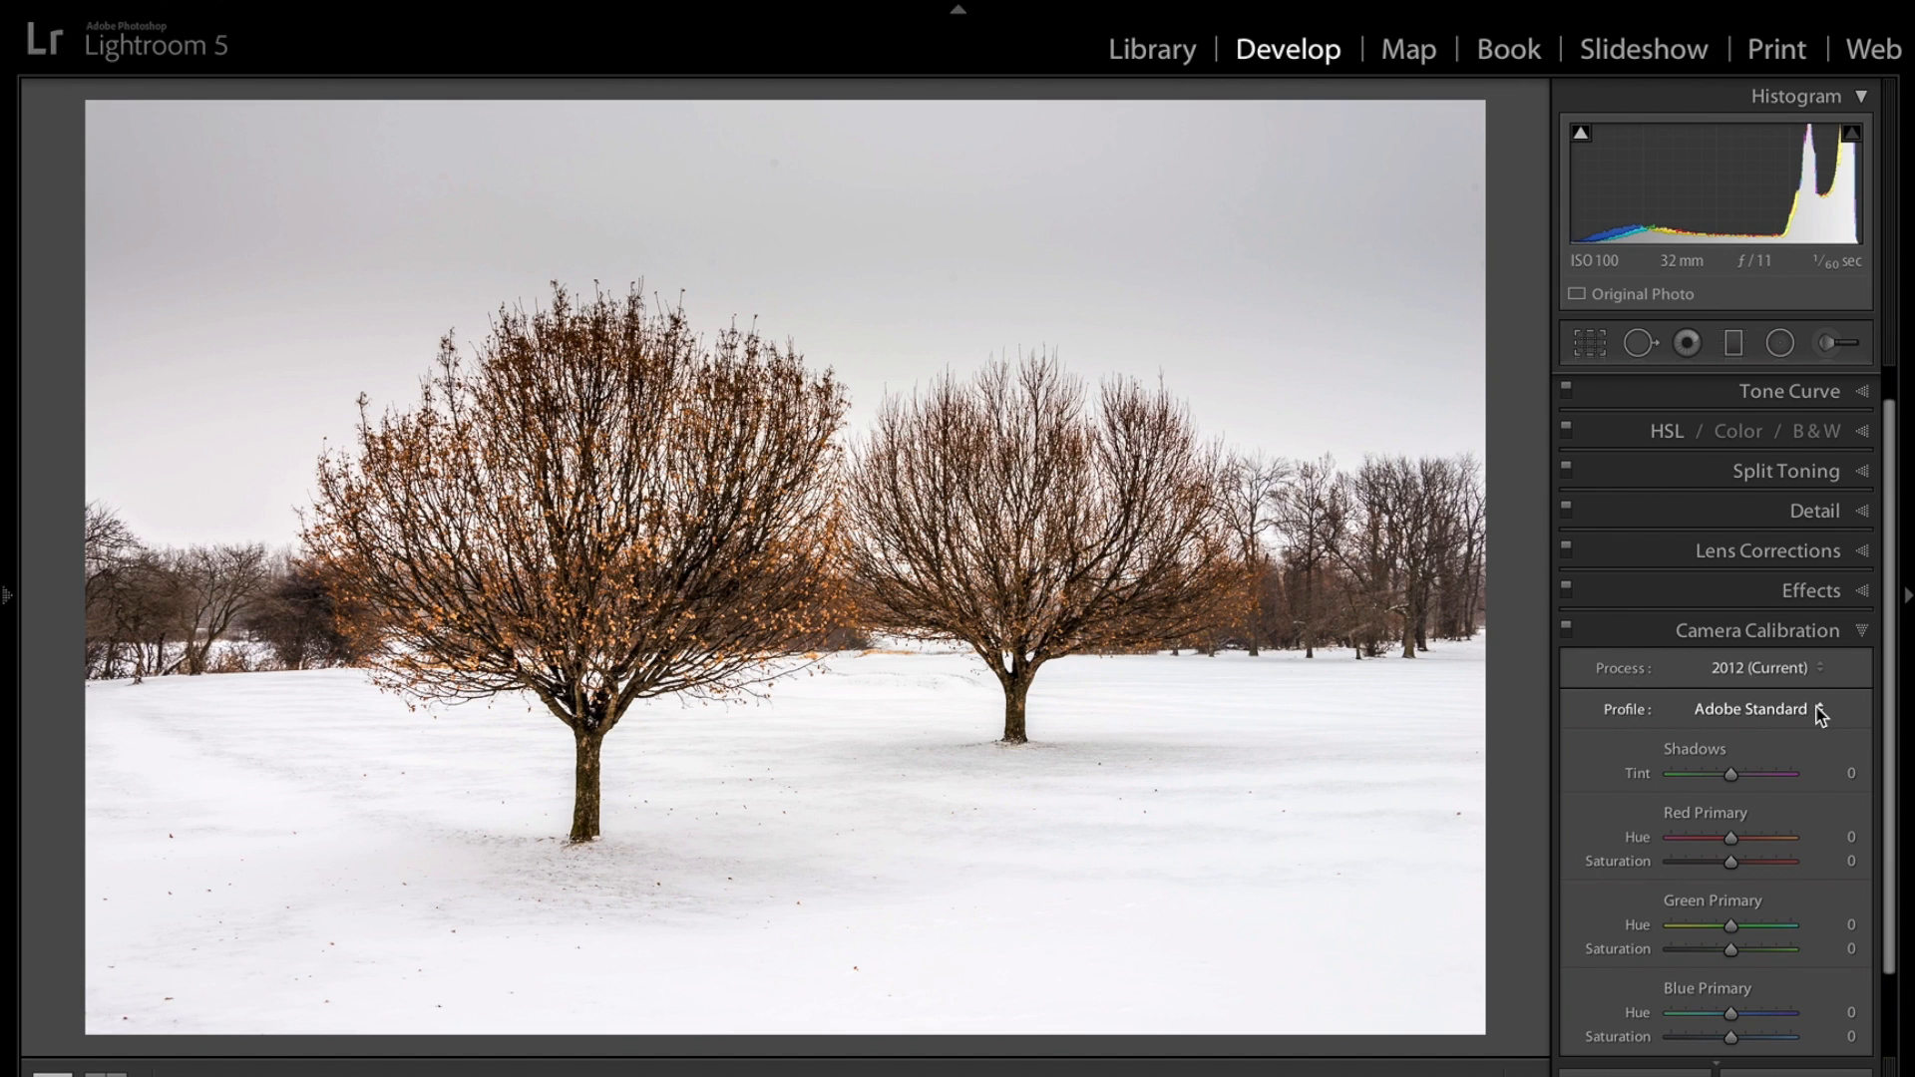
{"action": "left_click", "coordinate": [1822, 711]}
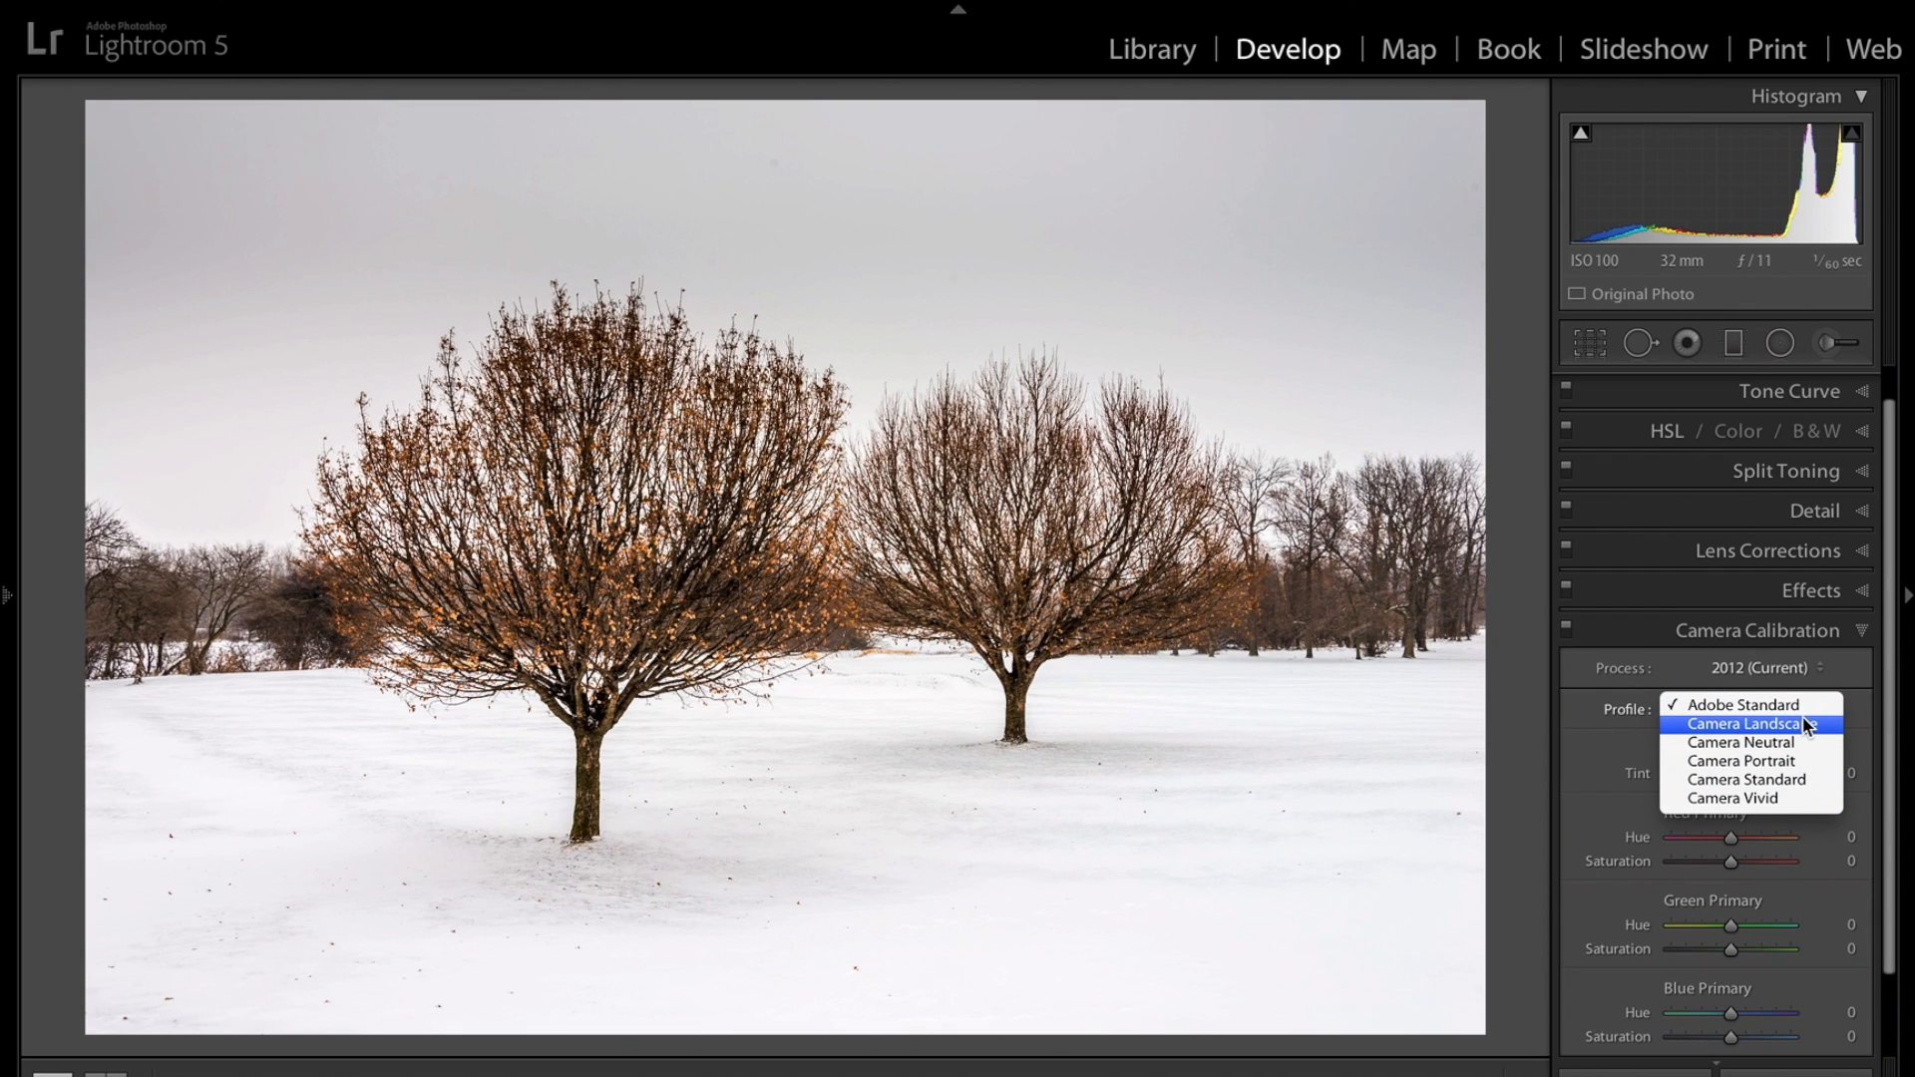
{"action": "left_click", "coordinate": [1803, 722]}
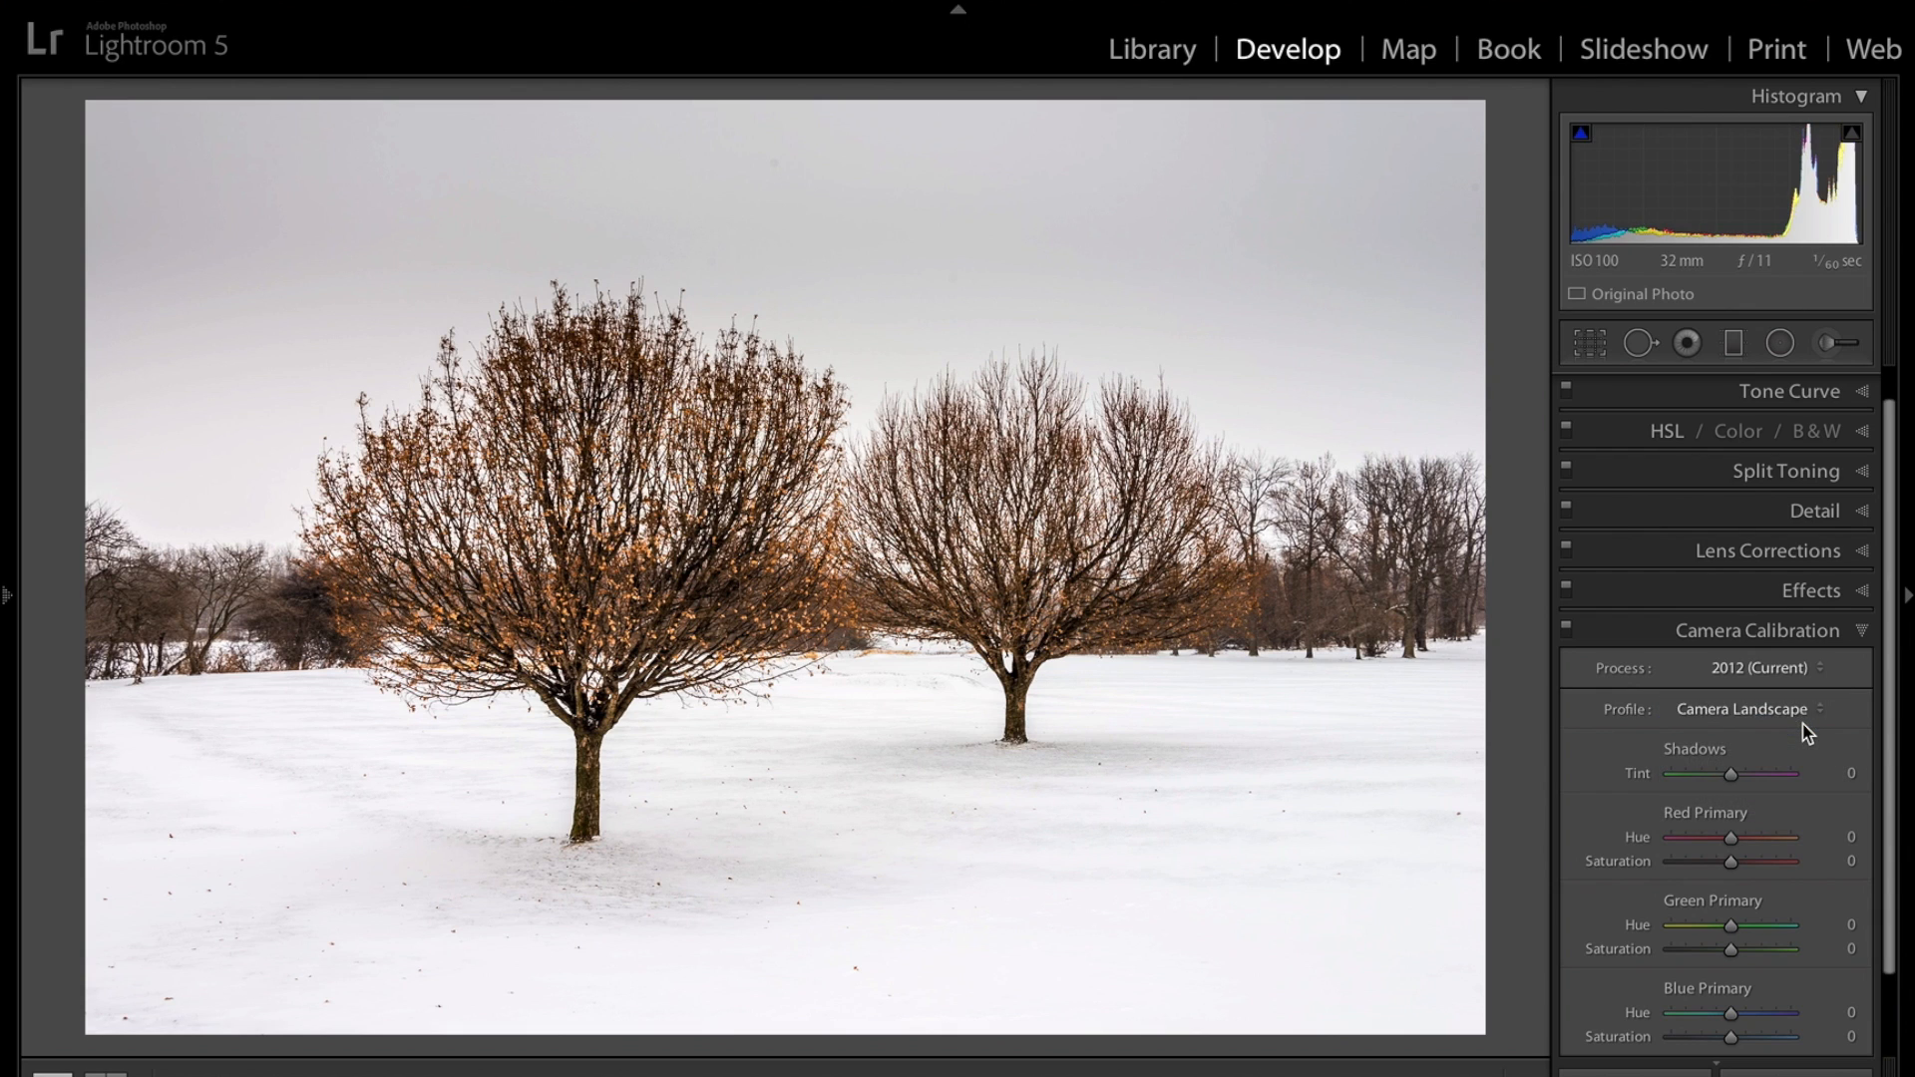
Try the Camera Vivid profile, then switch back to Camera Landscape.
{"action": "left_click", "coordinate": [1800, 709]}
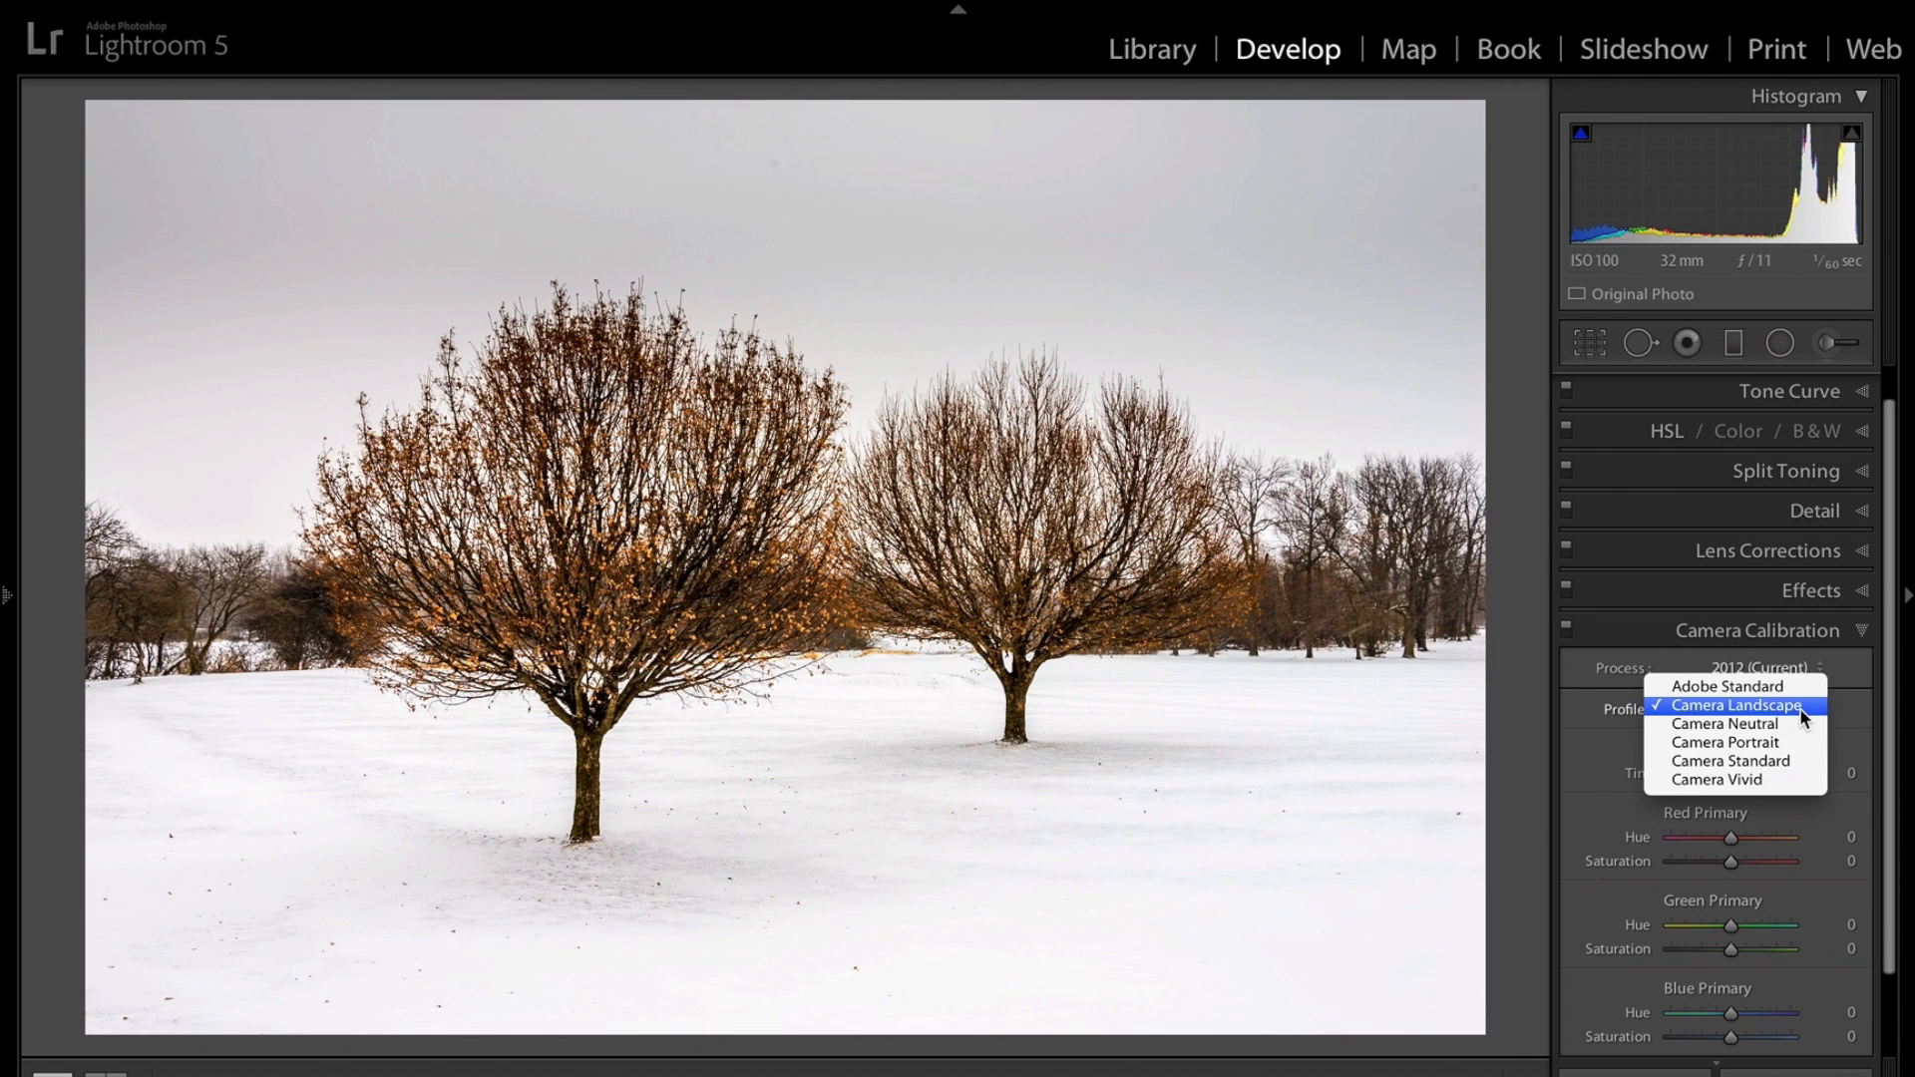
{"action": "left_click", "coordinate": [1790, 781]}
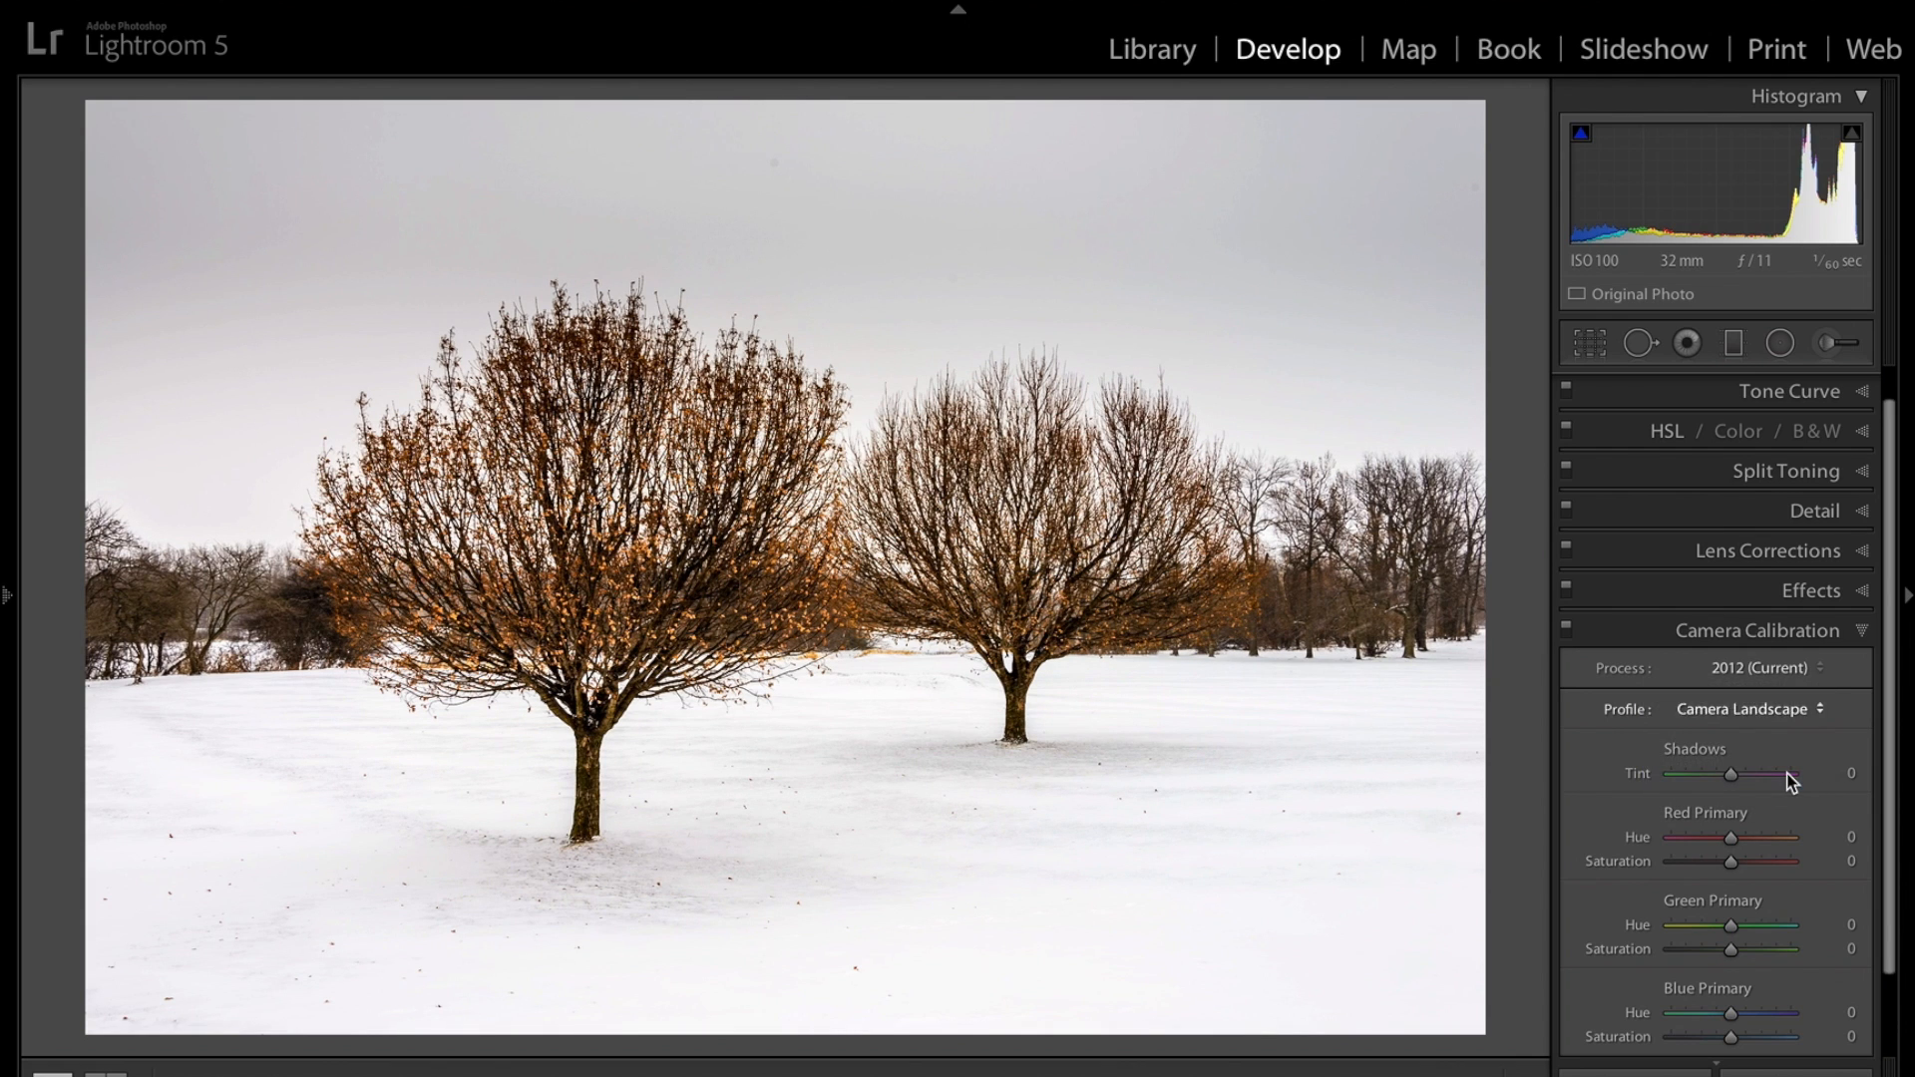
{"action": "left_click", "coordinate": [1811, 712]}
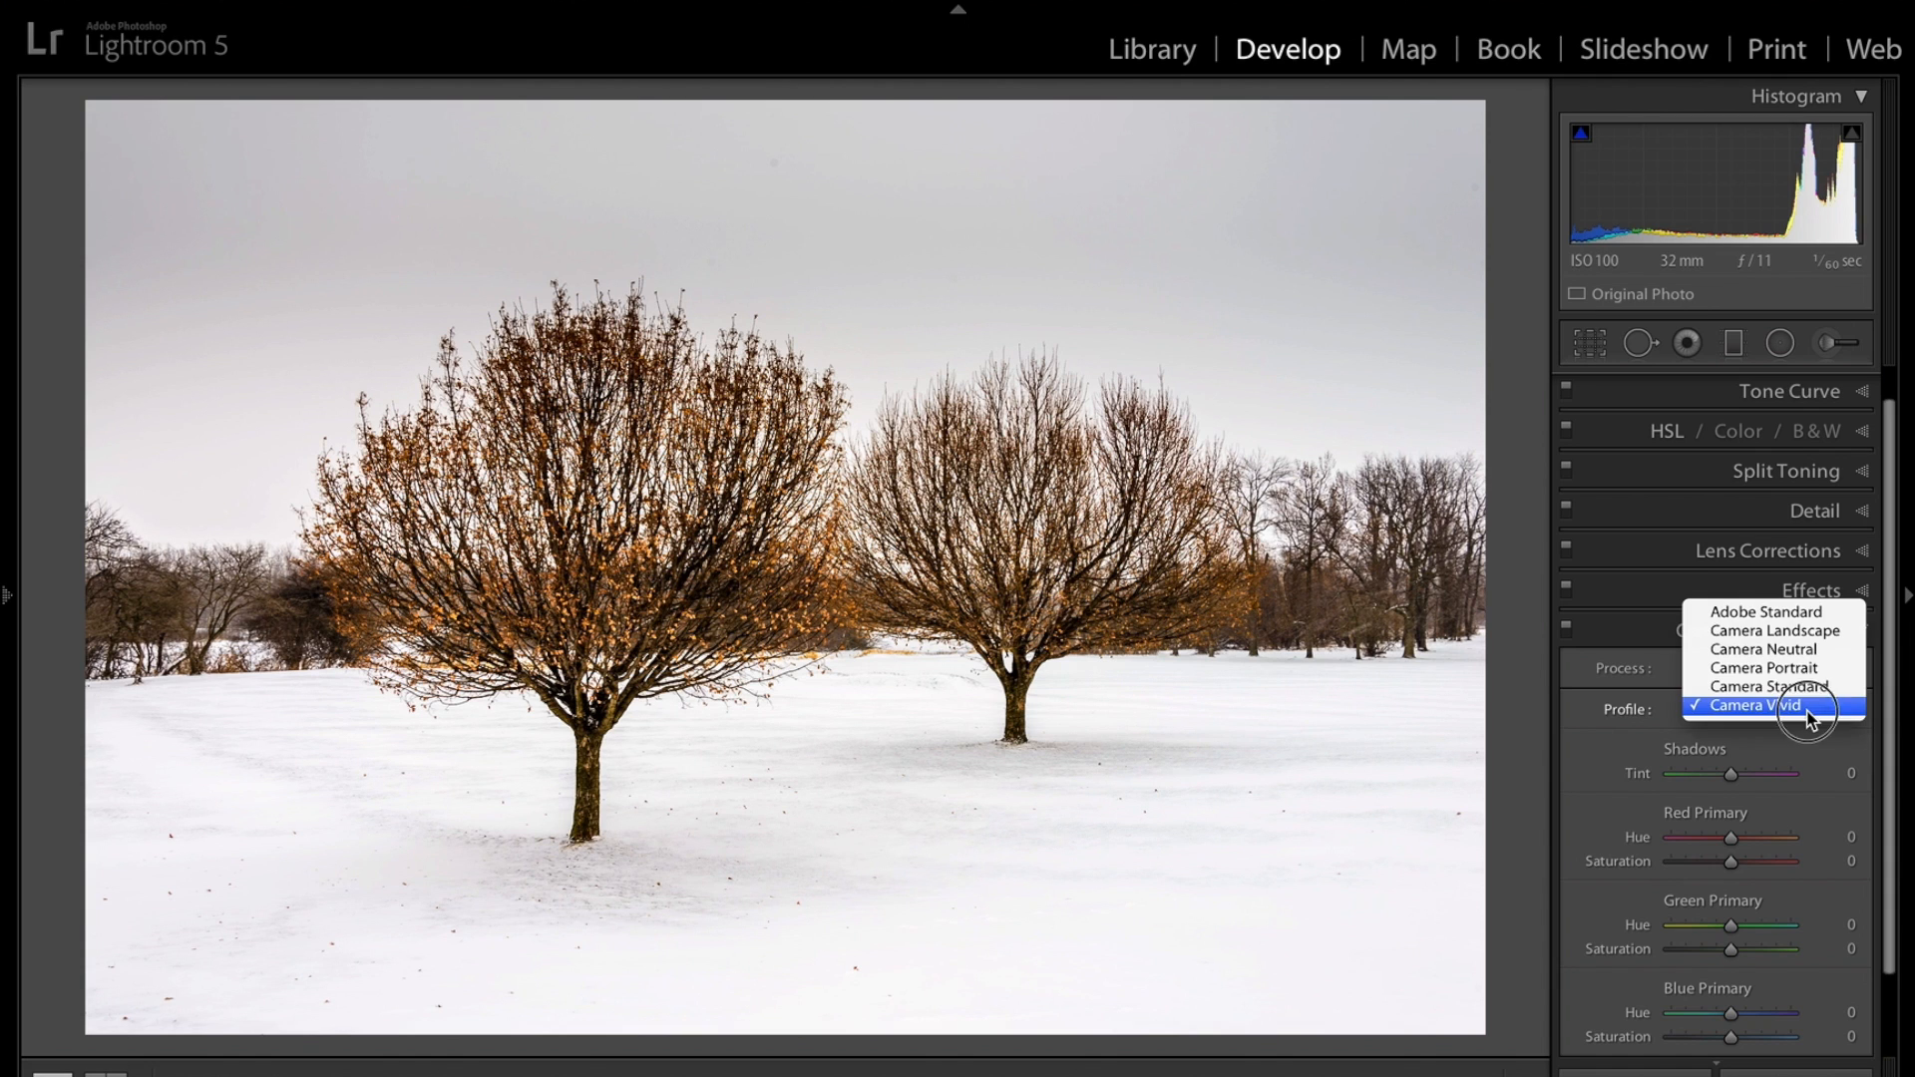
{"action": "left_click", "coordinate": [1823, 634]}
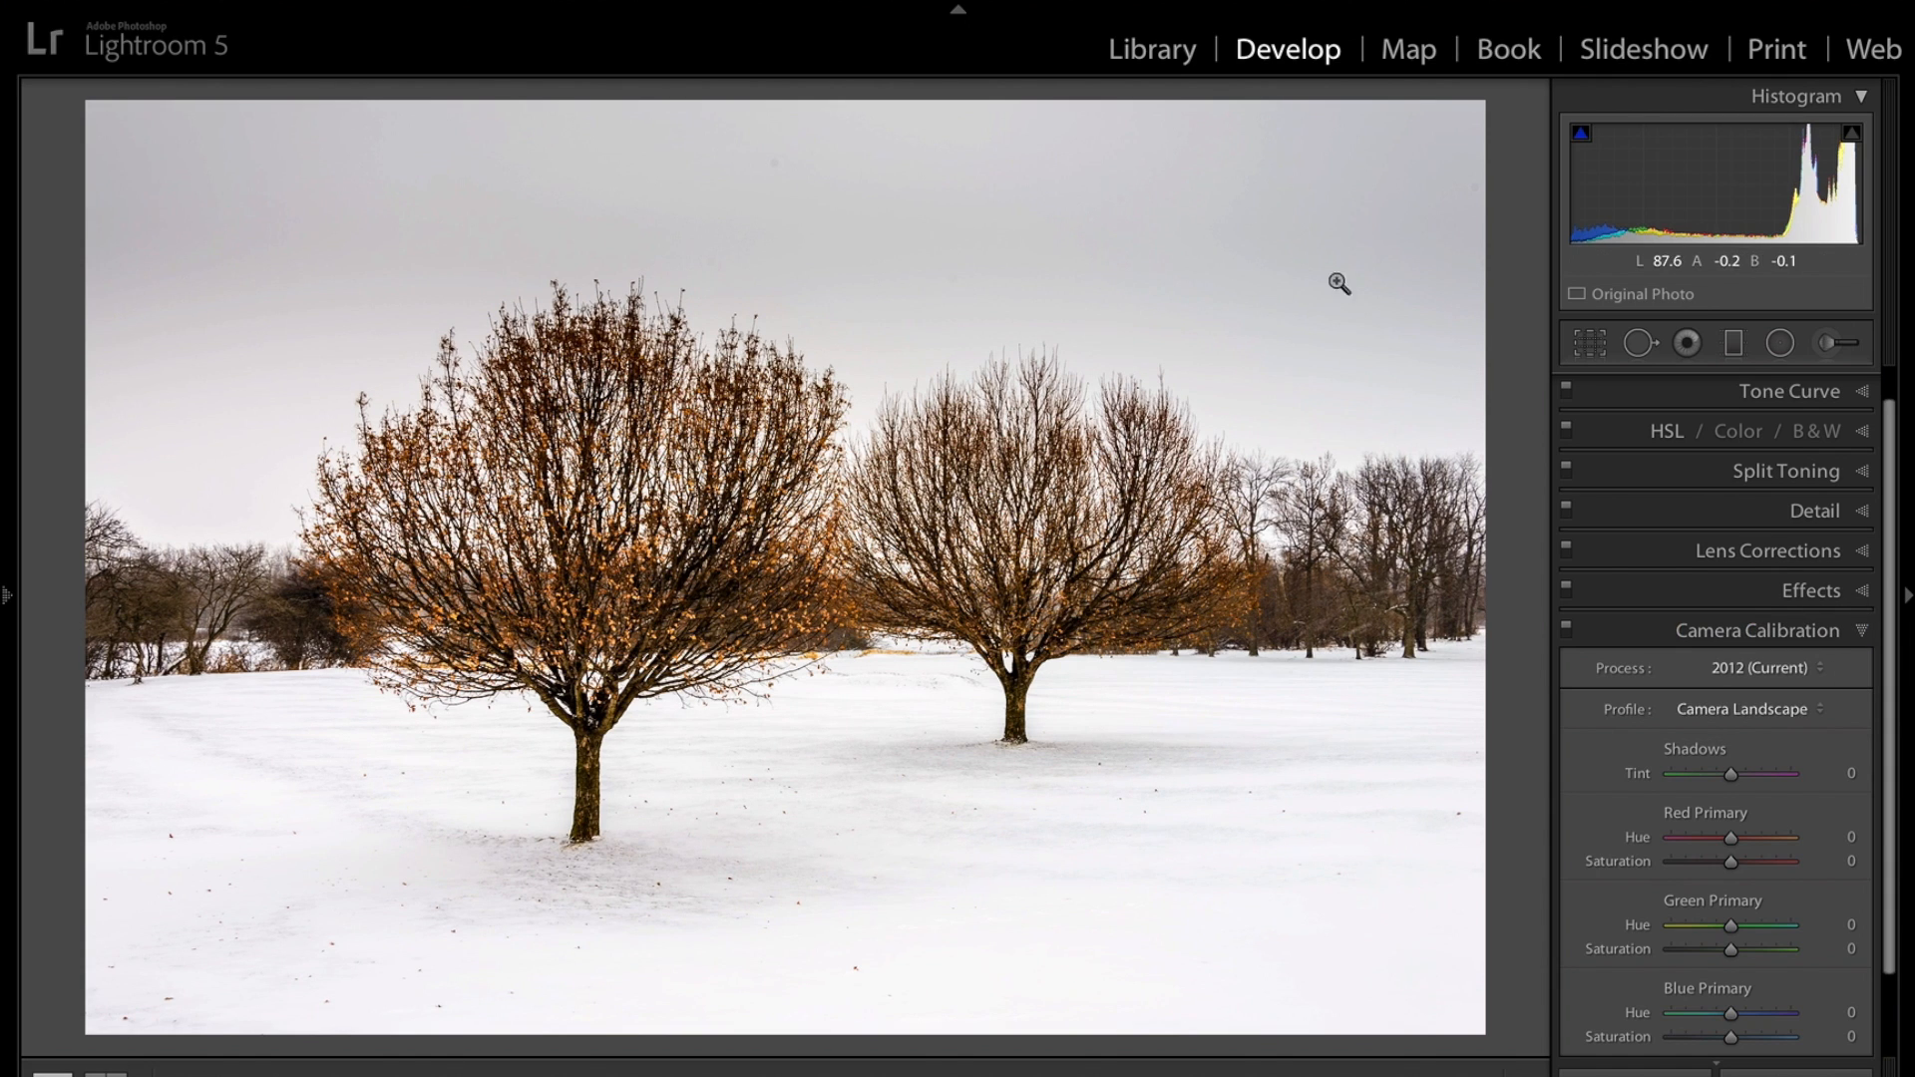
Apply a graduated filter over the sky with Exposure lowered to -1.13.
{"action": "left_click", "coordinate": [1862, 635]}
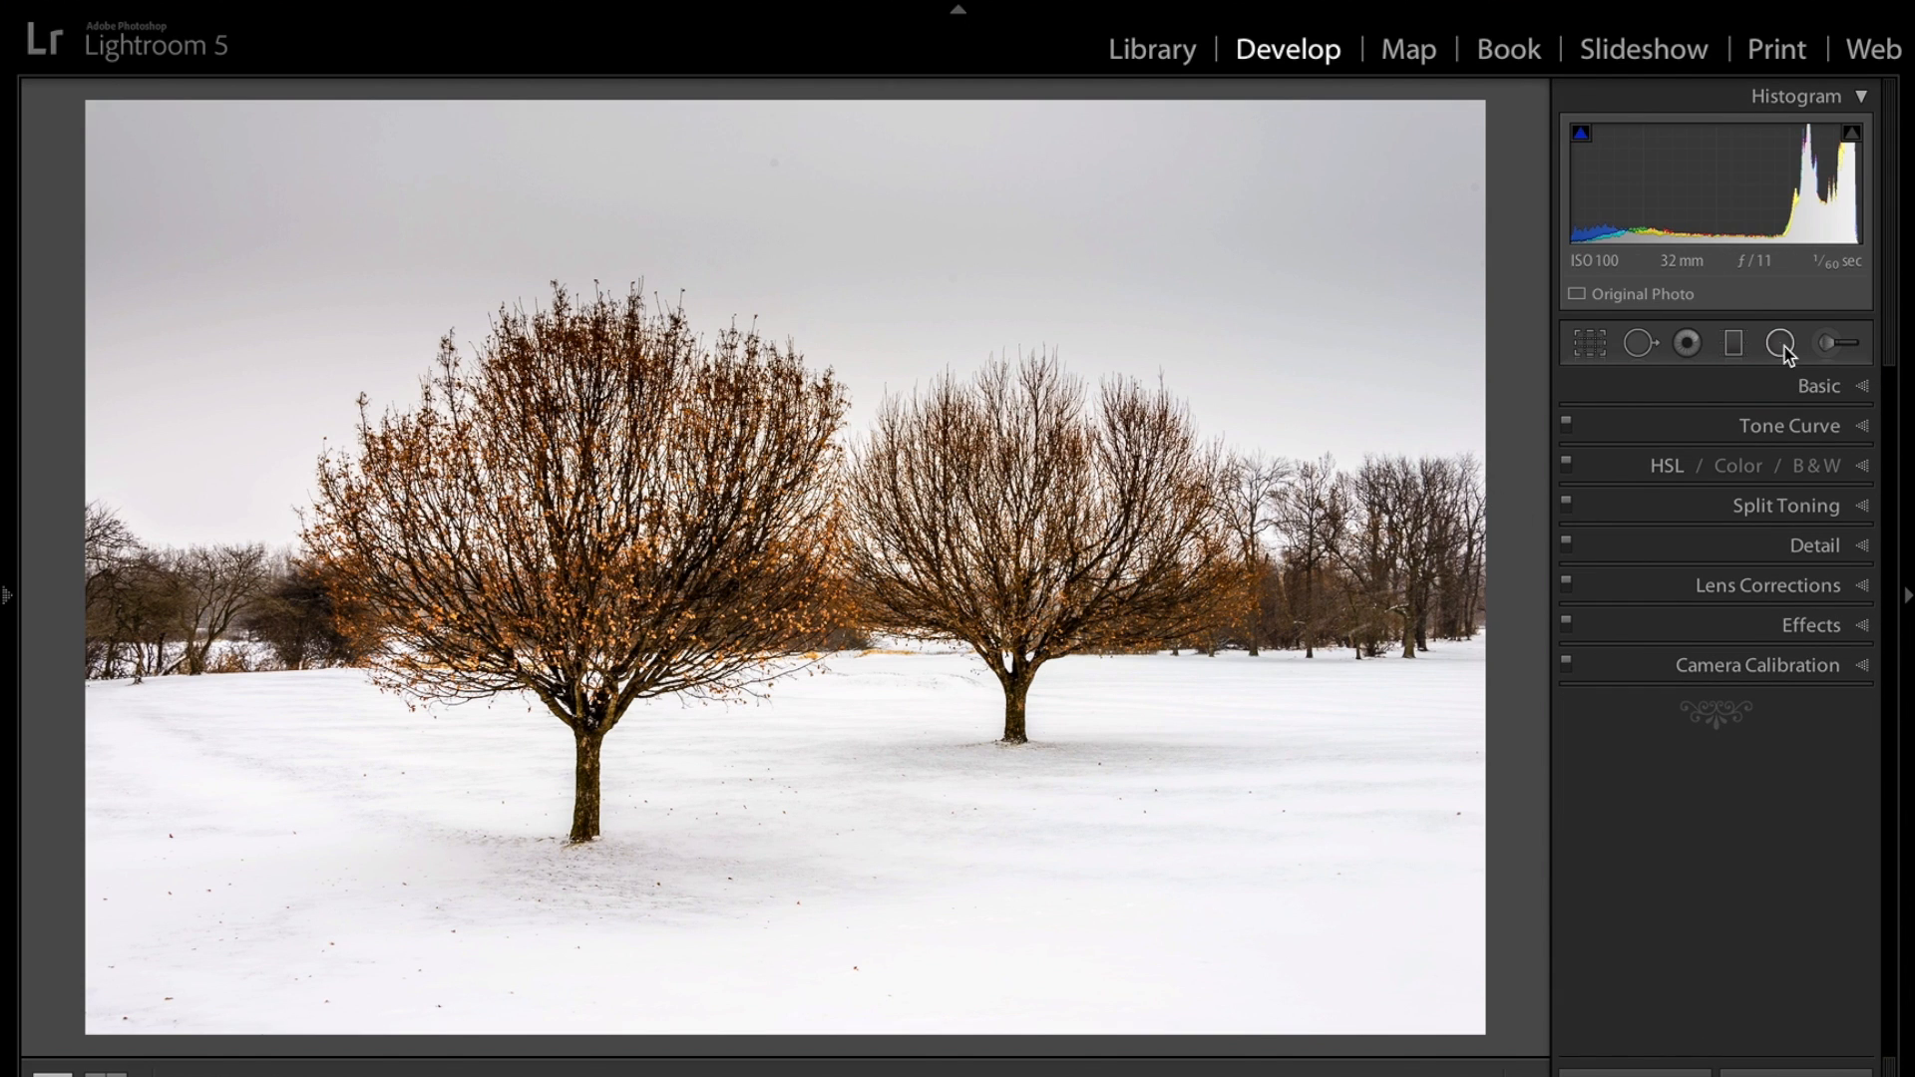
{"action": "left_click", "coordinate": [1735, 343]}
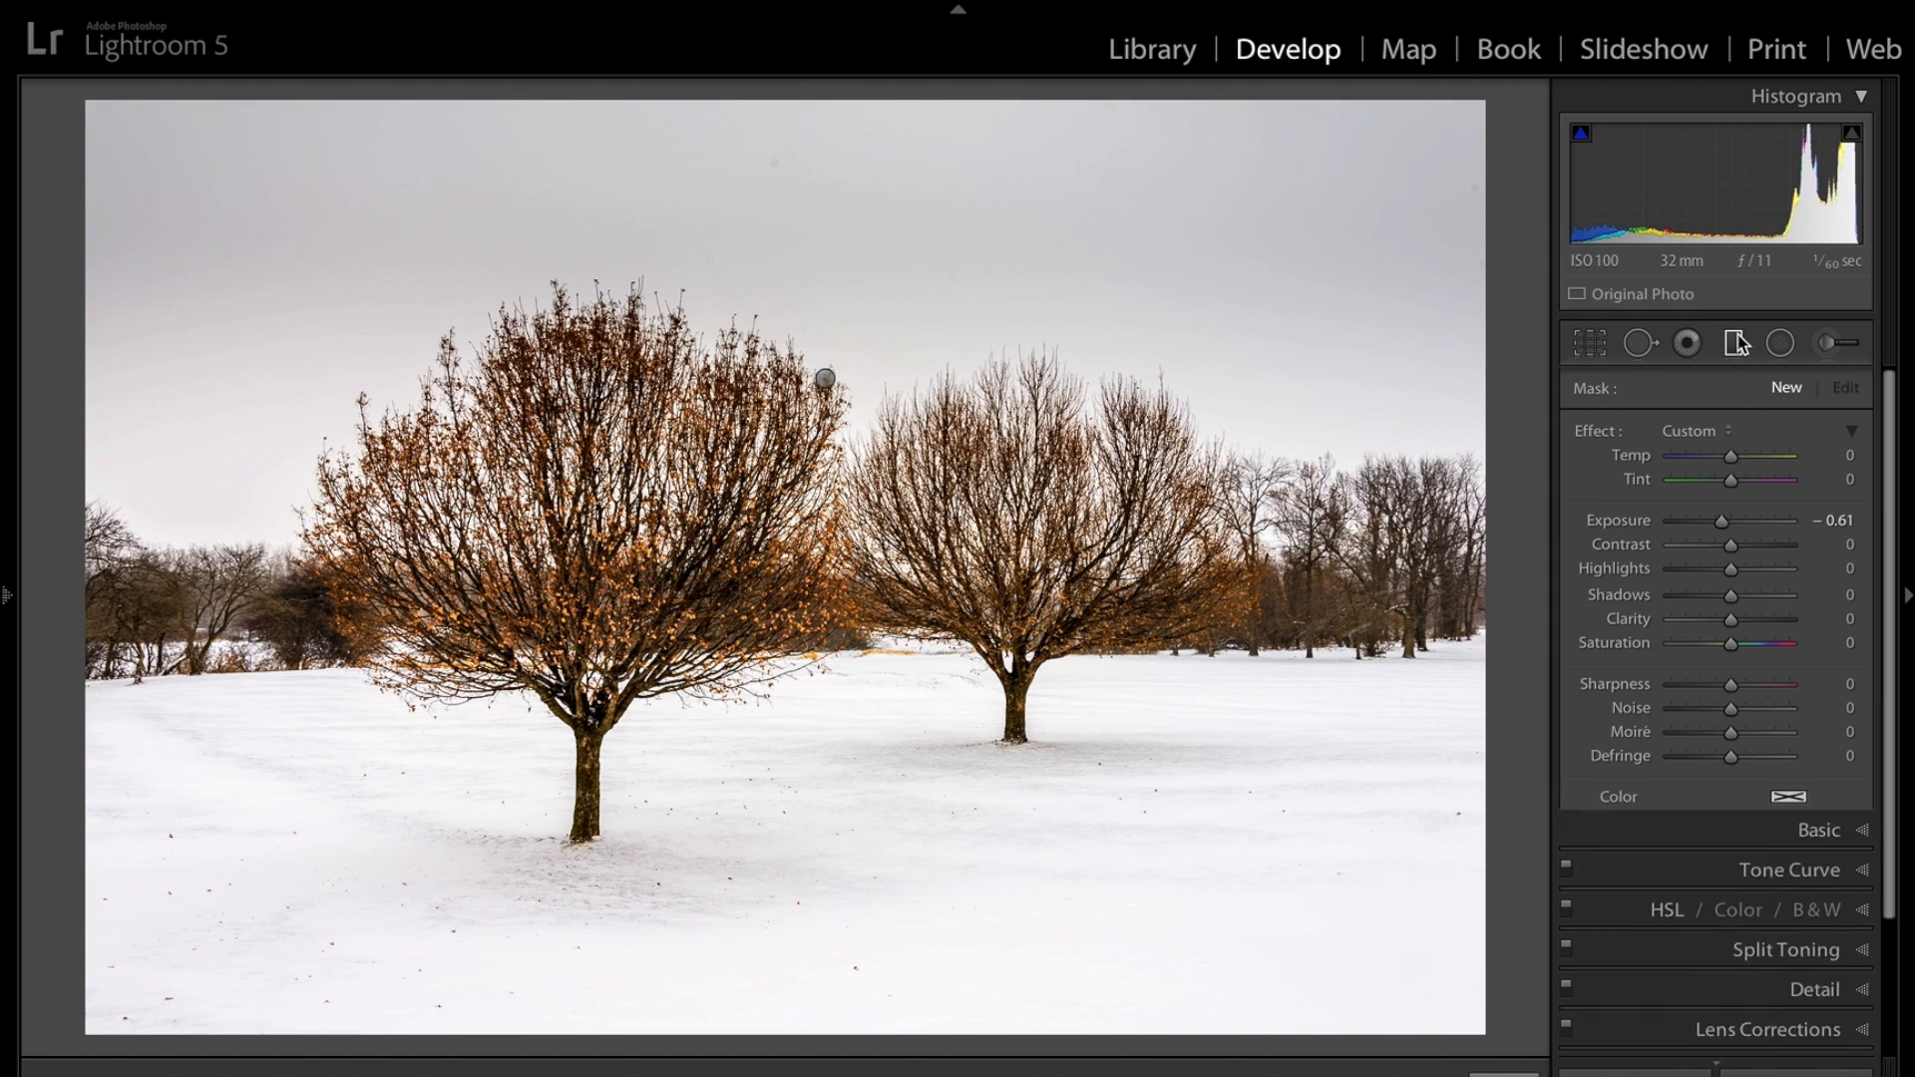
{"action": "left_click", "coordinate": [1727, 525]}
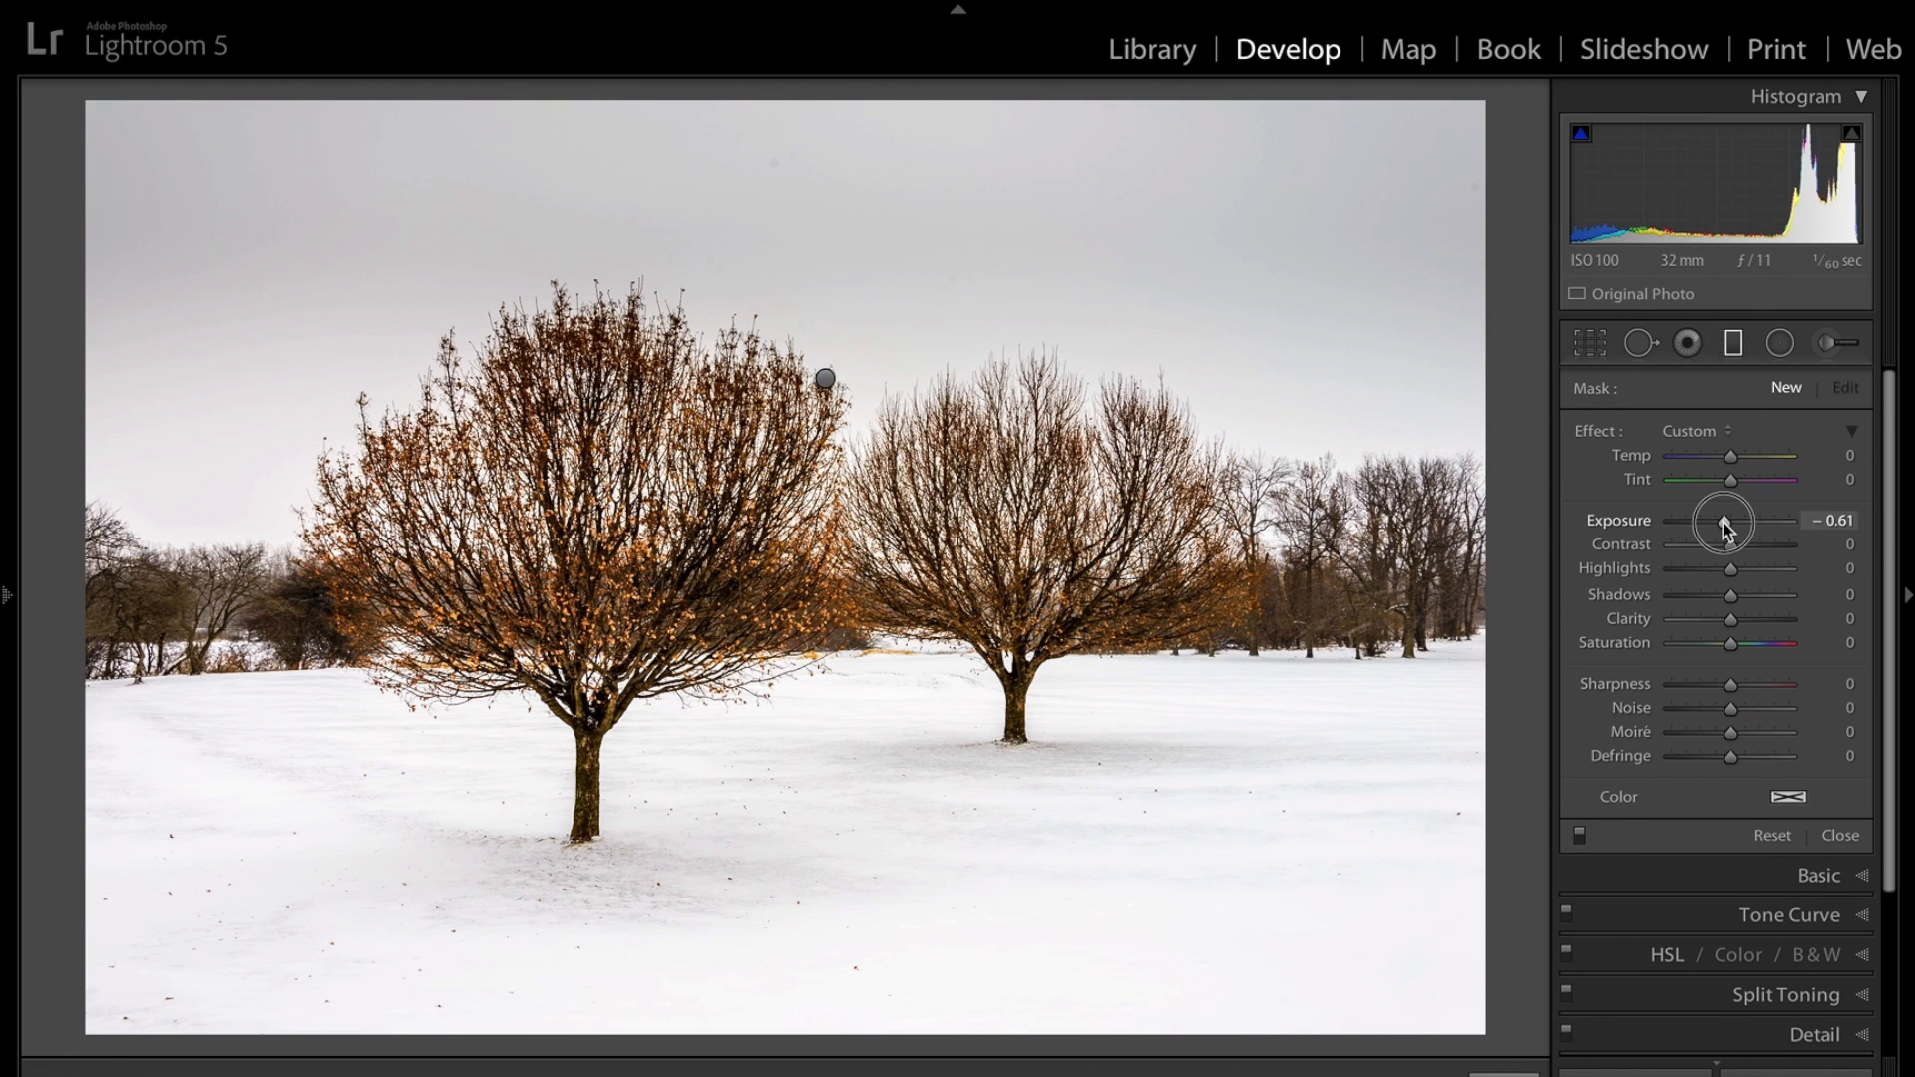
{"action": "left_click_drag", "start_coordinate": [1720, 520], "coordinate": [1717, 522]}
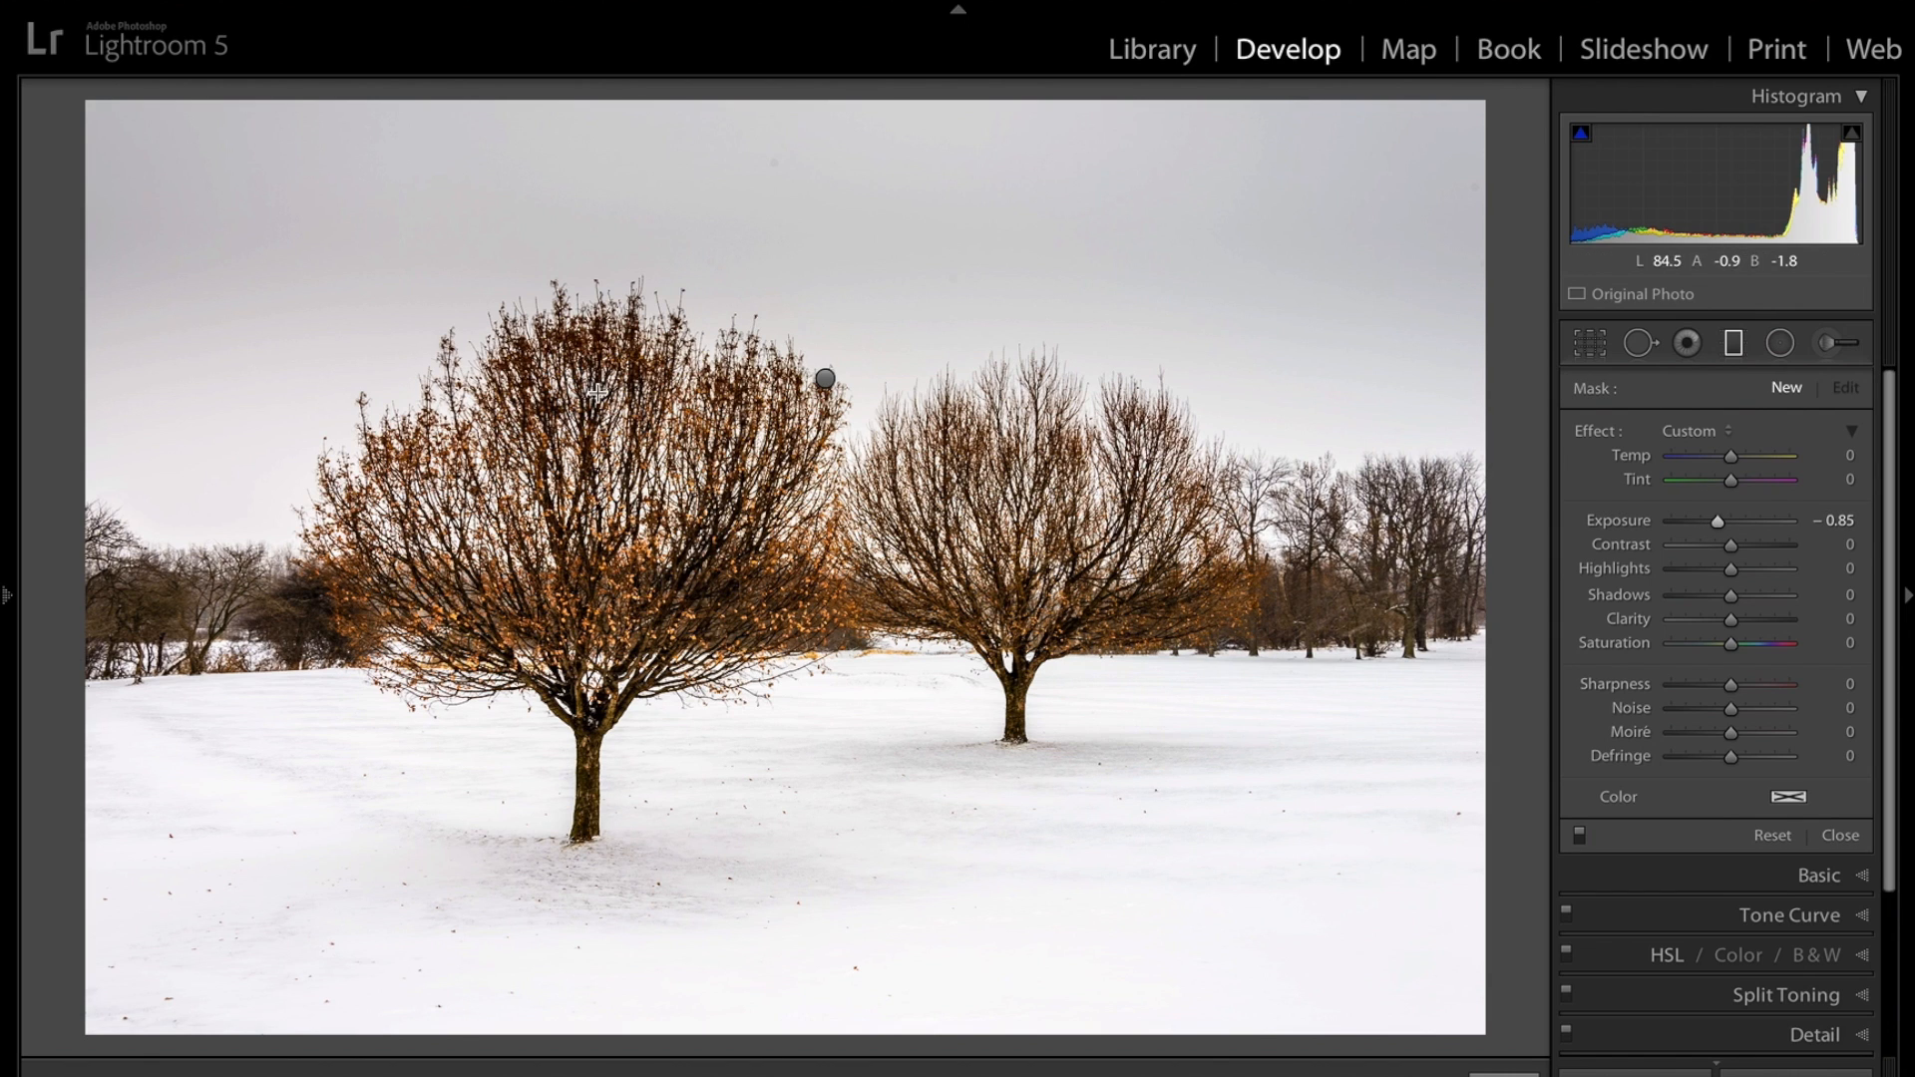
{"action": "left_click", "coordinate": [824, 379]}
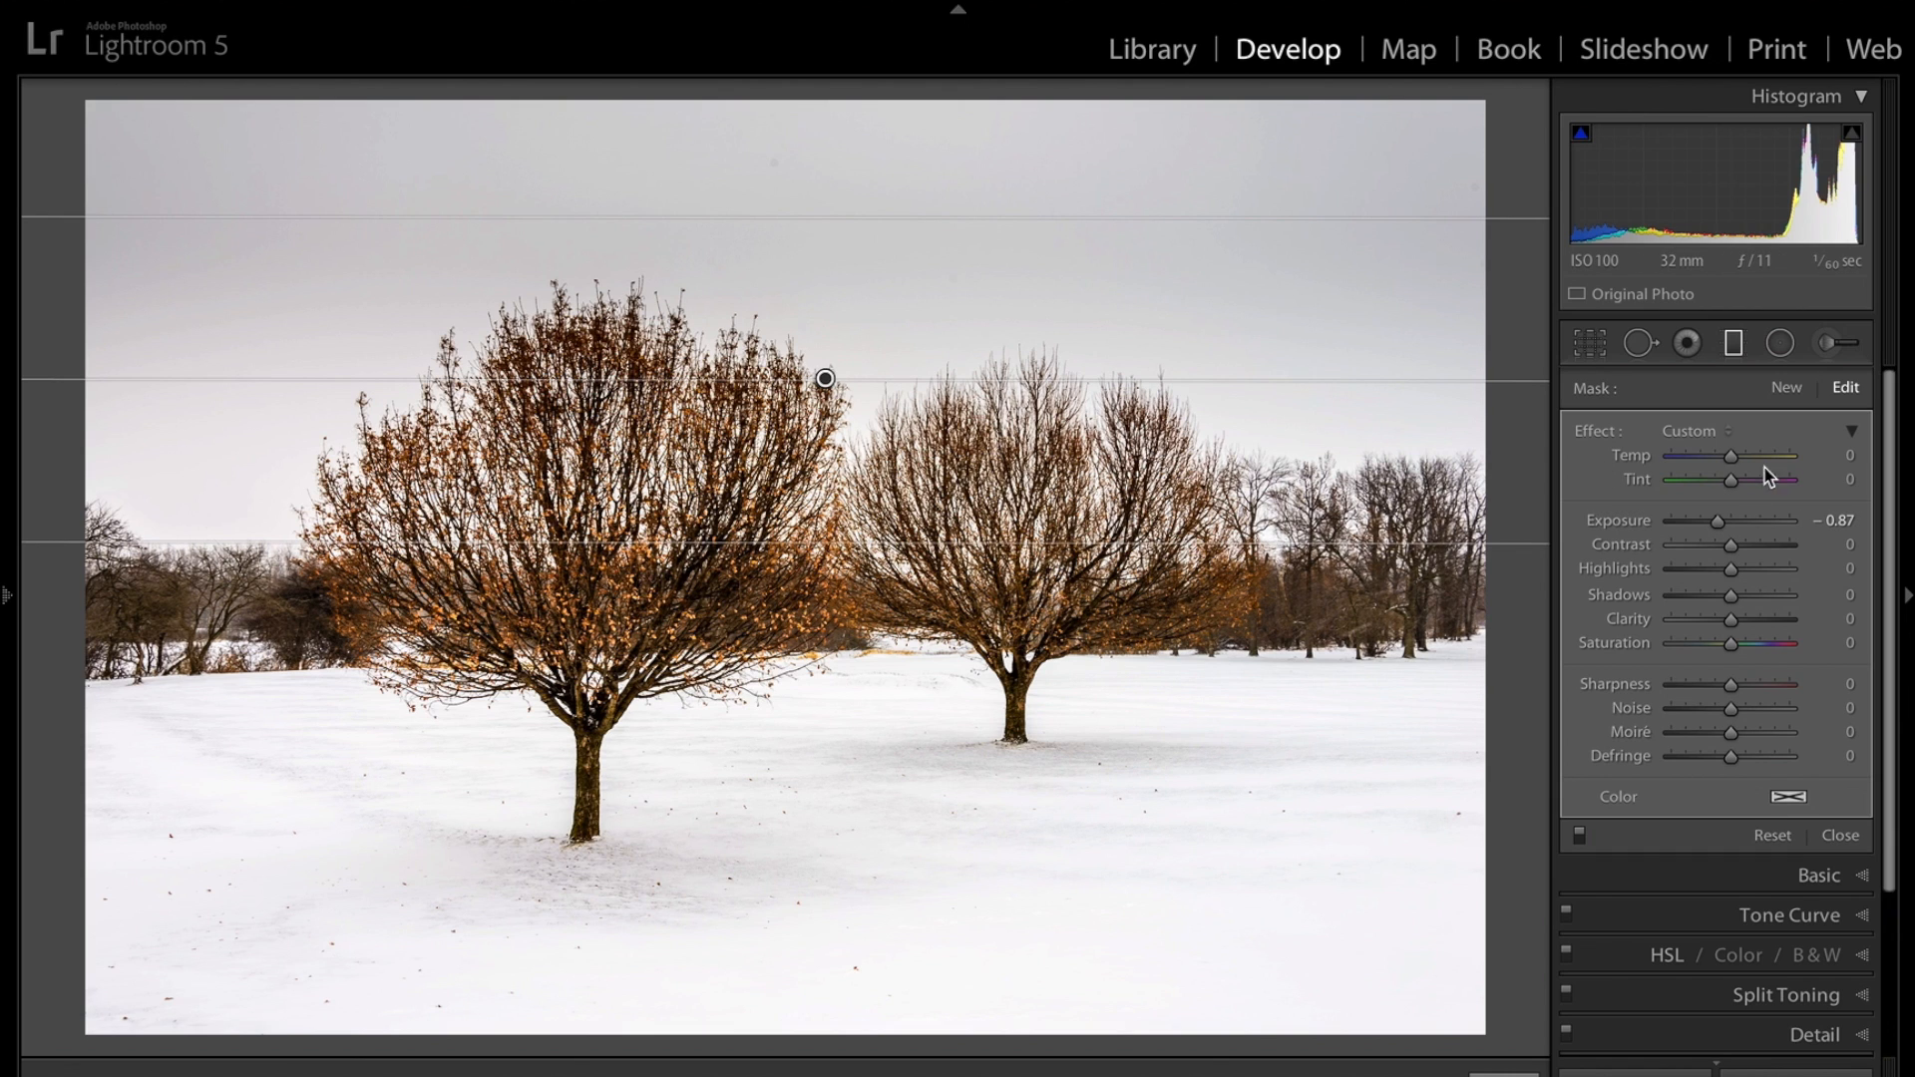
{"action": "left_click_drag", "start_coordinate": [1719, 522], "coordinate": [1714, 522]}
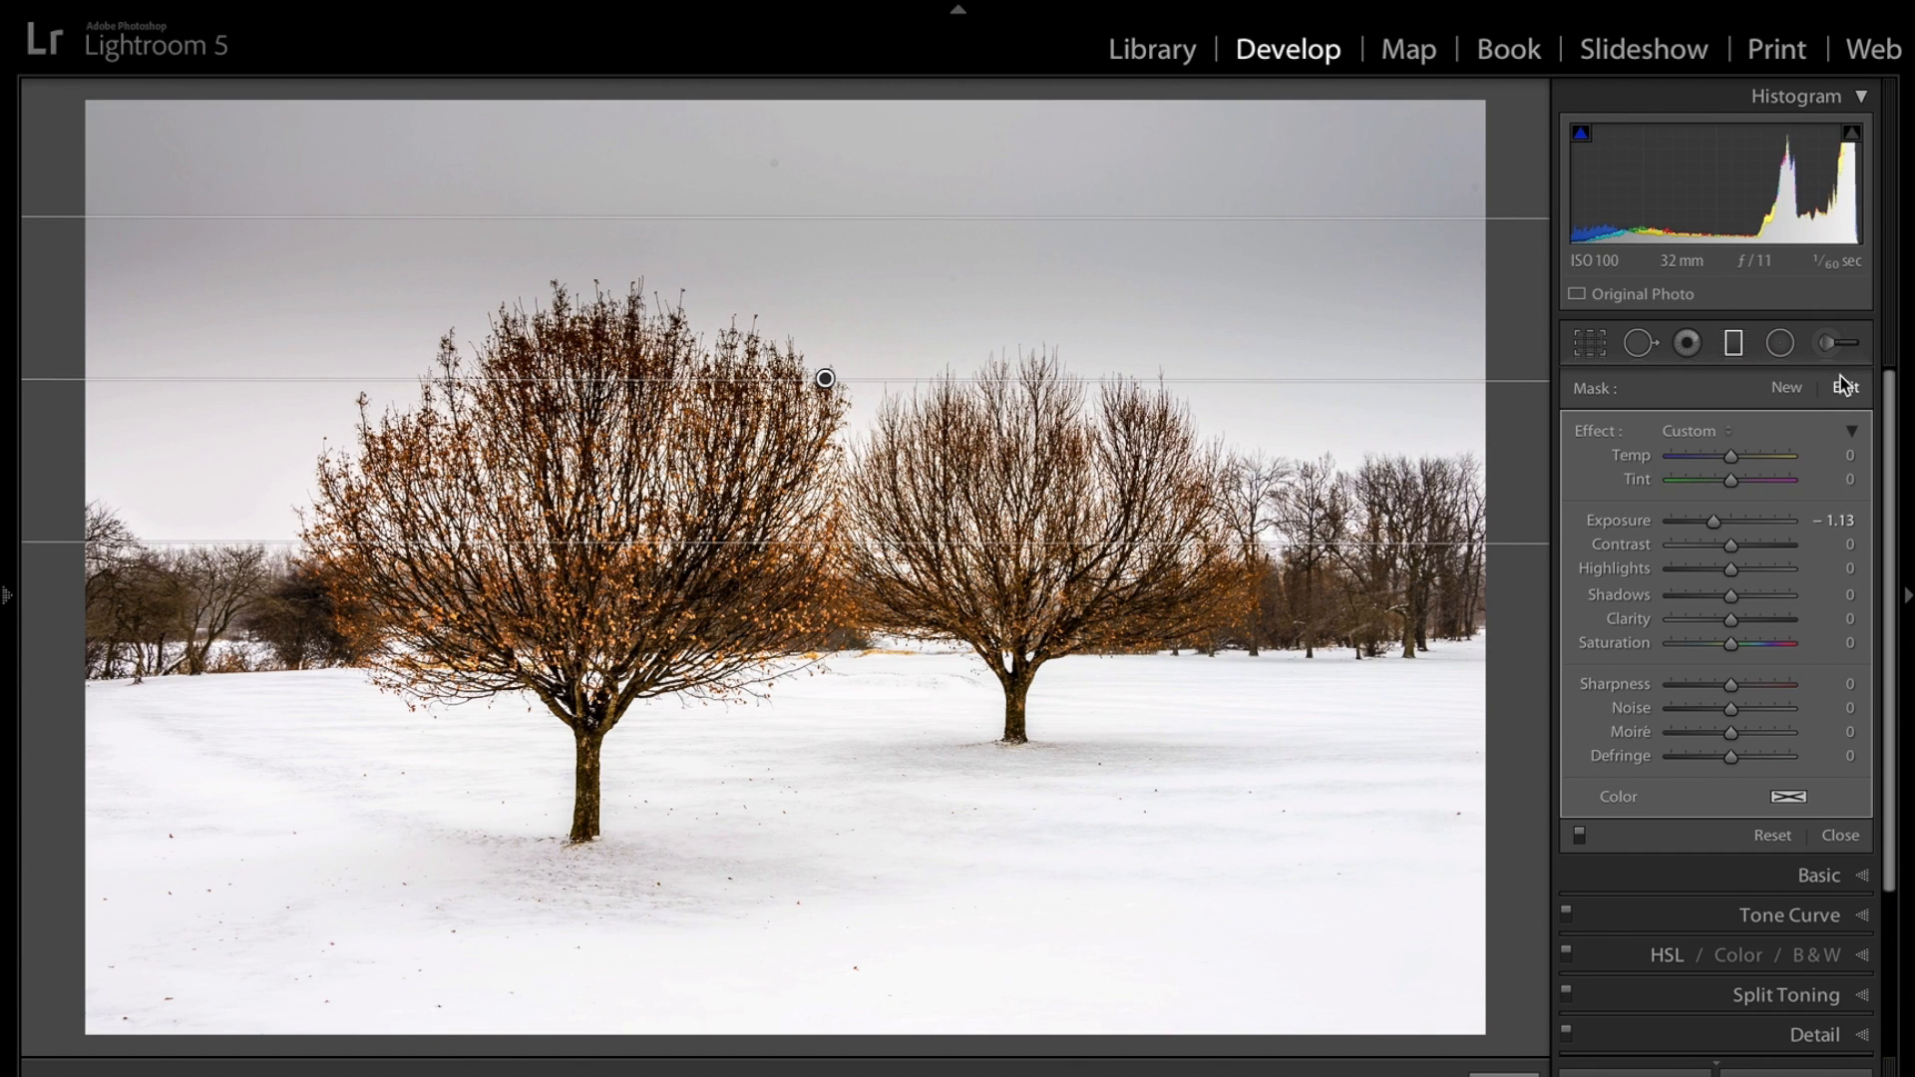
{"action": "left_click", "coordinate": [1721, 348]}
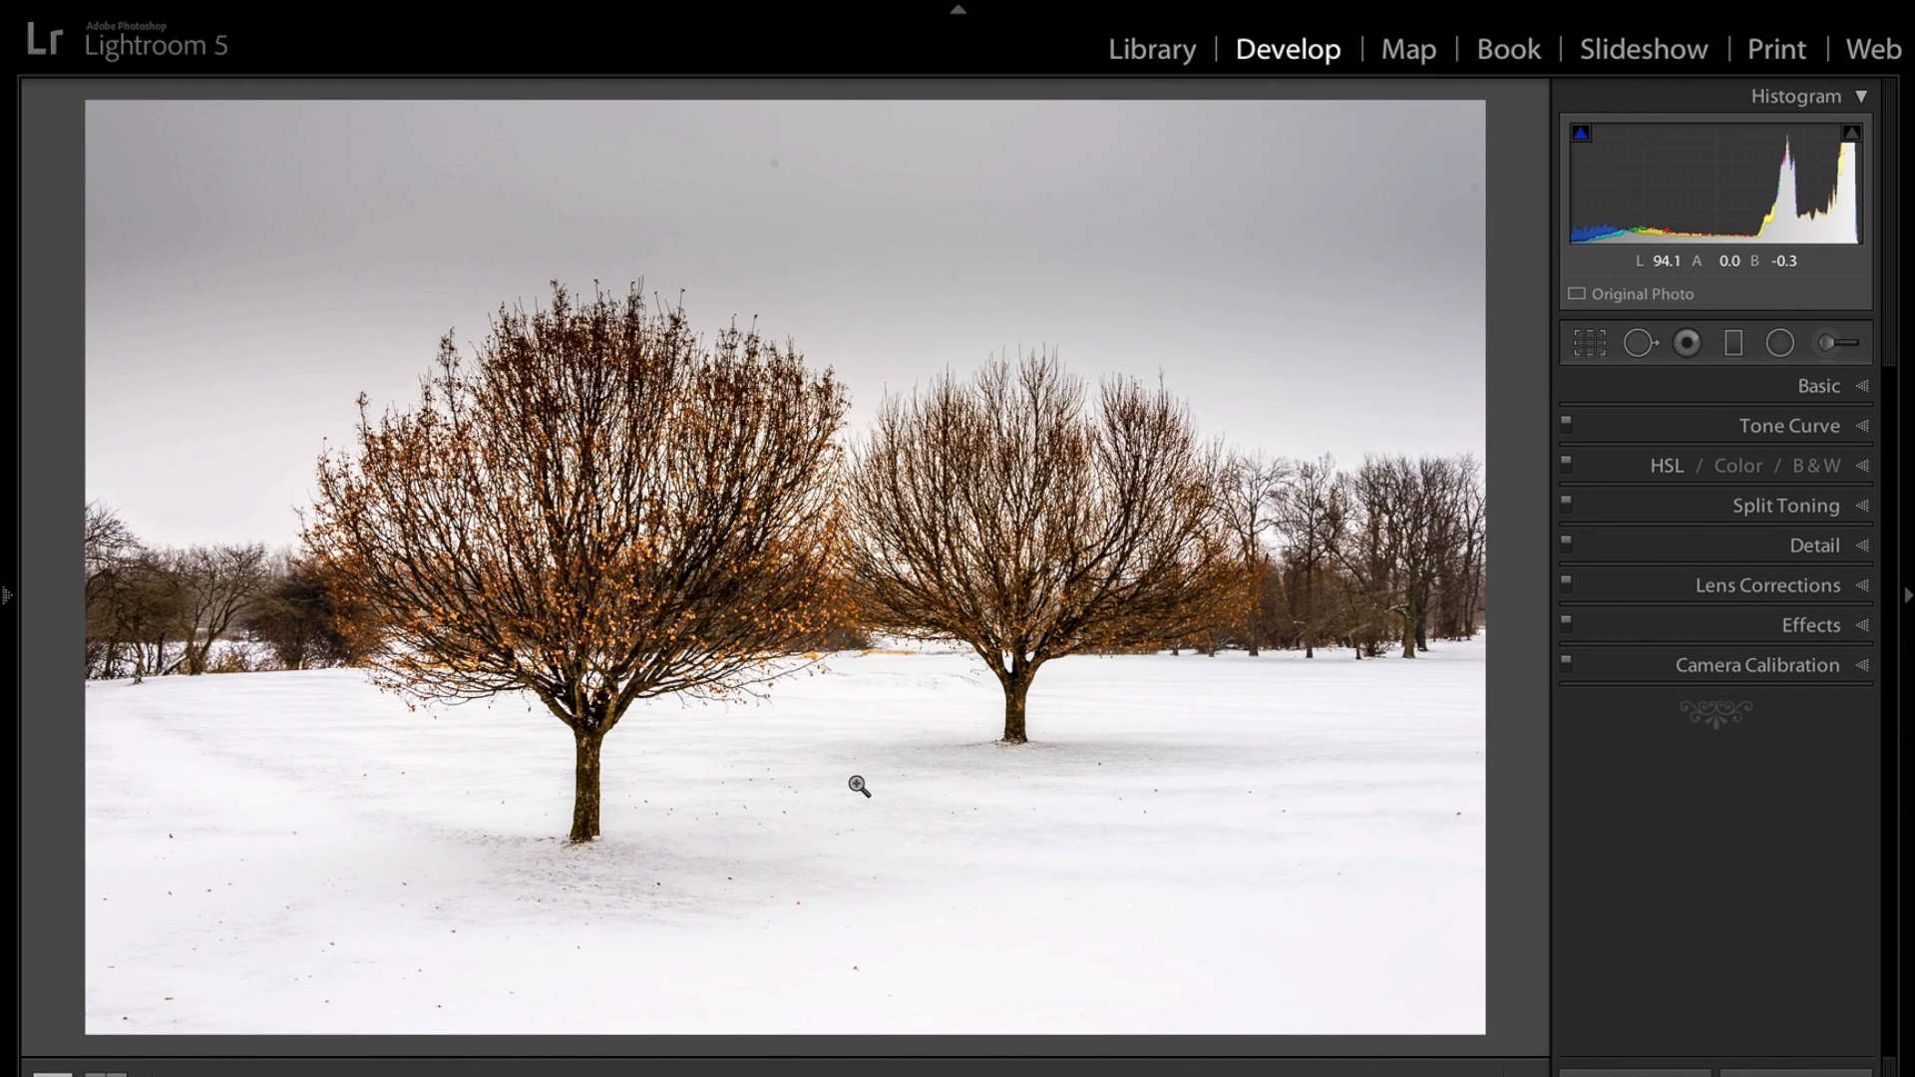
Open the snowy reed-grass photo from the filmstrip and raise its Exposure to +0.80.
{"action": "mouse_move", "coordinate": [558, 1072]}
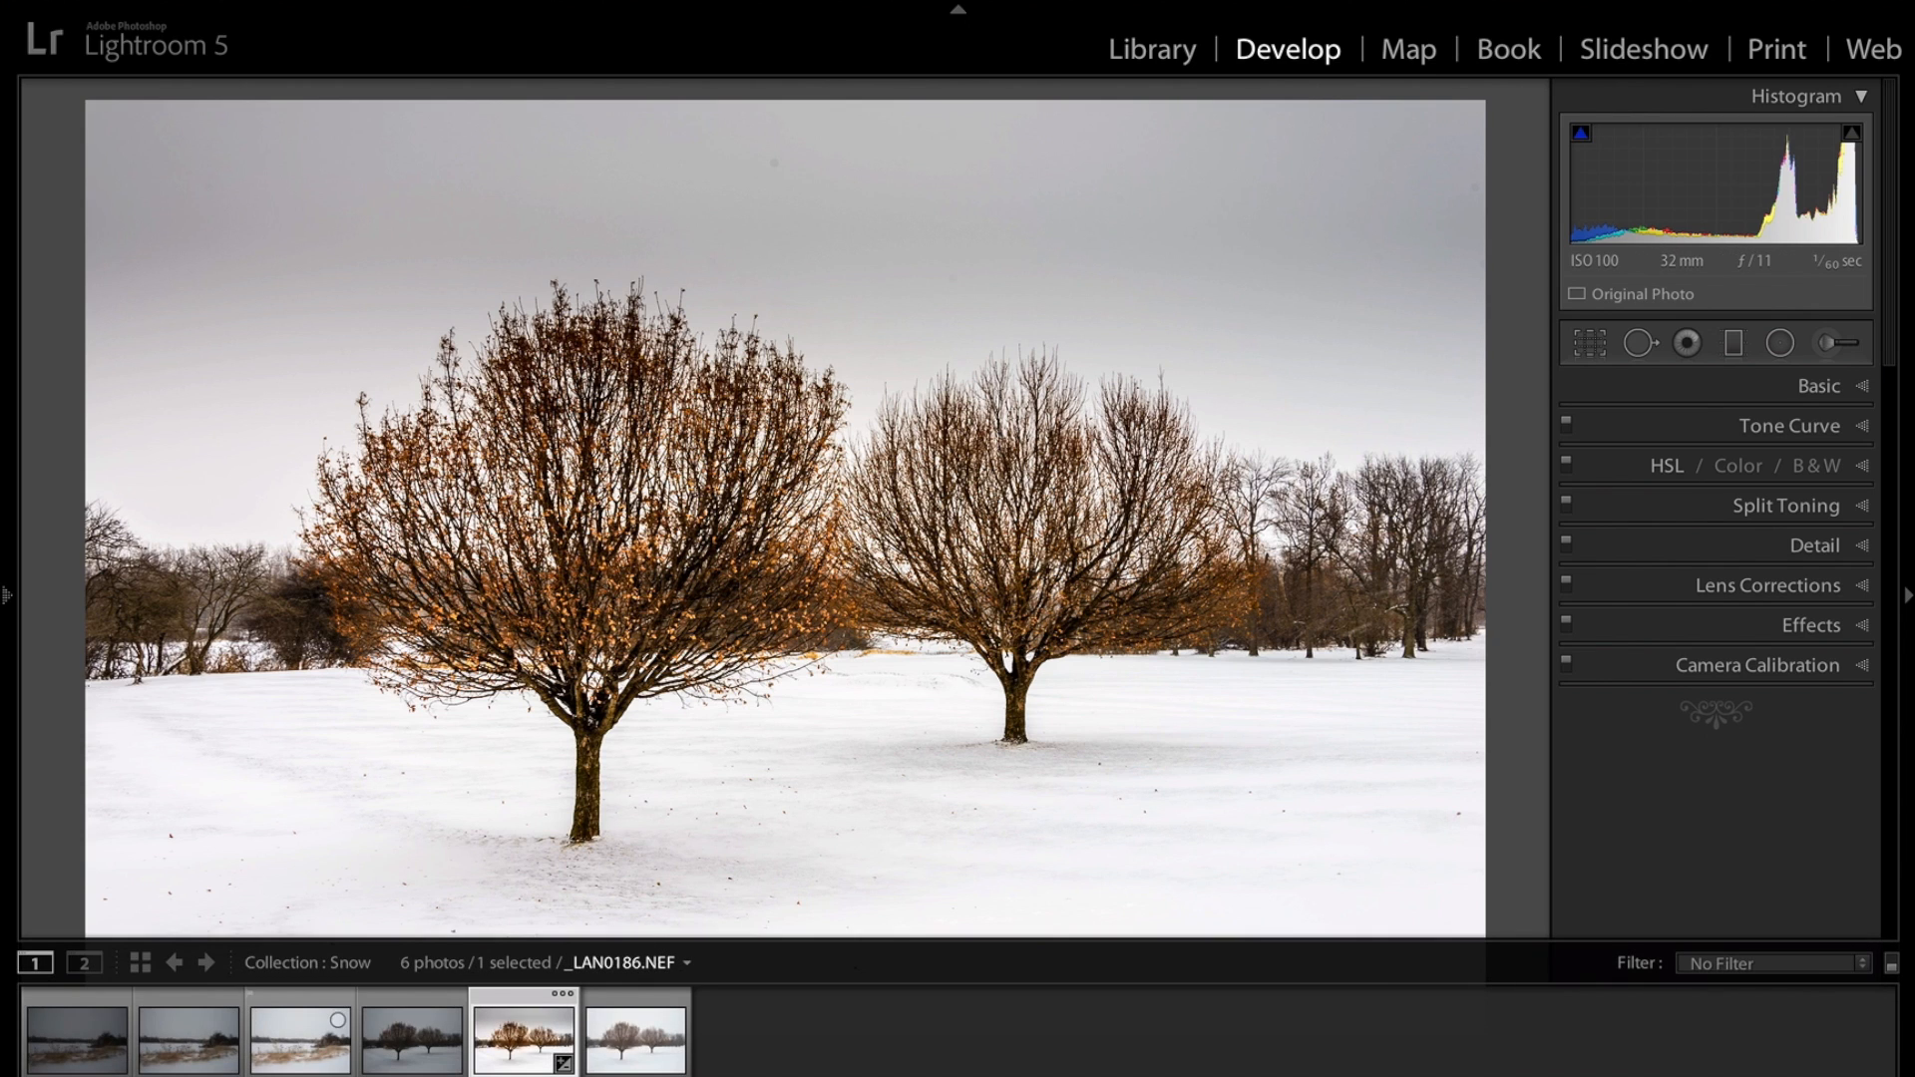
{"action": "left_click", "coordinate": [202, 1050]}
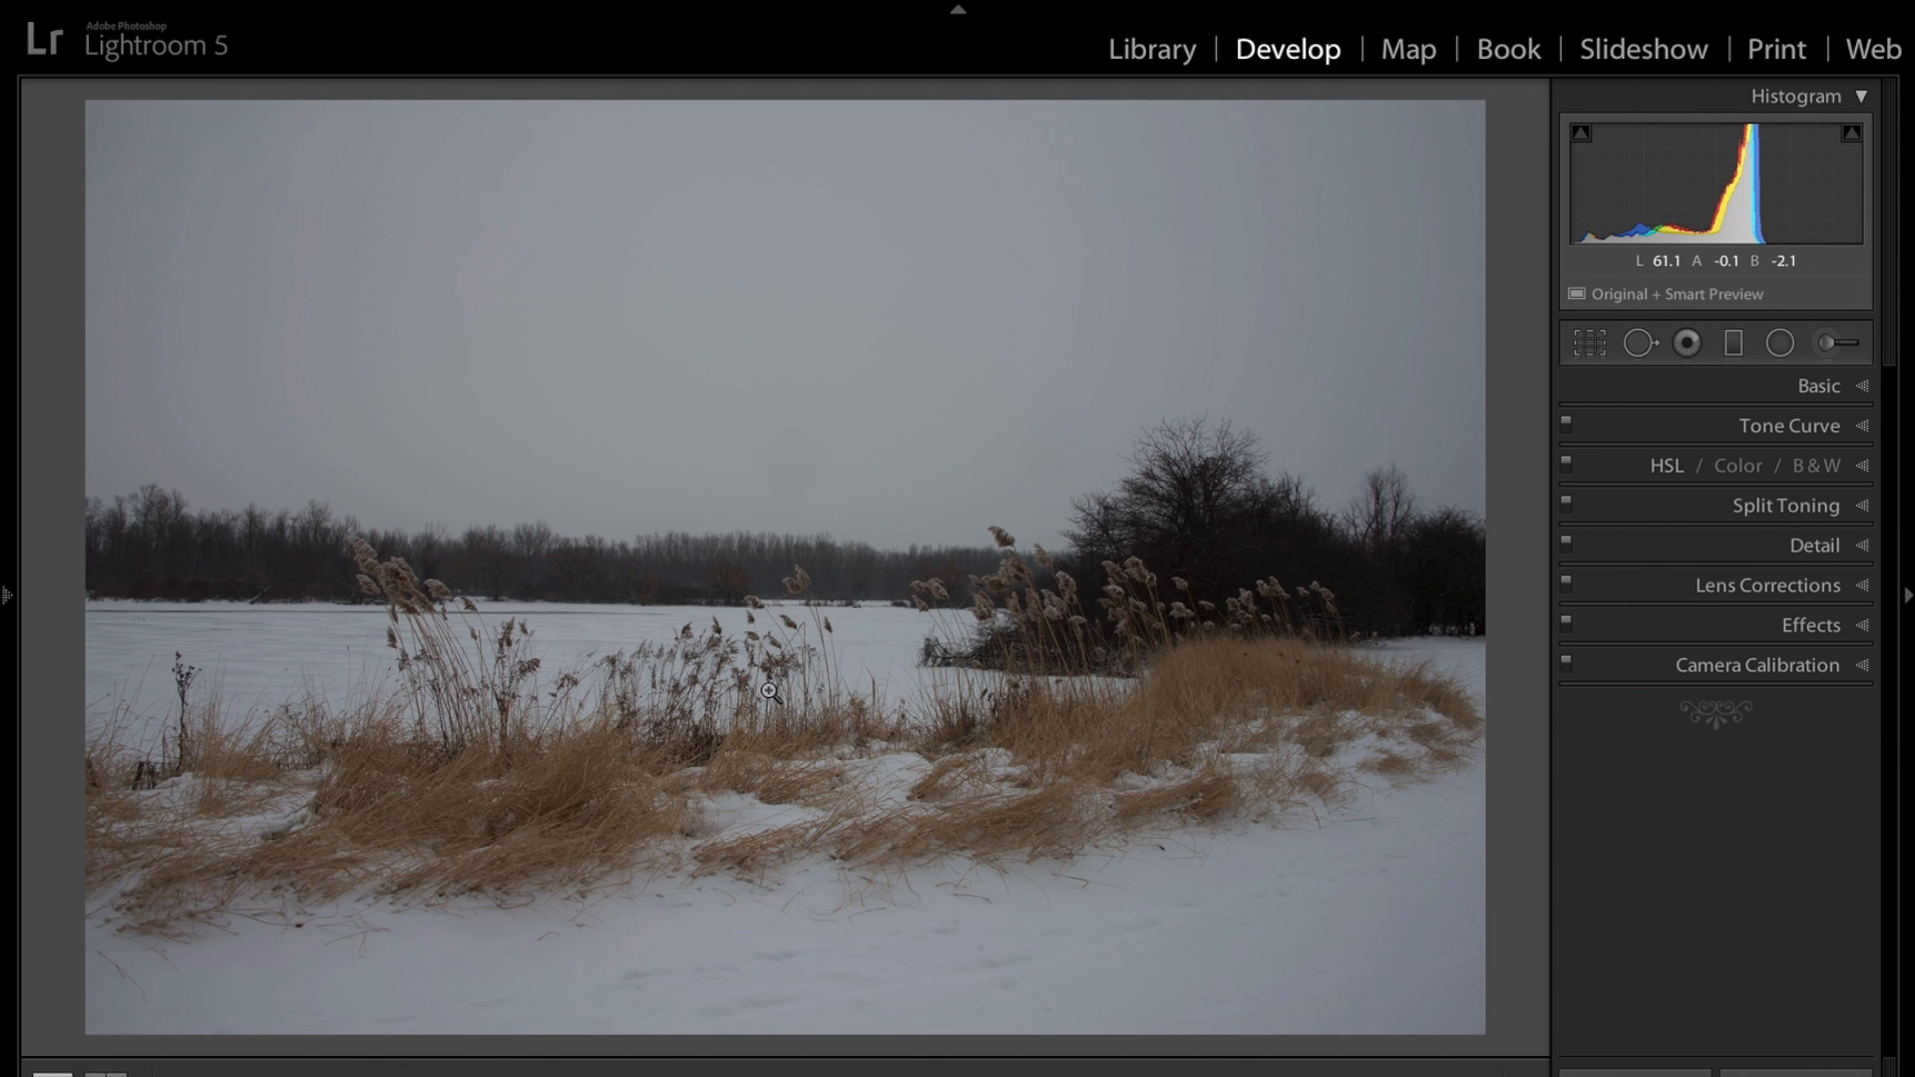
{"action": "mouse_move", "coordinate": [228, 1065]}
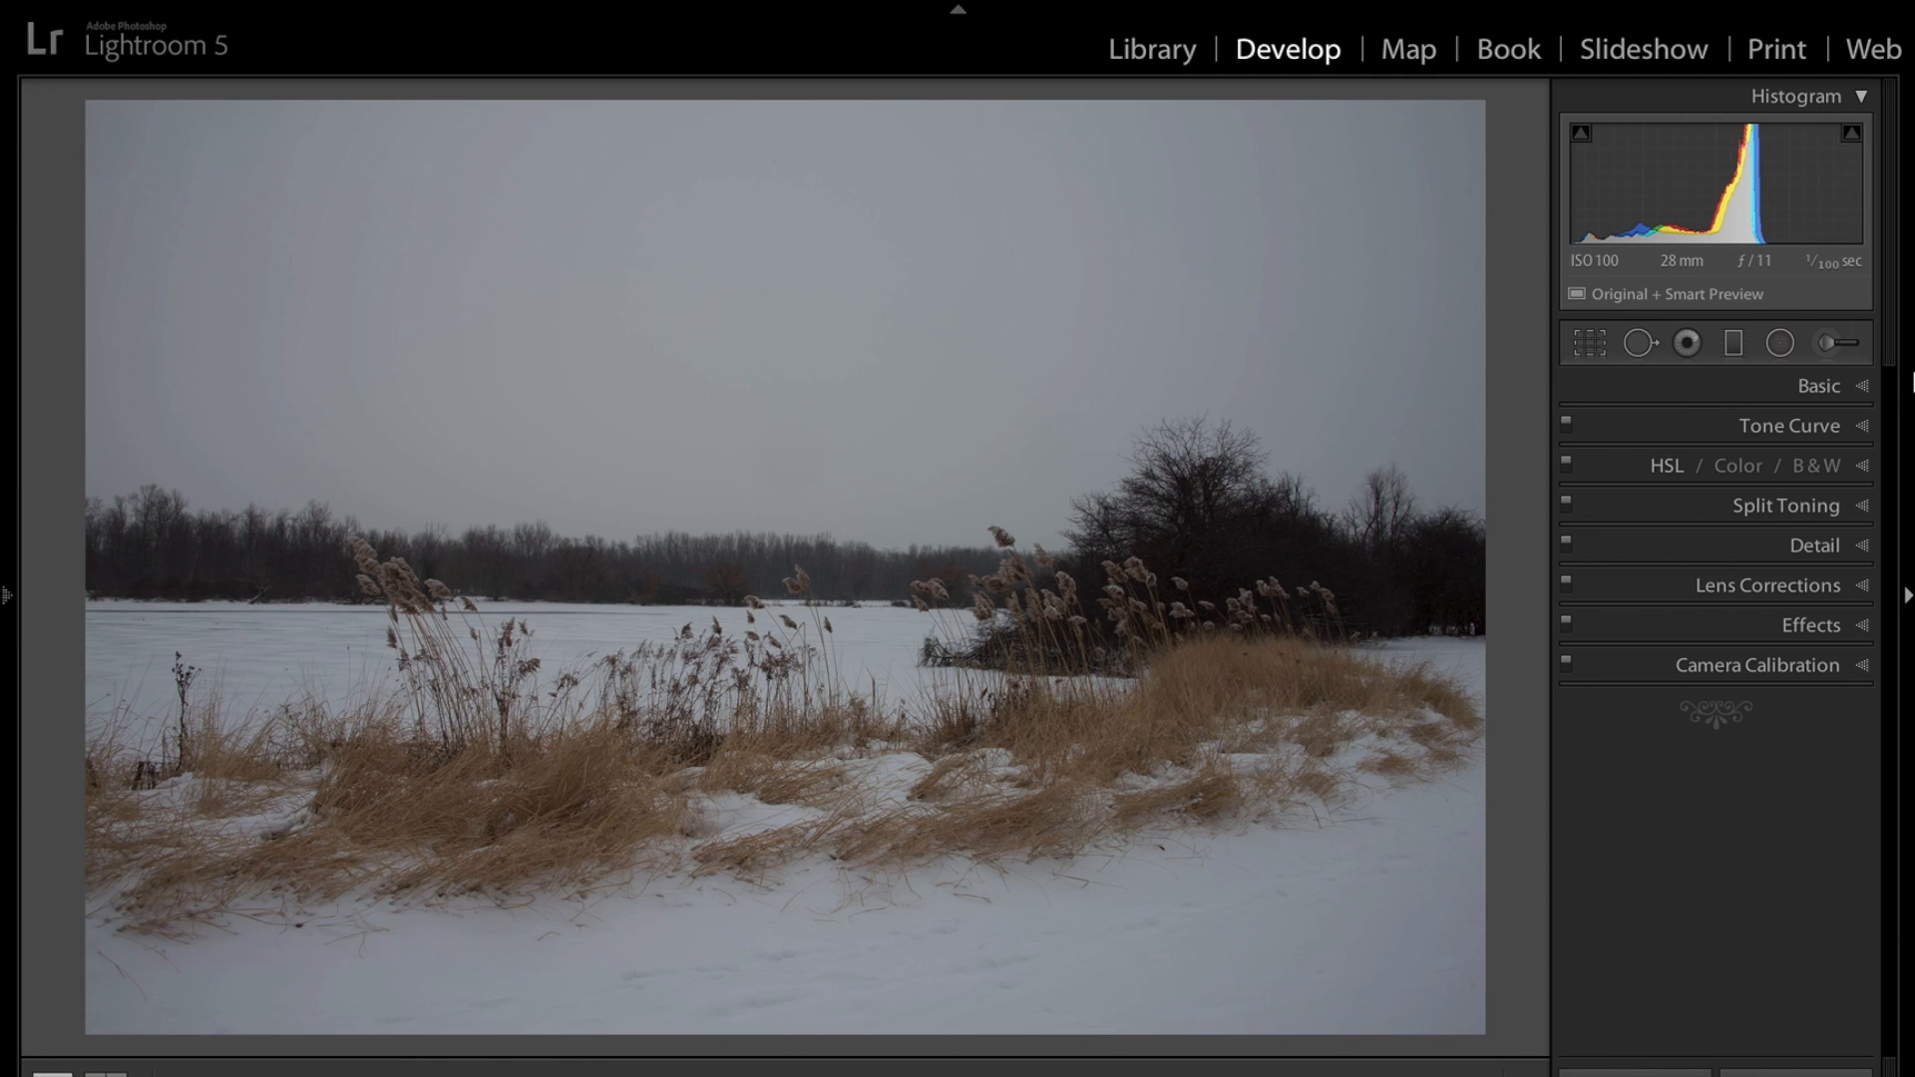
{"action": "left_click", "coordinate": [1863, 388]}
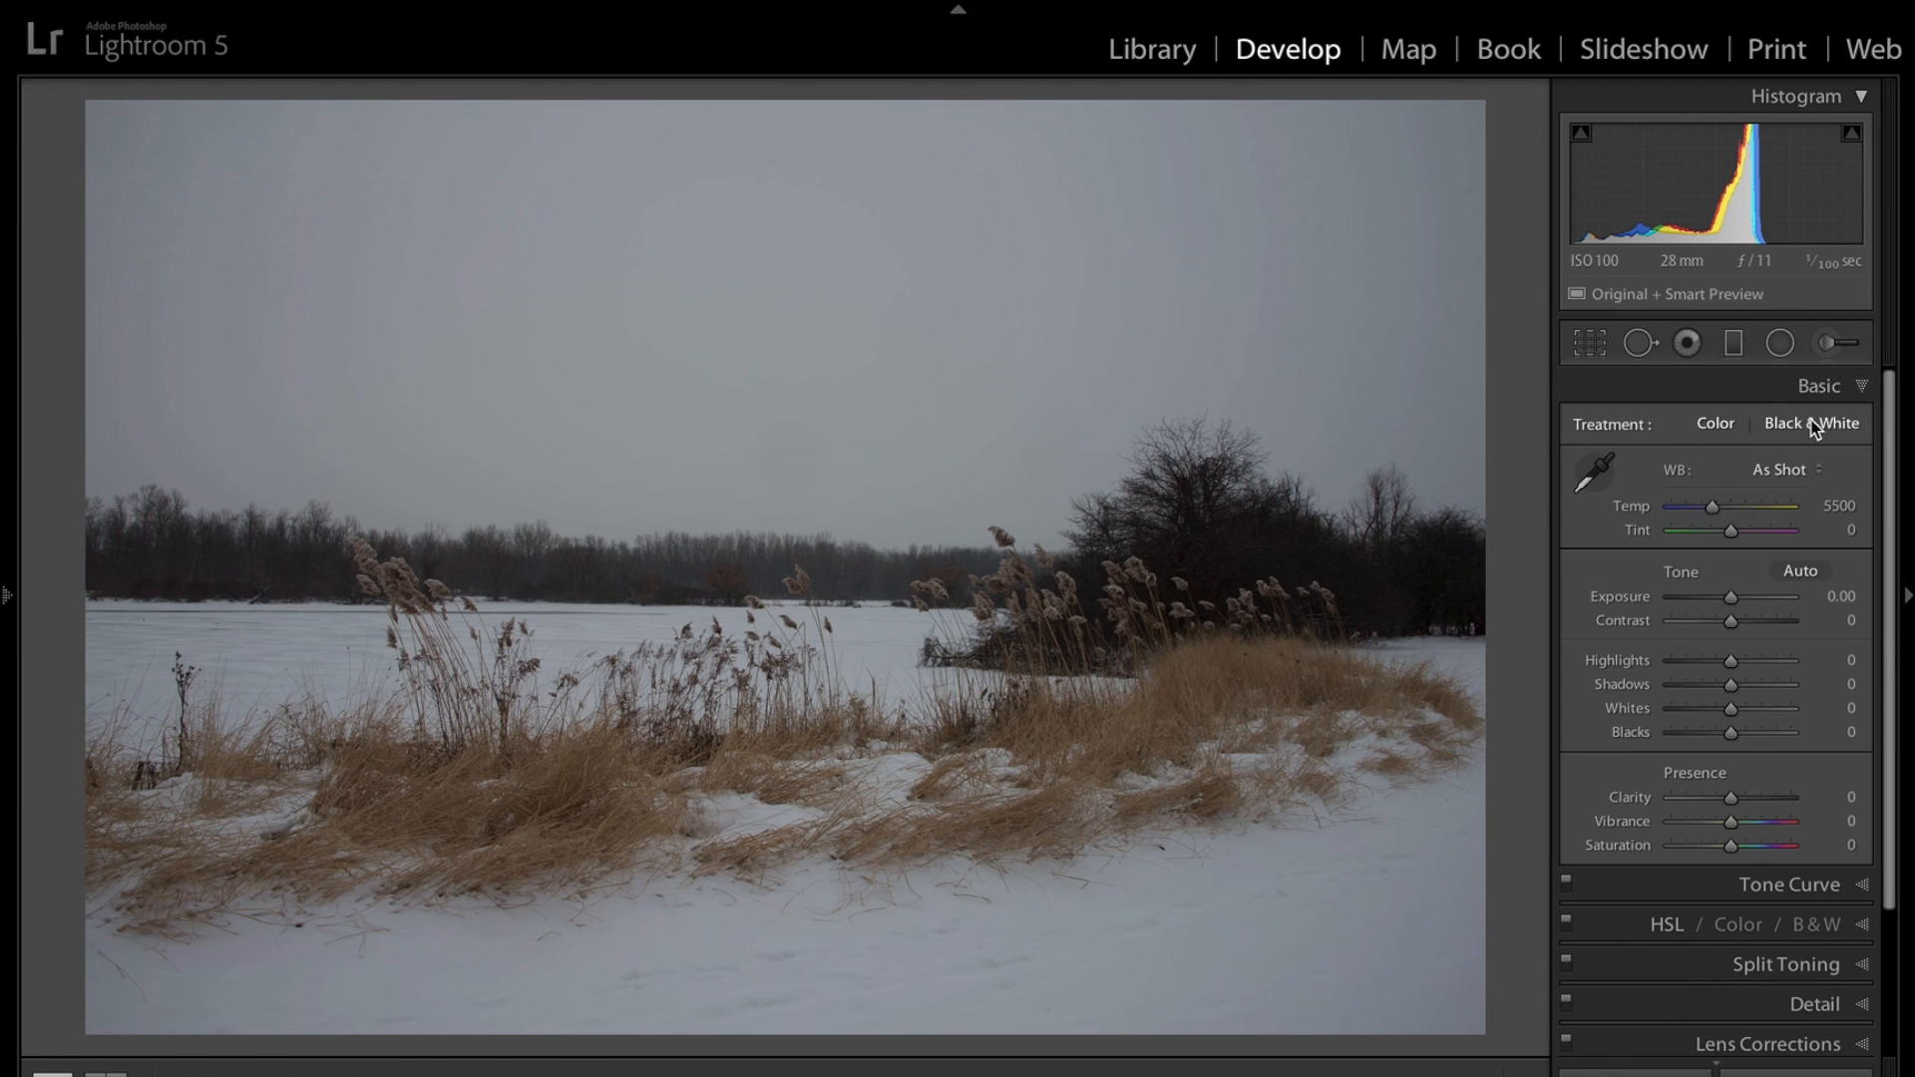
{"action": "left_click_drag", "start_coordinate": [1734, 603], "coordinate": [1740, 602]}
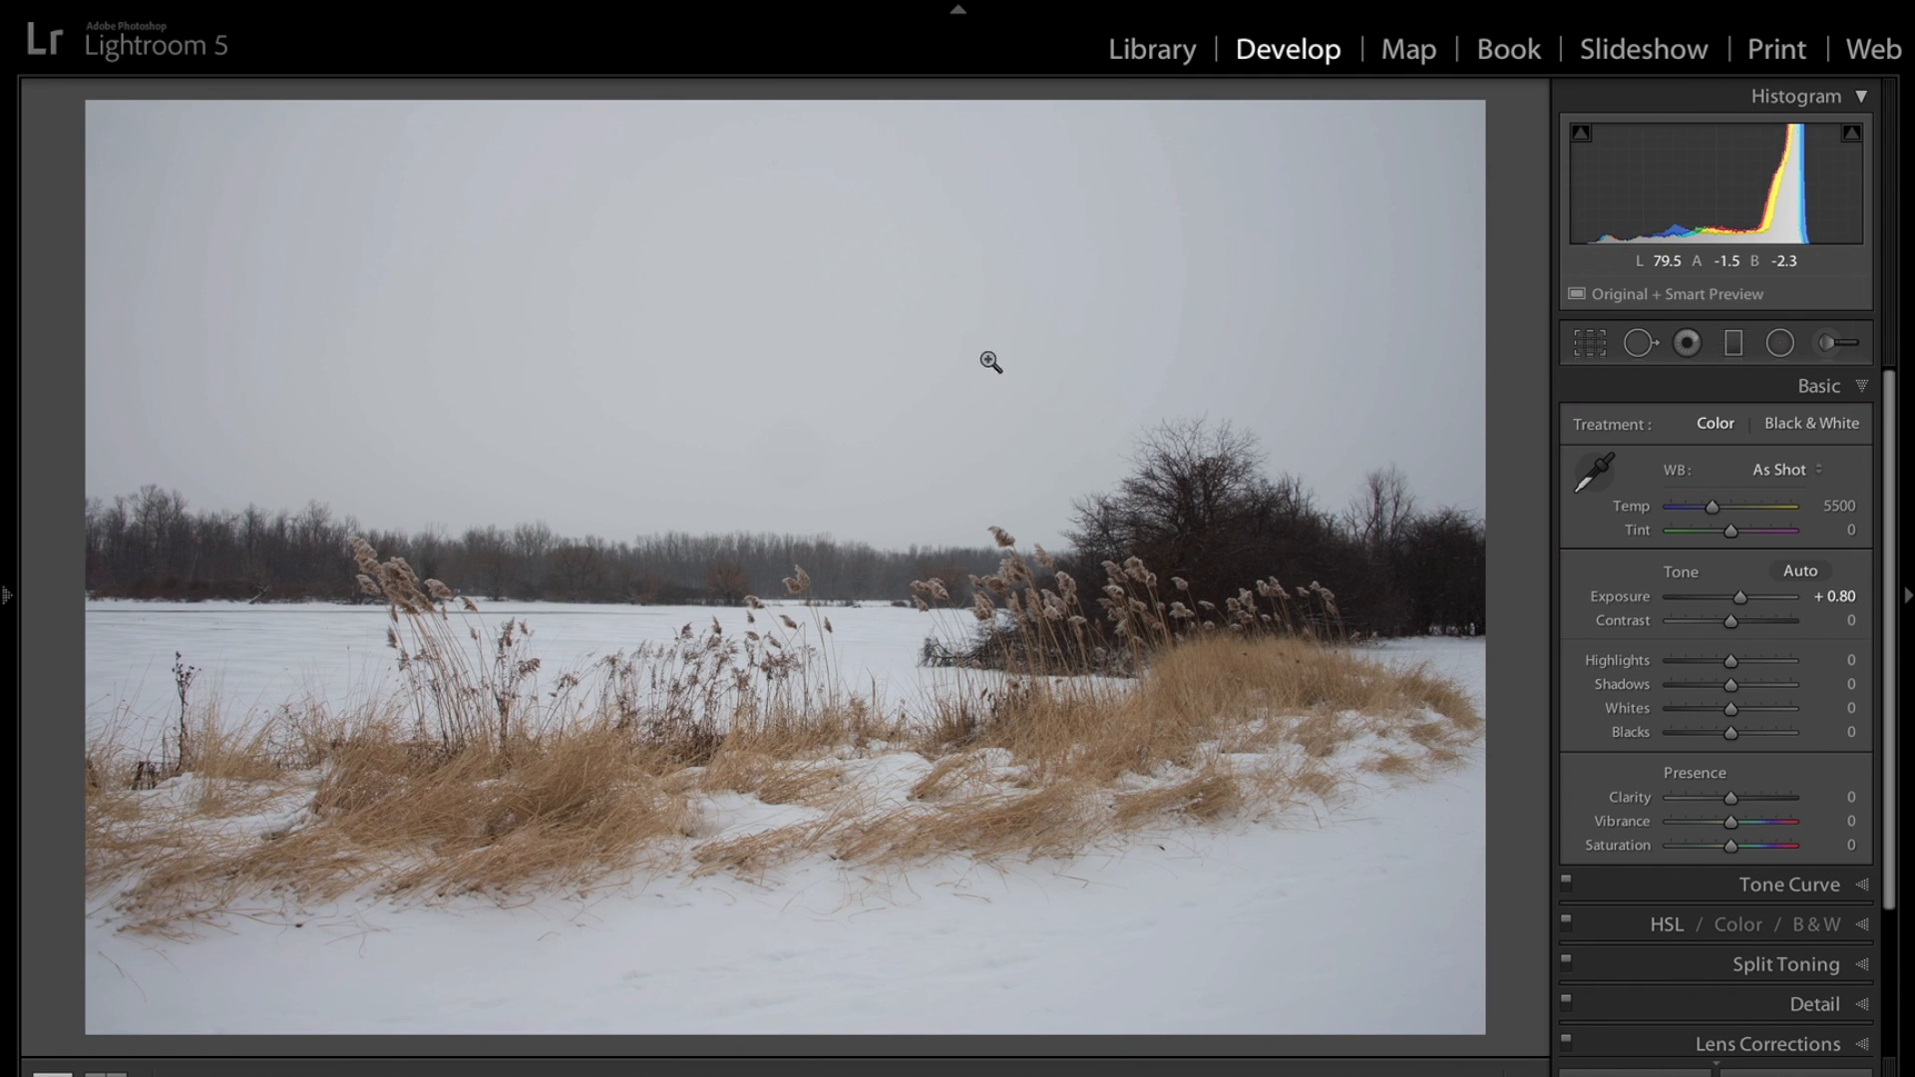
Set the white balance by sampling the grey sky, then fine-tune Temp to 5878.
{"action": "left_click", "coordinate": [1594, 470]}
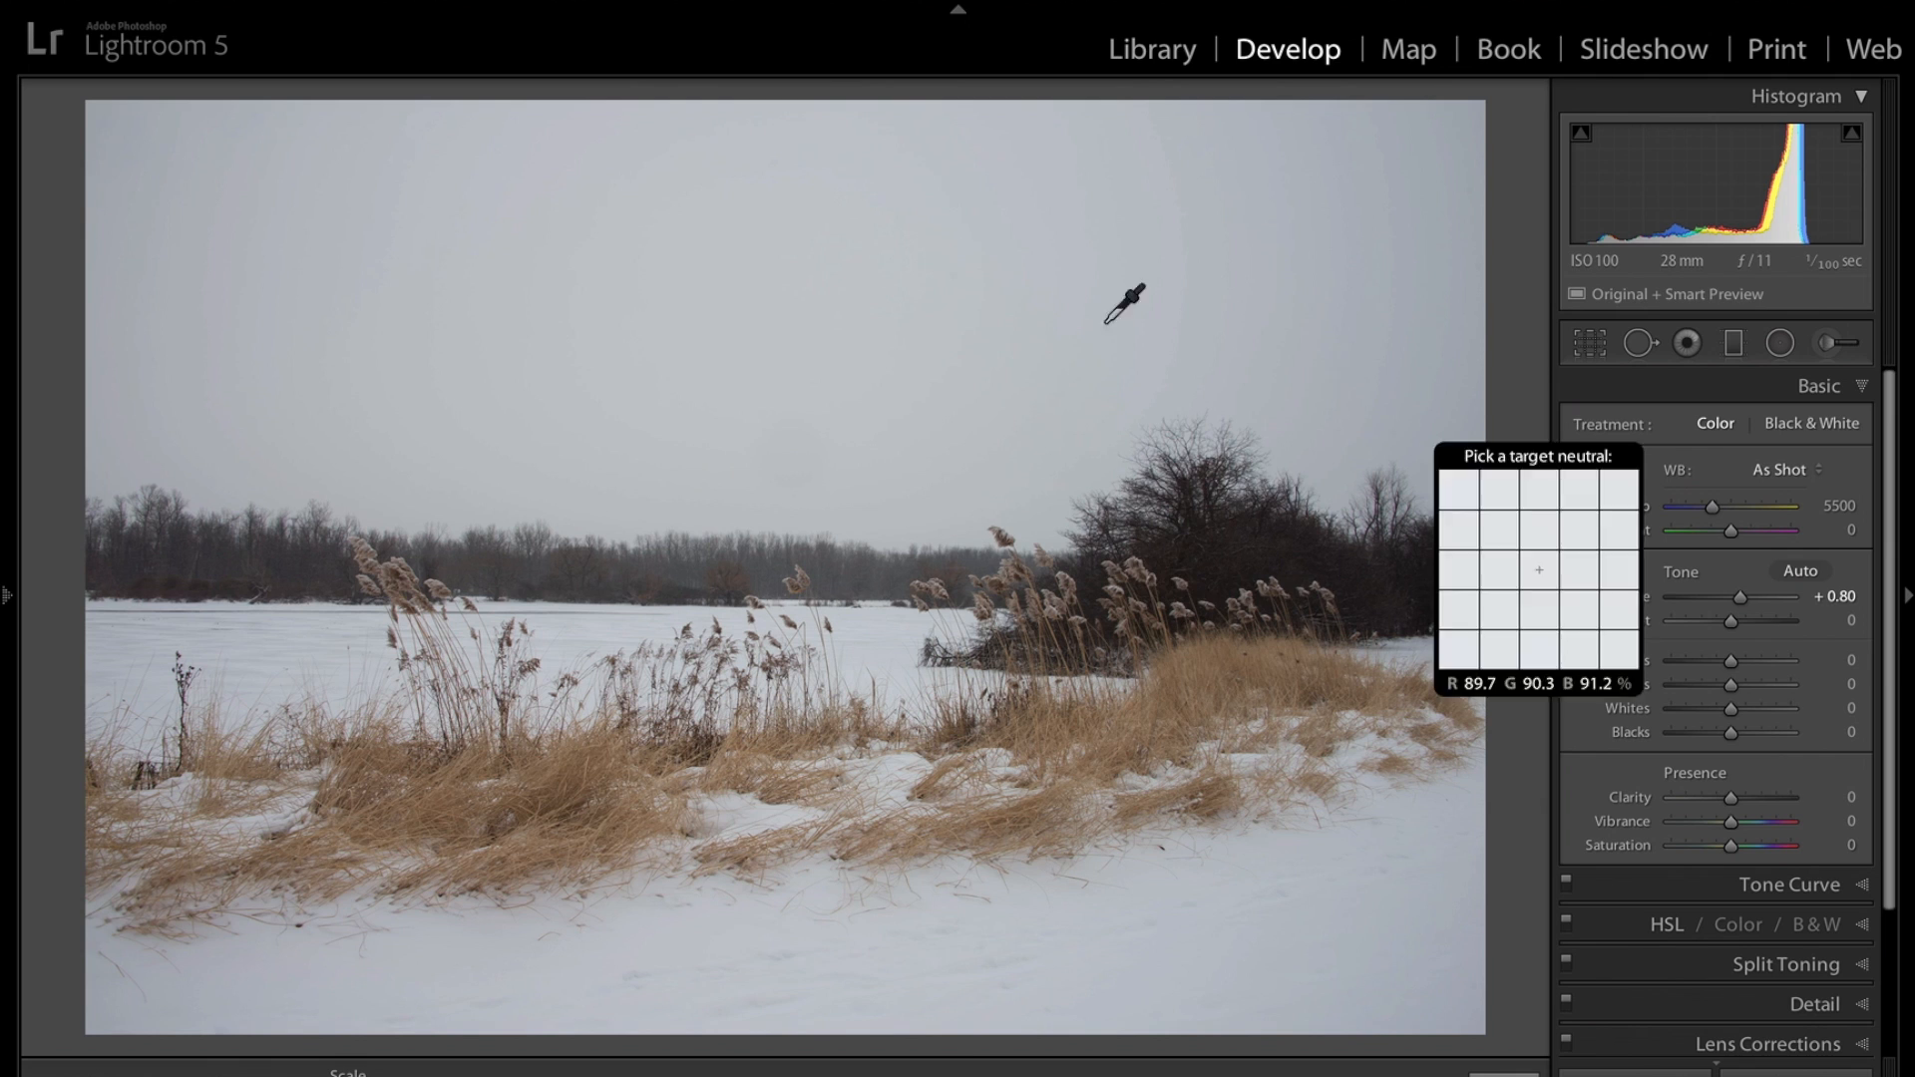
{"action": "left_click", "coordinate": [918, 247]}
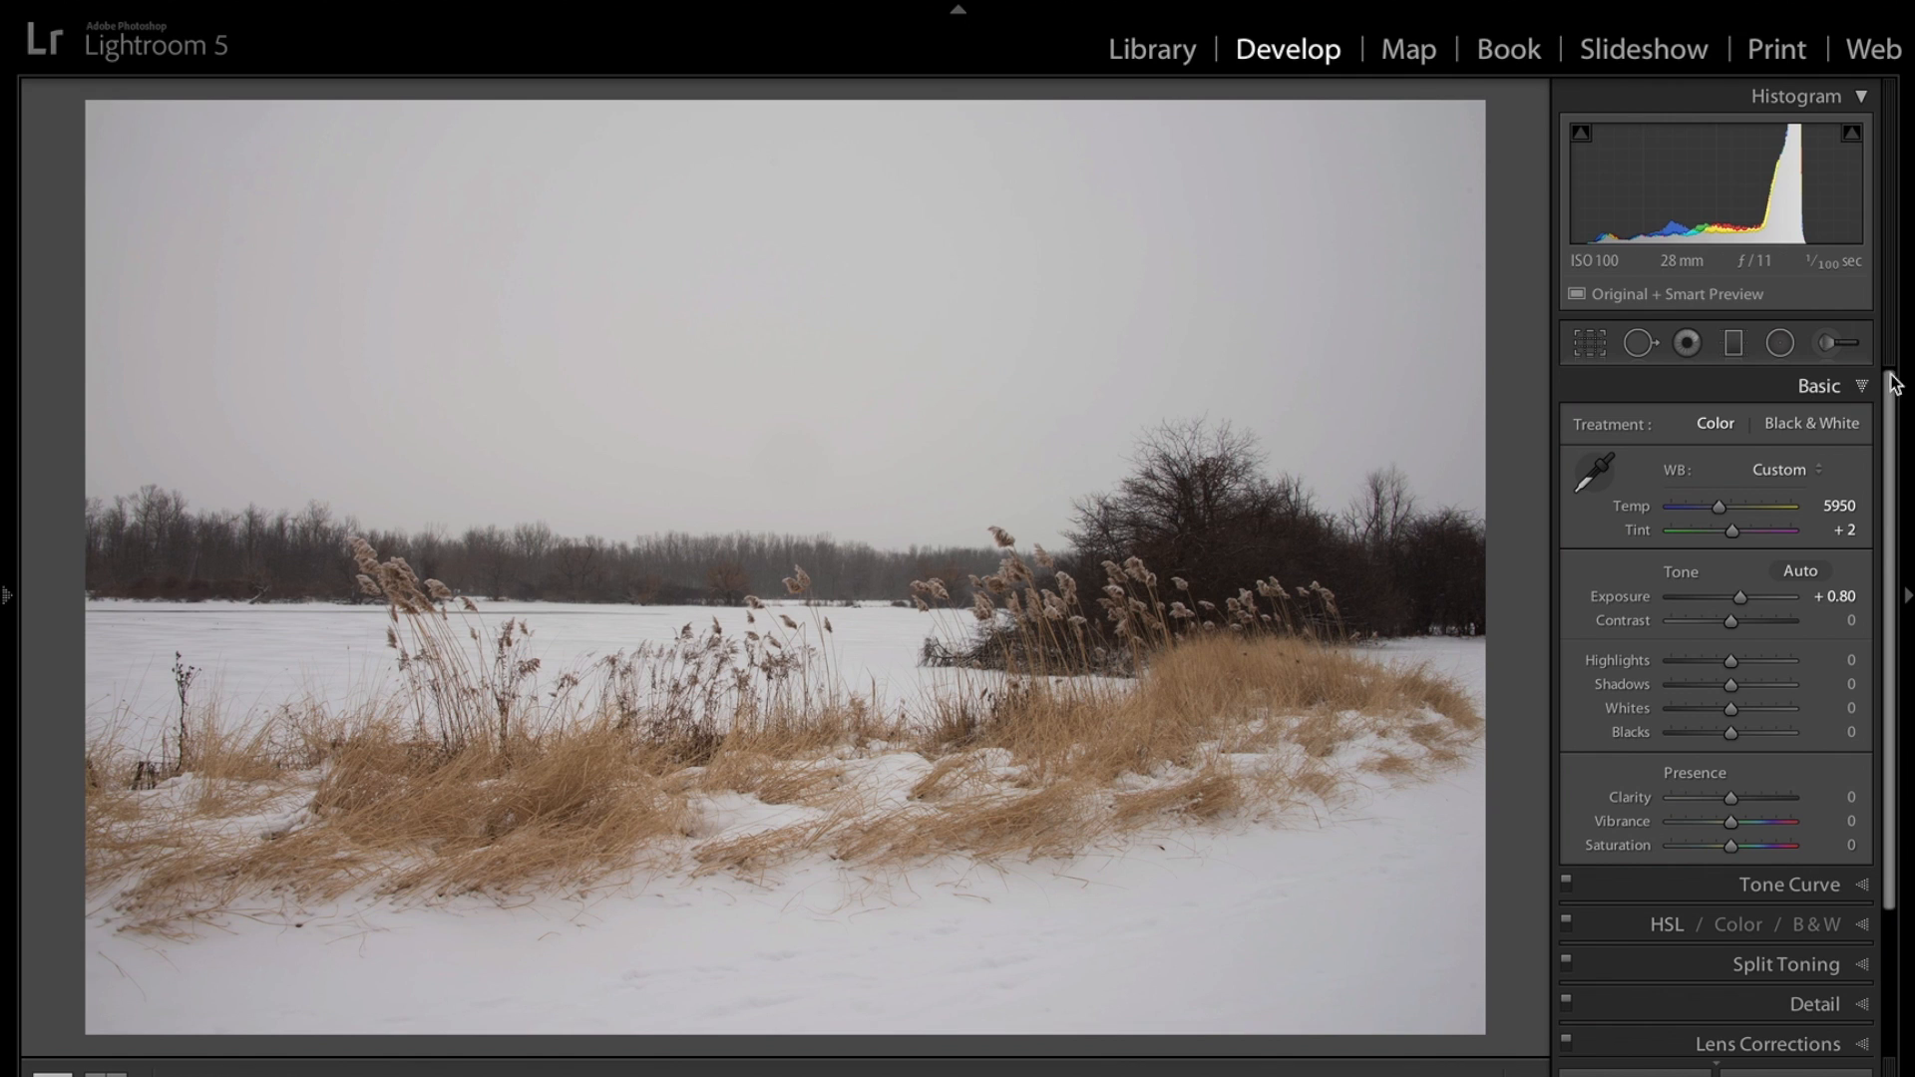
{"action": "left_click", "coordinate": [1722, 511]}
{"action": "left_click_drag", "start_coordinate": [1721, 506], "coordinate": [1717, 510]}
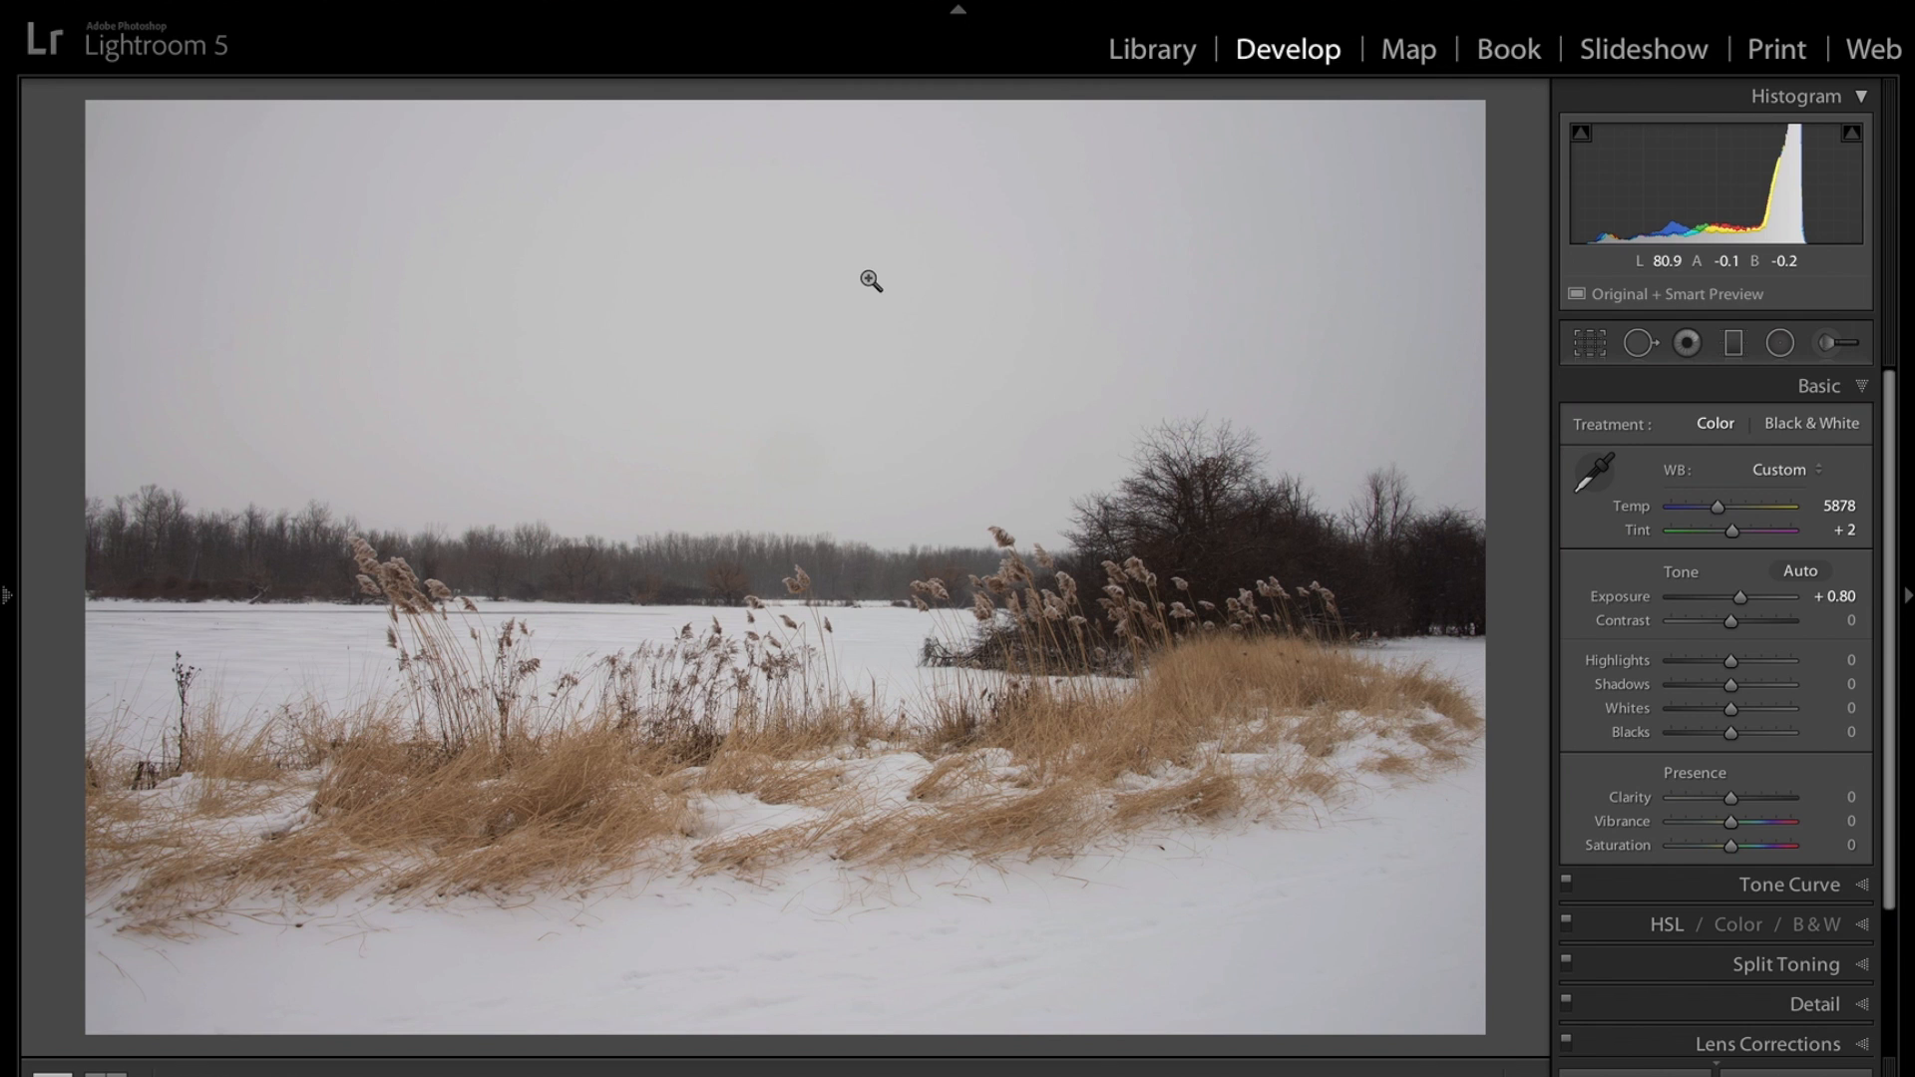
Draw a graduated filter from the top of the sky down past the horizon with Exposure -1.01.
{"action": "left_click", "coordinate": [1734, 344]}
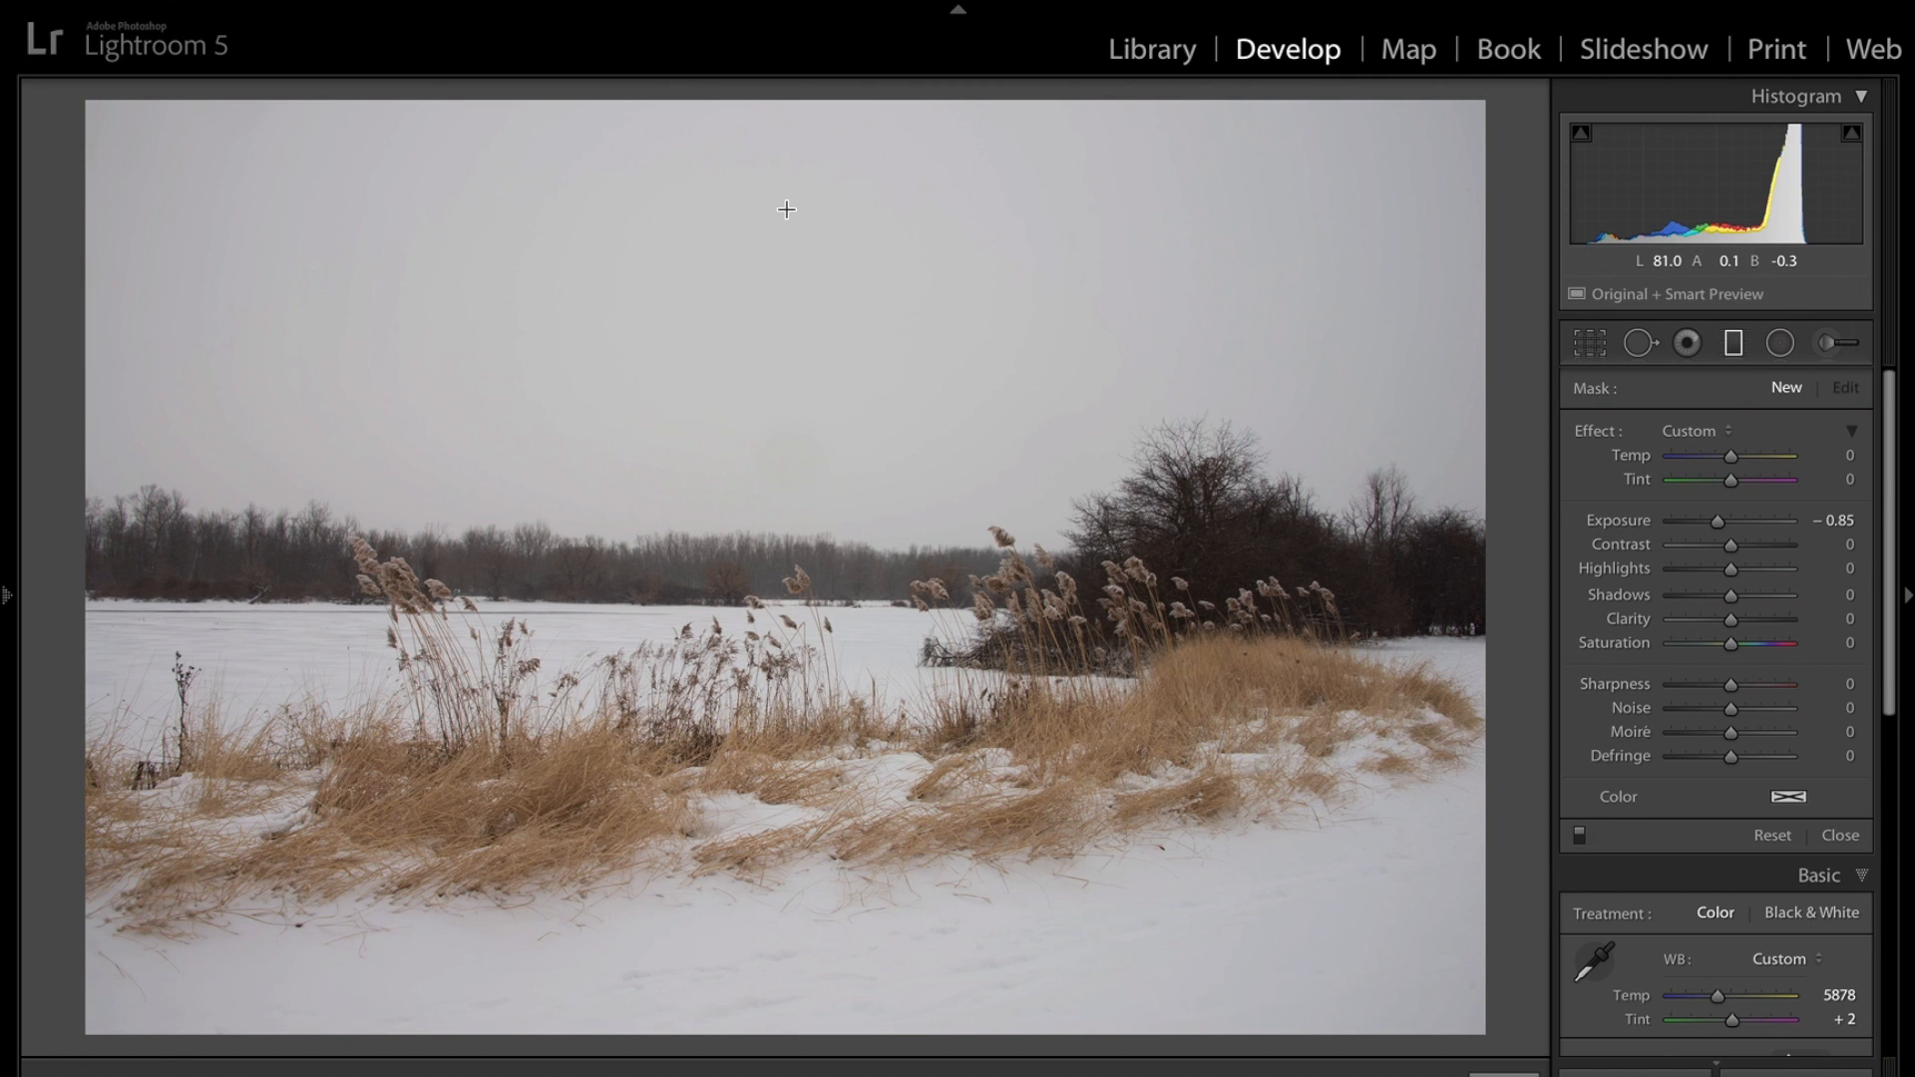
{"action": "left_click_drag", "start_coordinate": [786, 210], "coordinate": [811, 744]}
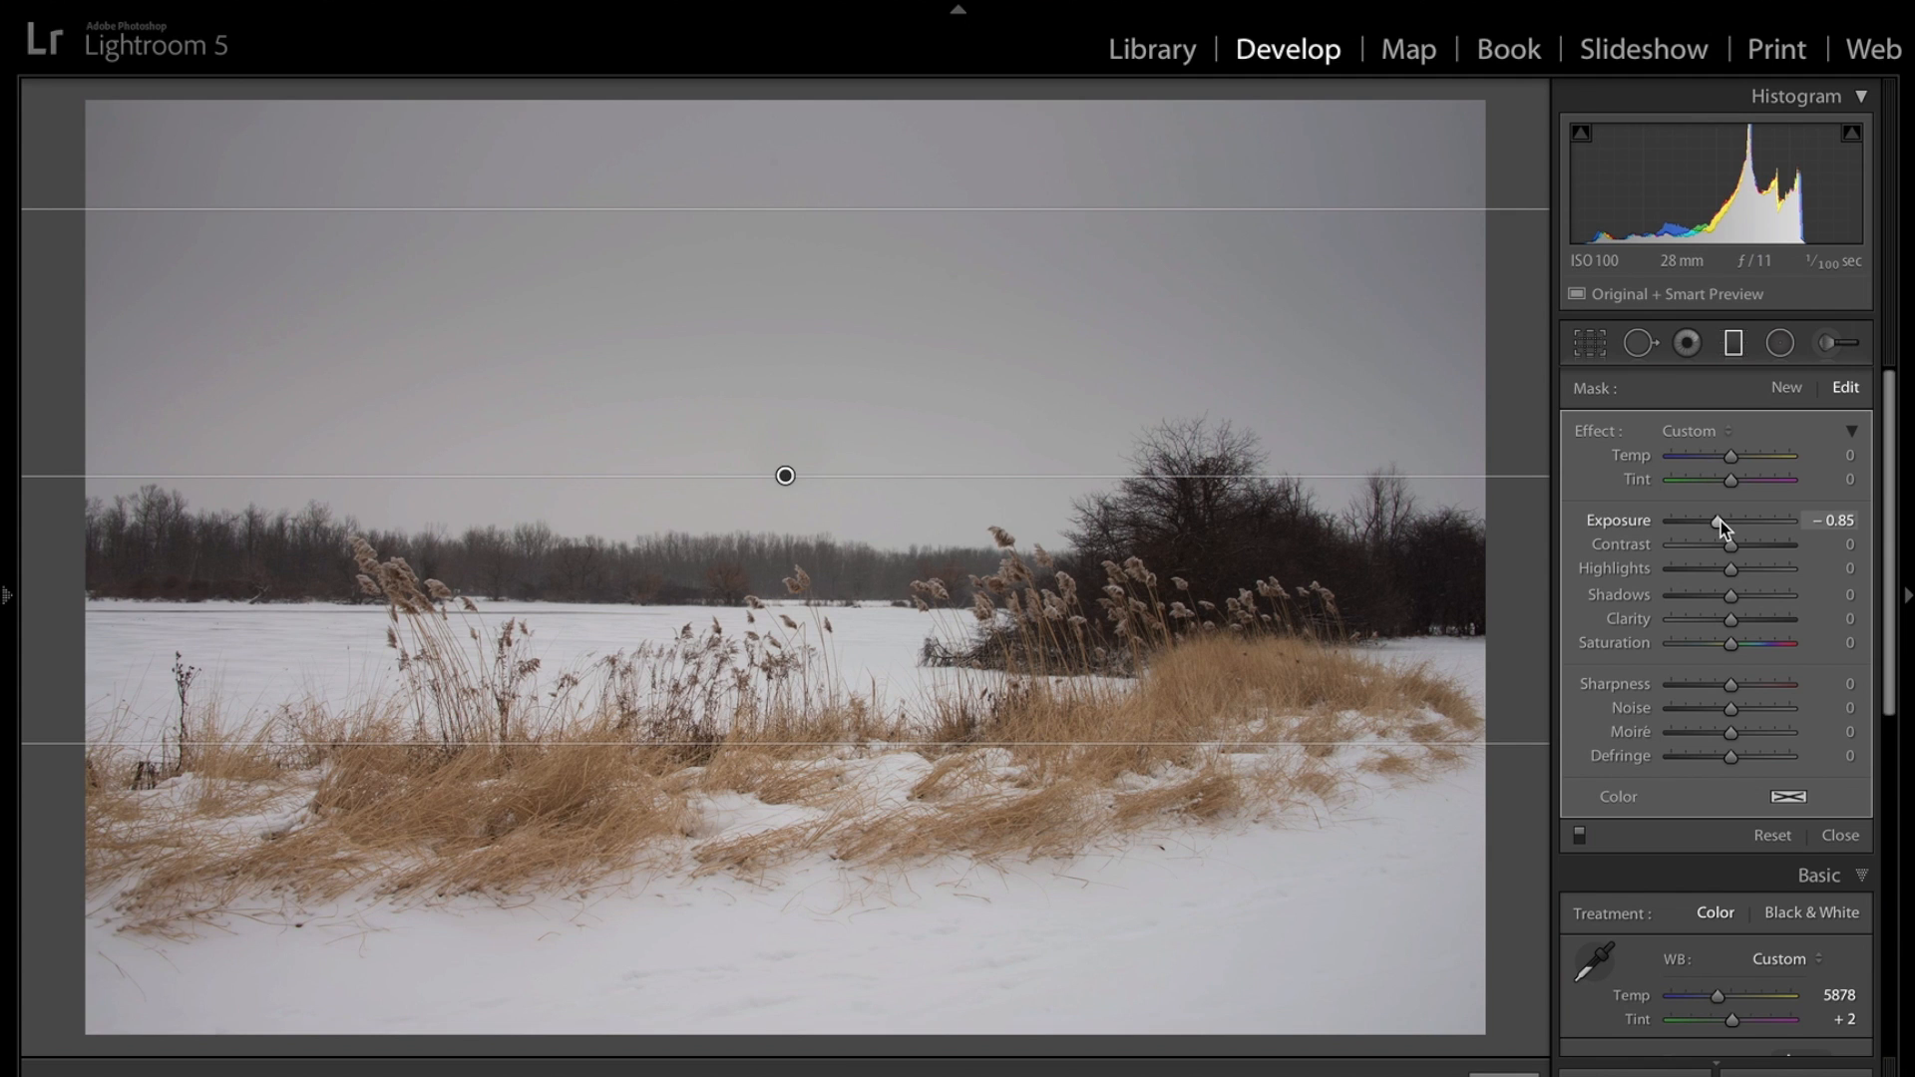
{"action": "left_click_drag", "start_coordinate": [1718, 520], "coordinate": [1716, 520]}
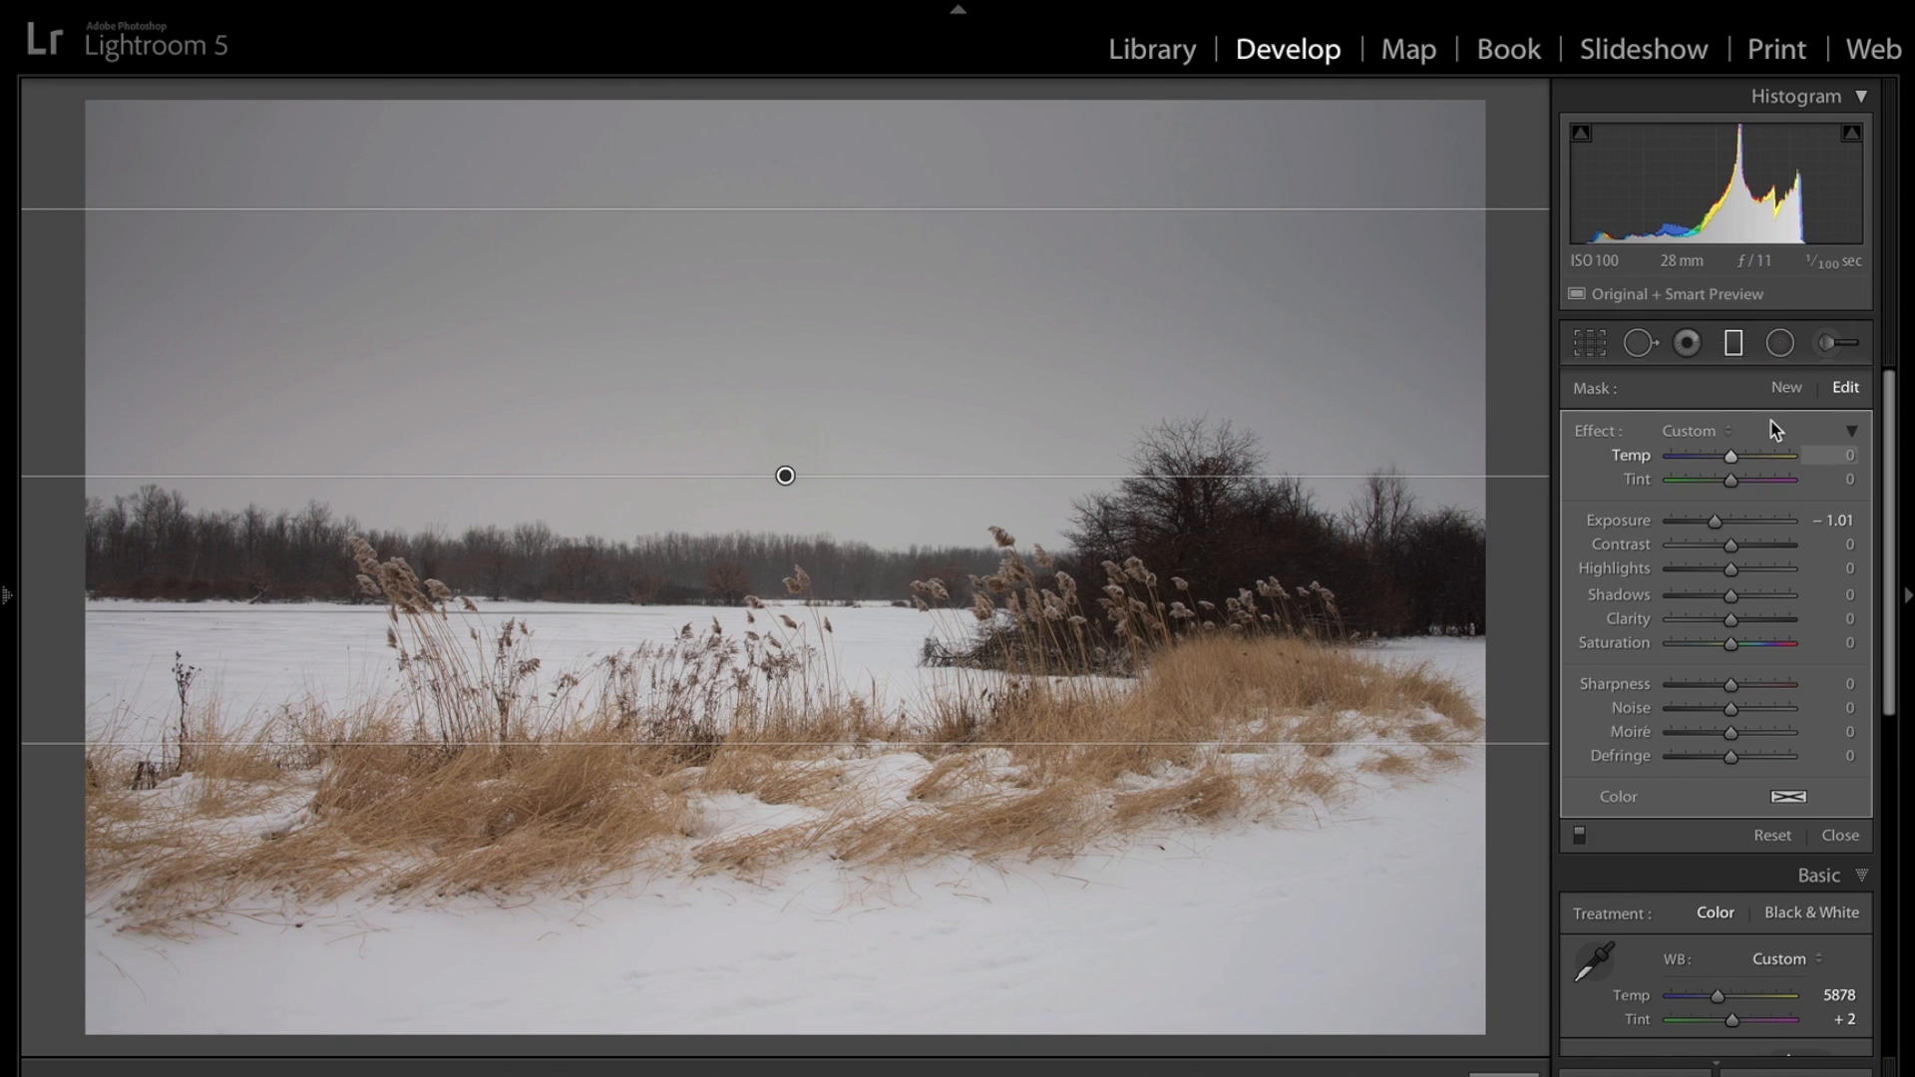
{"action": "left_click", "coordinate": [1732, 349]}
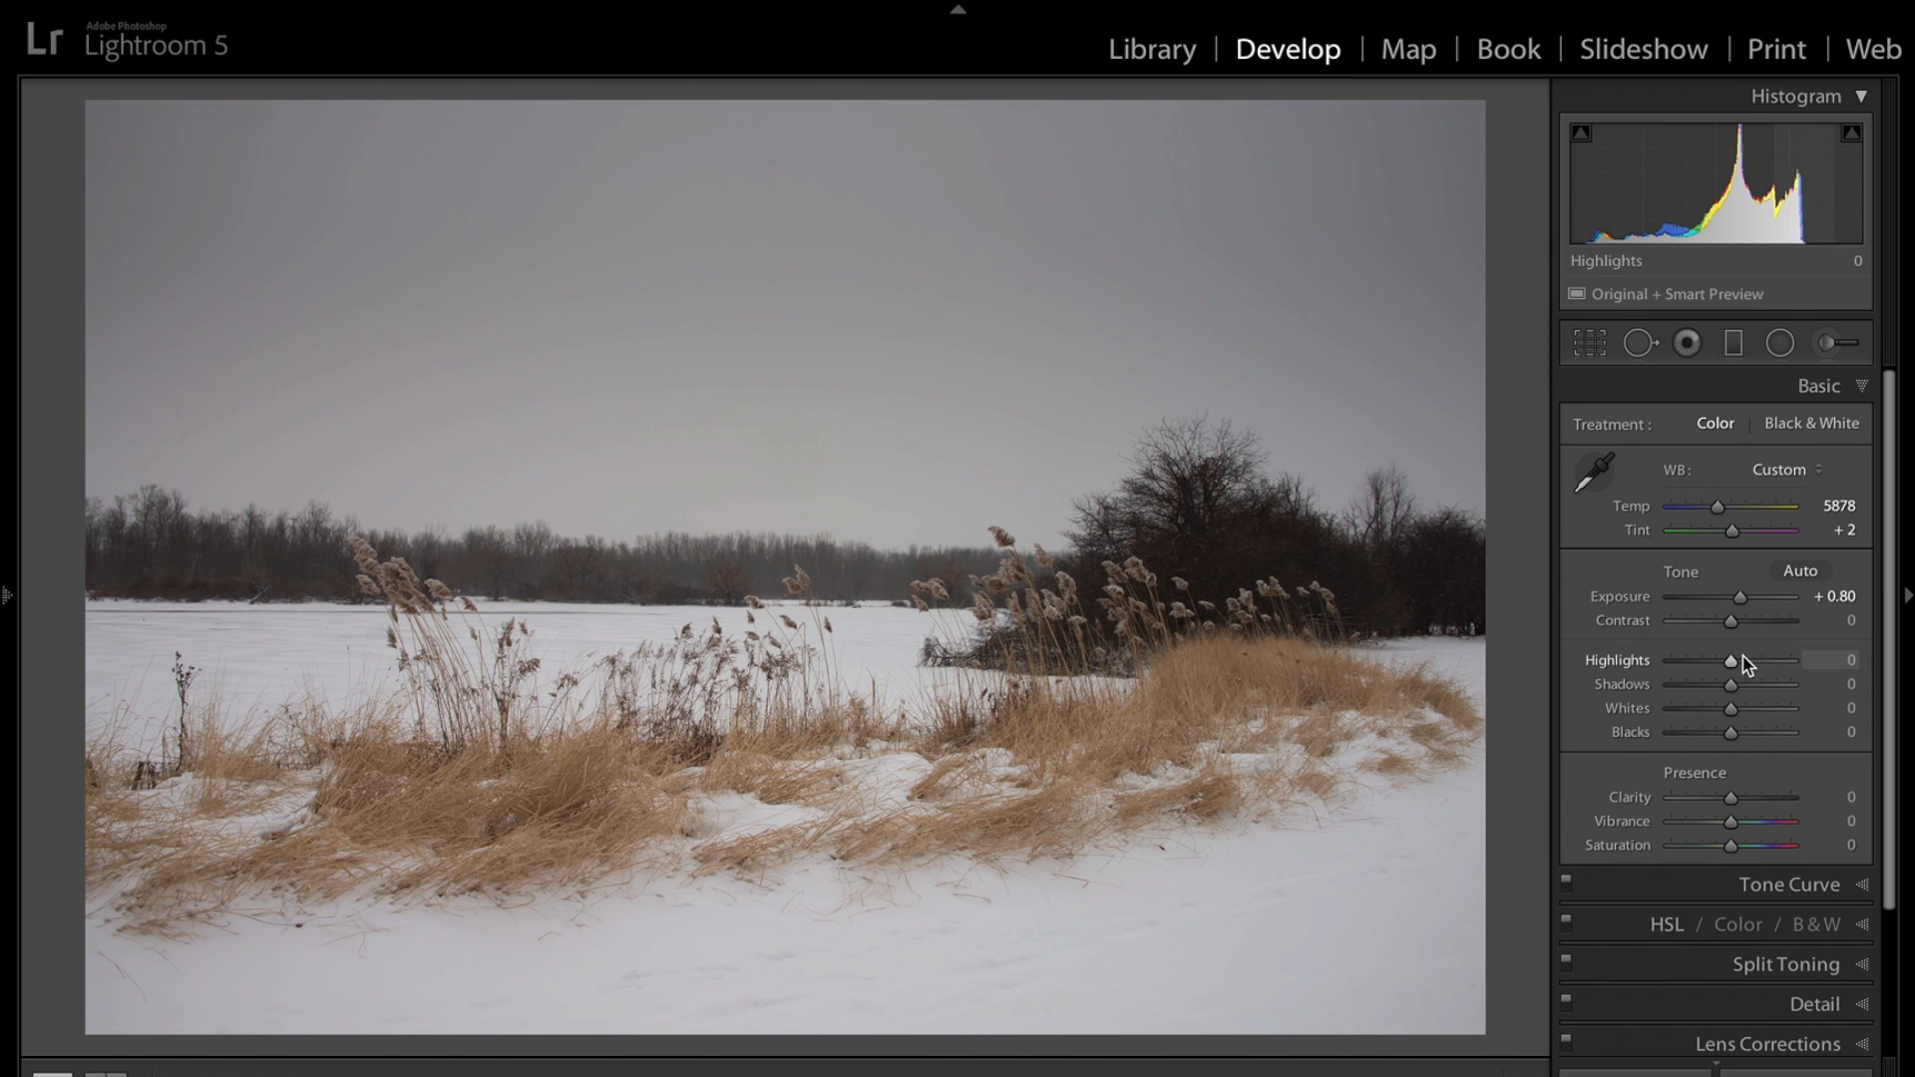
Set Highlights to -100 and Shadows to +100 in the Basic panel.
{"action": "left_click_drag", "start_coordinate": [1733, 662], "coordinate": [1628, 654]}
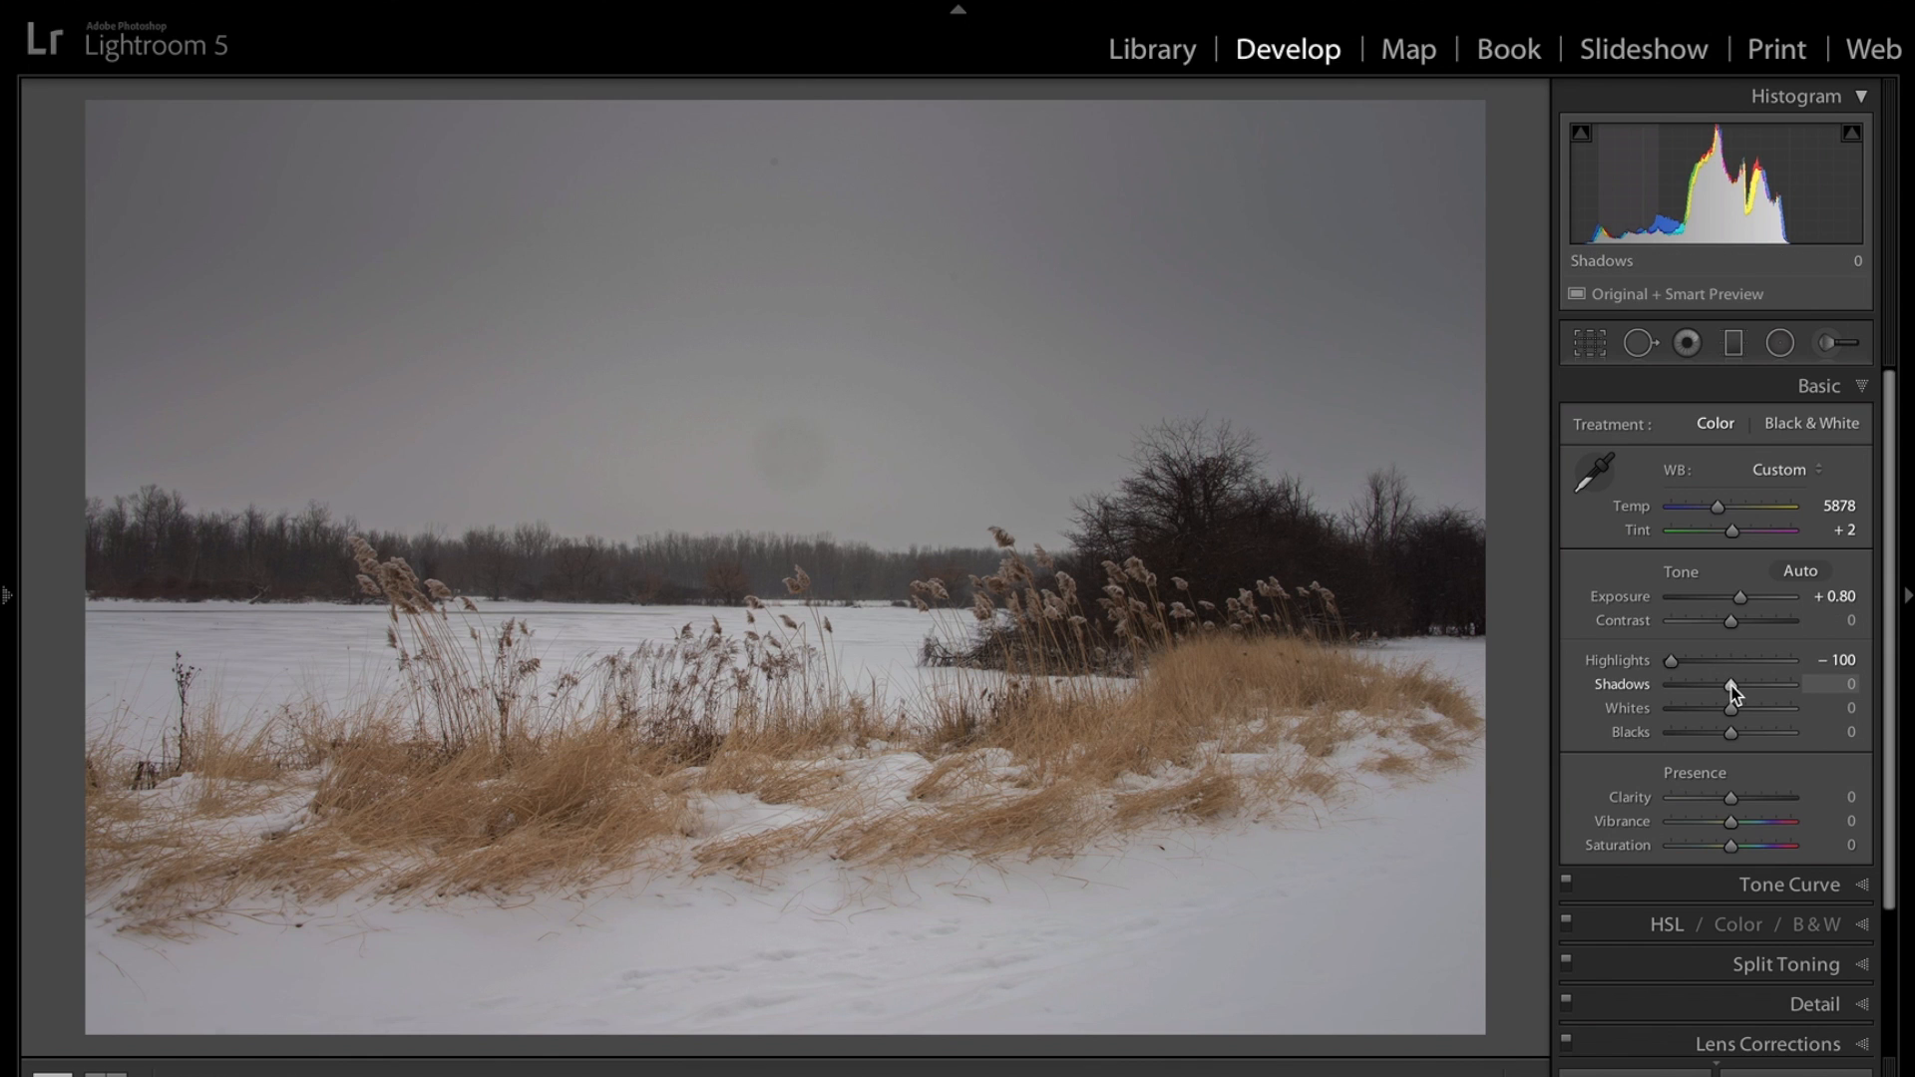
{"action": "left_click_drag", "start_coordinate": [1732, 688], "coordinate": [1842, 687]}
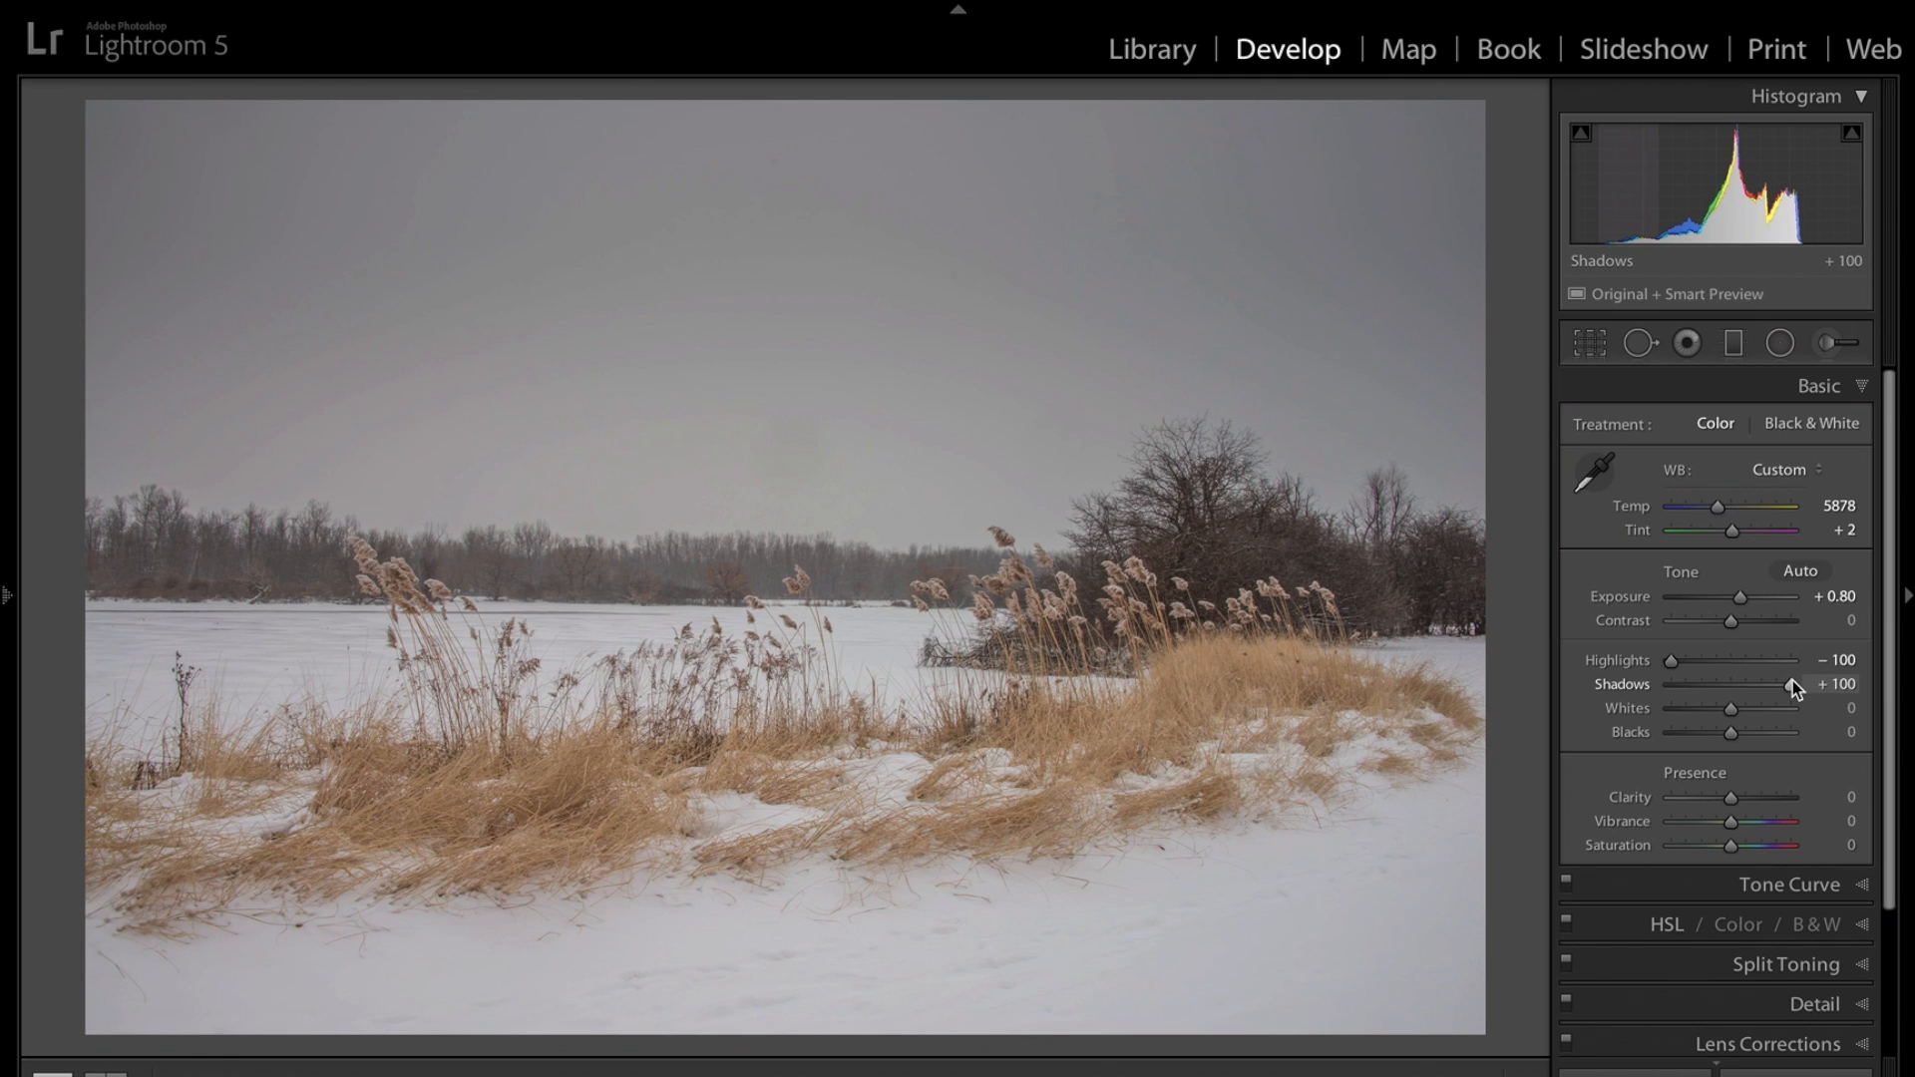
{"action": "right_click", "coordinate": [1793, 680]}
{"action": "left_click", "coordinate": [1793, 688]}
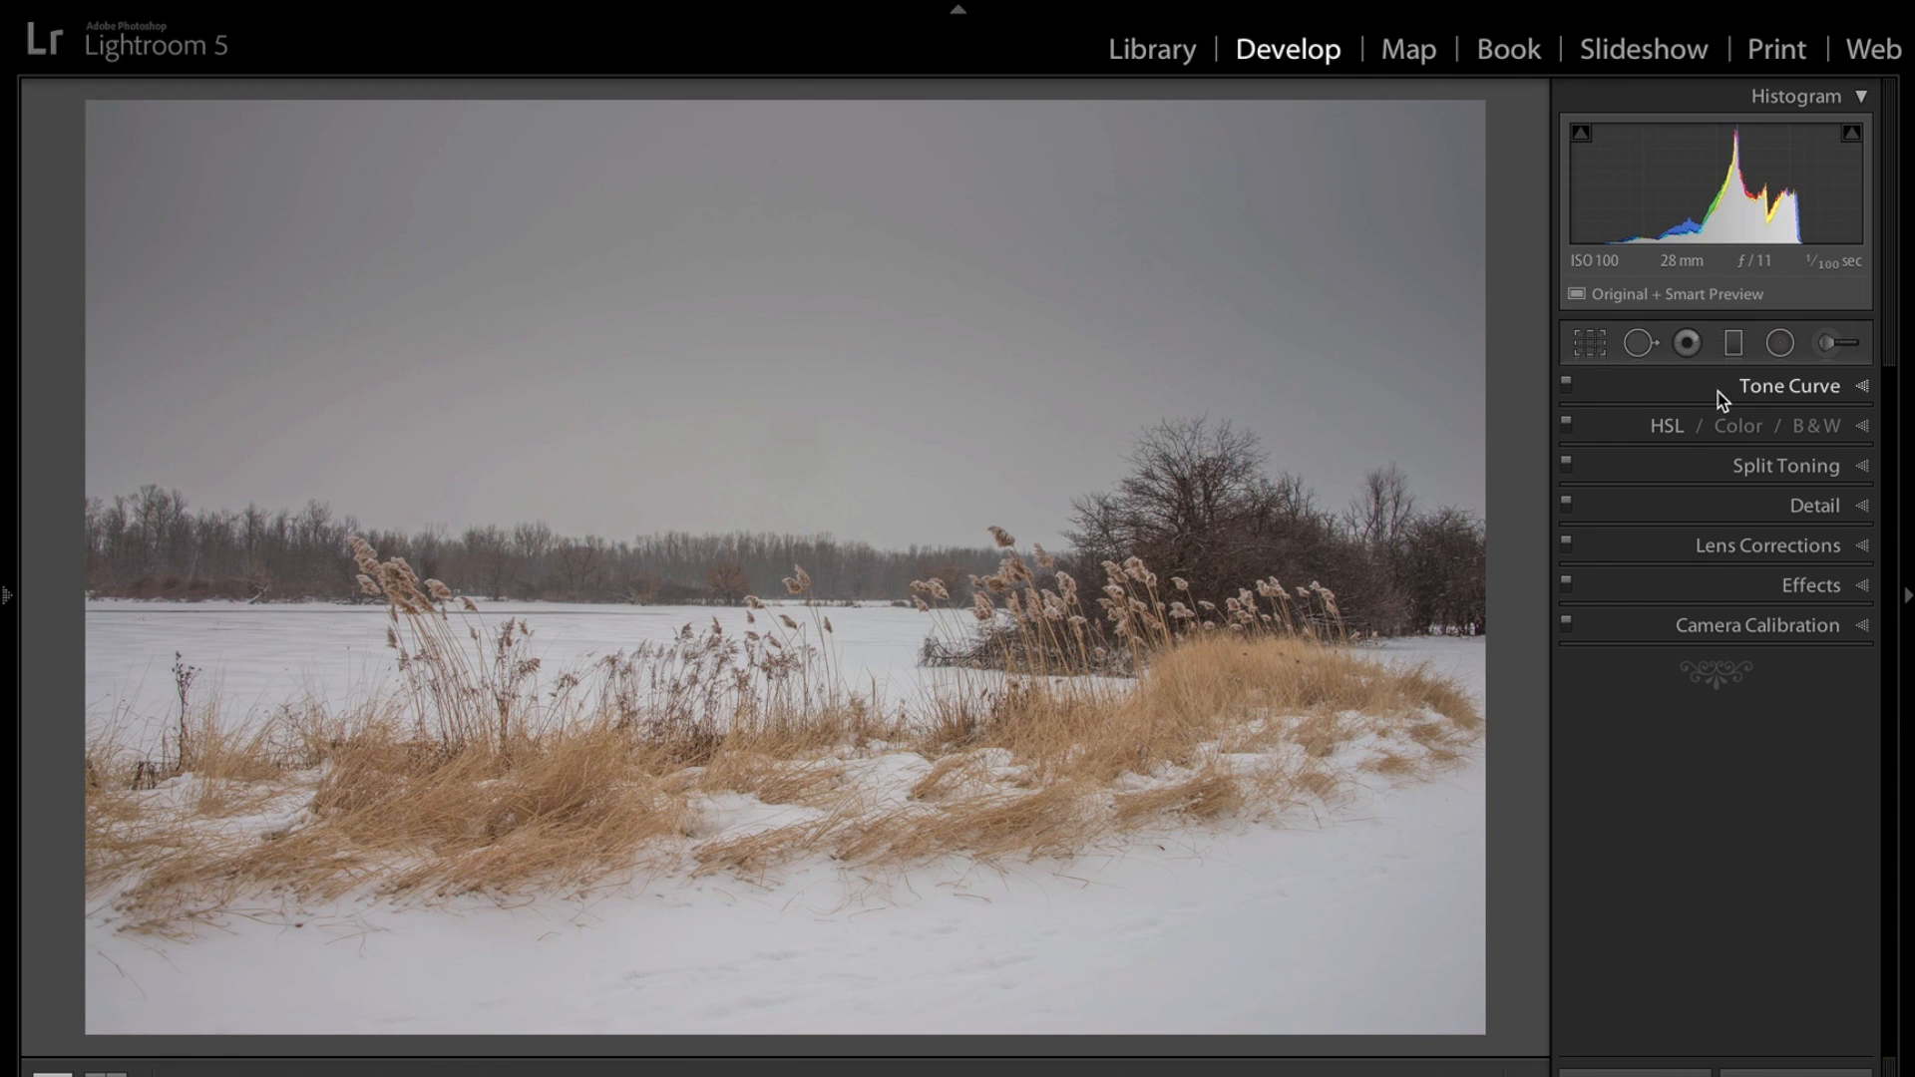
{"action": "right_click", "coordinate": [1646, 393]}
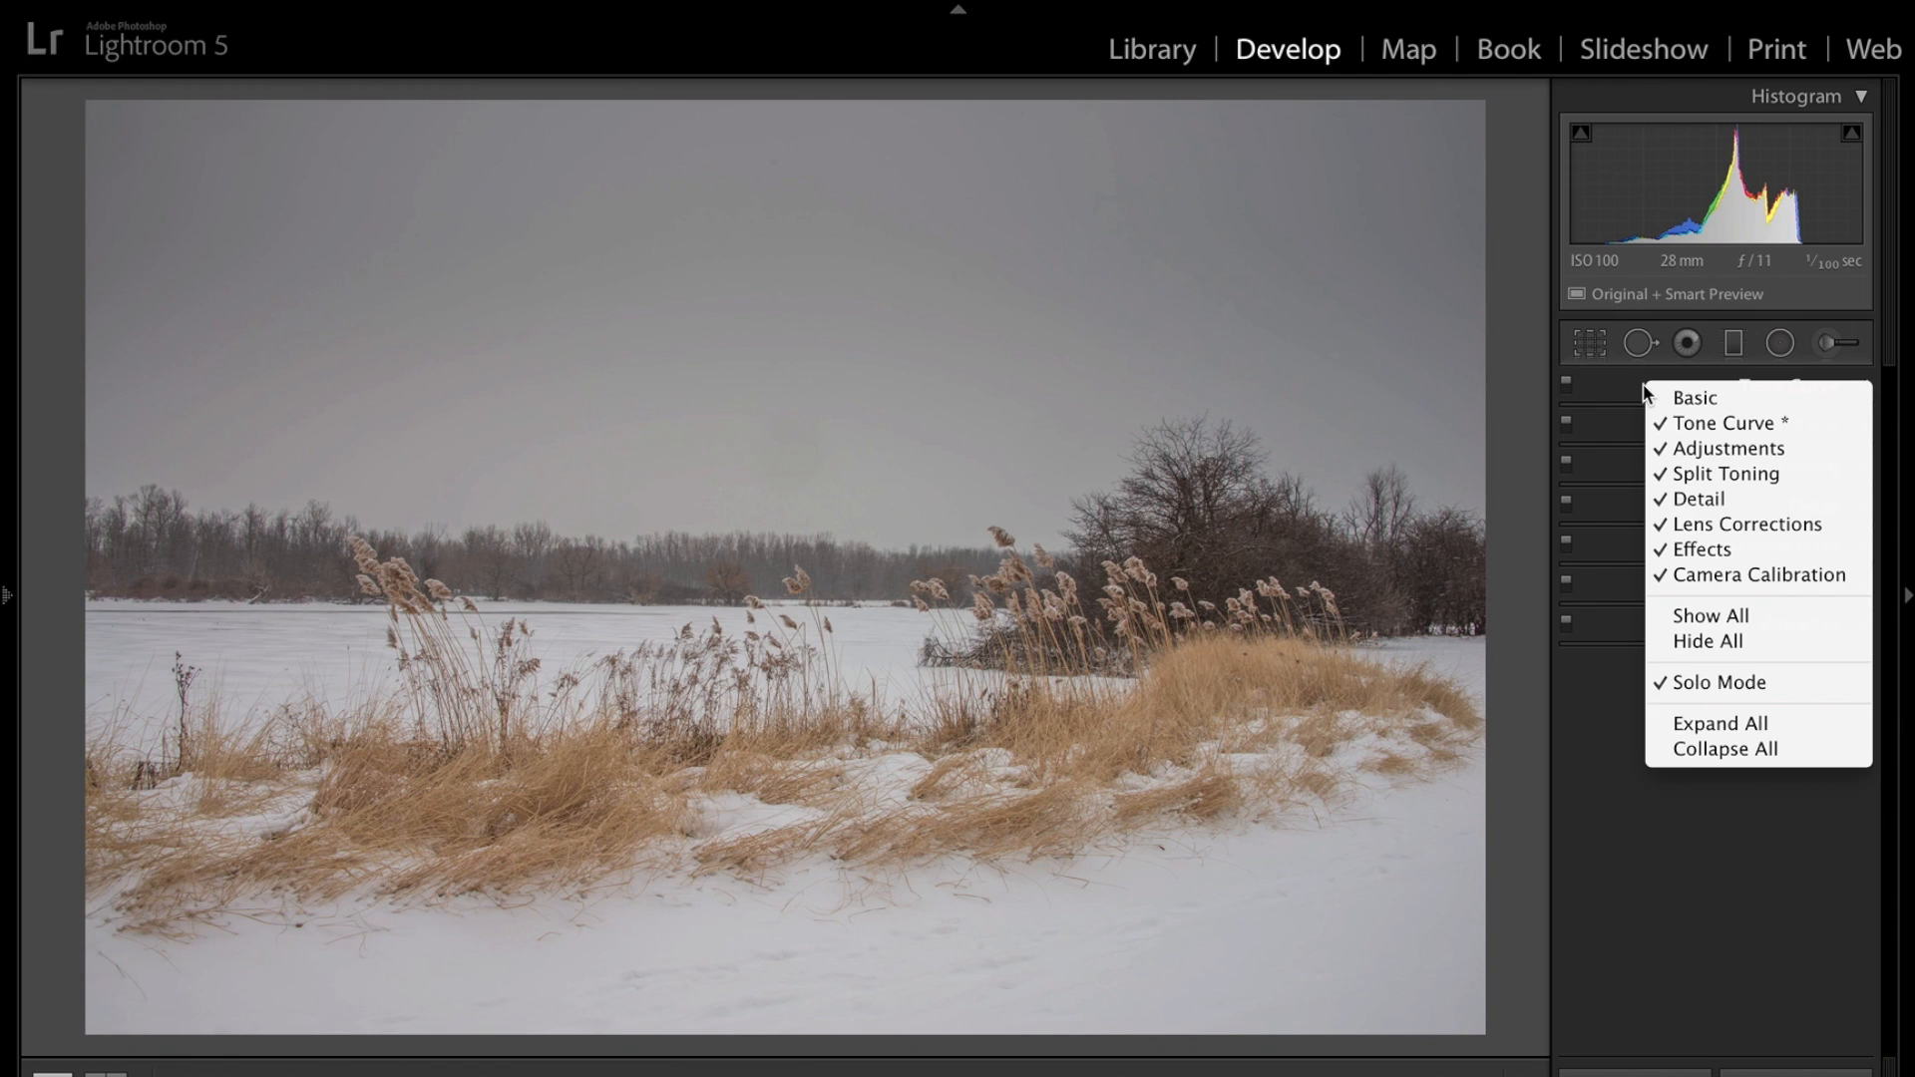
{"action": "left_click", "coordinate": [1691, 401]}
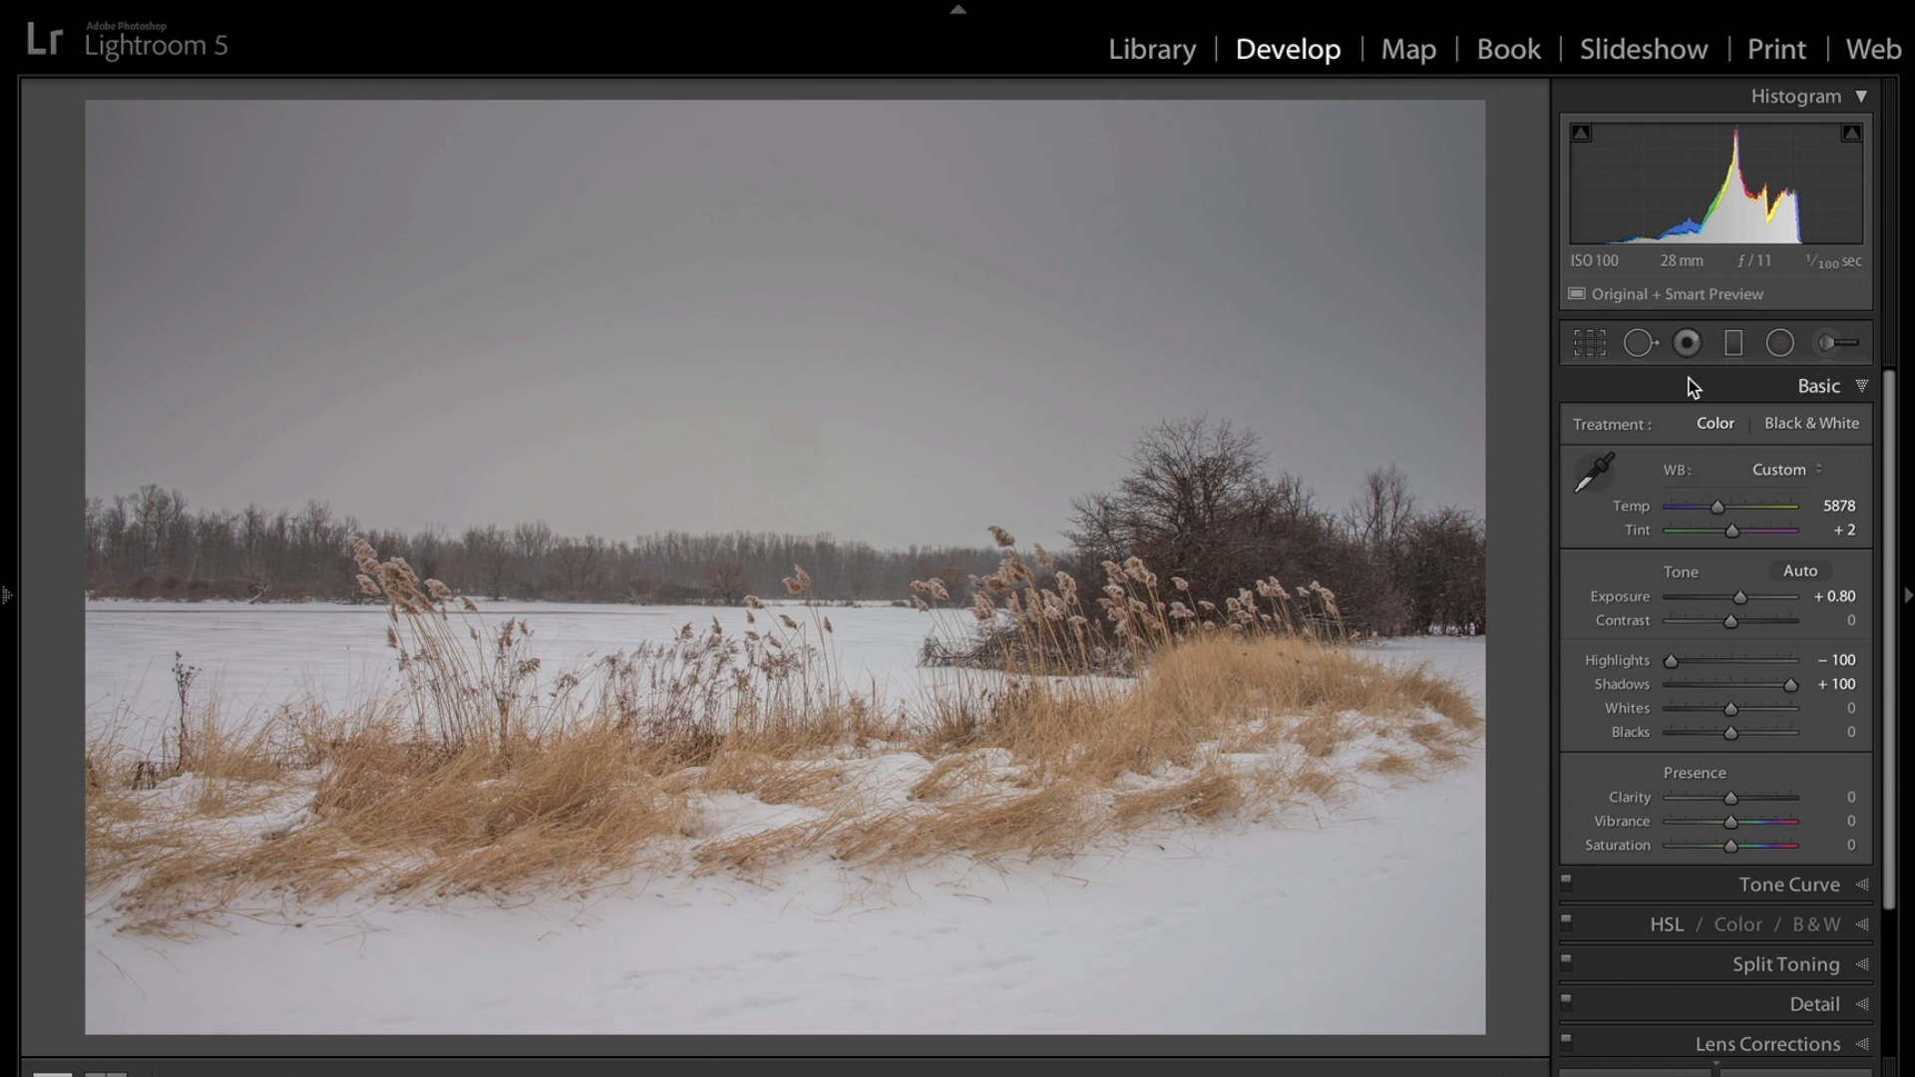
{"action": "right_click", "coordinate": [1692, 387]}
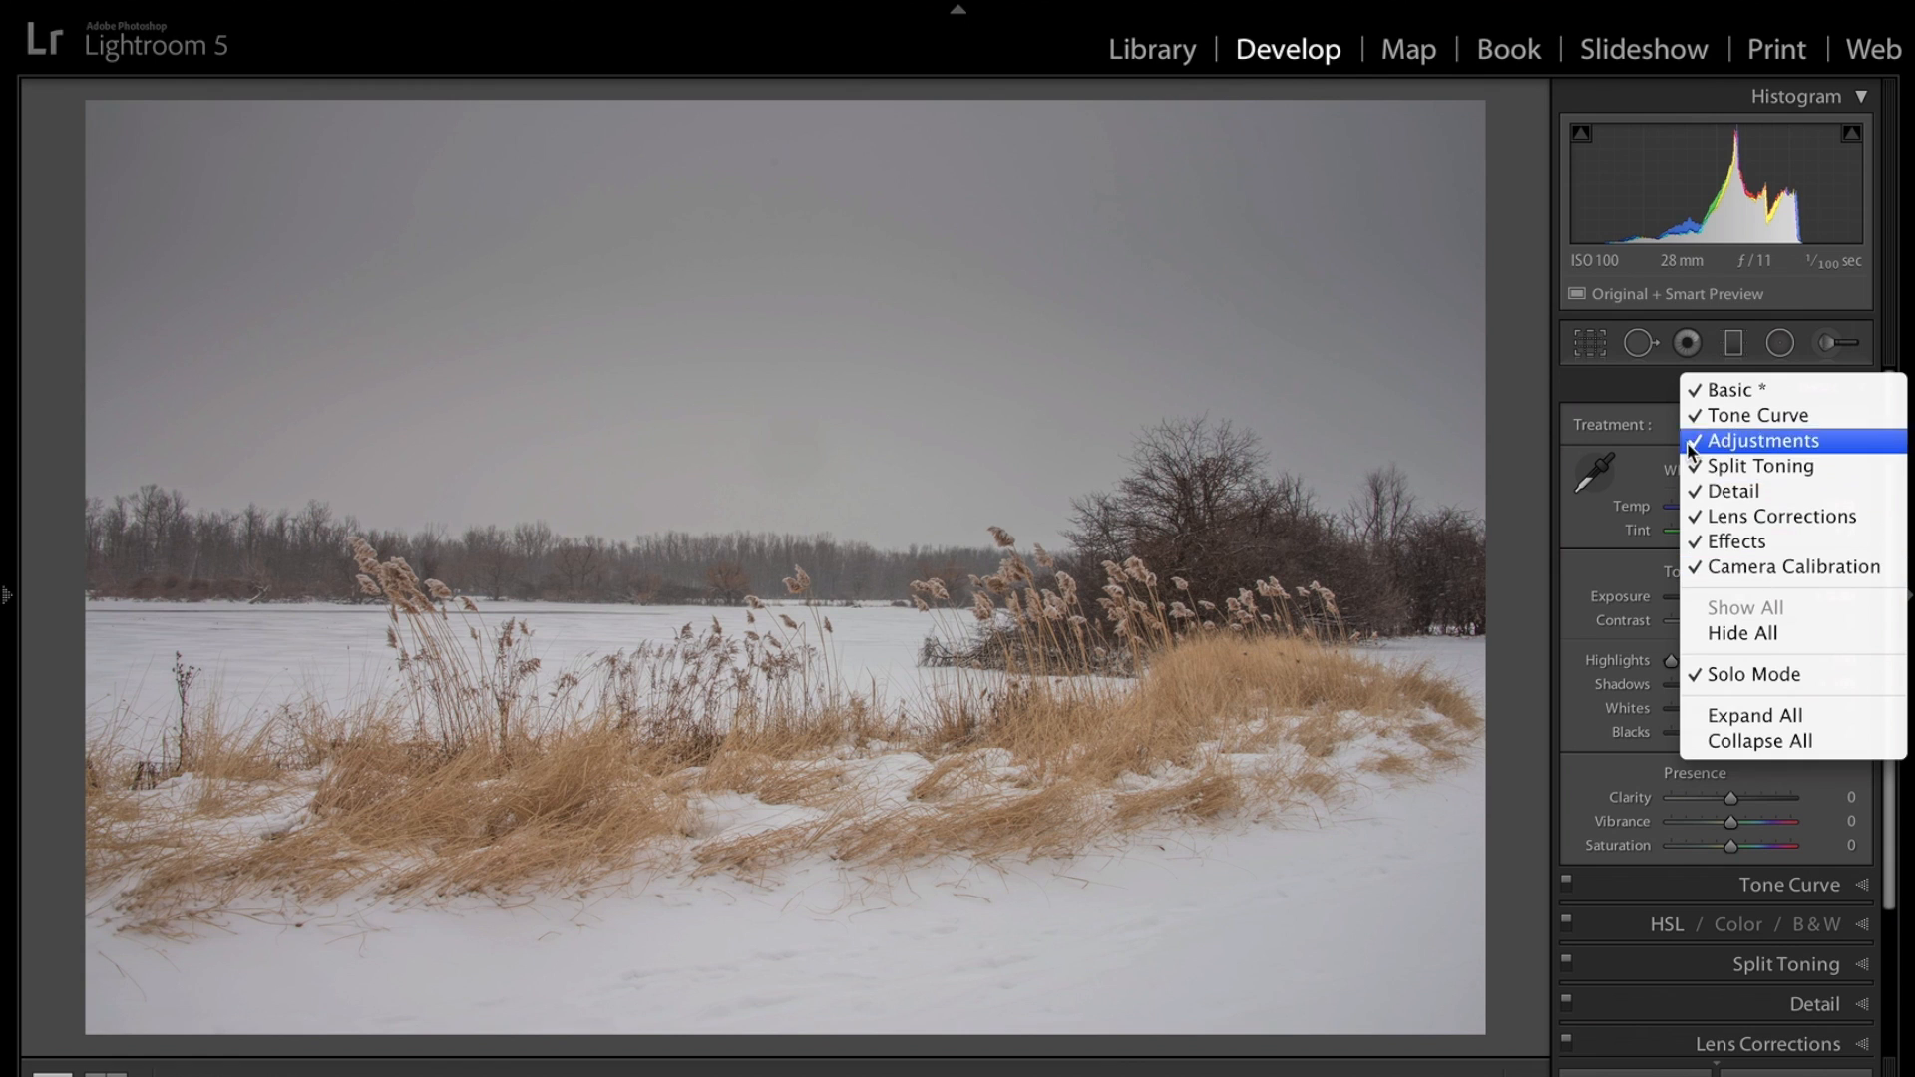
{"action": "left_click", "coordinate": [1651, 392]}
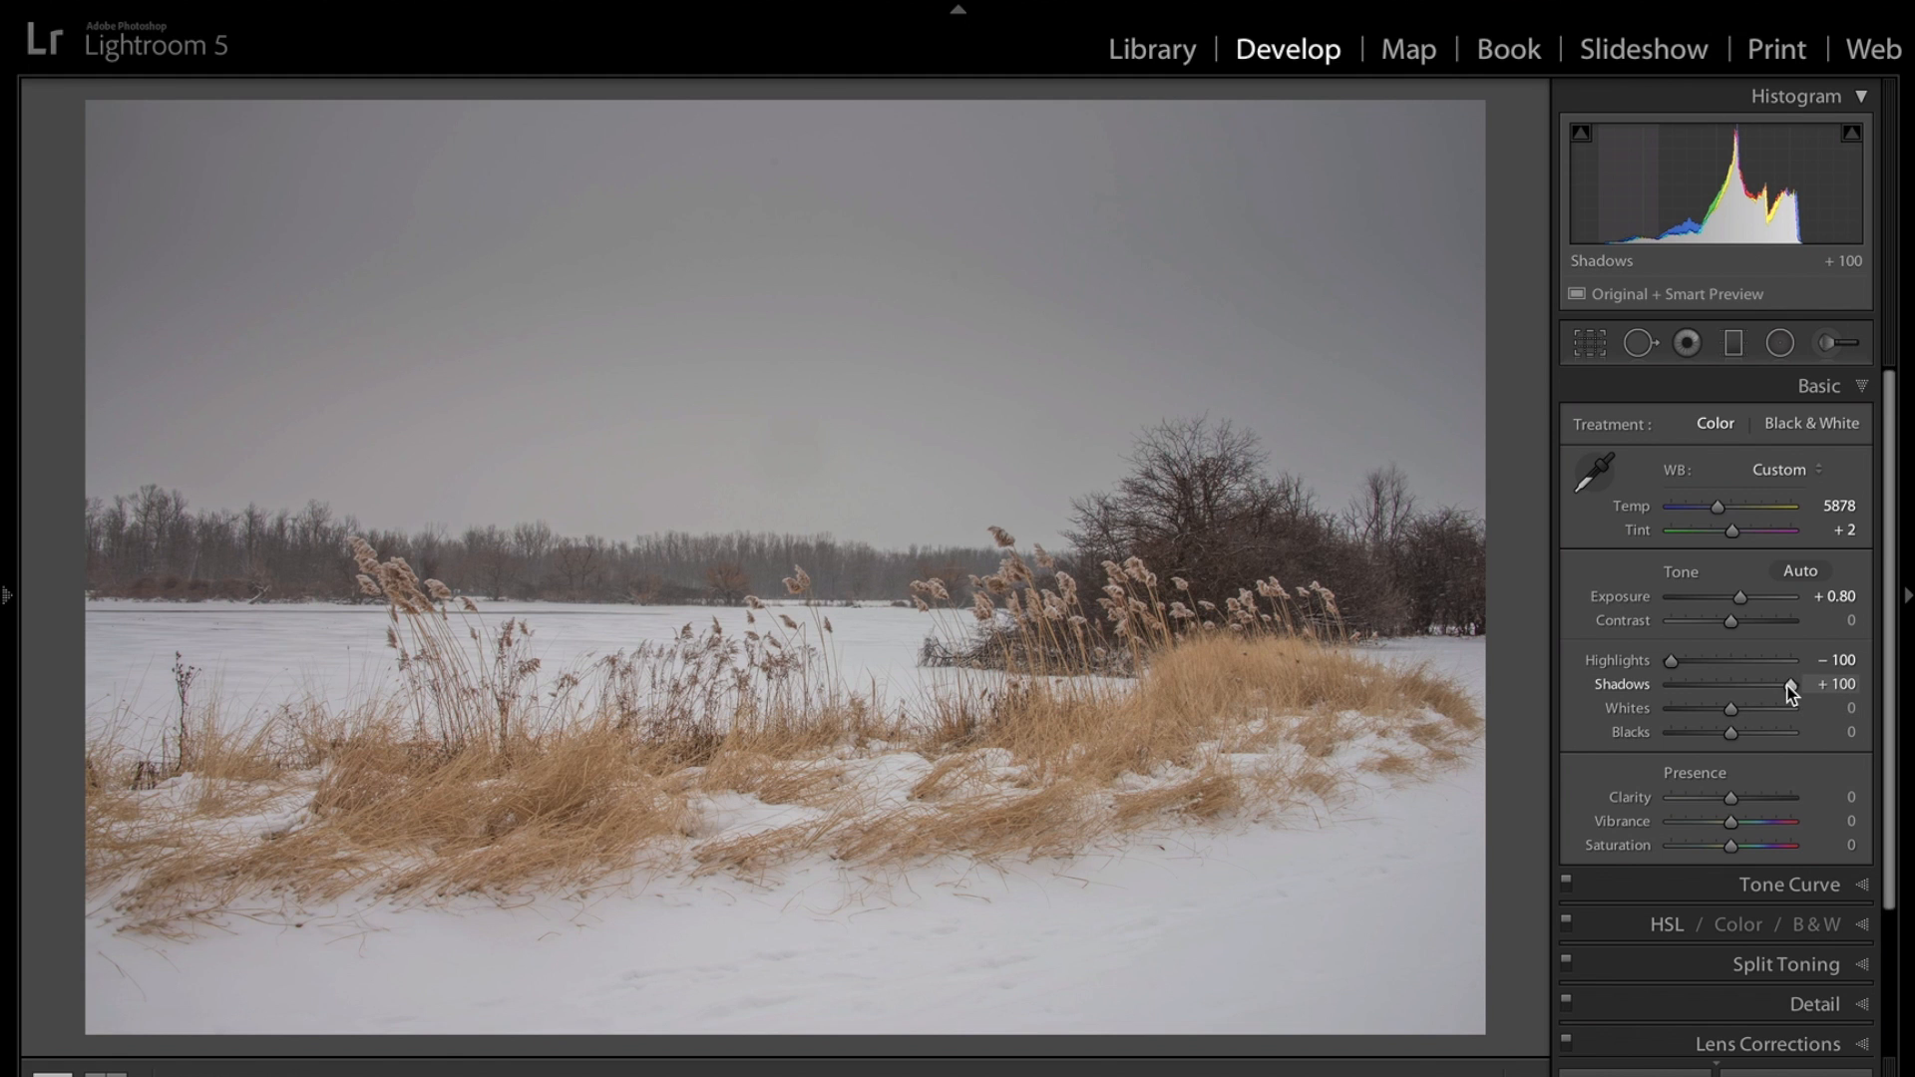
Set Shadows to +70, Whites to +72 and Blacks to -46 while previewing clipping.
{"action": "left_click_drag", "start_coordinate": [1792, 691], "coordinate": [1770, 688]}
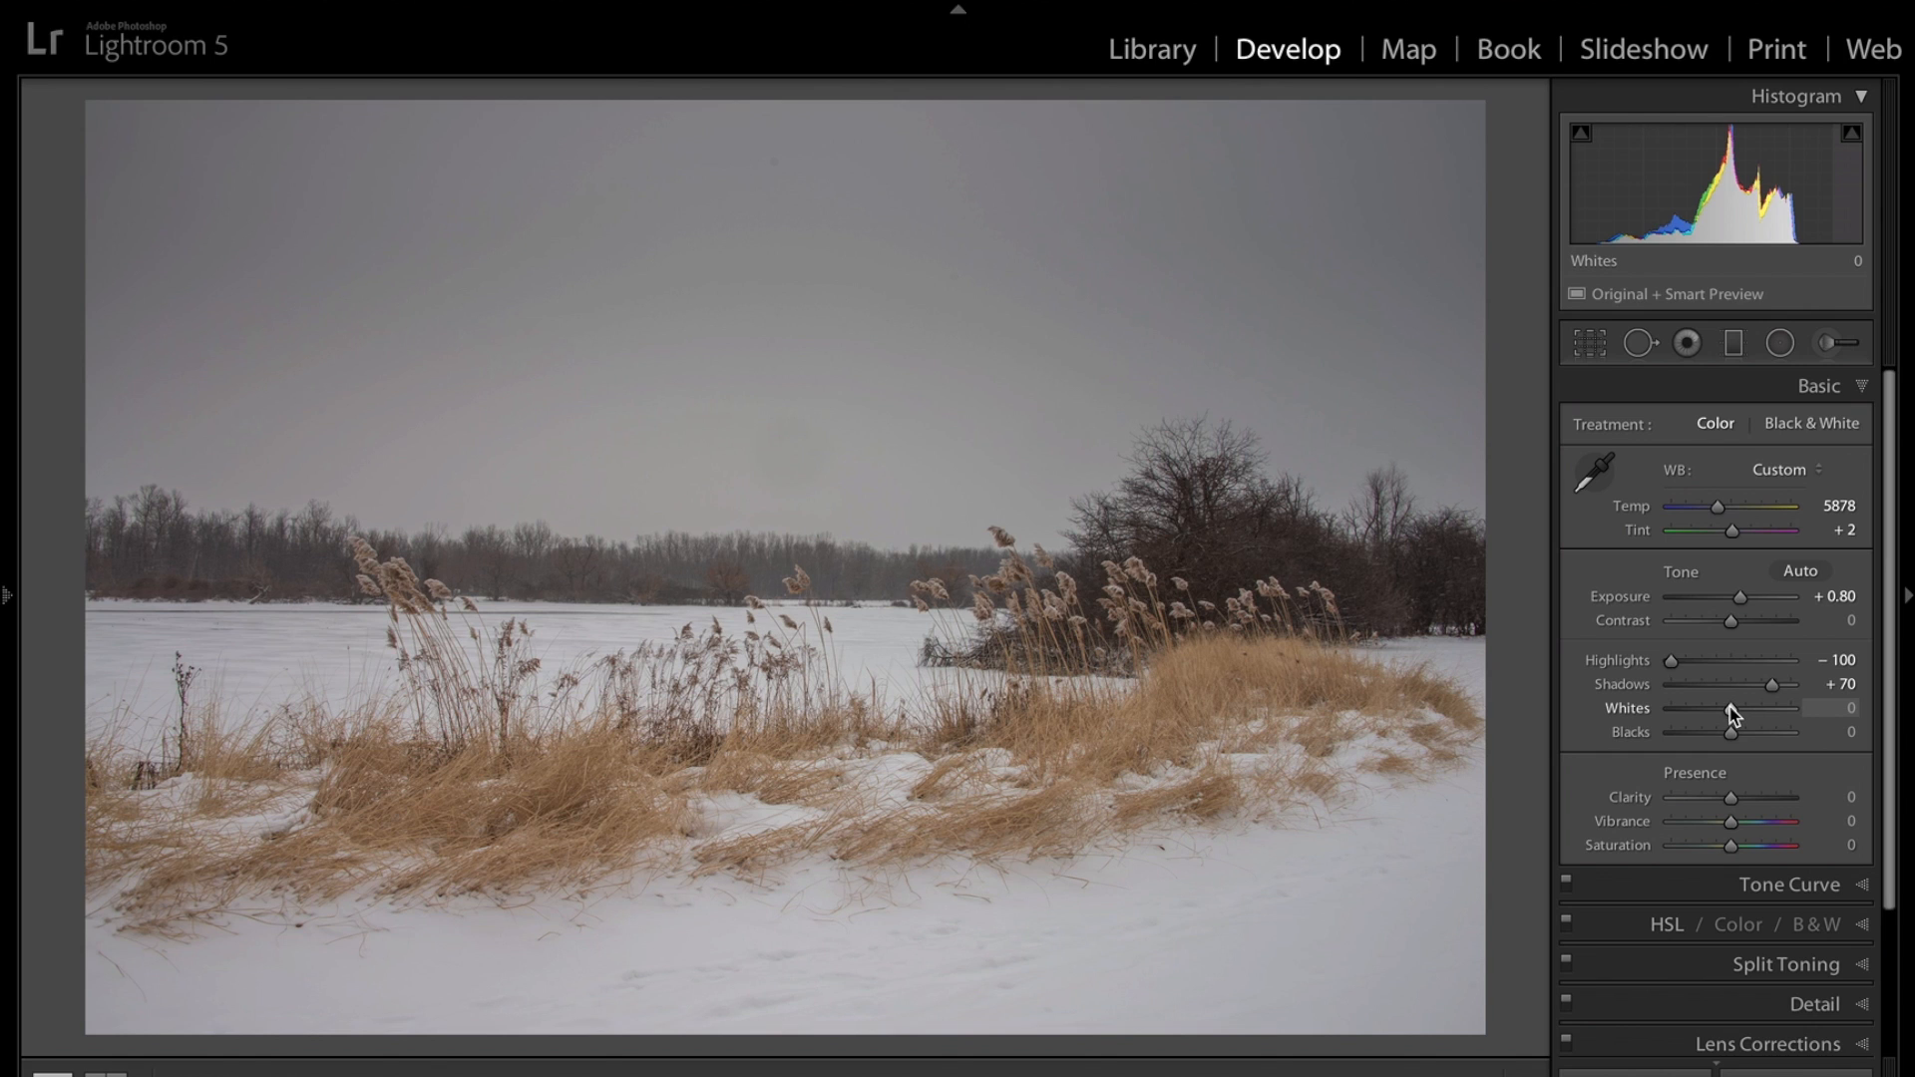
{"action": "key", "text": "alt"}
{"action": "key", "text": "alt"}
{"action": "left_click_drag", "start_coordinate": [1732, 709], "coordinate": [1776, 714]}
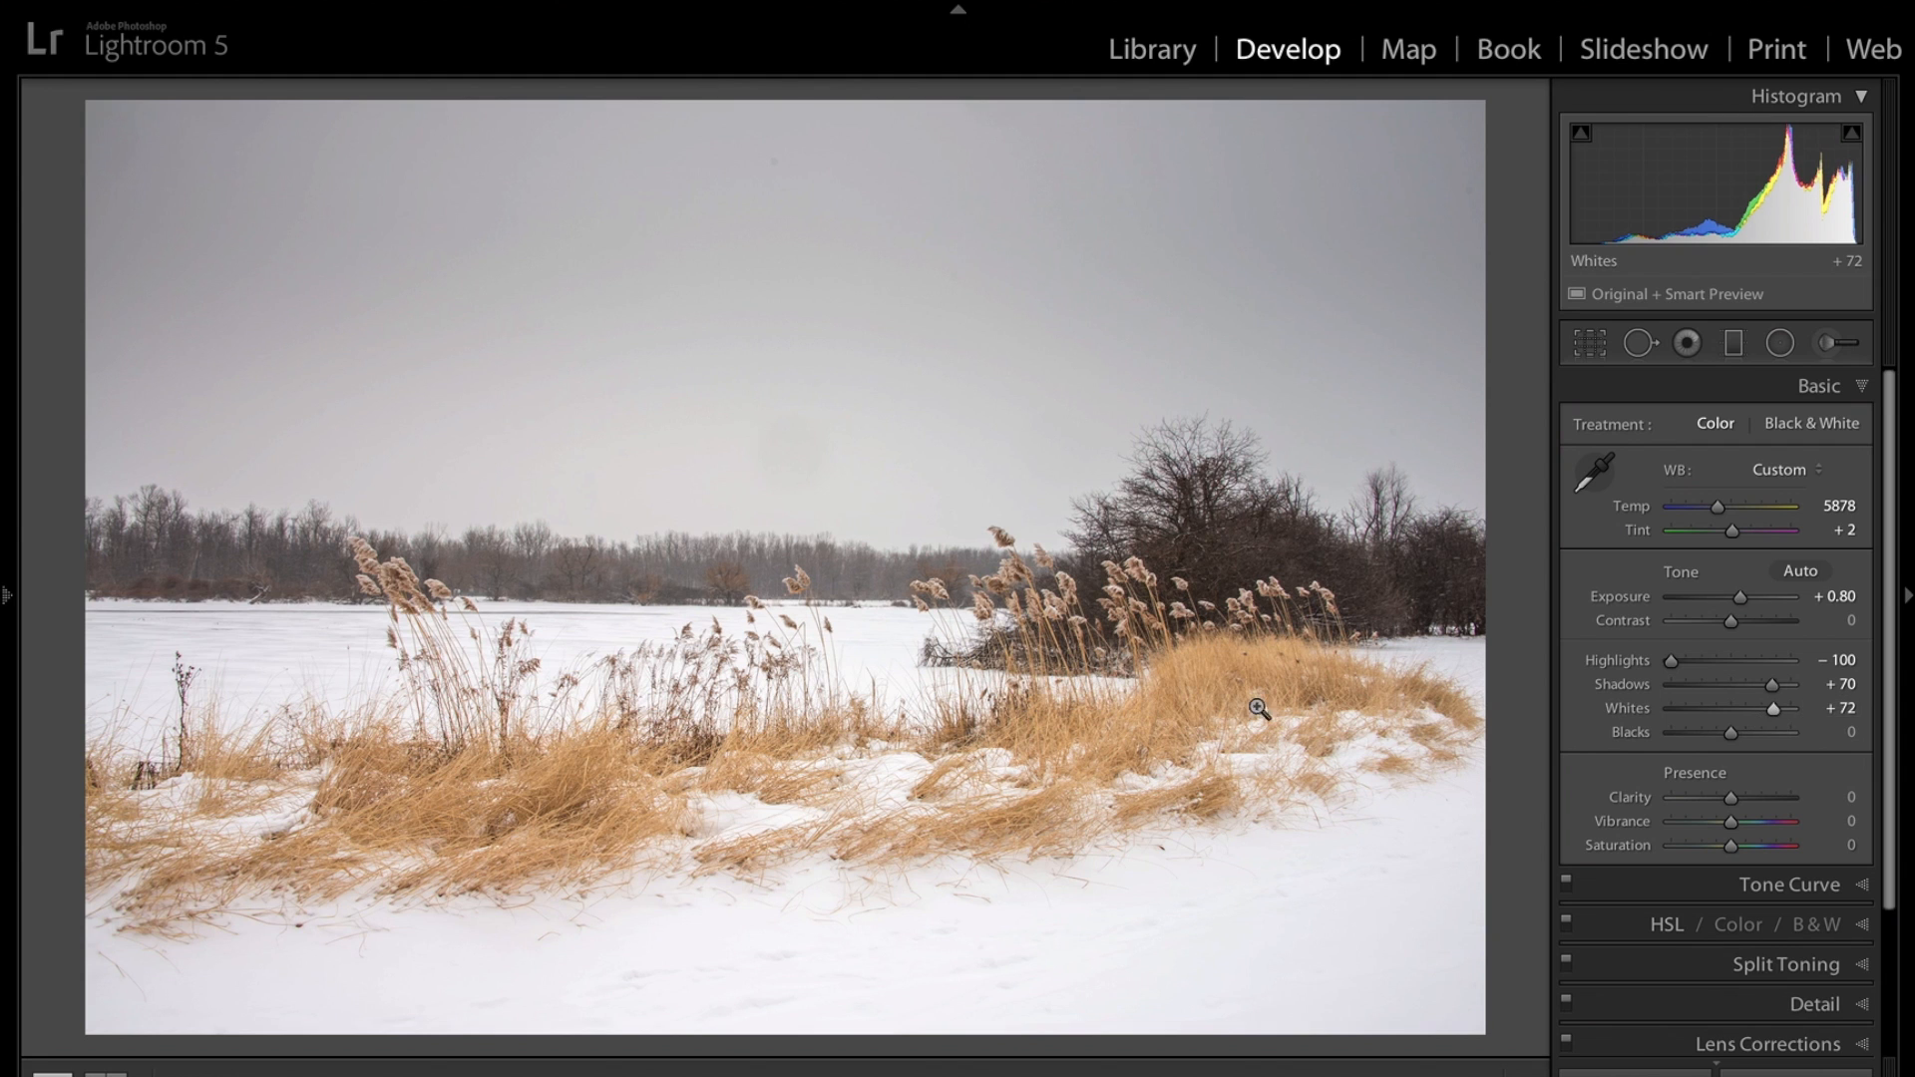
{"action": "key", "text": "alt"}
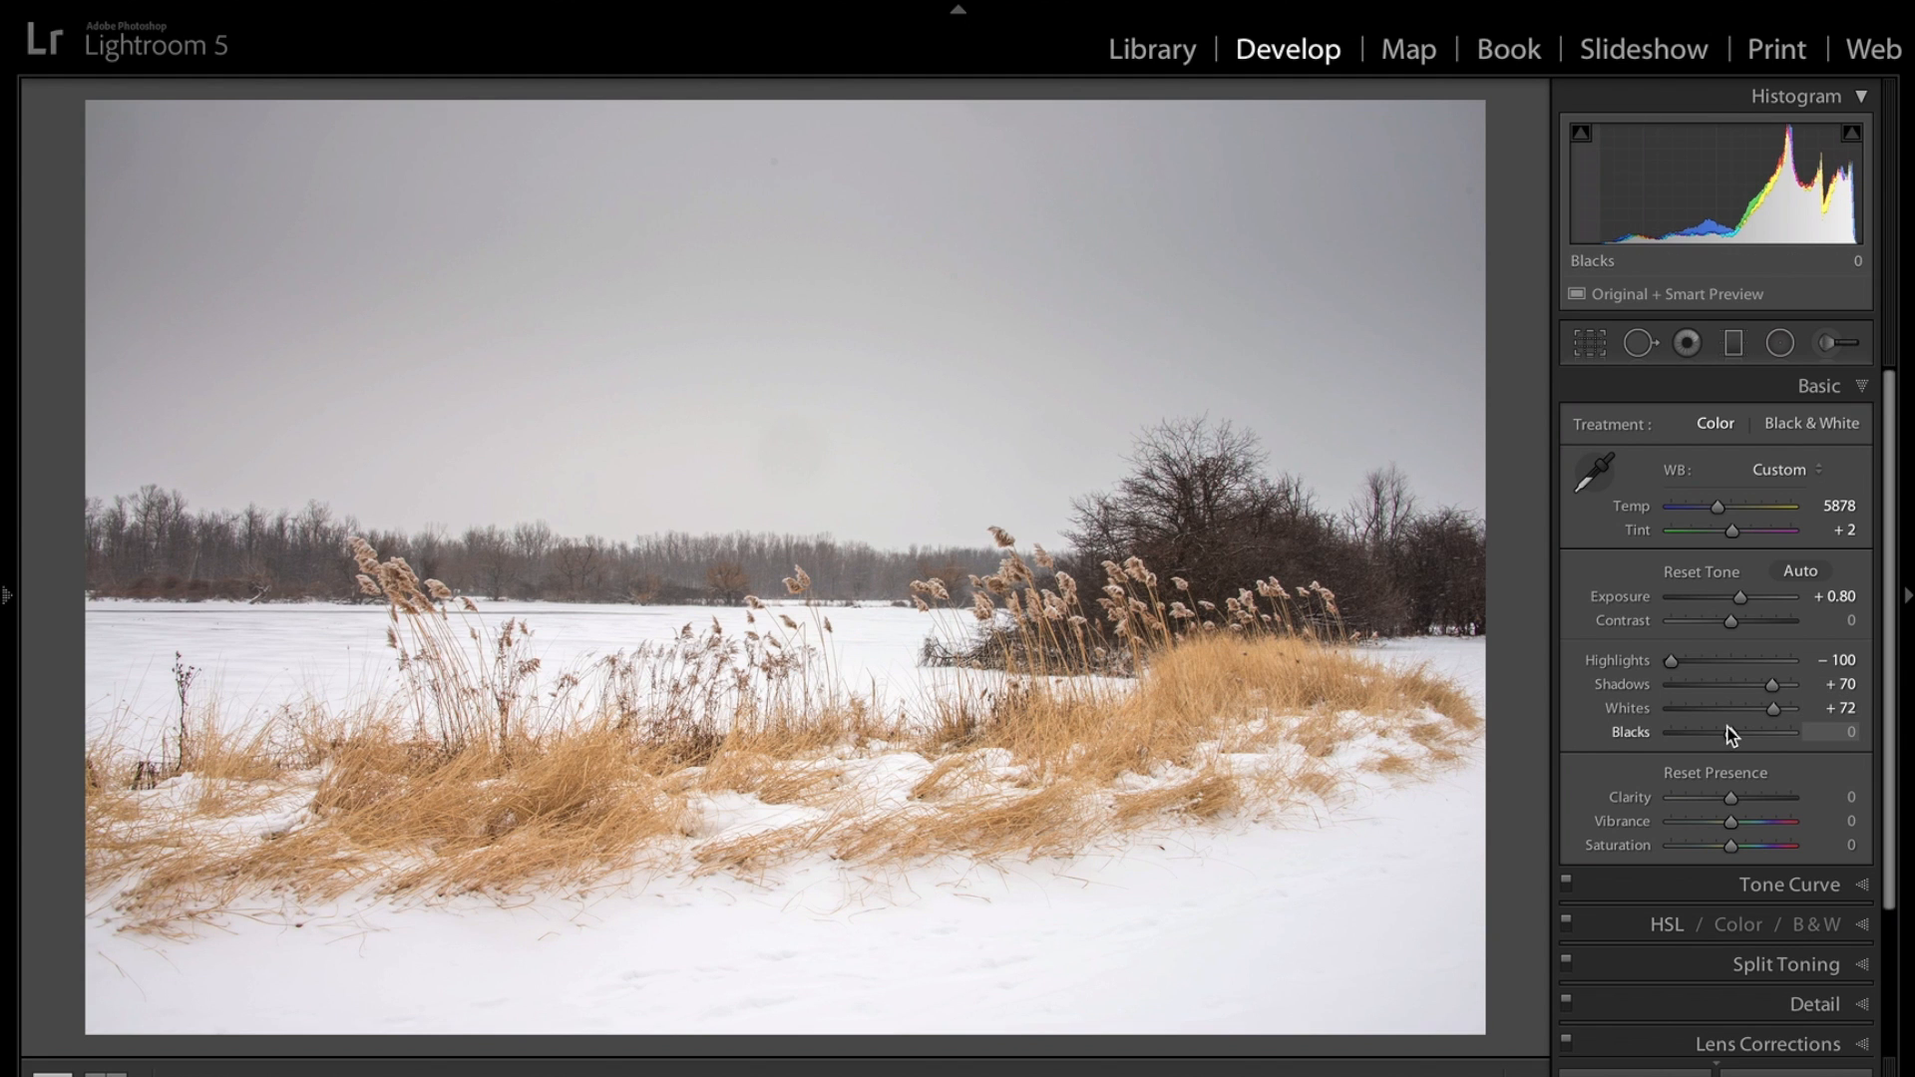
{"action": "mouse_move", "coordinate": [1732, 734]}
{"action": "left_mouse_down"}
{"action": "mouse_move", "coordinate": [1690, 734]}
{"action": "mouse_move", "coordinate": [1708, 732]}
{"action": "left_mouse_up"}
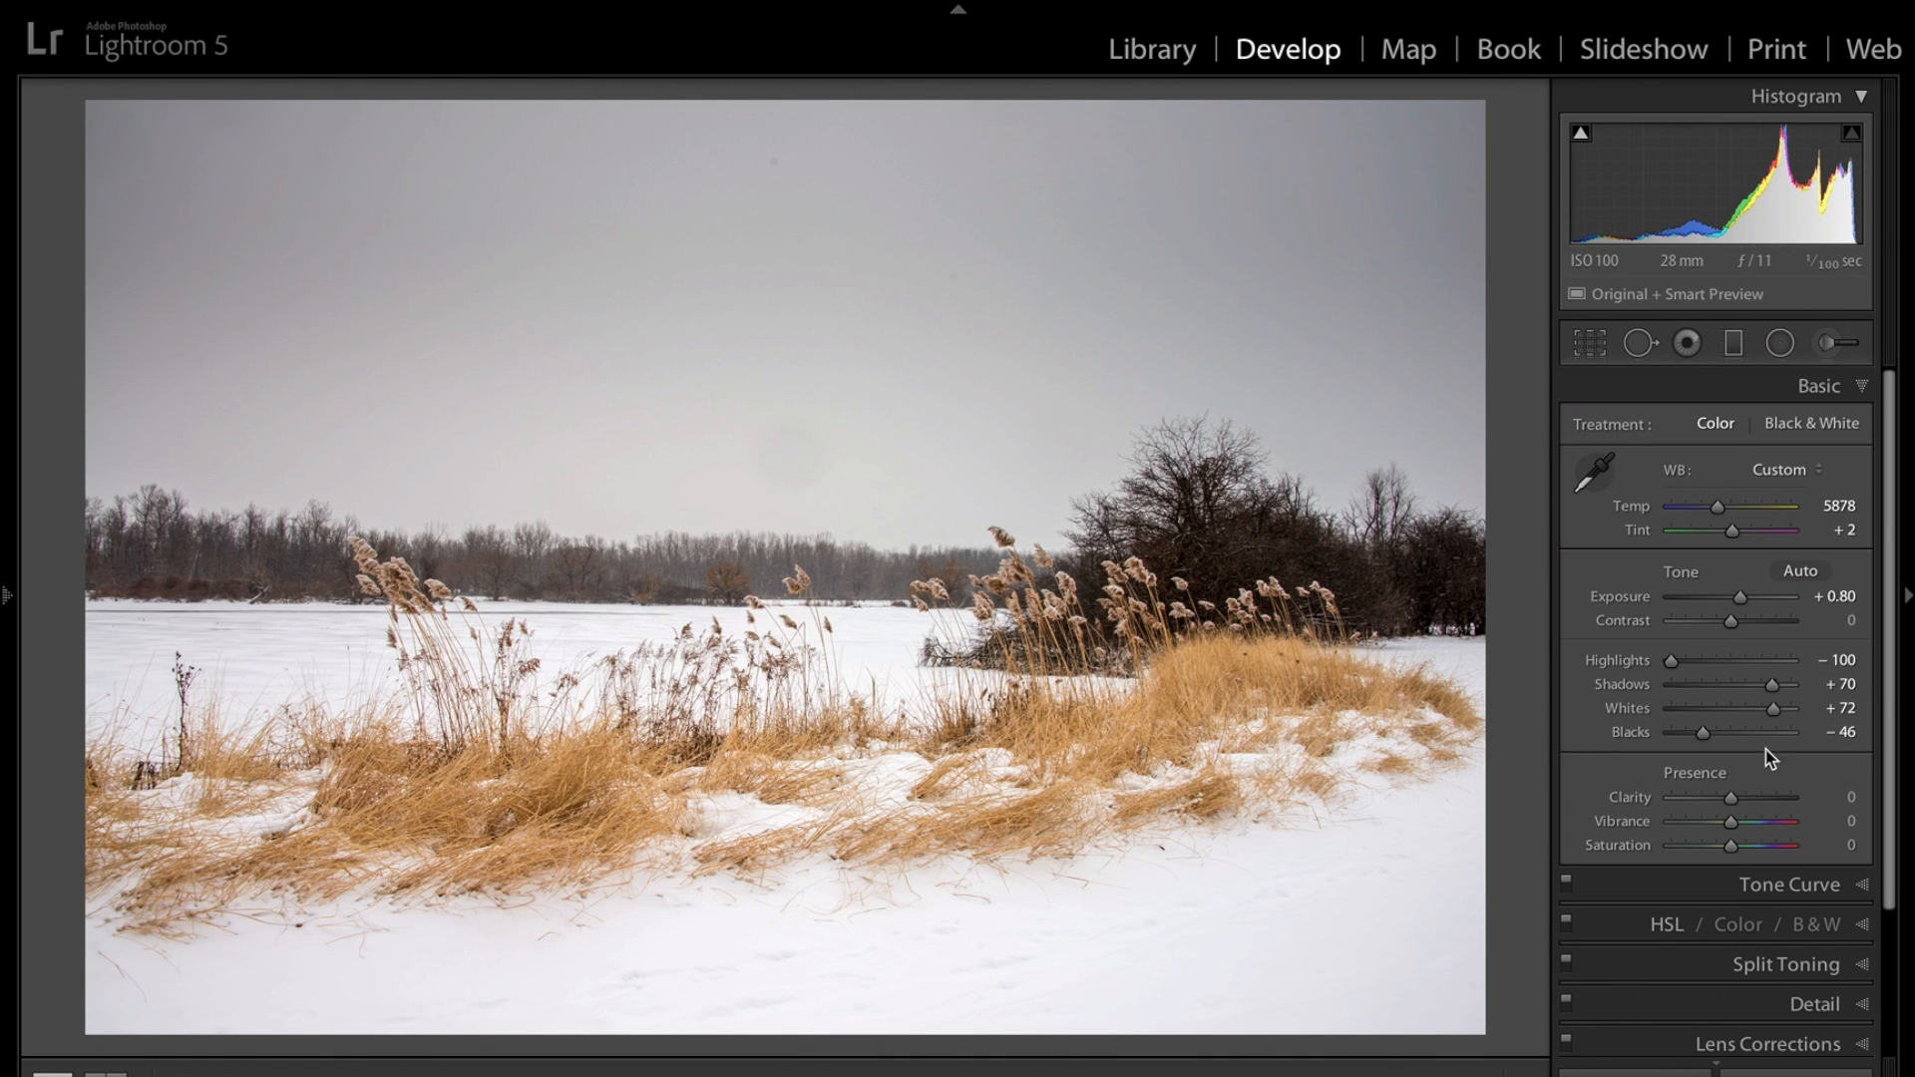
Set Clarity to +41, Contrast to +28 and Vibrance to +18 in the Basic panel.
{"action": "left_click_drag", "start_coordinate": [1732, 799], "coordinate": [1759, 806]}
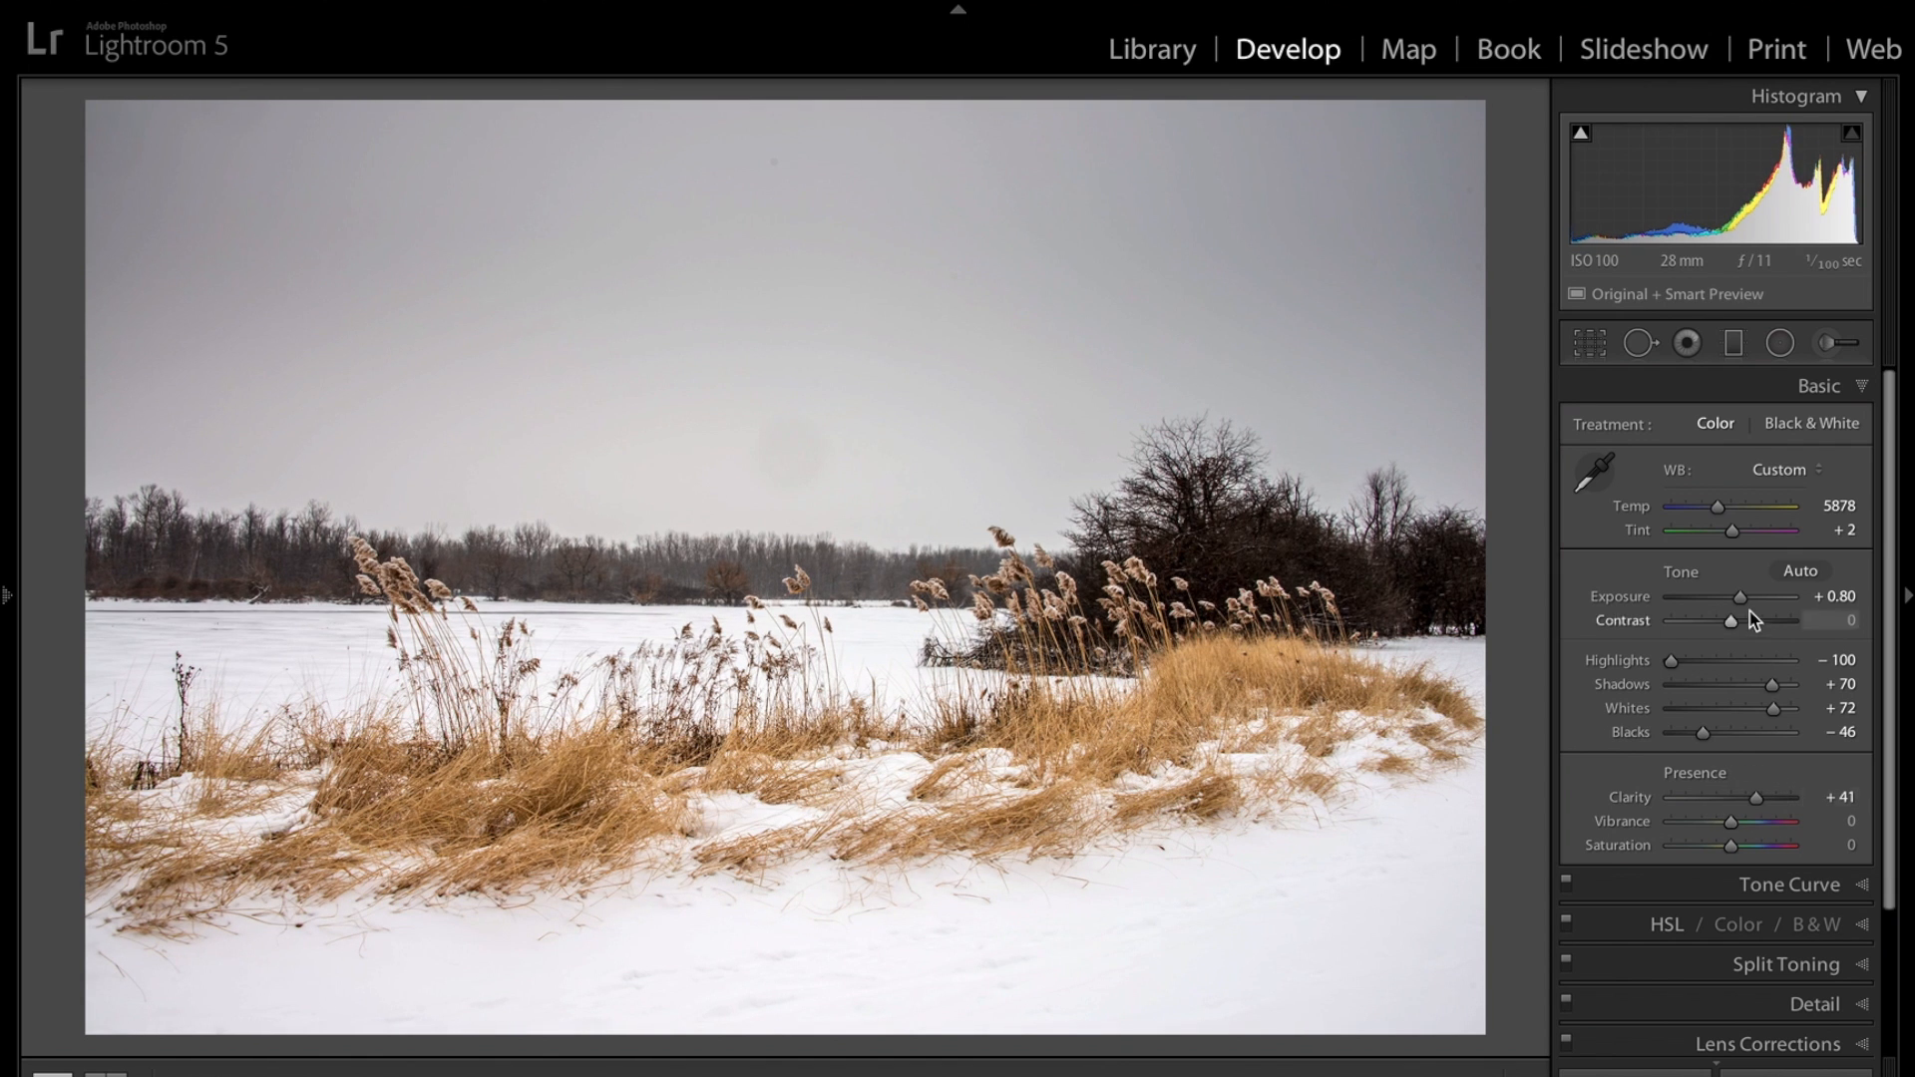
{"action": "left_click_drag", "start_coordinate": [1732, 620], "coordinate": [1747, 621]}
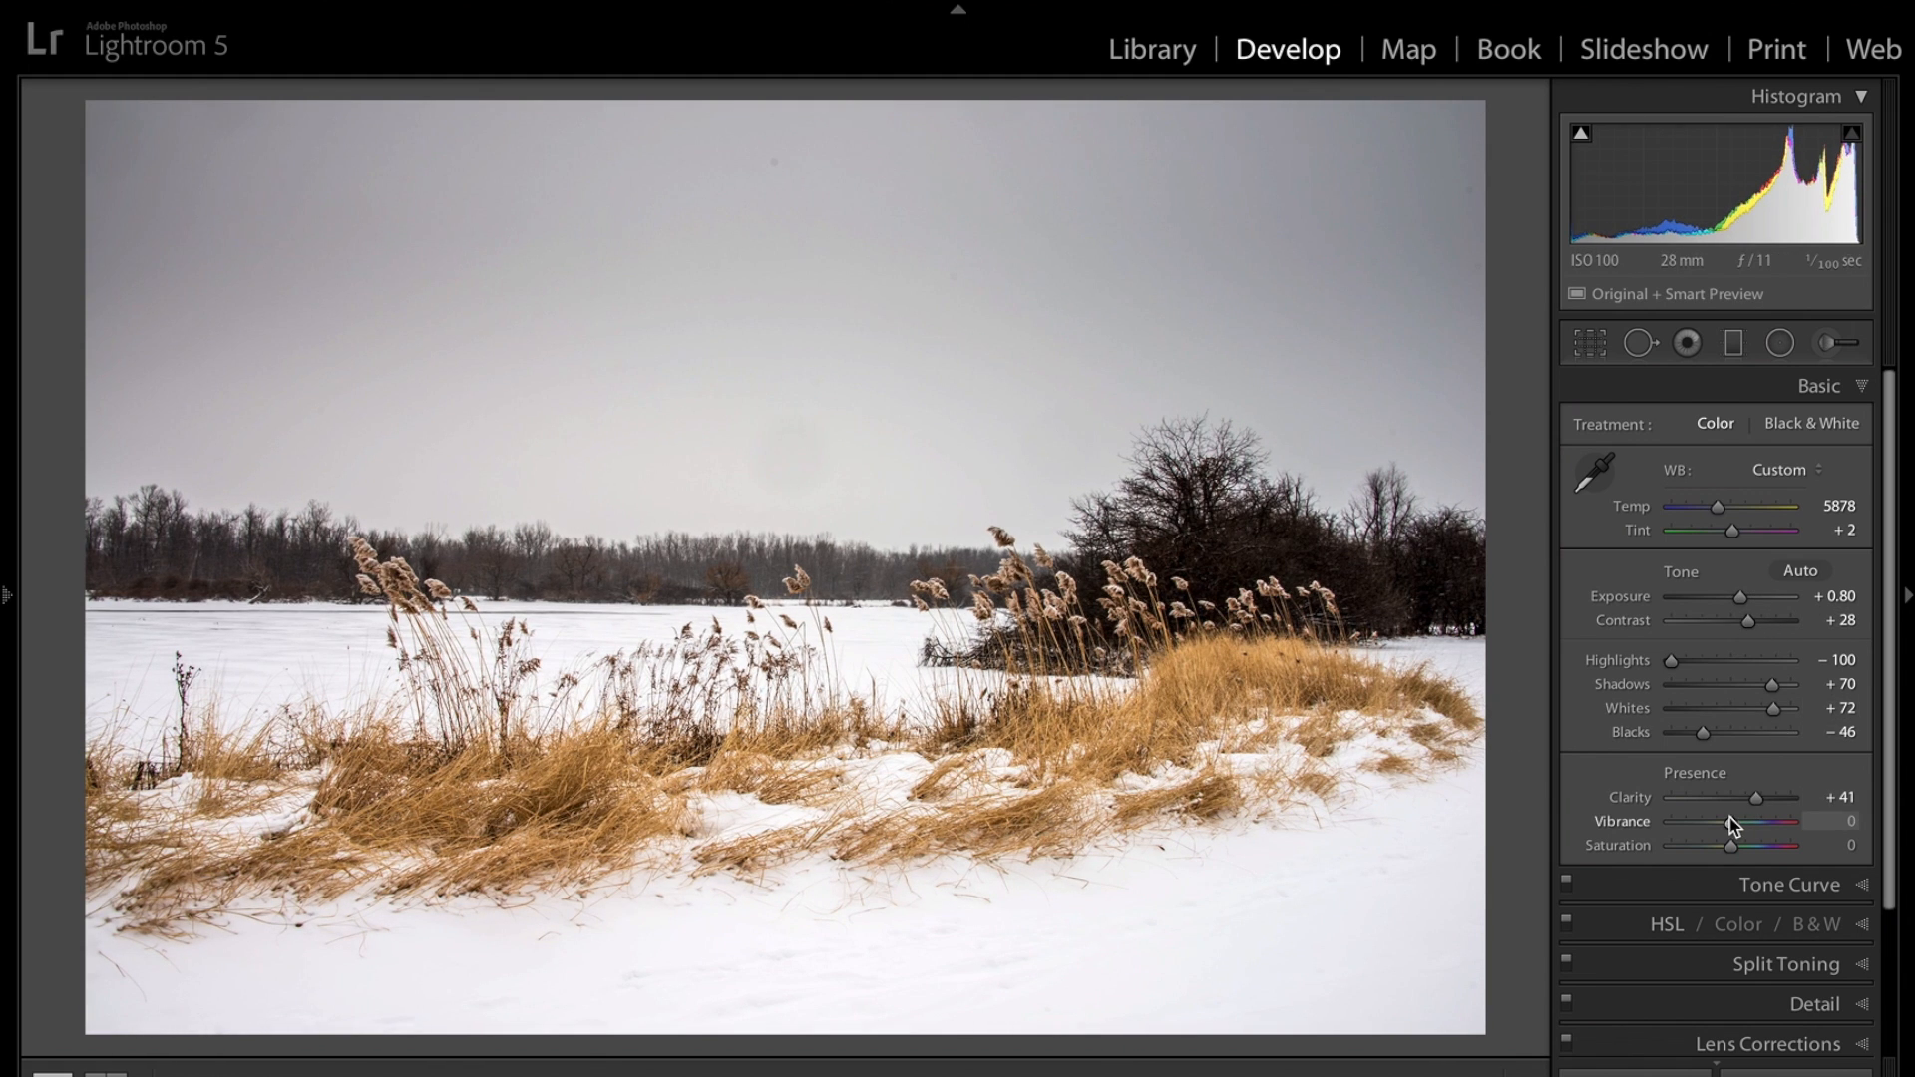
{"action": "left_click_drag", "start_coordinate": [1732, 825], "coordinate": [1741, 826]}
Straighten the photo to -0.56° by drawing a line along the horizon with the Crop & Straighten tool.
{"action": "left_click", "coordinate": [1590, 344]}
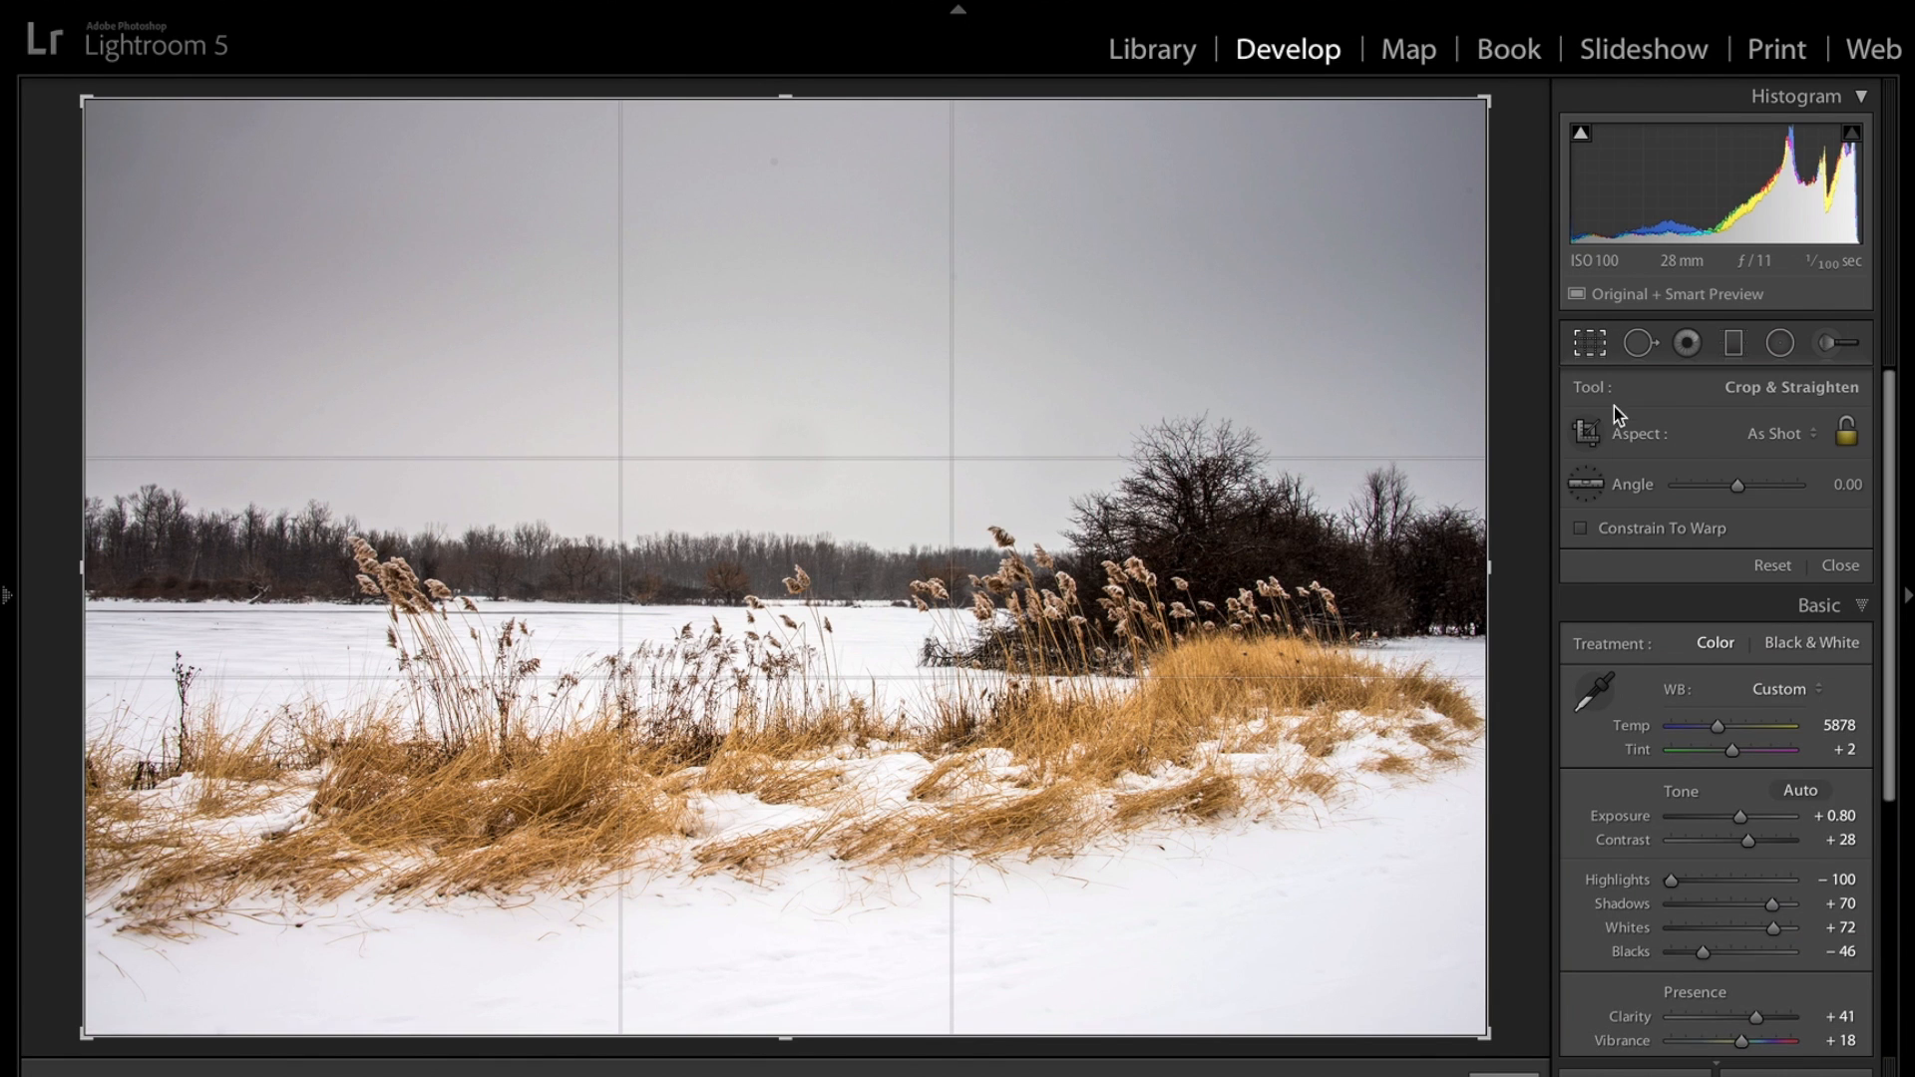
{"action": "left_click", "coordinate": [1586, 485]}
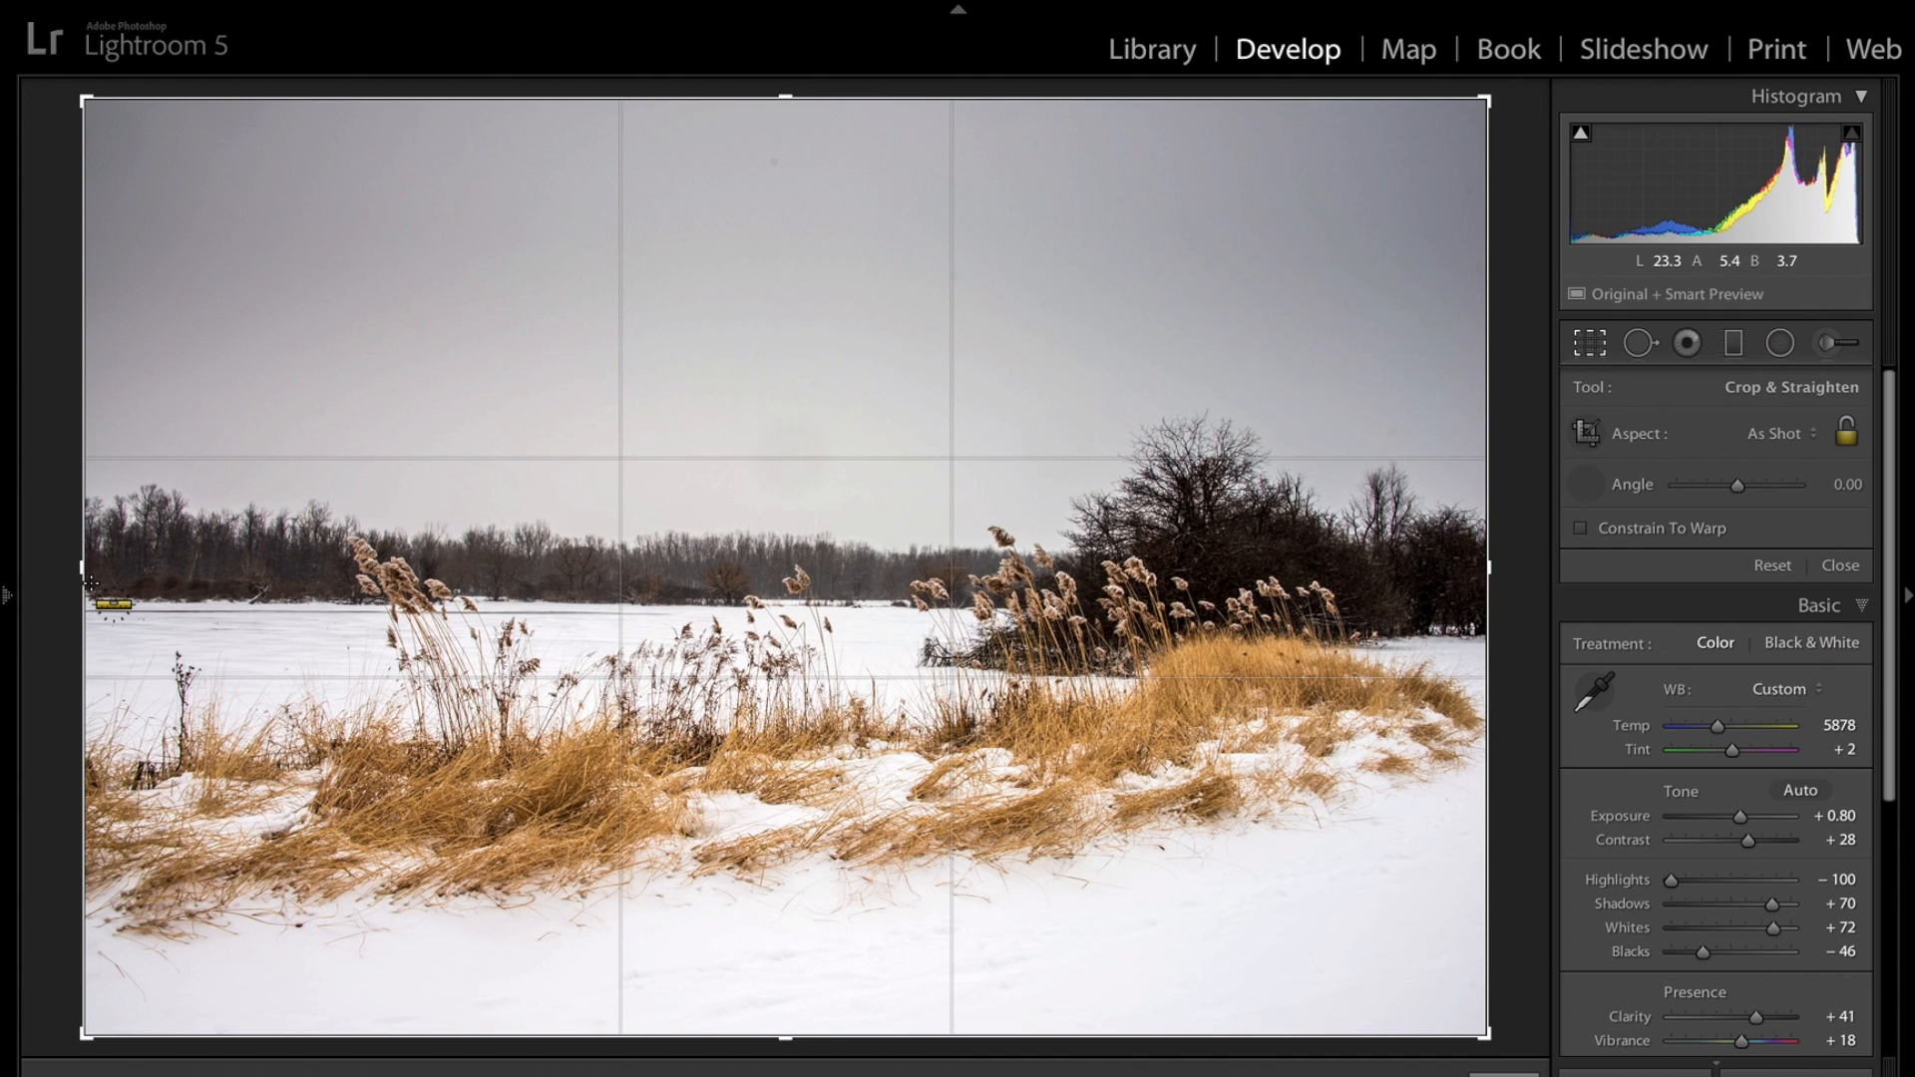
{"action": "mouse_move", "coordinate": [91, 584]}
{"action": "left_mouse_down"}
{"action": "mouse_move", "coordinate": [1164, 622]}
{"action": "mouse_move", "coordinate": [1107, 588]}
{"action": "mouse_move", "coordinate": [1225, 595]}
{"action": "left_mouse_up"}
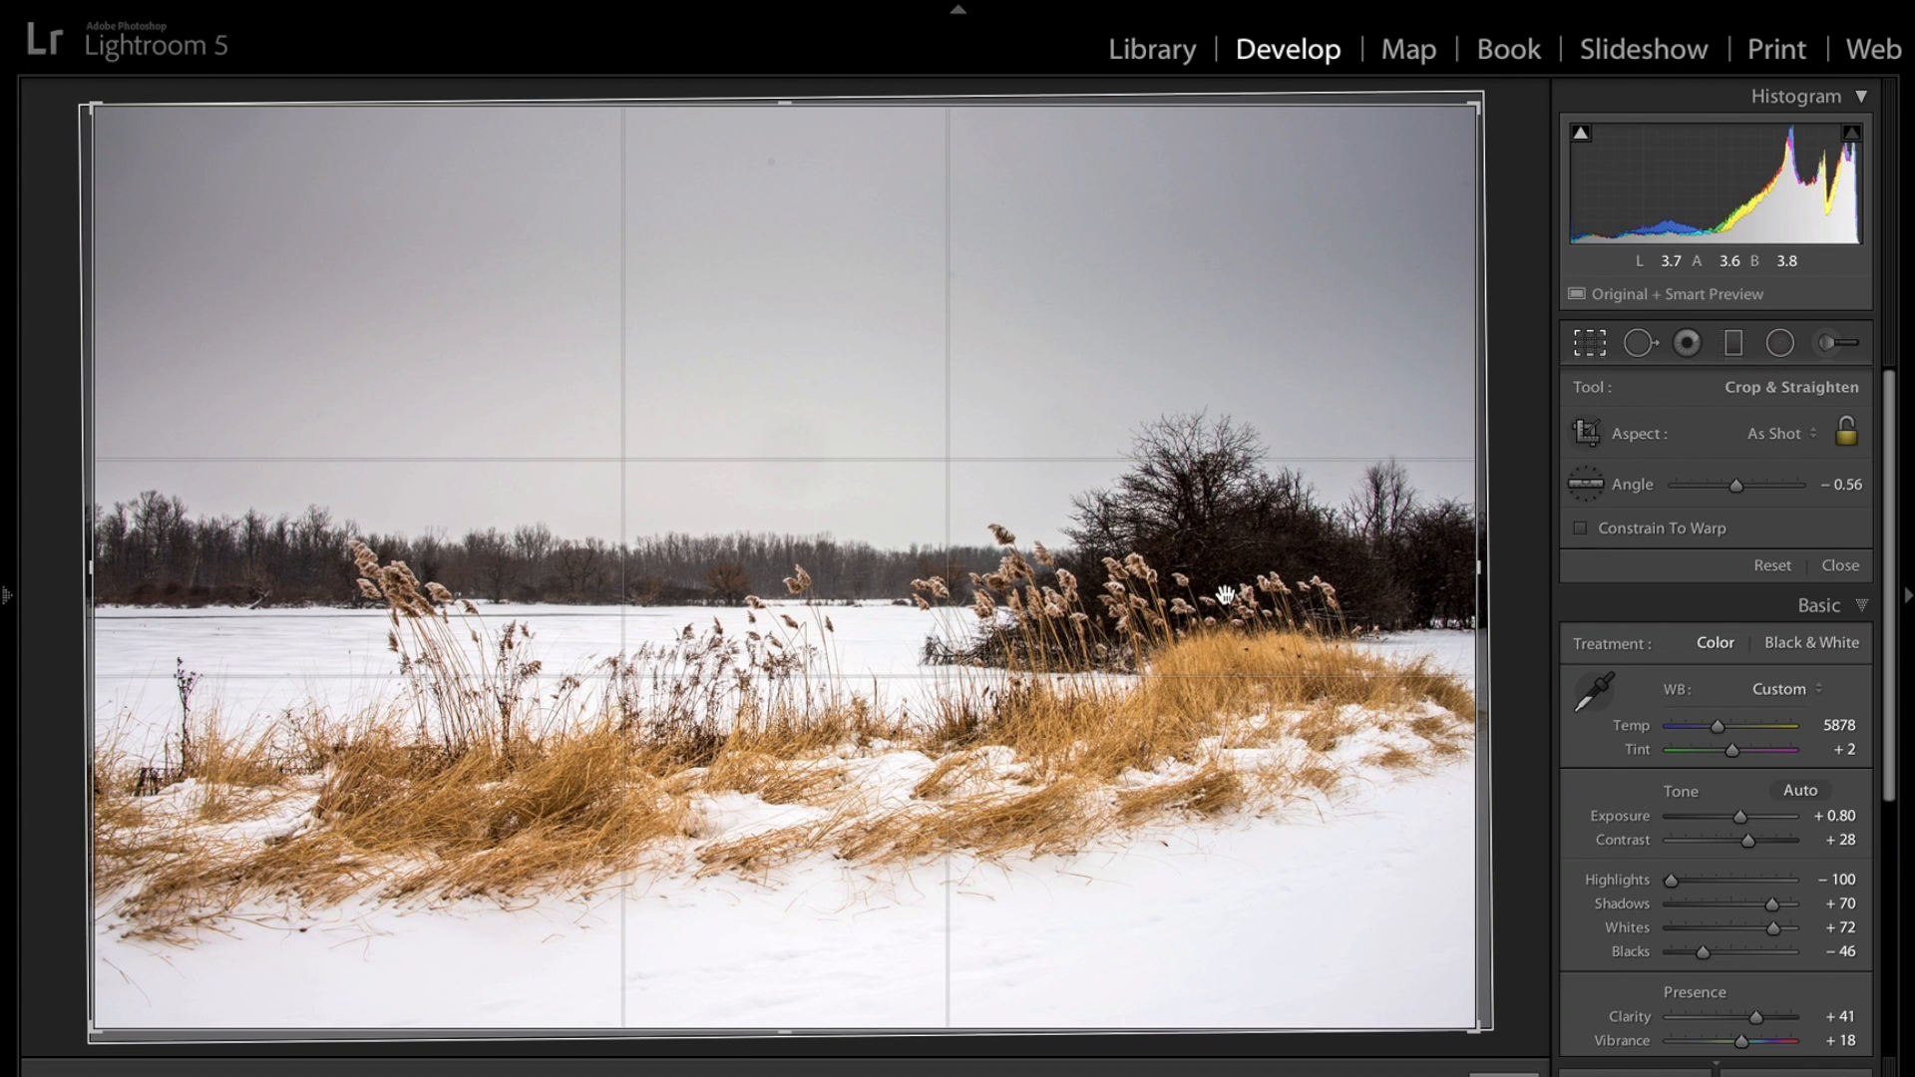
{"action": "key", "text": "Return"}
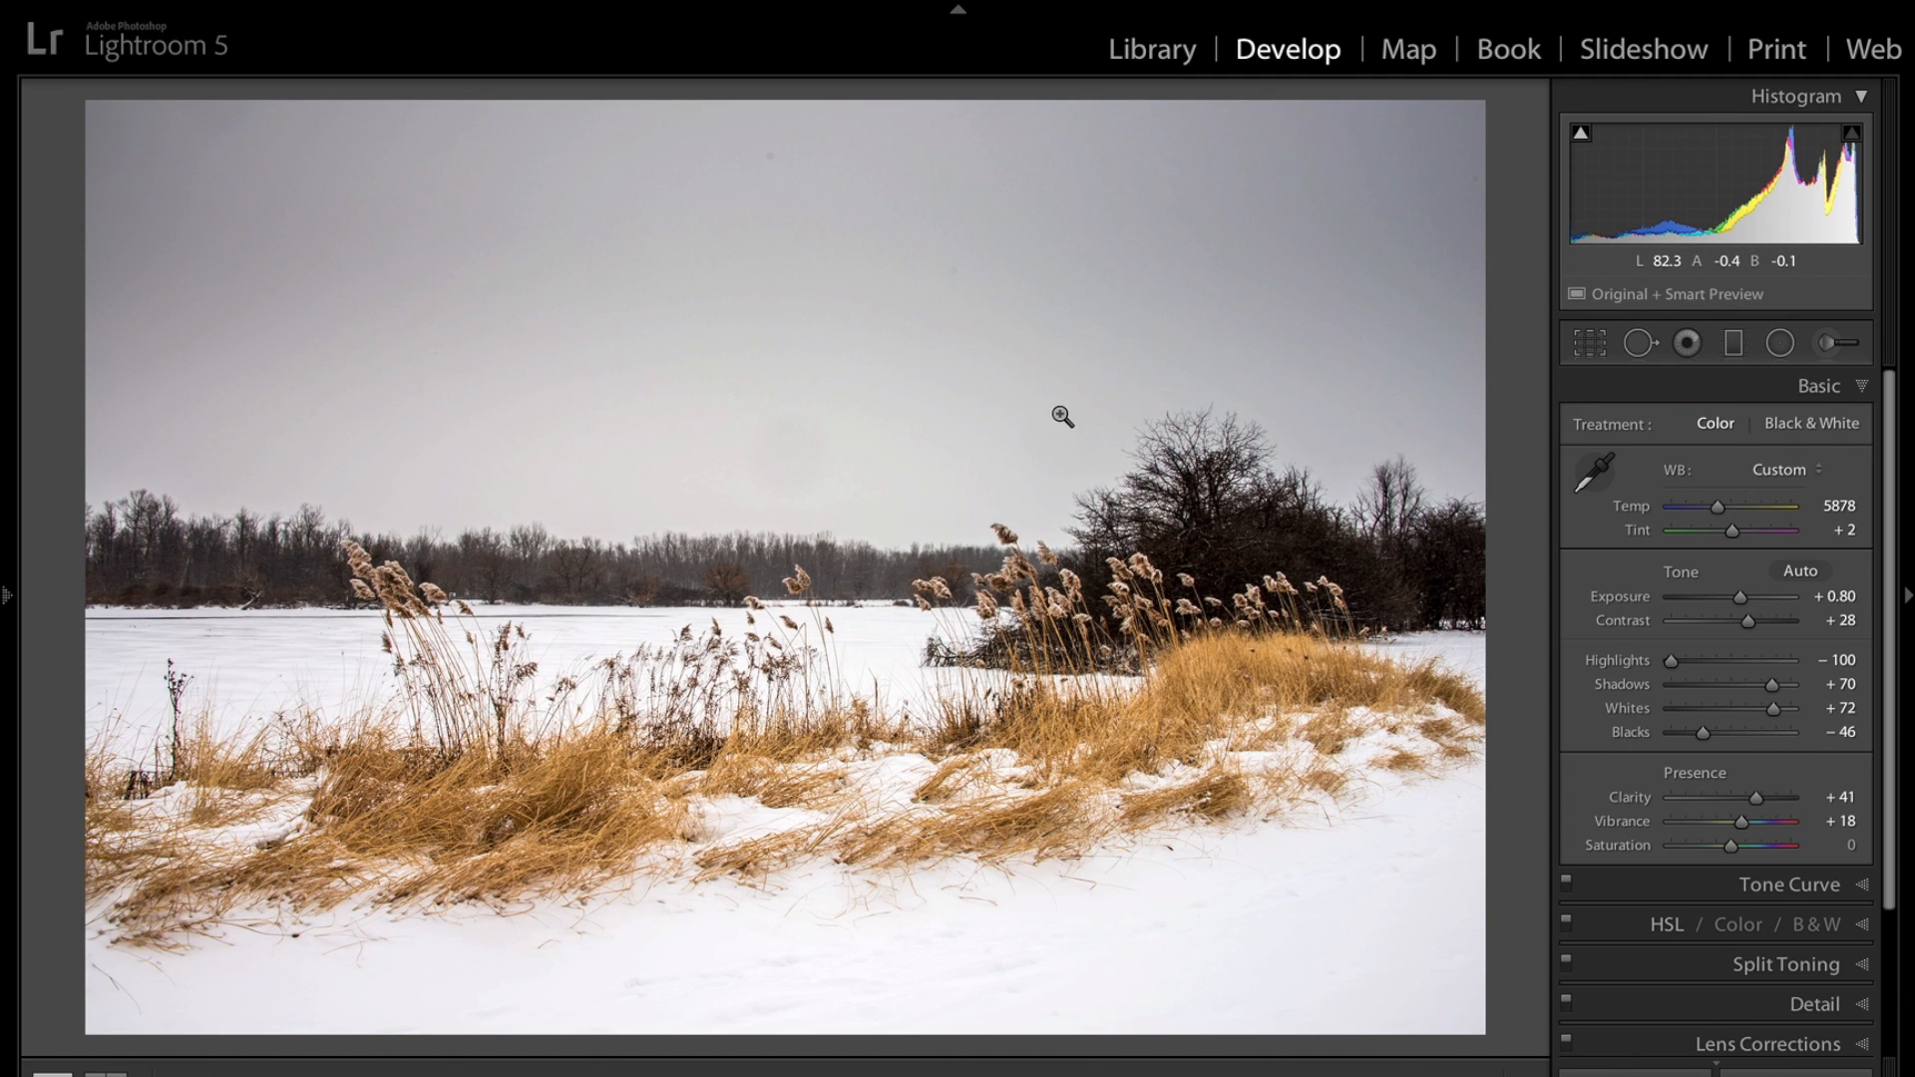
Heal a dust spot near the top of the sky with the Spot Removal tool at brush size 68.
{"action": "left_click", "coordinate": [1639, 344]}
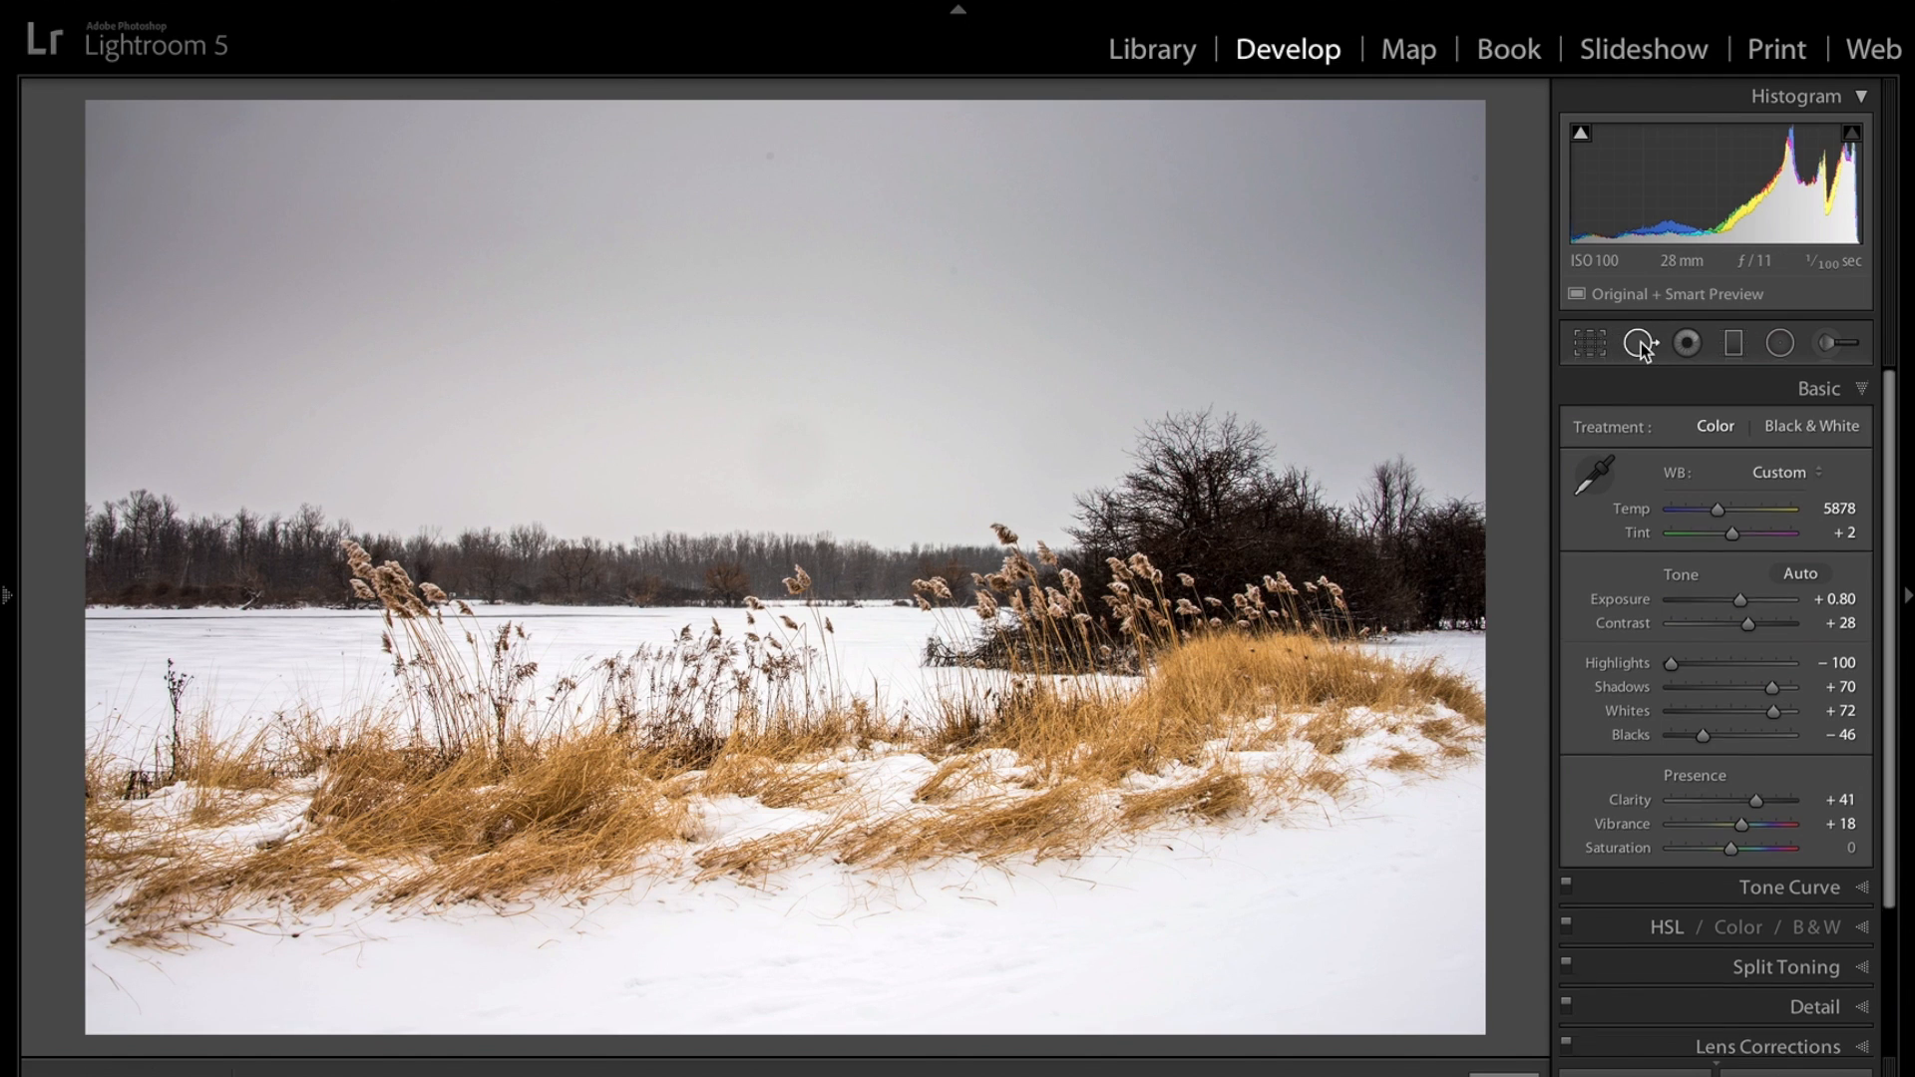
{"action": "scroll", "coordinate": [765, 162], "scroll_direction": "down", "scroll_amount": 3}
{"action": "scroll", "coordinate": [765, 163], "scroll_direction": "down", "scroll_amount": 3}
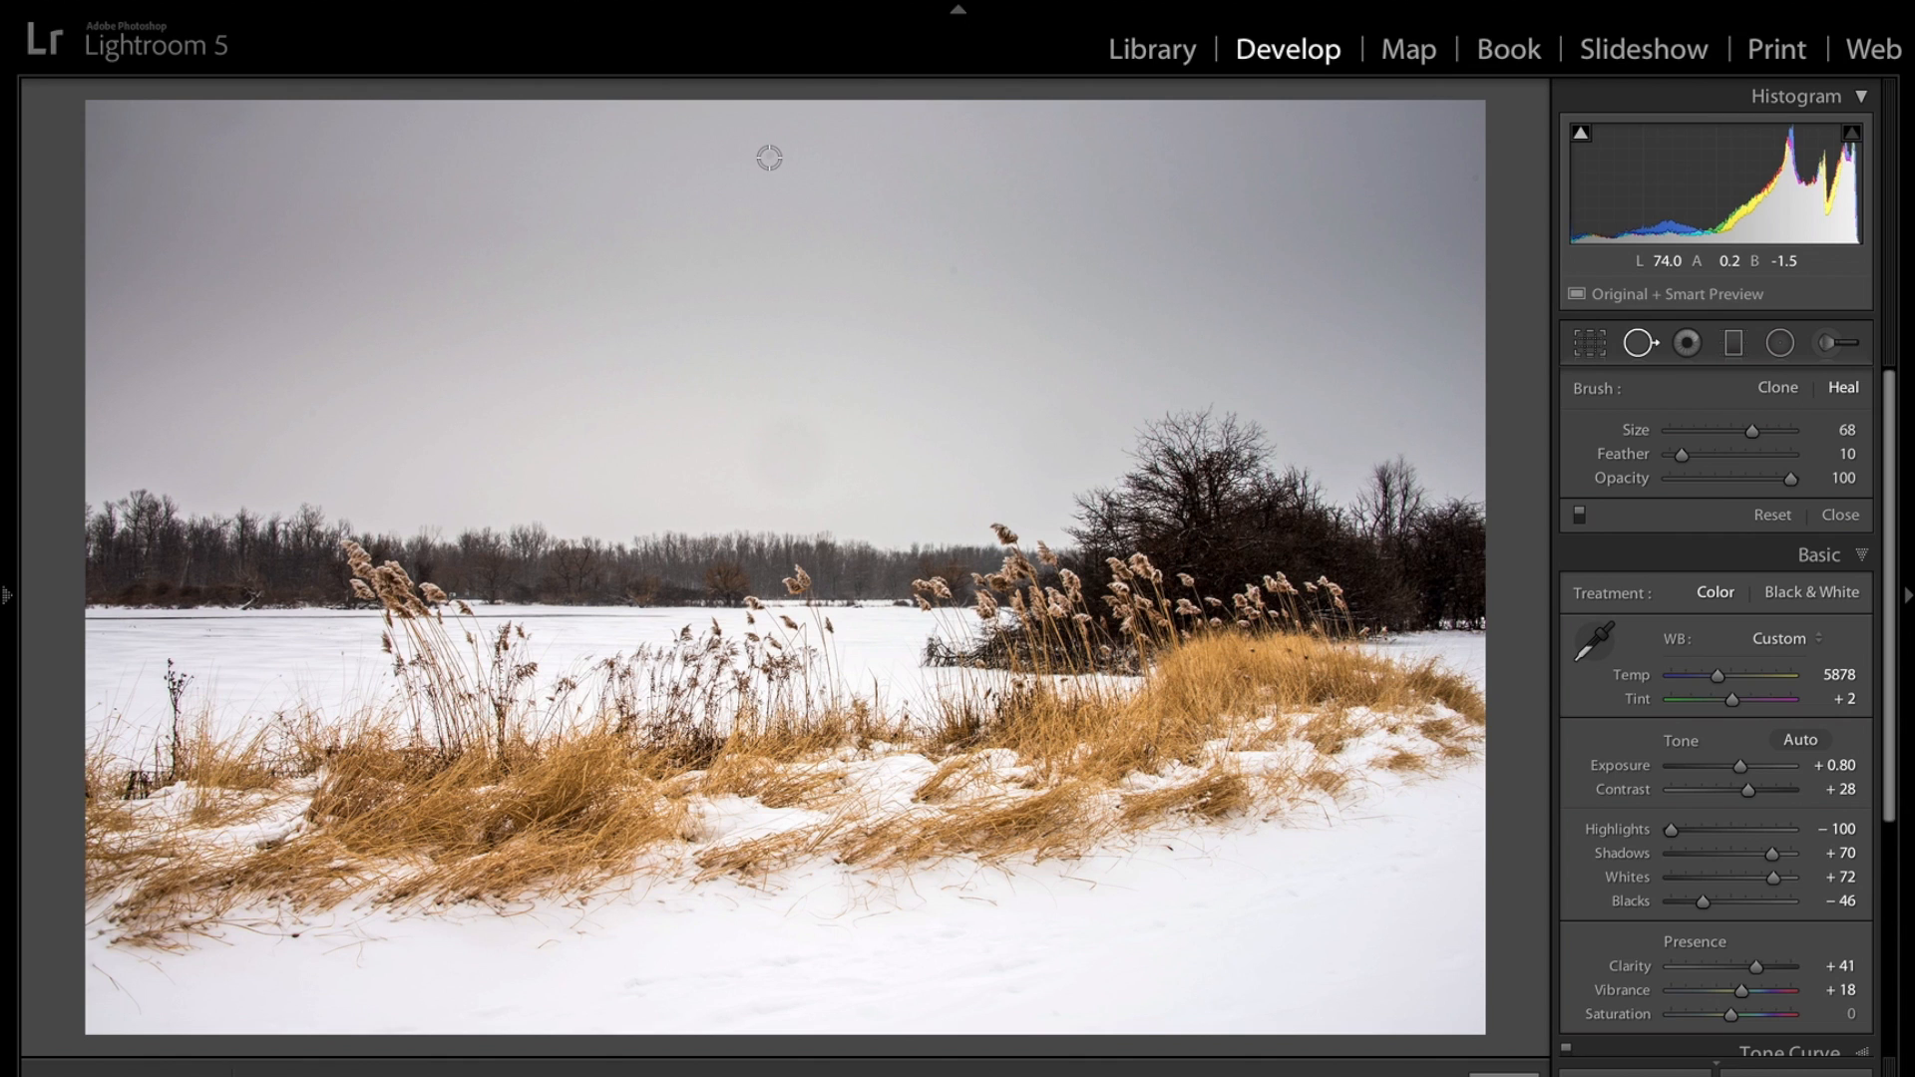
{"action": "left_click", "coordinate": [769, 157]}
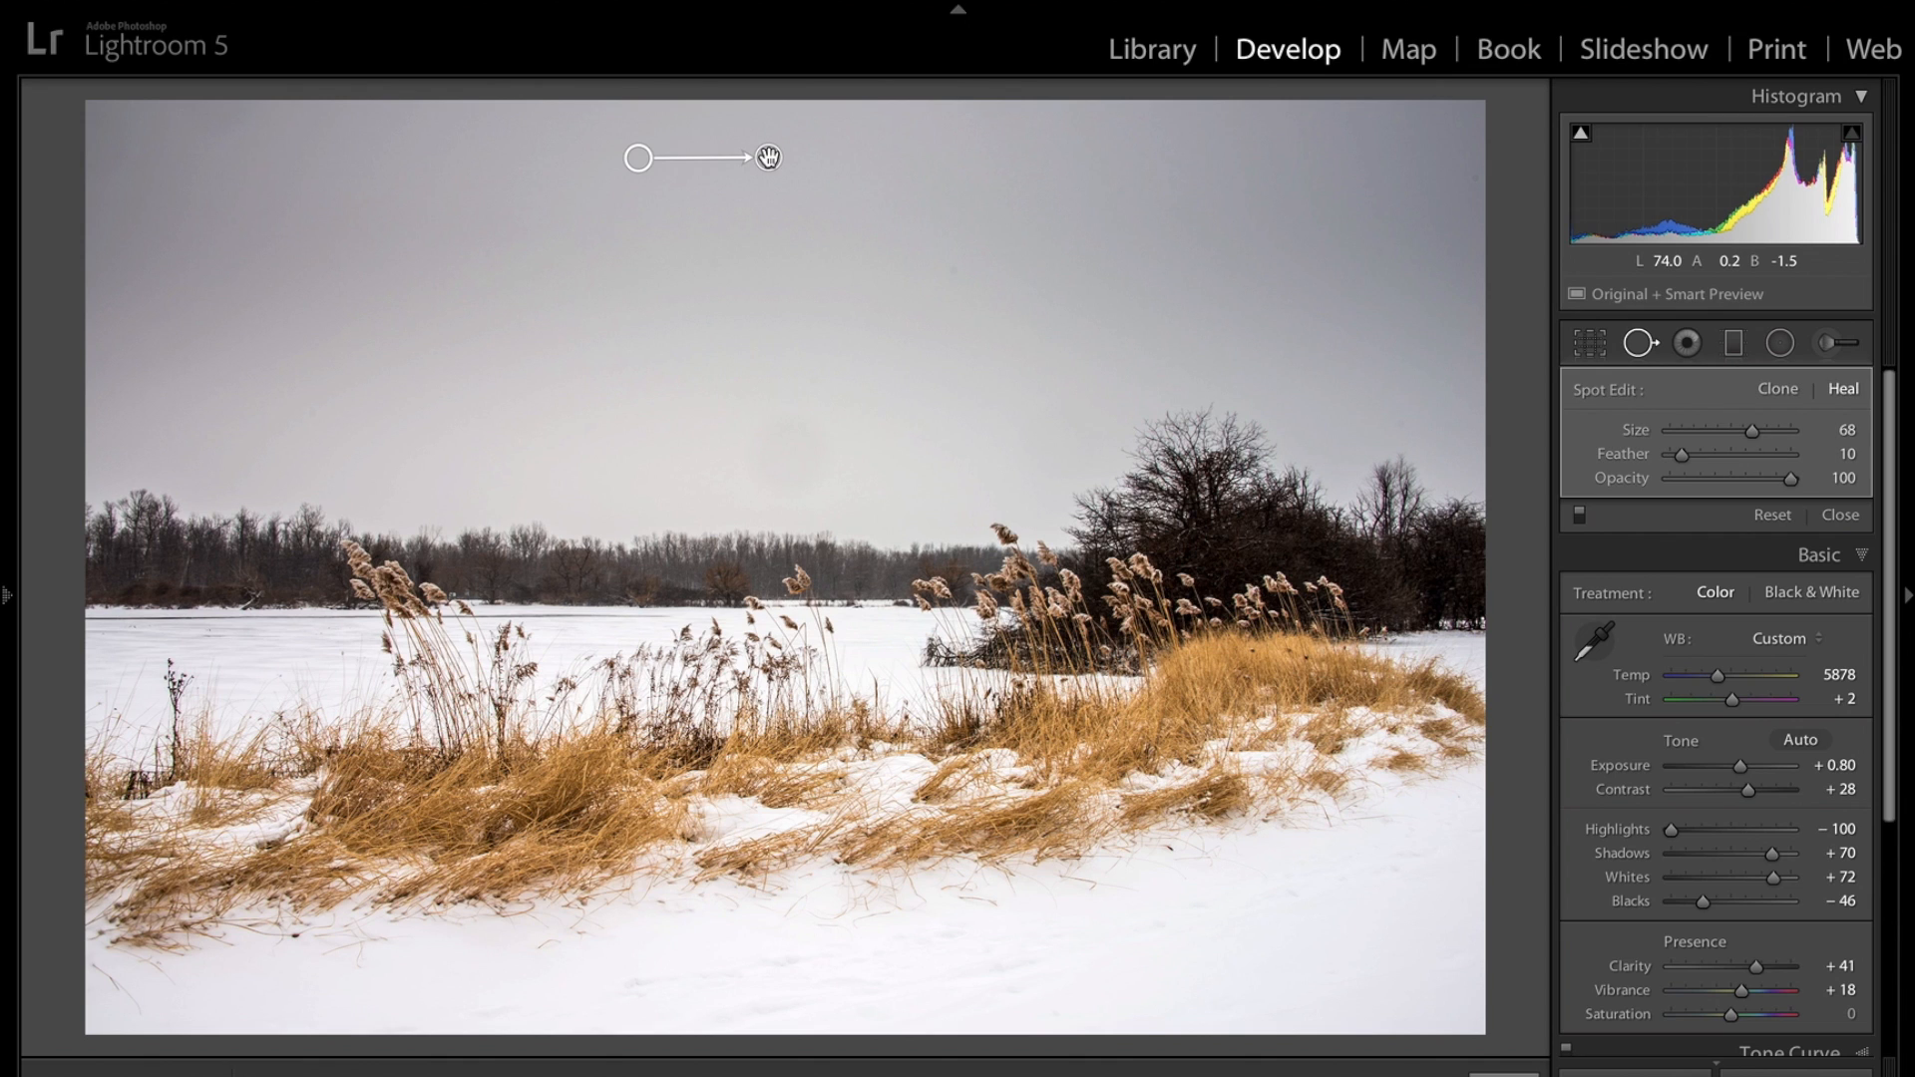
{"action": "left_click", "coordinate": [769, 158]}
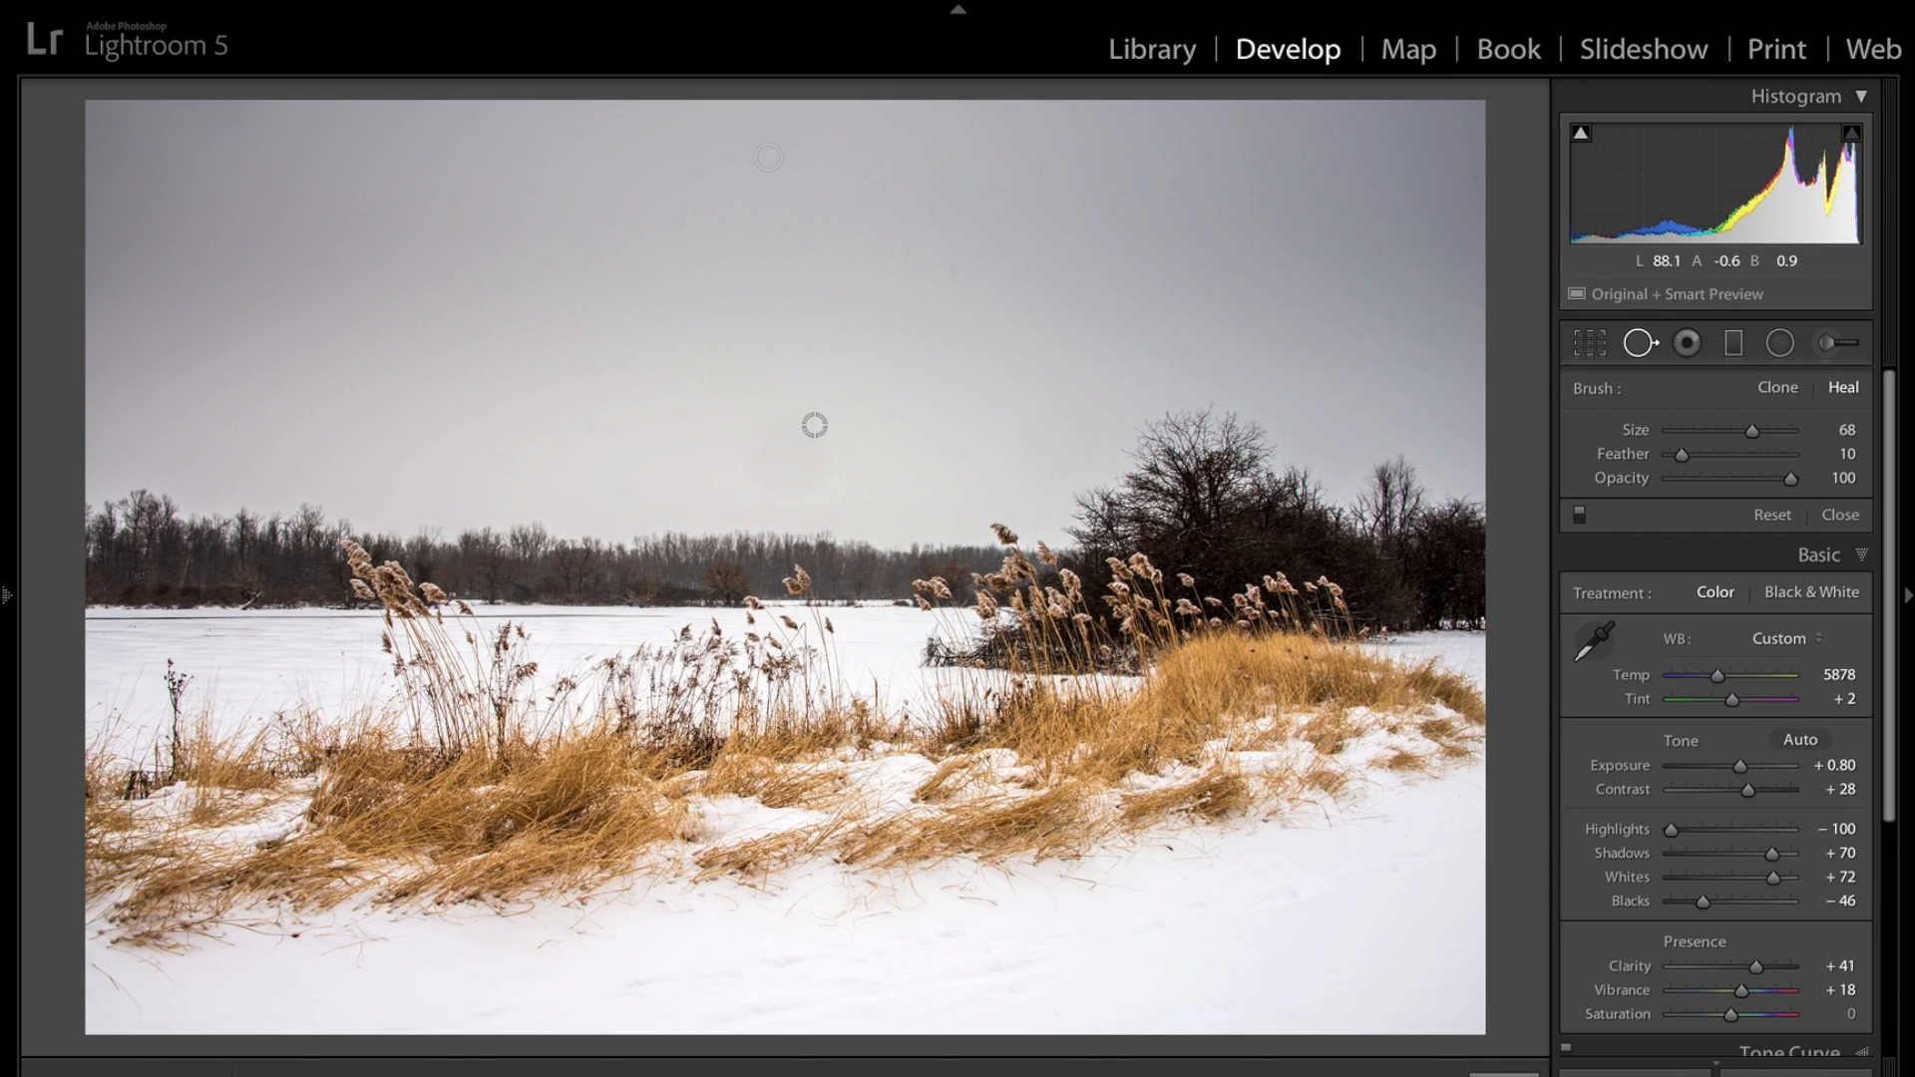
Enlarge the heal brush to size 80, heal a second dust spot in the middle of the sky, and close the tool.
{"action": "scroll", "coordinate": [790, 445], "scroll_direction": "up", "scroll_amount": 3}
{"action": "scroll", "coordinate": [792, 445], "scroll_direction": "up", "scroll_amount": 3}
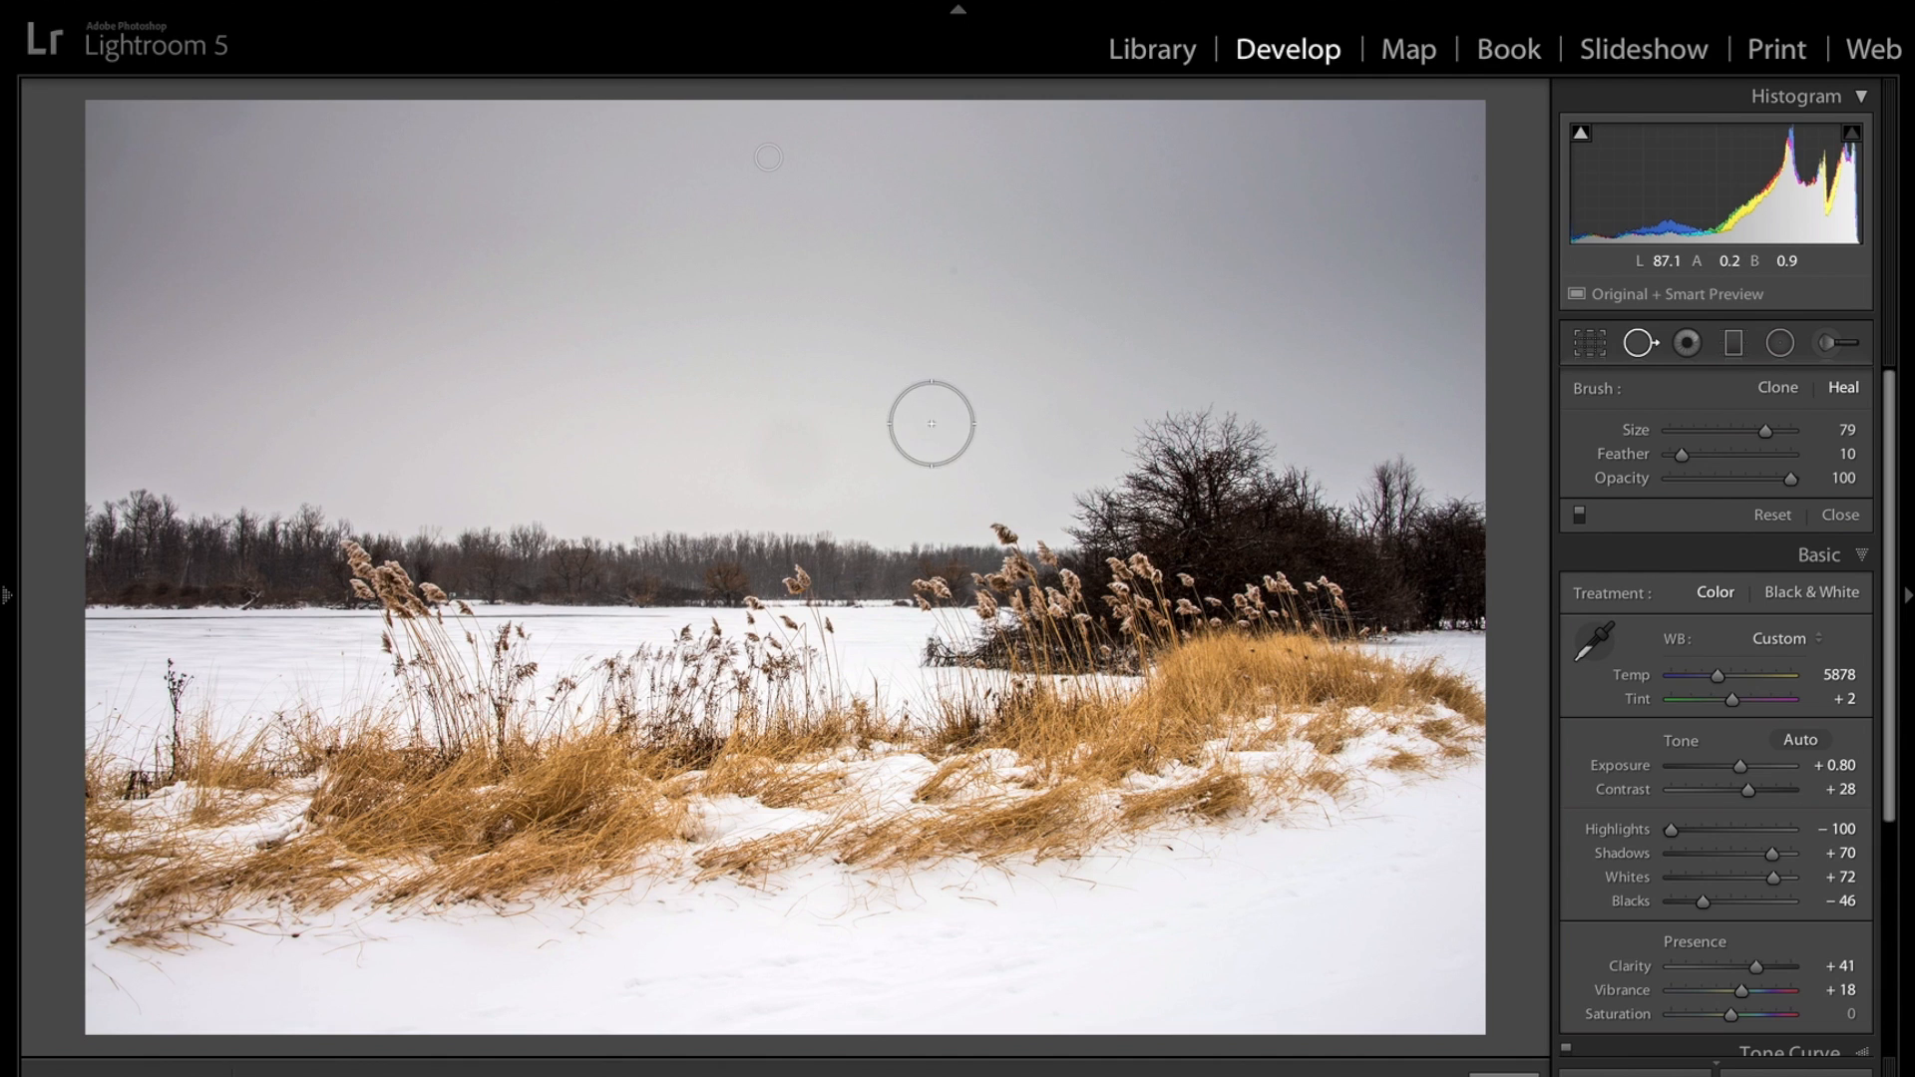
{"action": "scroll", "coordinate": [780, 441], "scroll_direction": "up", "scroll_amount": 1}
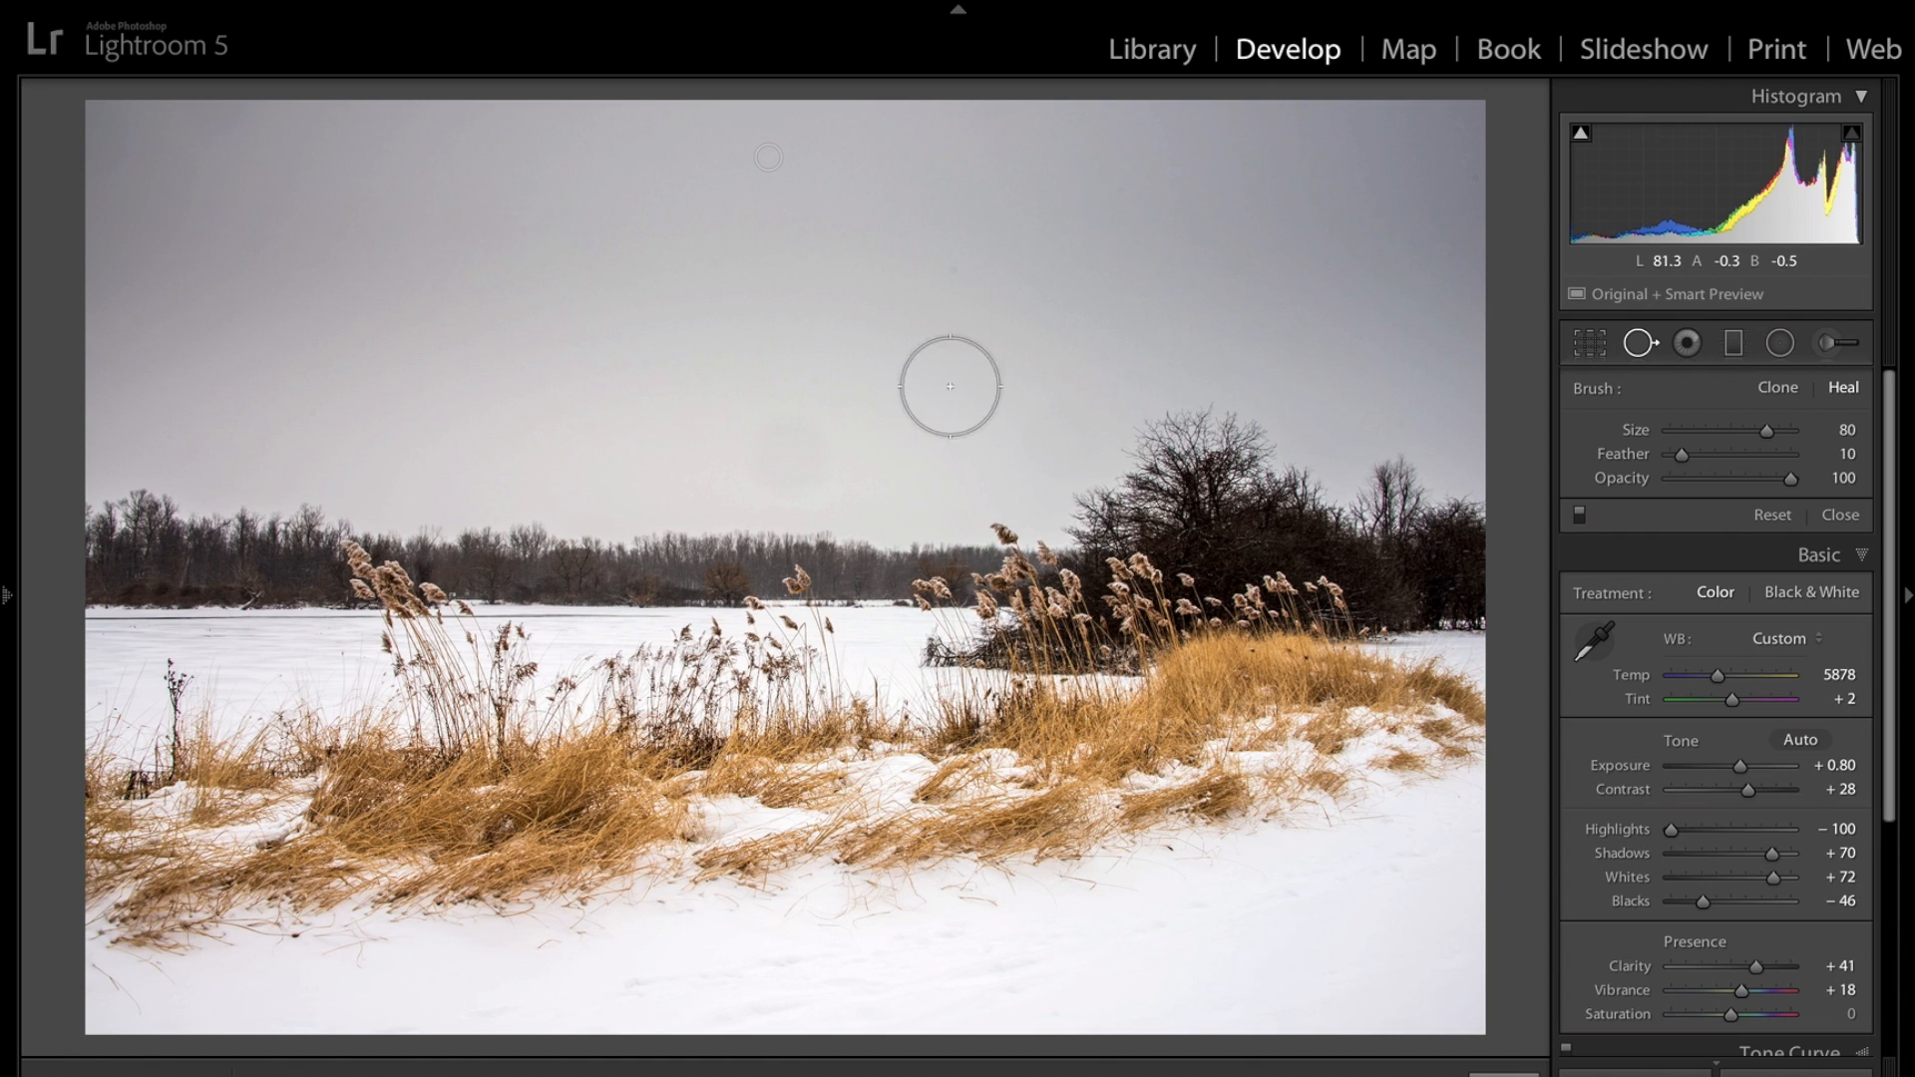
{"action": "left_click", "coordinate": [785, 450]}
{"action": "left_click", "coordinate": [785, 450]}
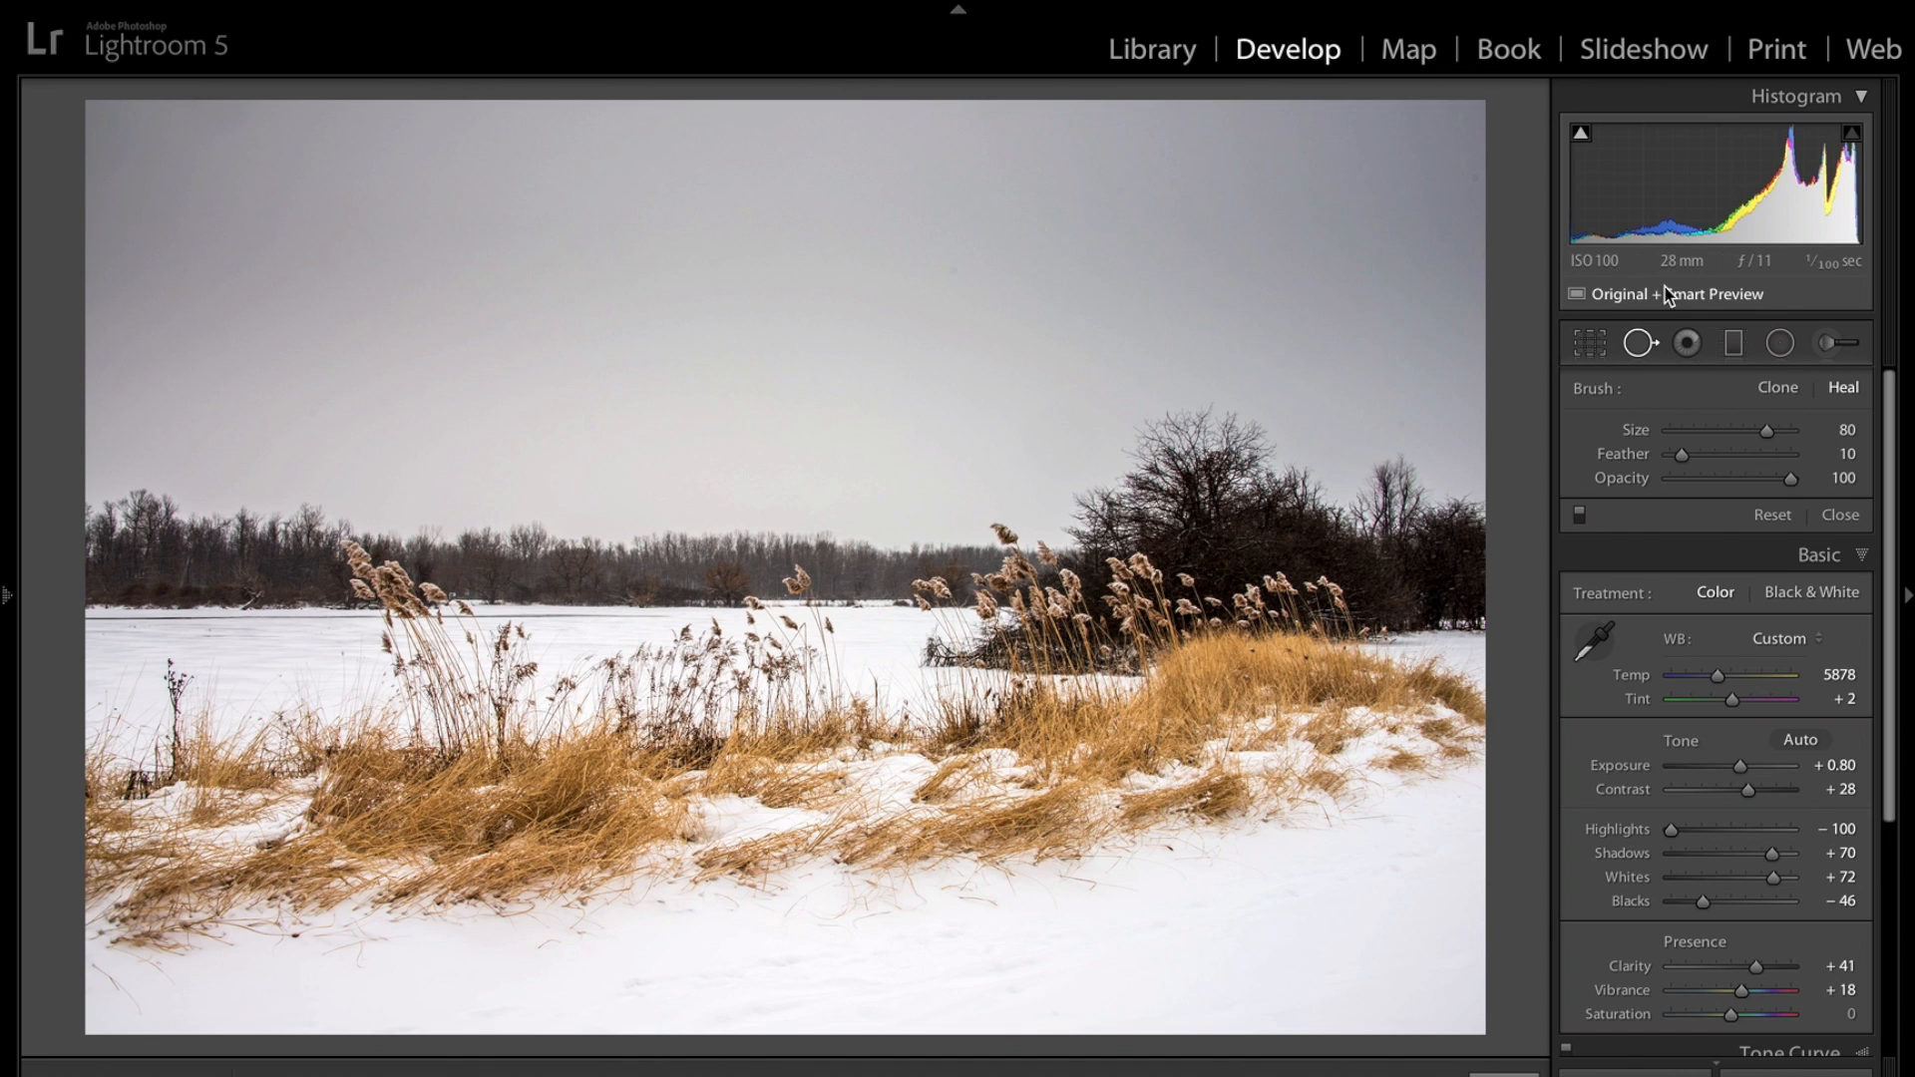
{"action": "scroll", "coordinate": [1454, 189], "scroll_direction": "down", "scroll_amount": 1}
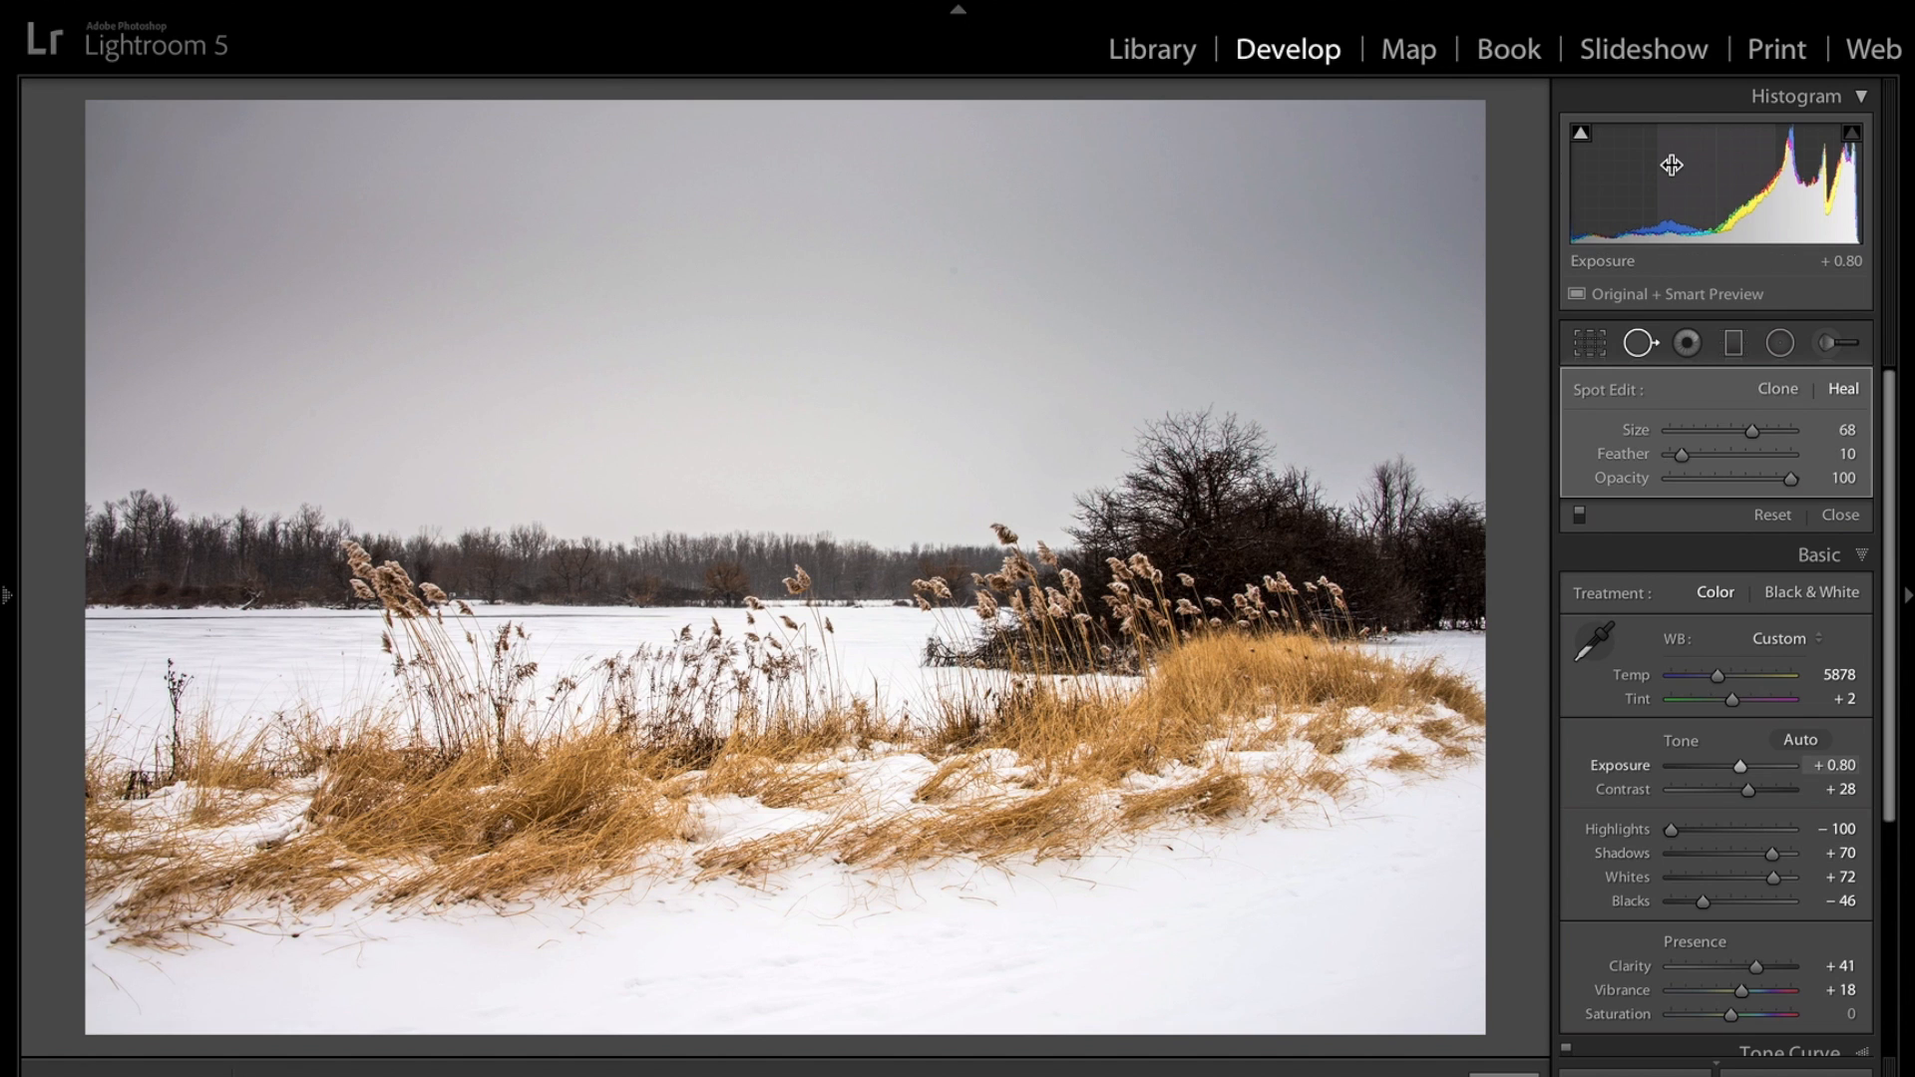
{"action": "left_click", "coordinate": [1638, 345]}
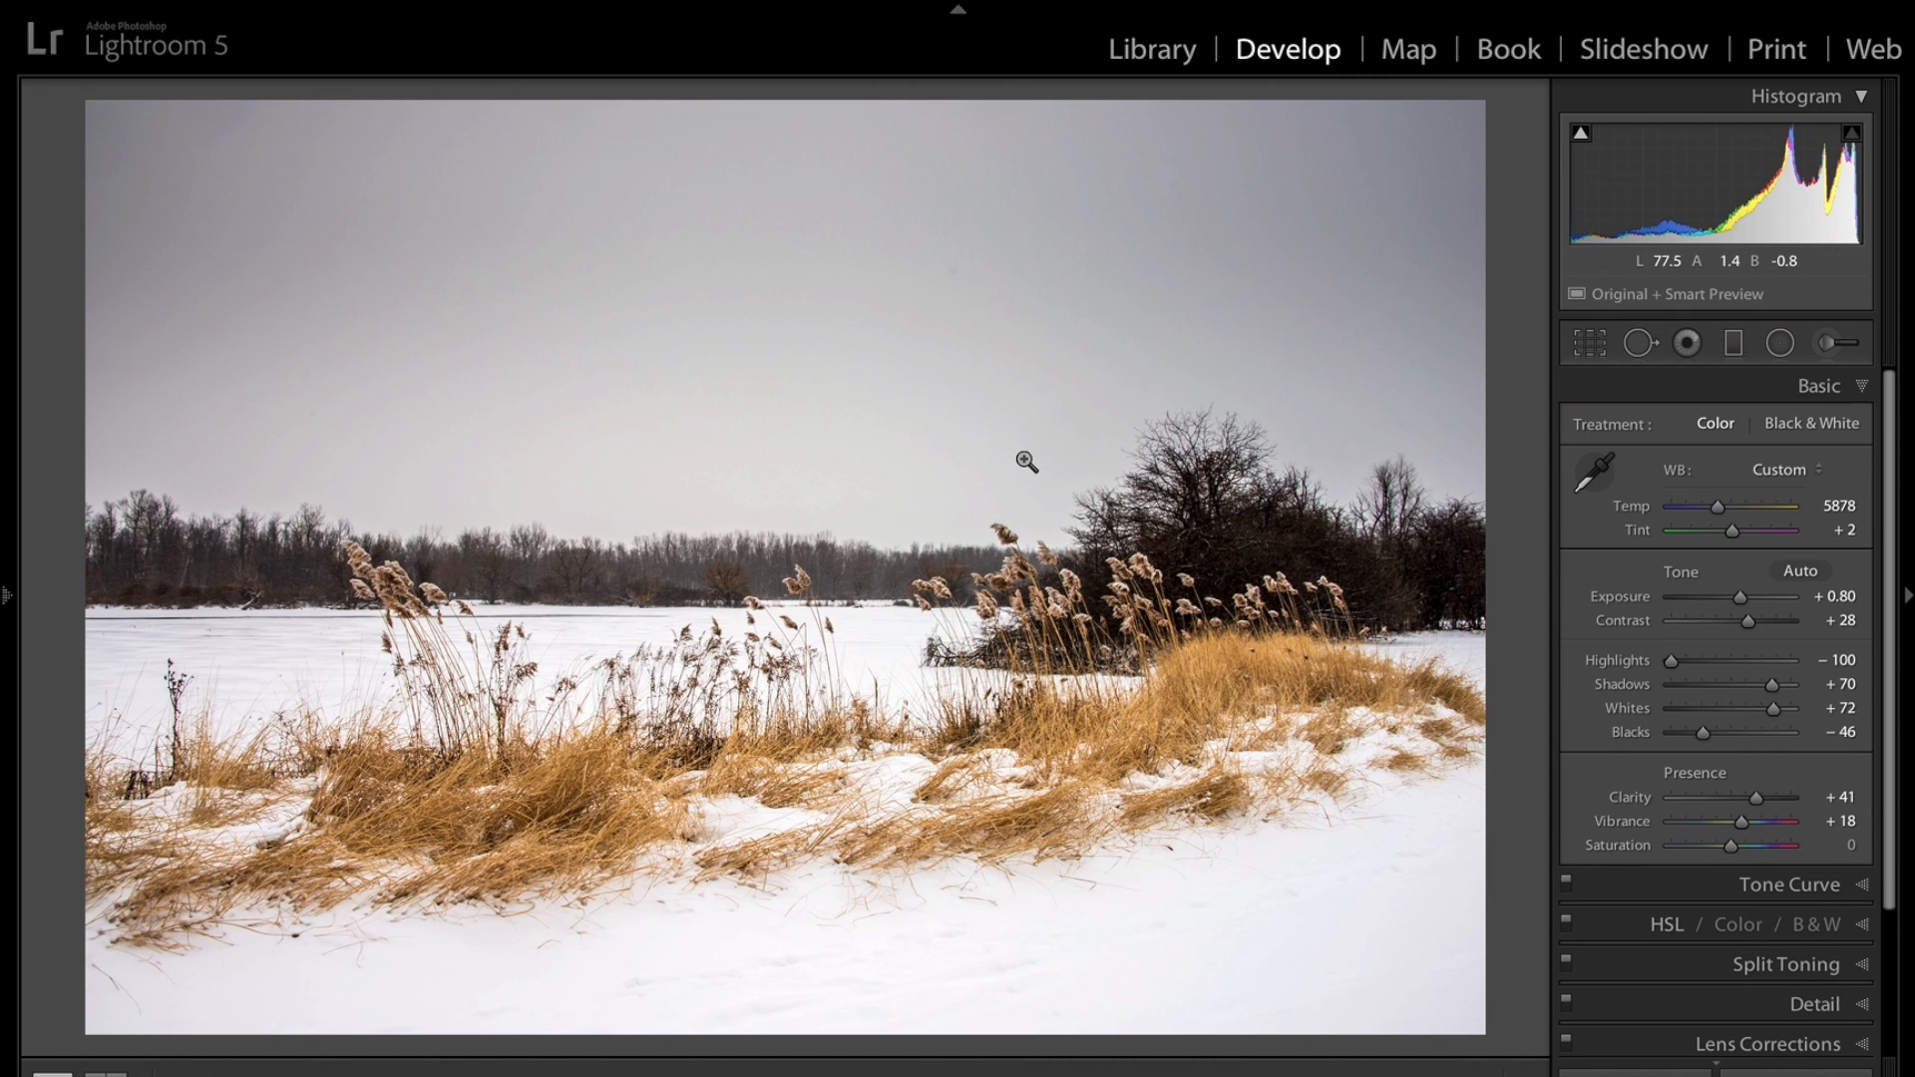
Raise the Tone Curve Shadows region to +100 by dragging up on the dark trees, toggling the panel to compare.
{"action": "left_click", "coordinate": [1862, 388]}
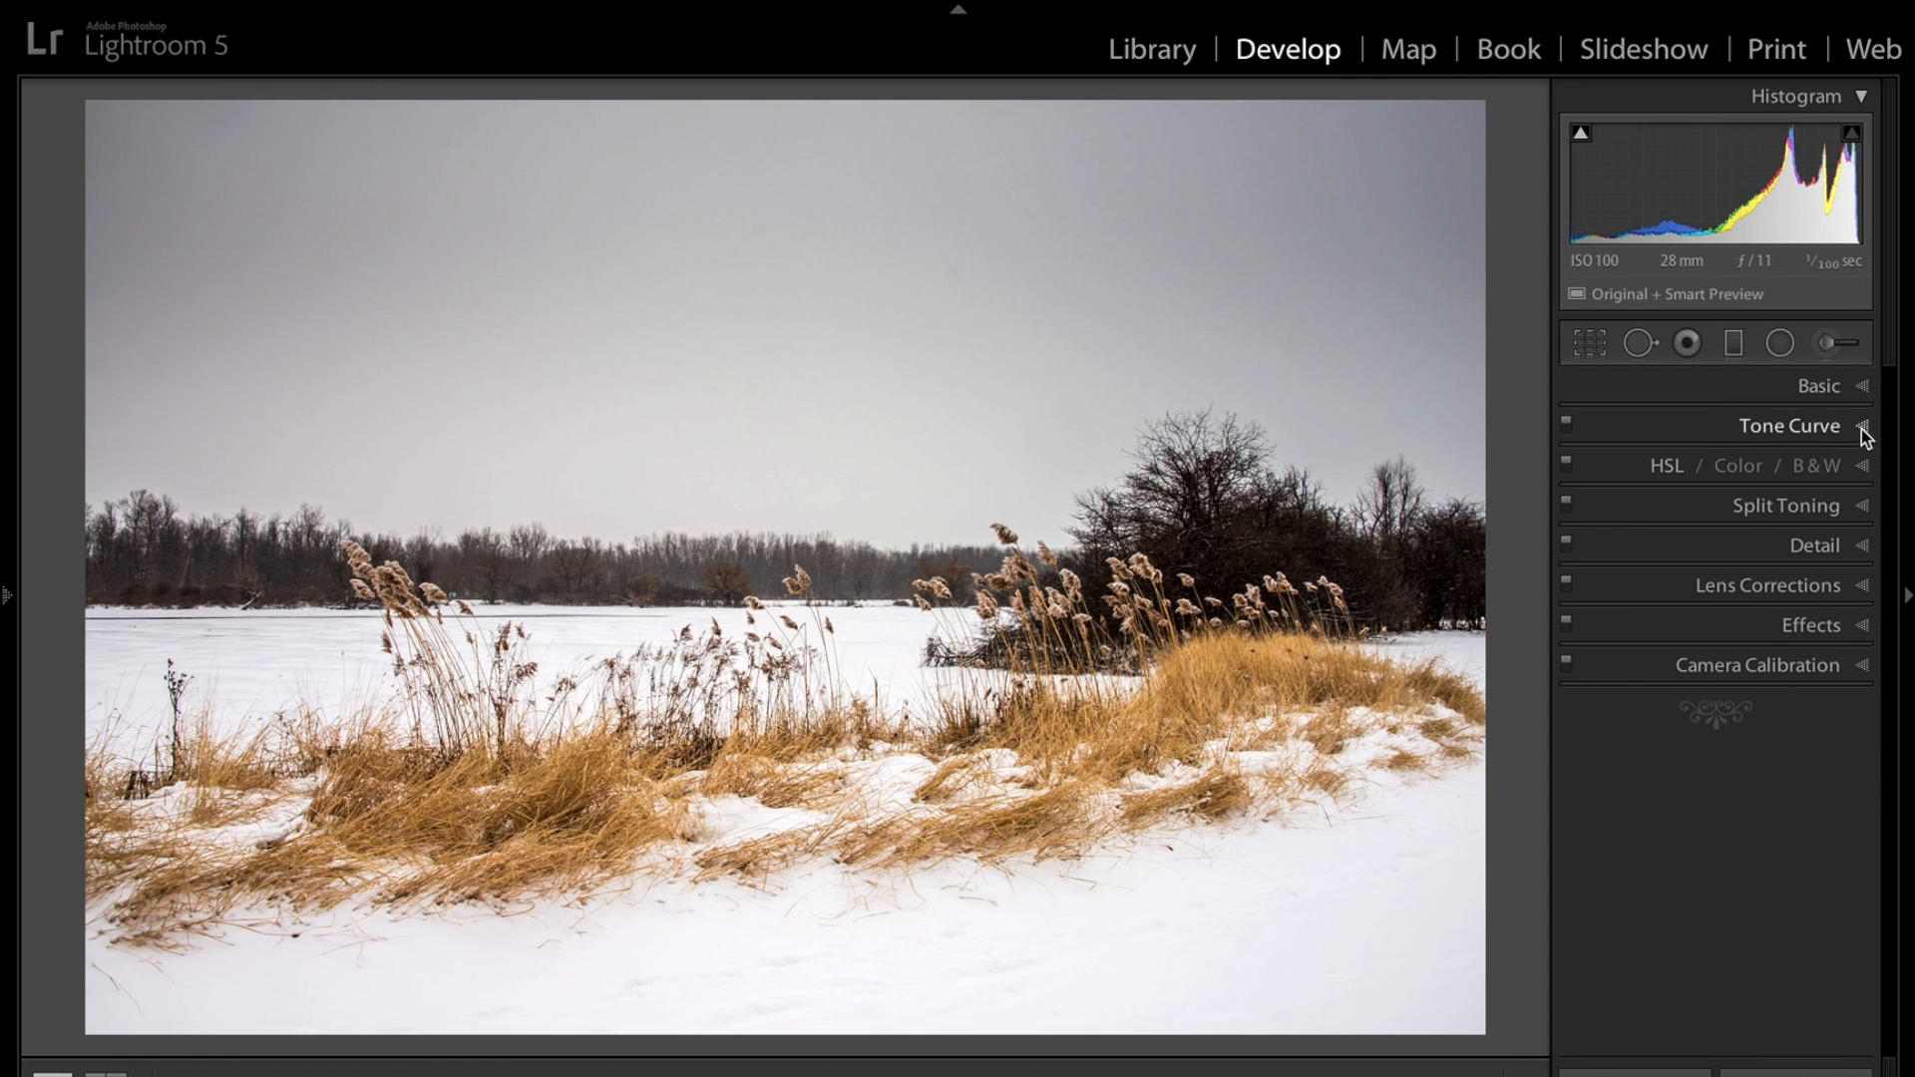
{"action": "left_click", "coordinate": [1862, 427]}
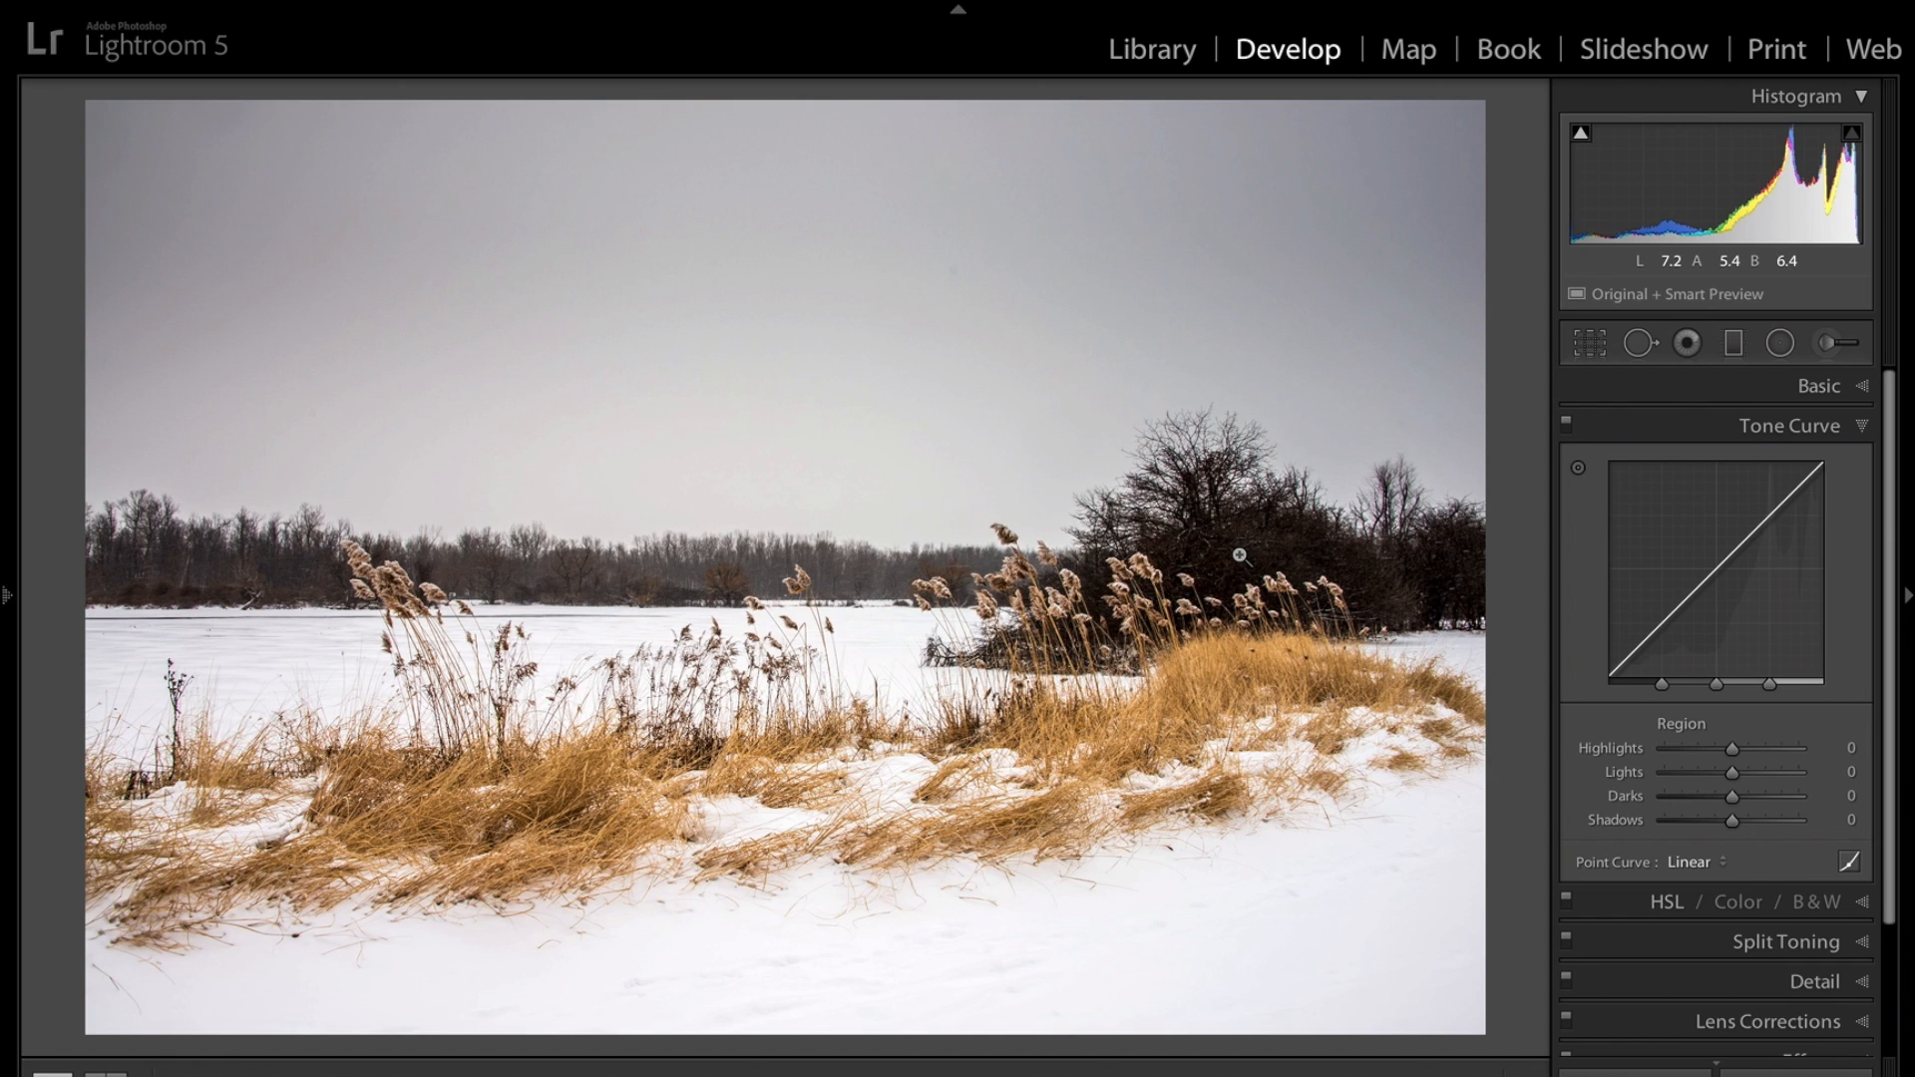
{"action": "left_click", "coordinate": [1580, 478]}
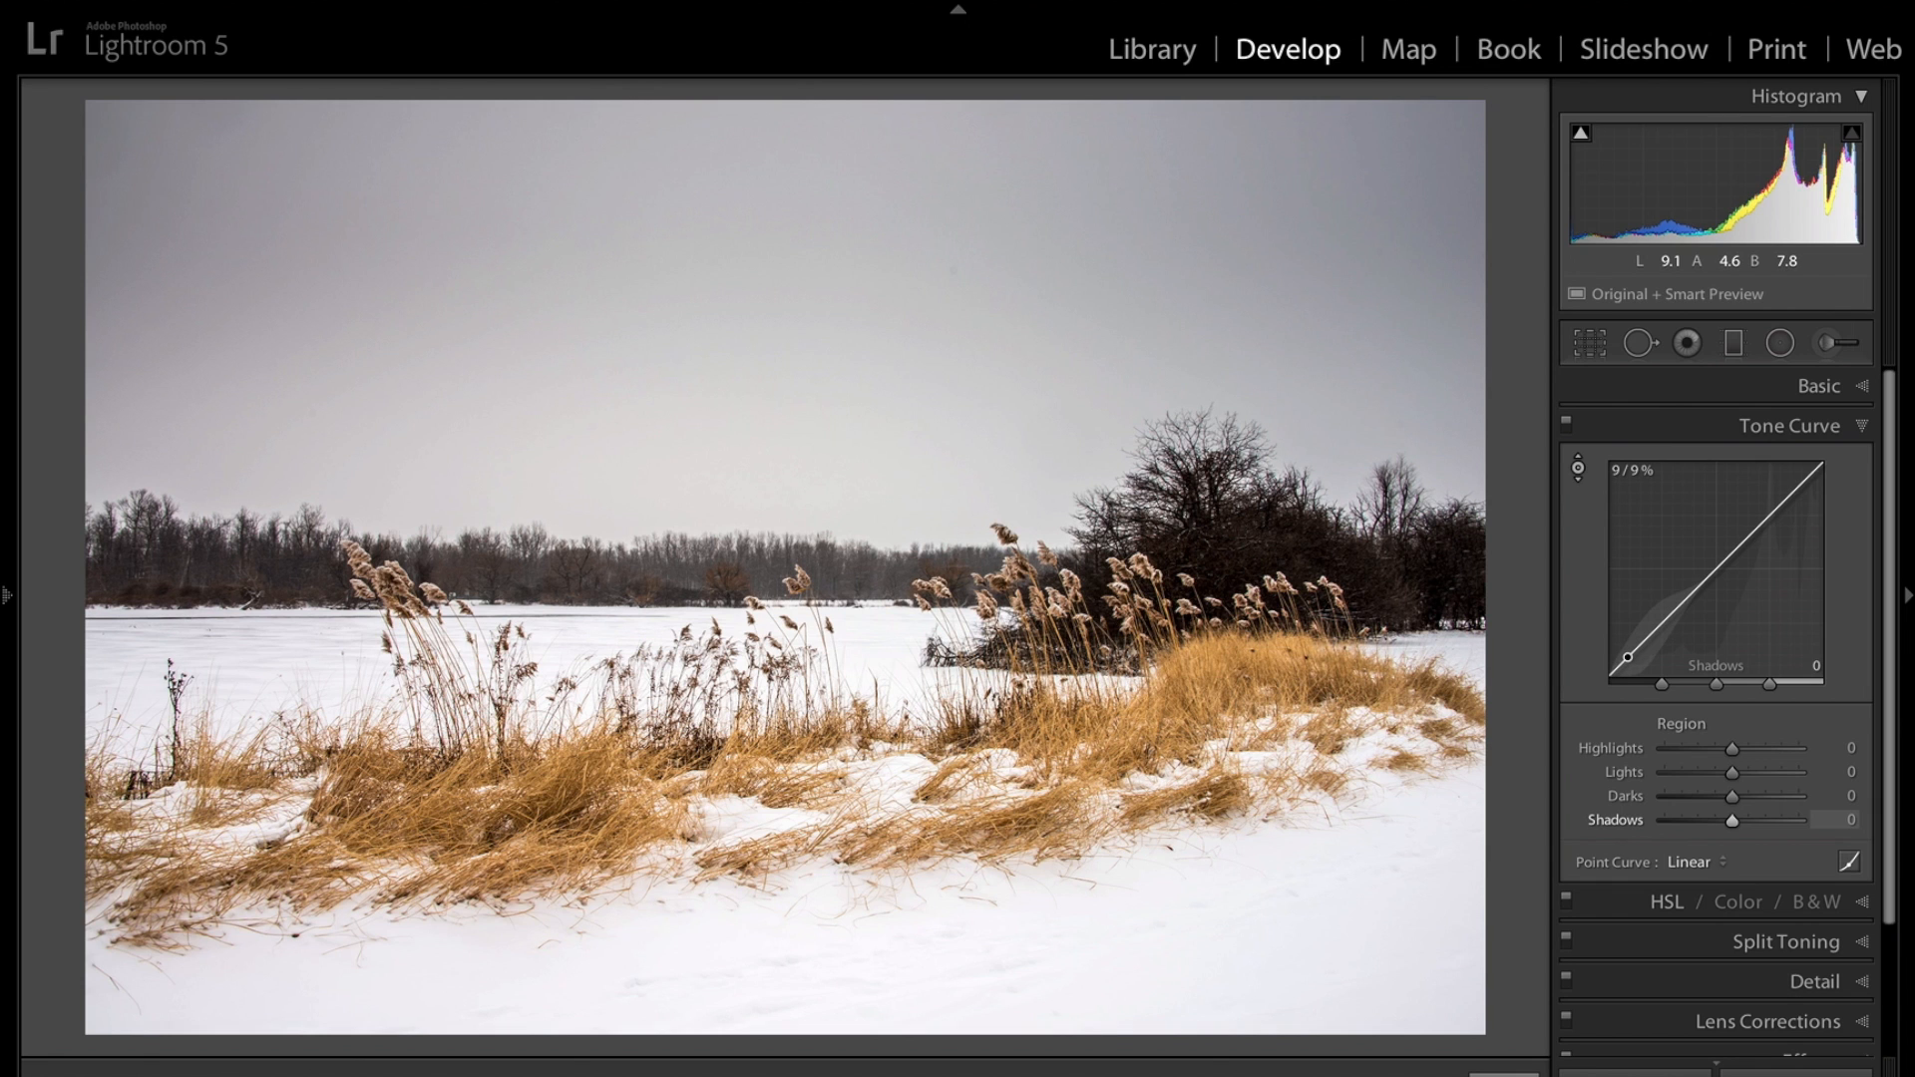
{"action": "left_click_drag", "start_coordinate": [1237, 574], "coordinate": [1237, 454]}
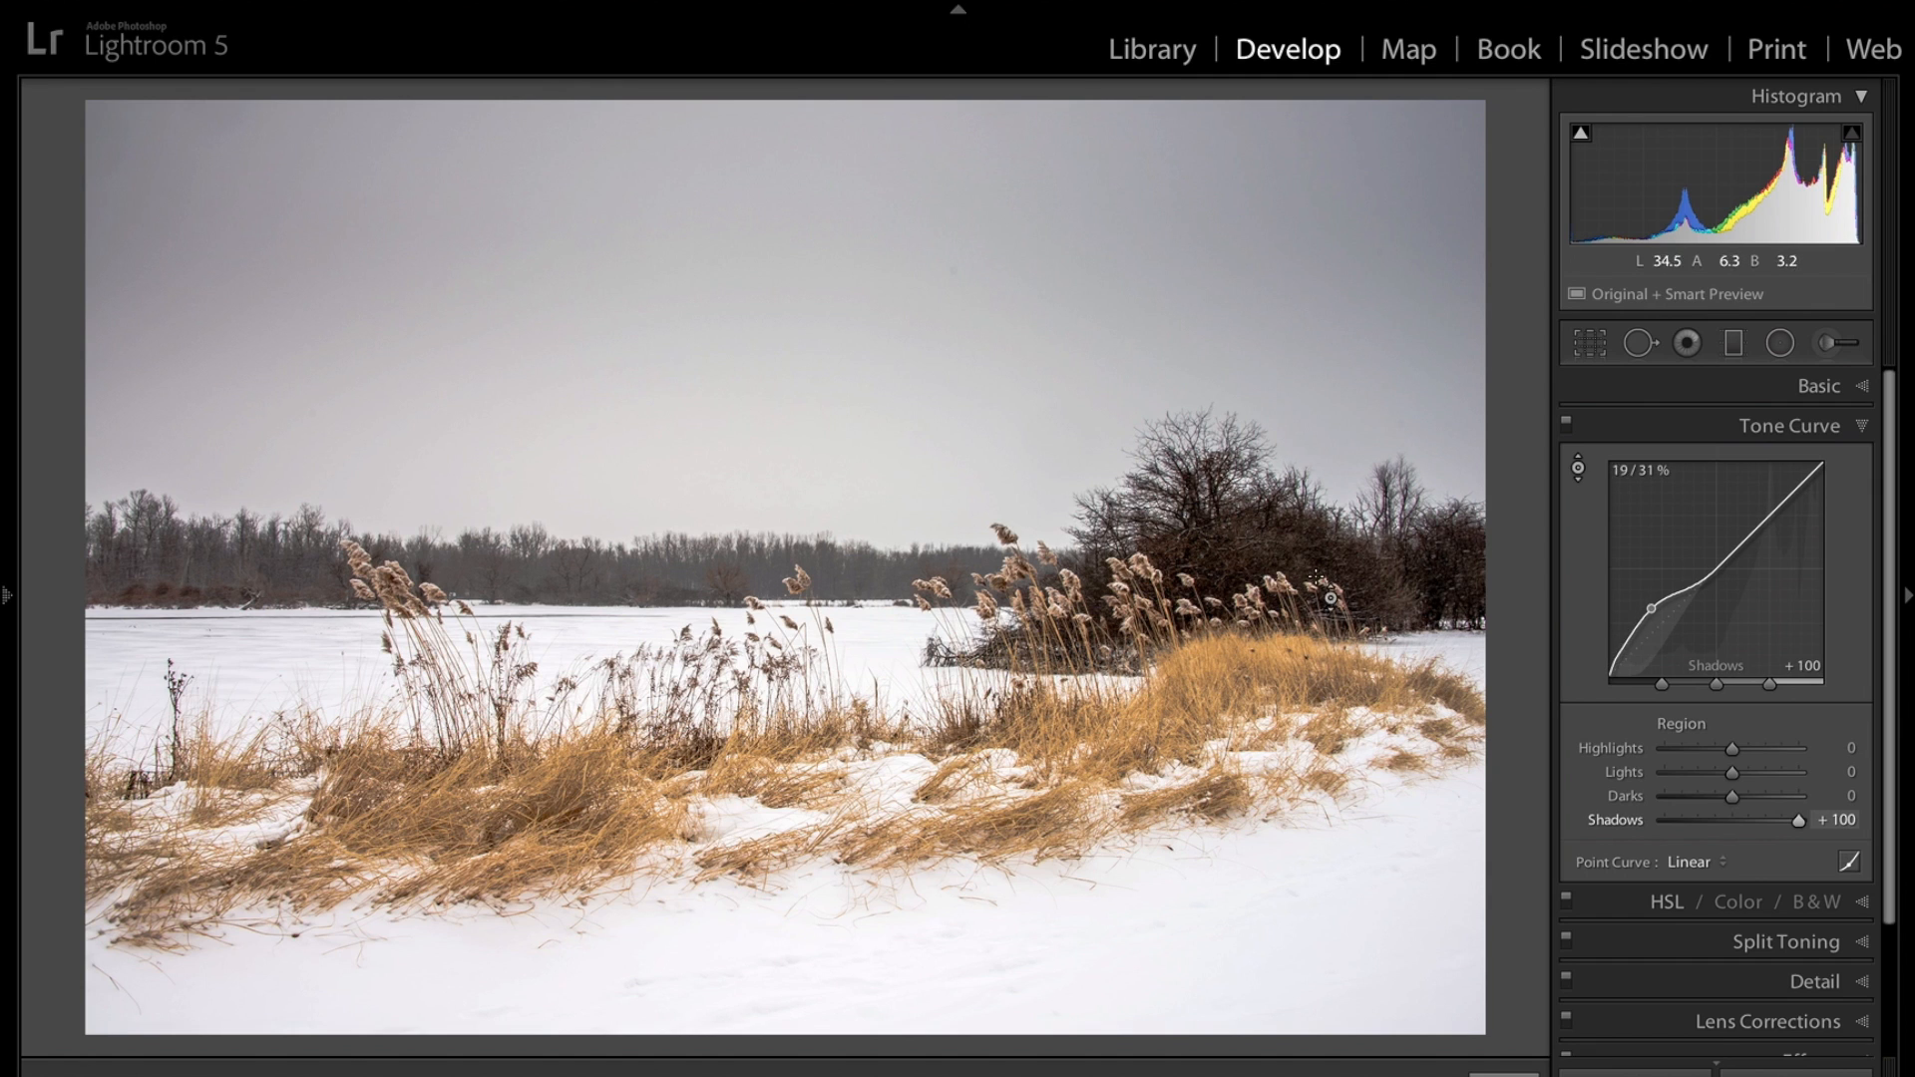
{"action": "left_click", "coordinate": [1566, 431]}
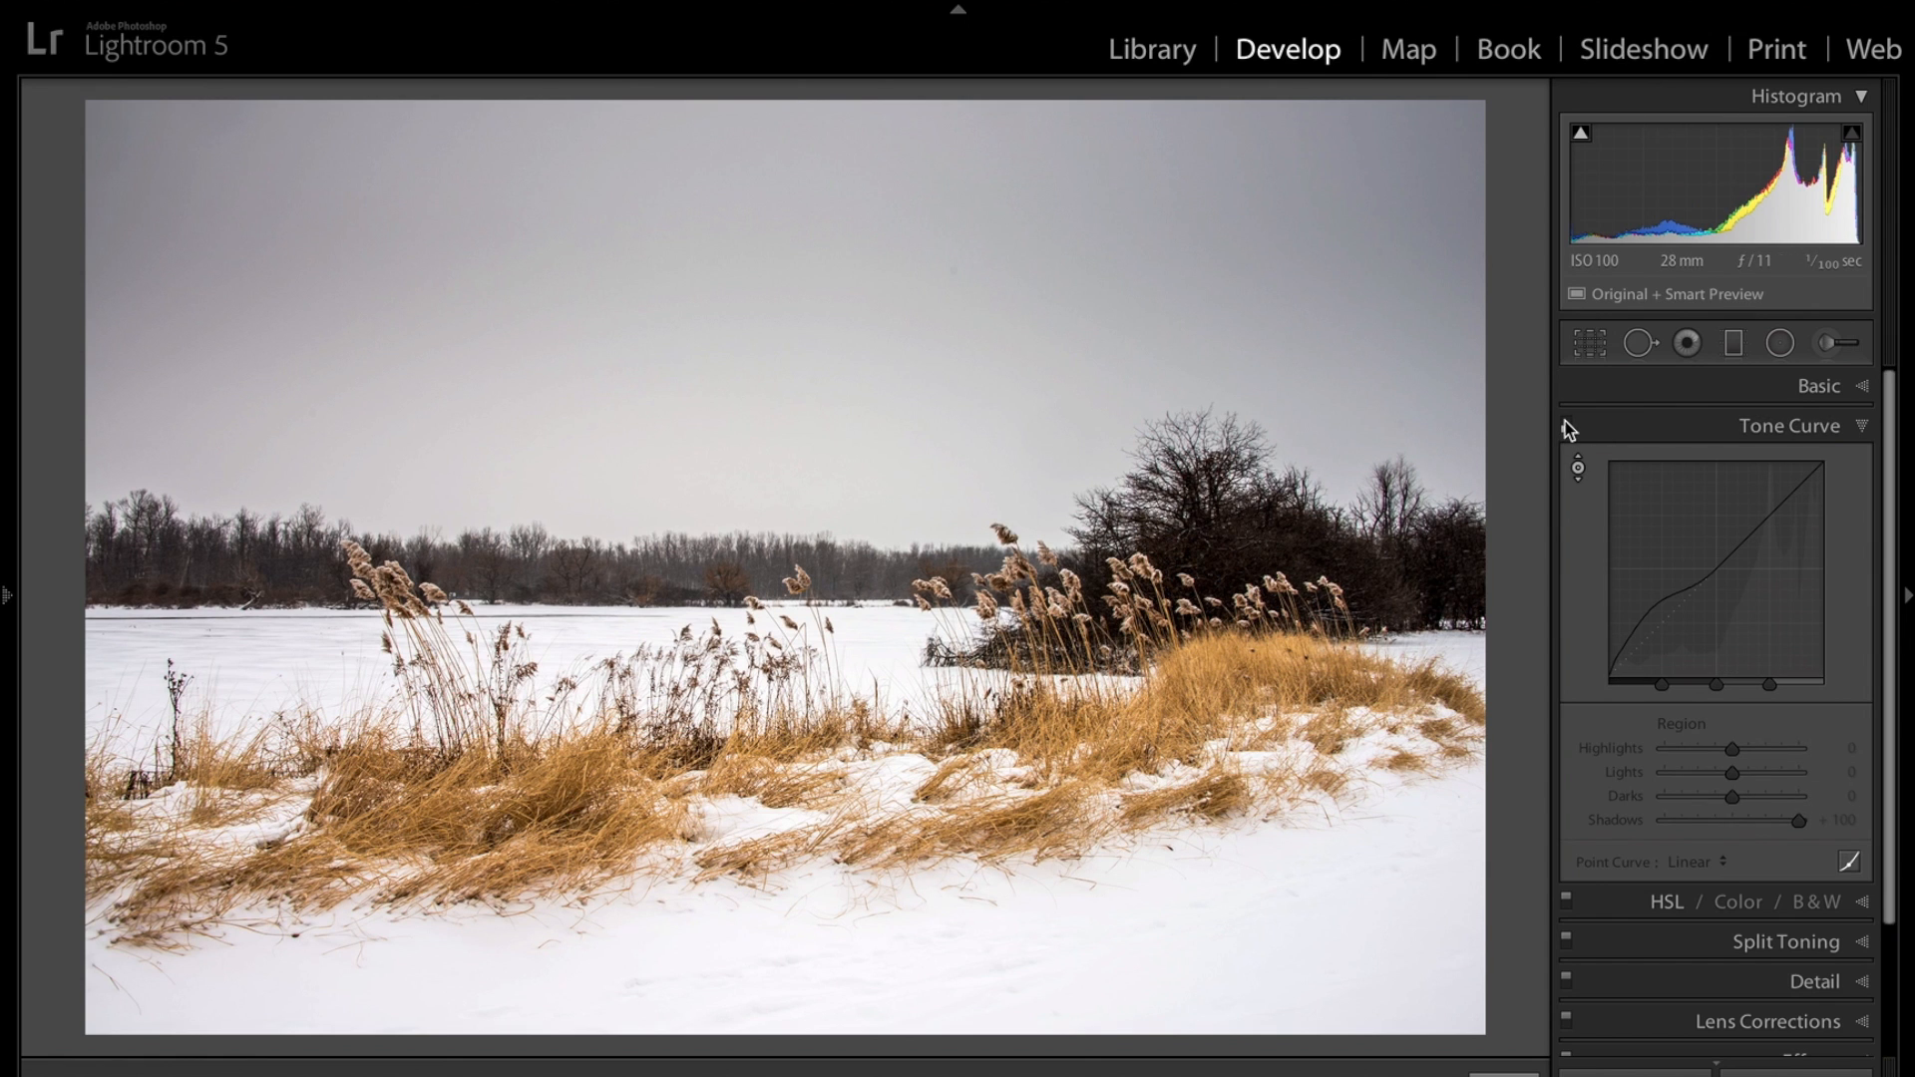
{"action": "left_click", "coordinate": [1566, 427]}
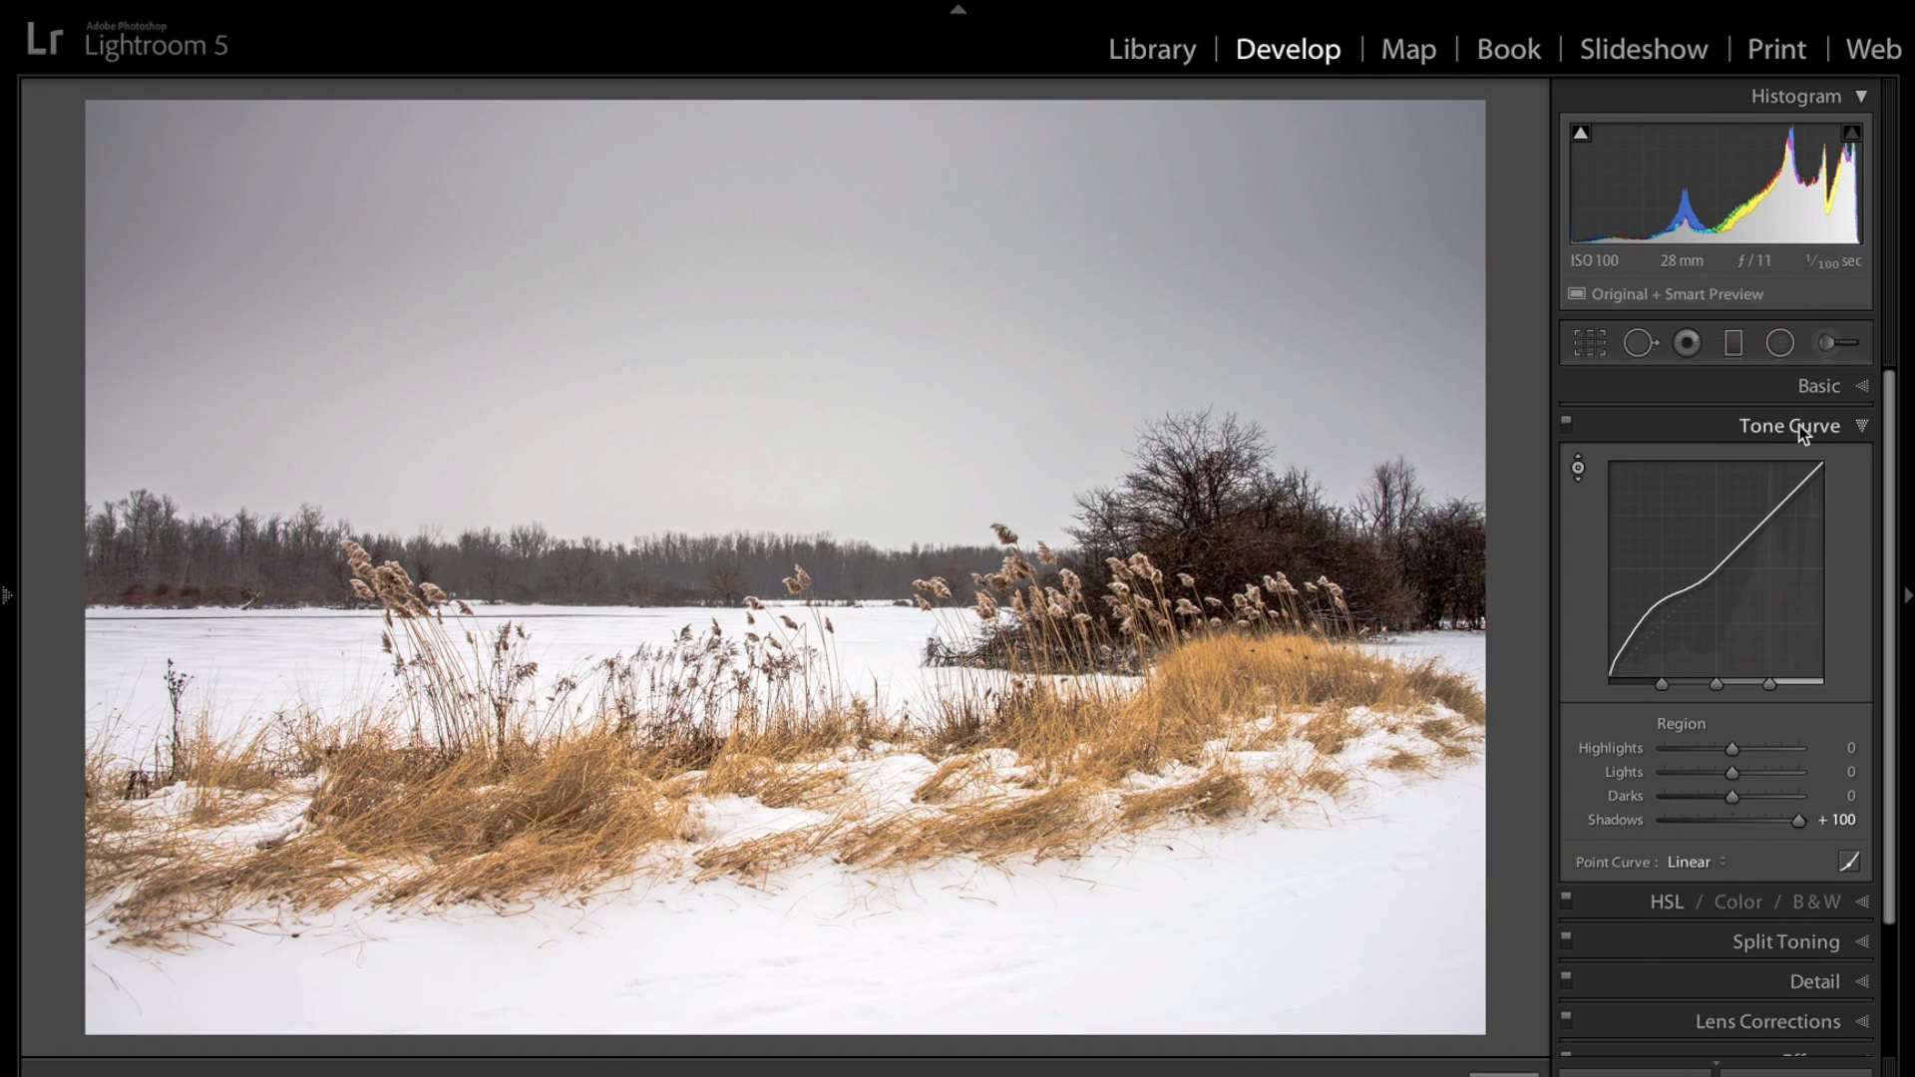
Boost HSL saturation by dragging up on the grass: Orange +33, Yellow +52, Green +45.
{"action": "left_click", "coordinate": [1859, 432]}
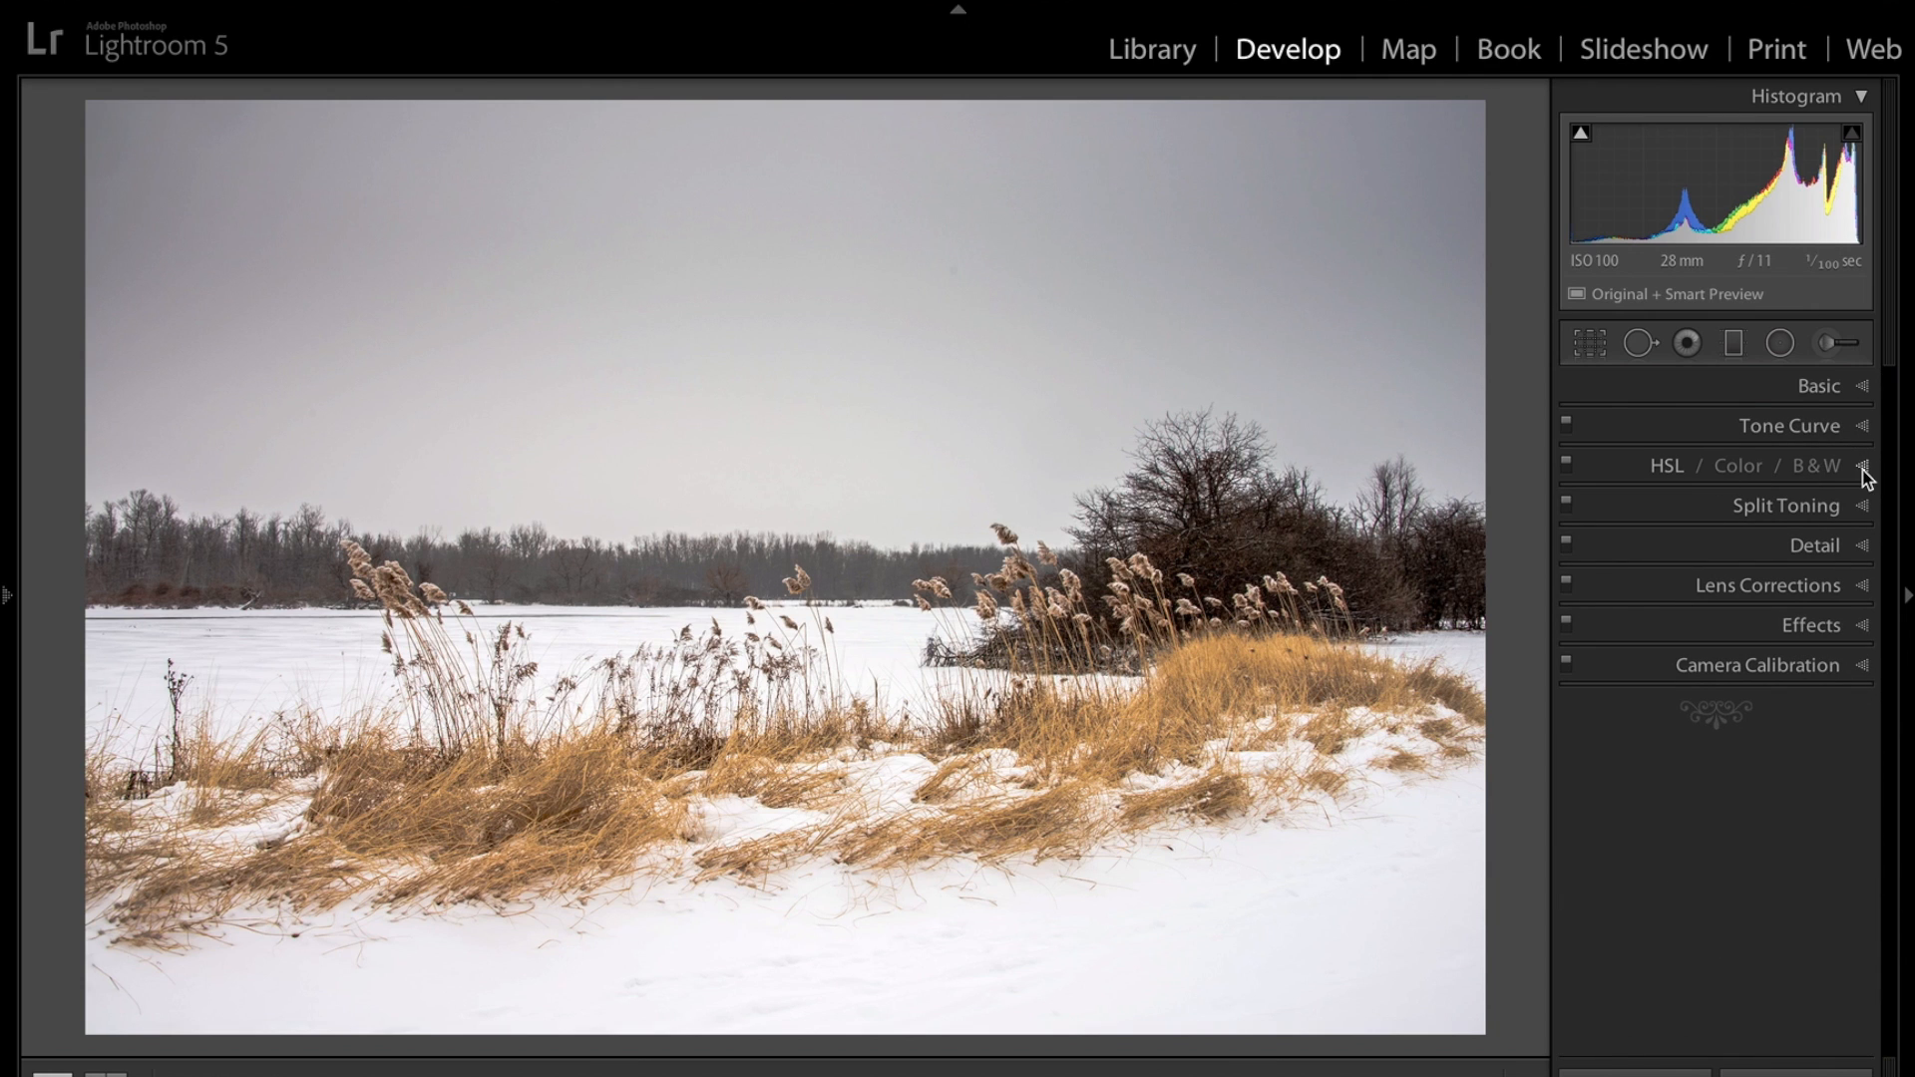
{"action": "left_click", "coordinate": [1863, 469]}
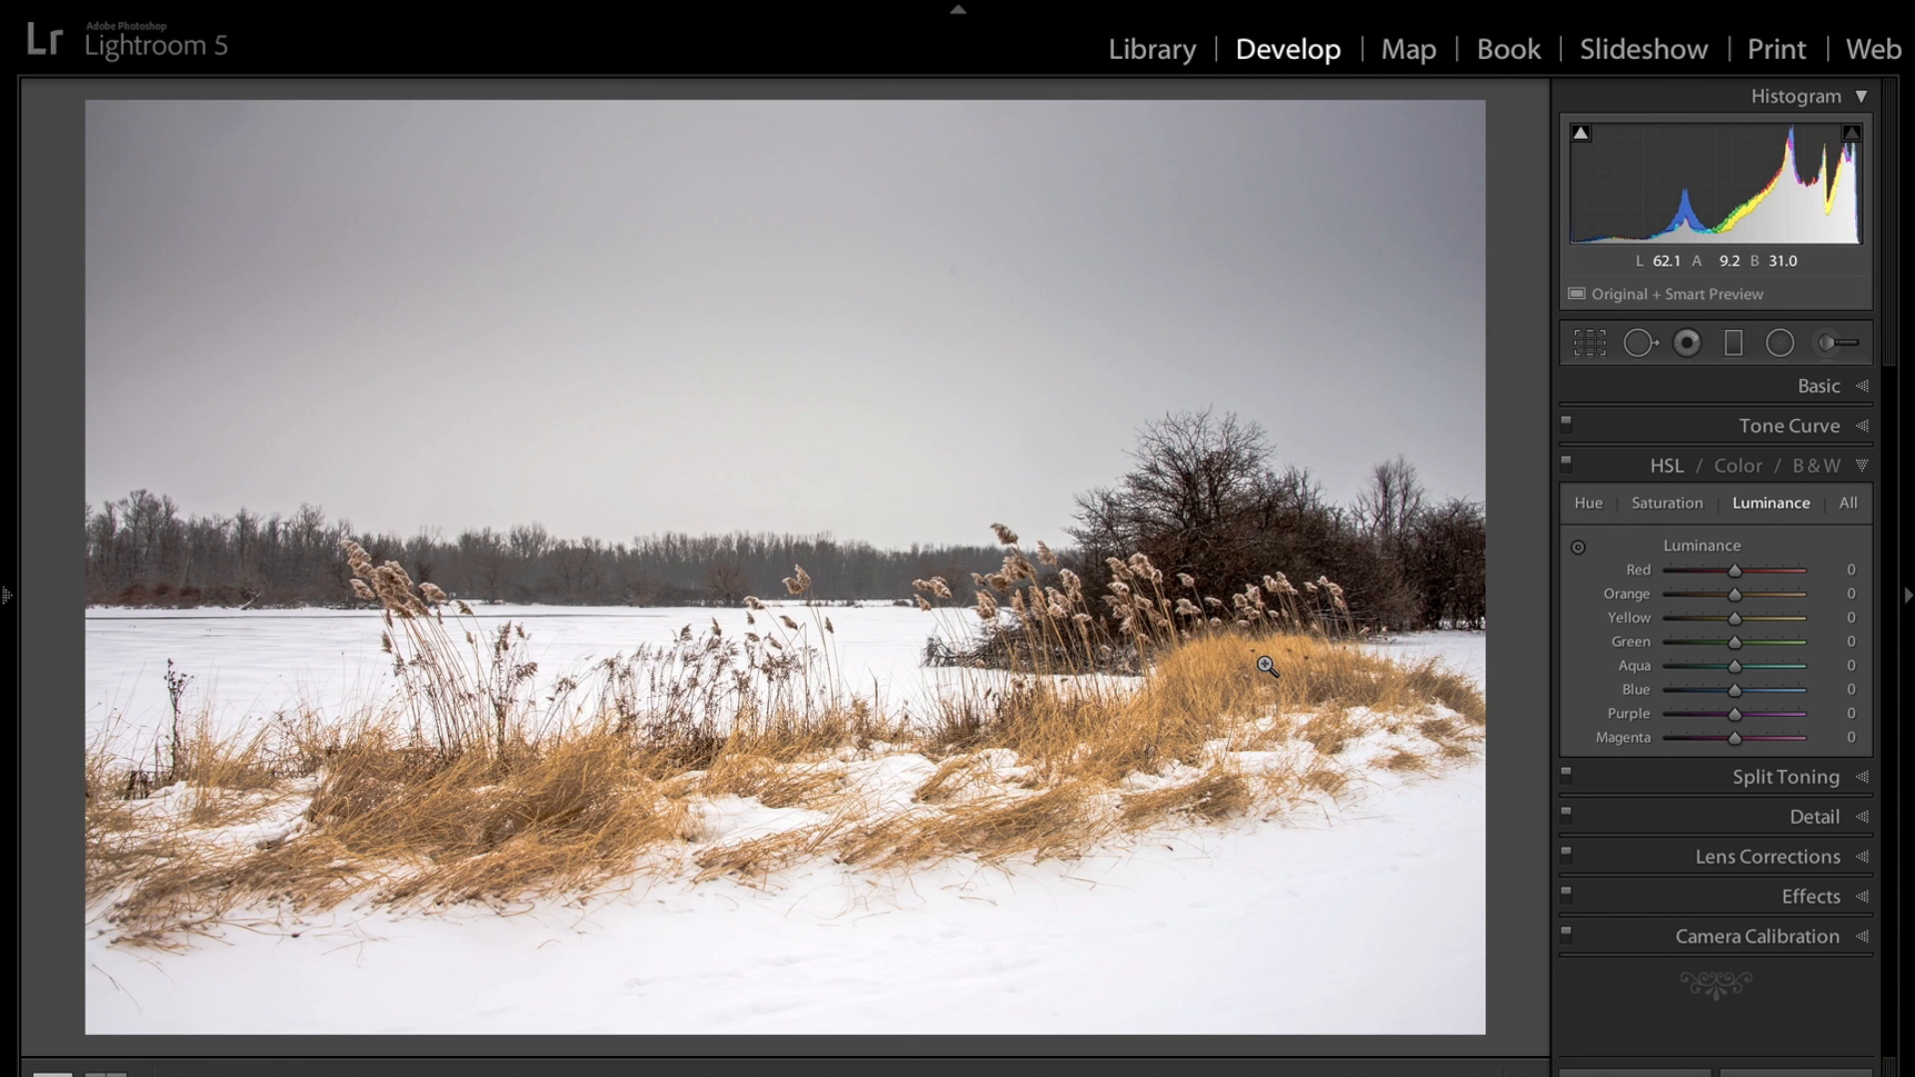
{"action": "left_click", "coordinate": [1671, 508]}
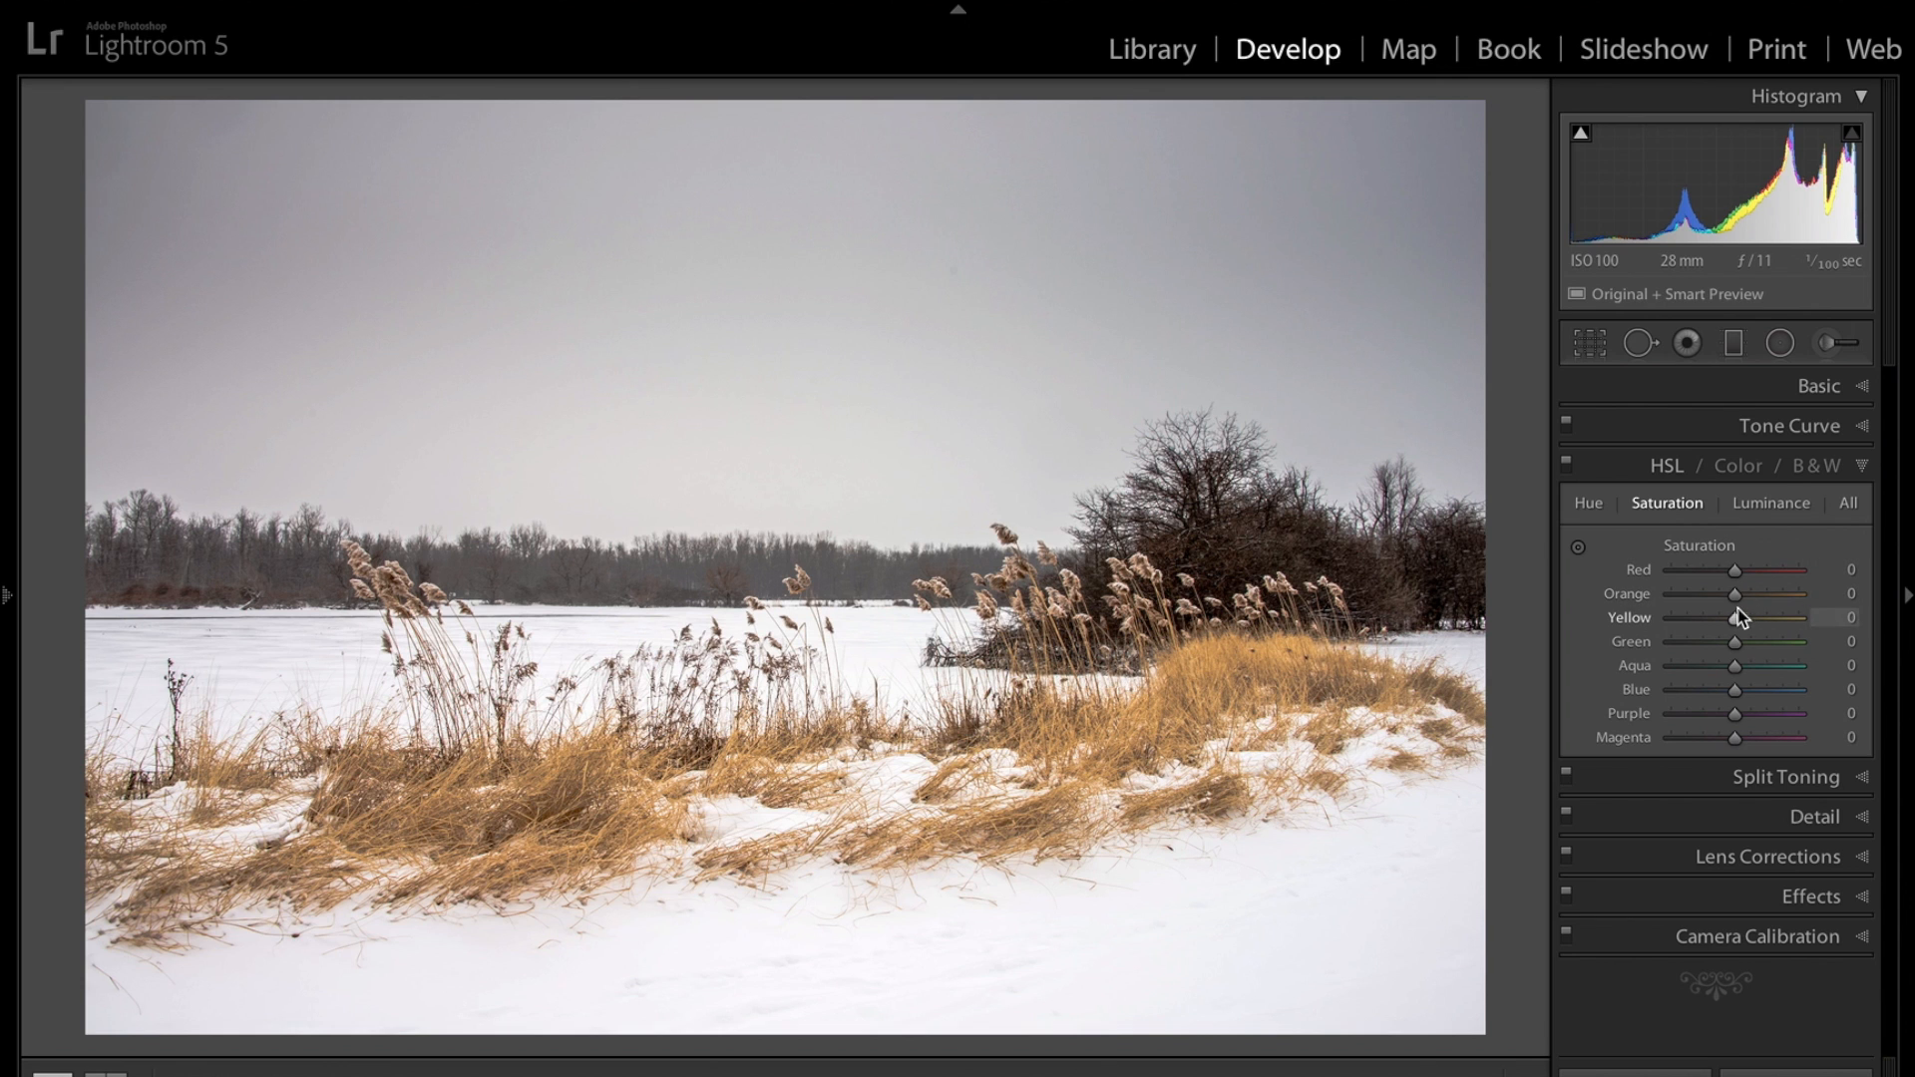
{"action": "left_click_drag", "start_coordinate": [1777, 600], "coordinate": [1764, 643]}
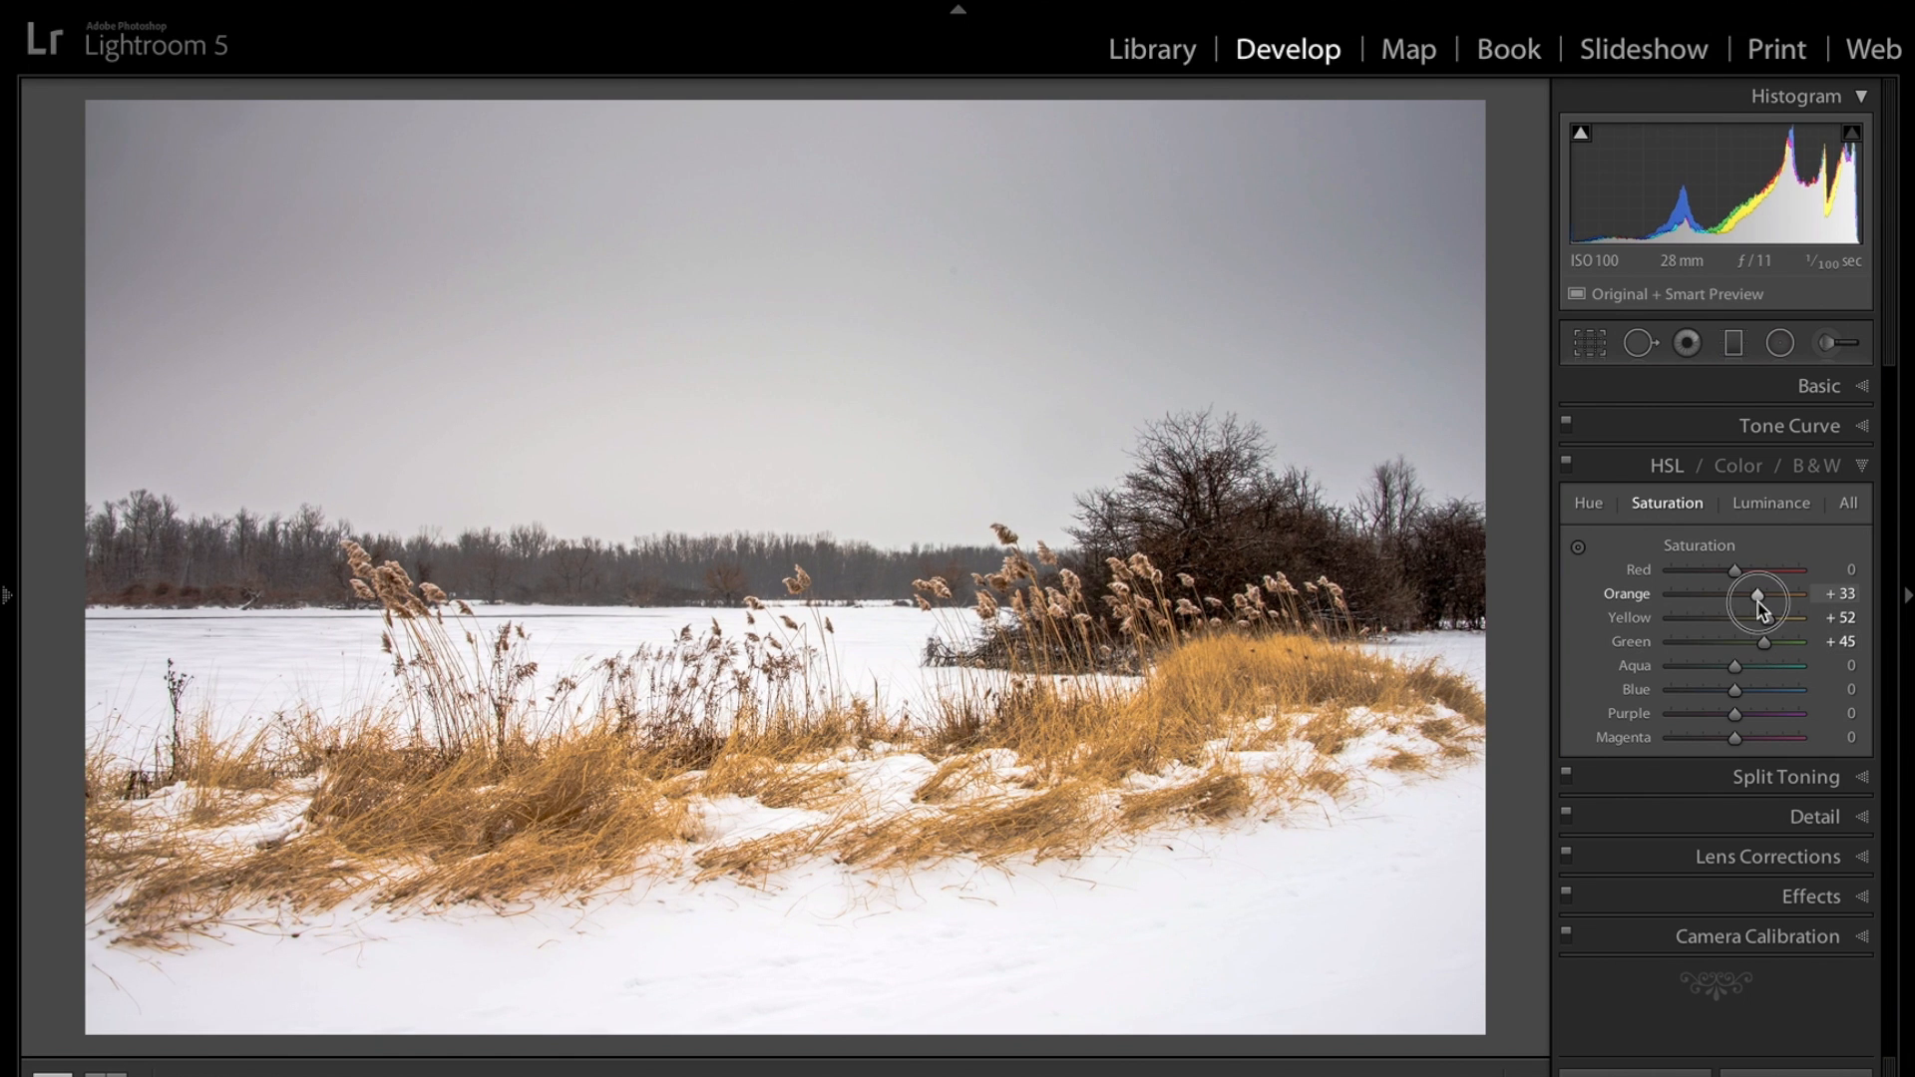
Set the Orange luminance to +38 in the HSL panel.
{"action": "left_click", "coordinate": [1752, 507]}
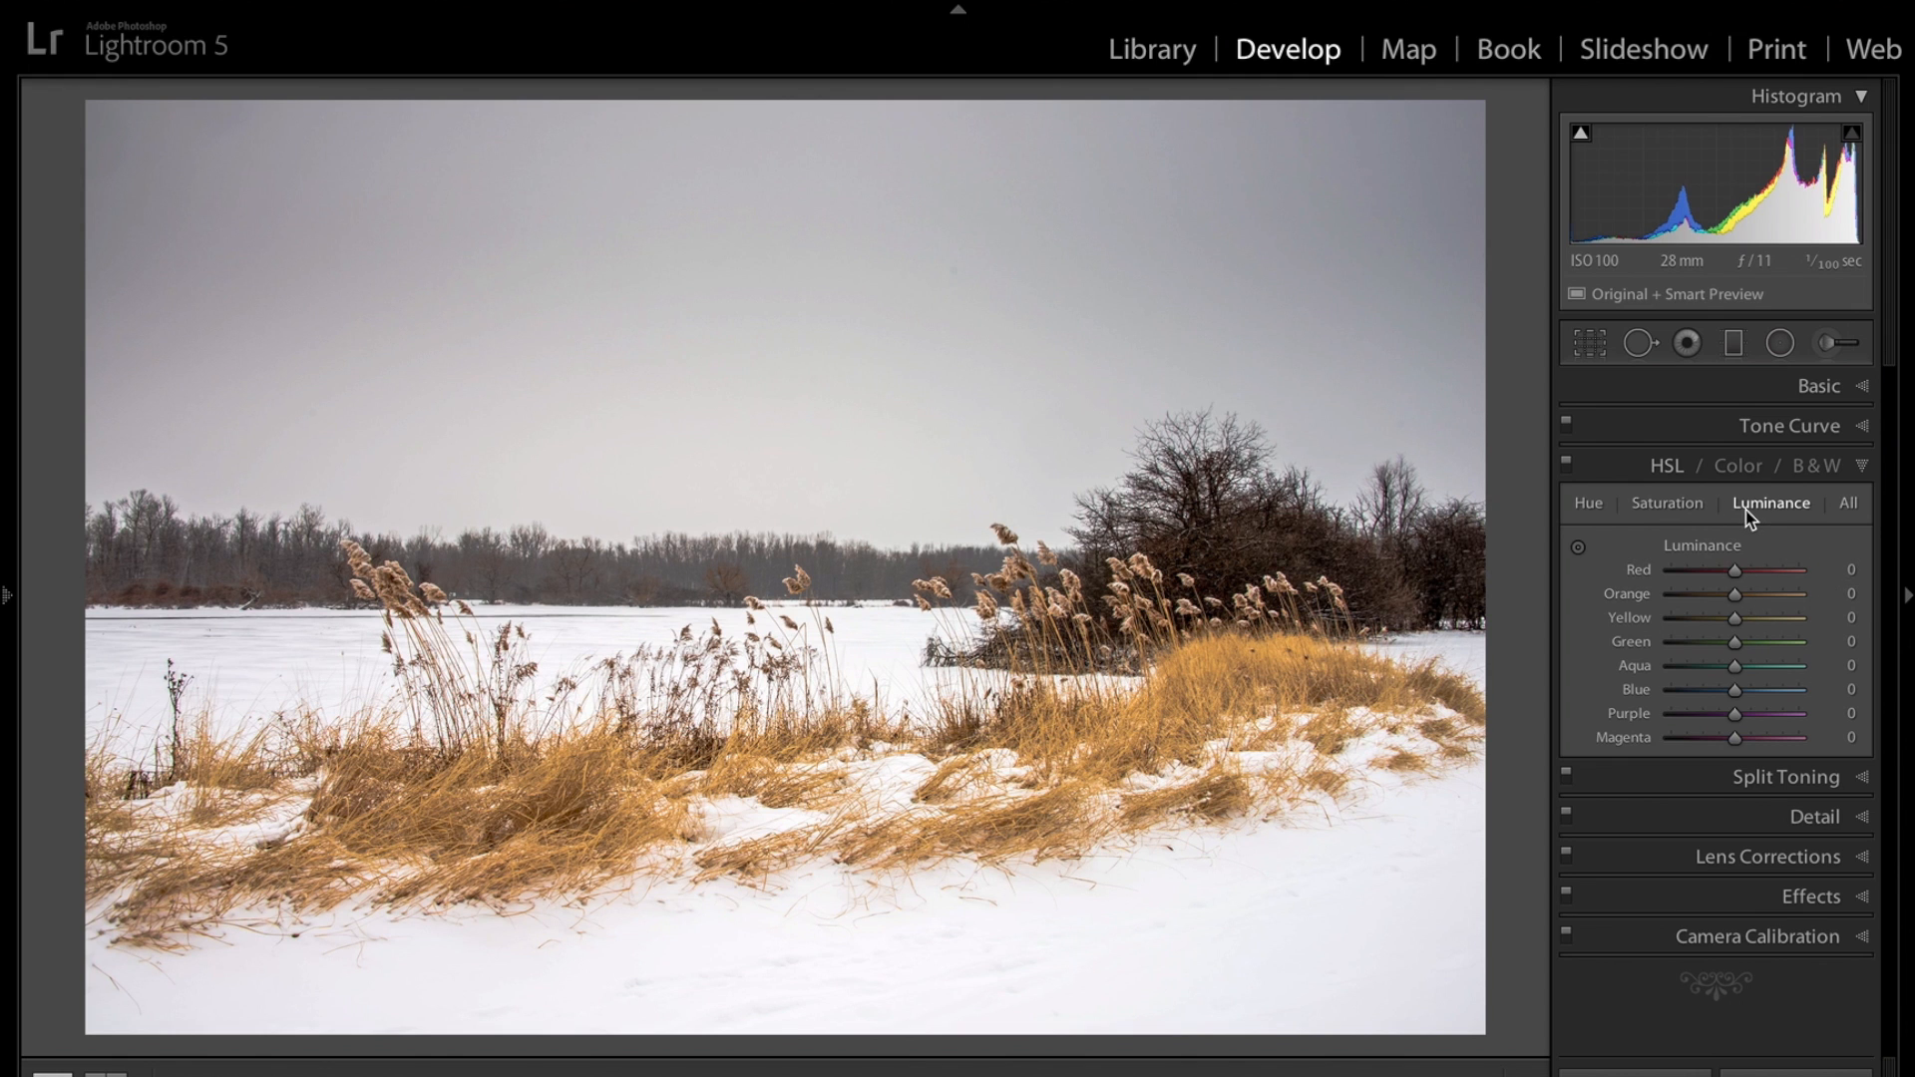
{"action": "left_click_drag", "start_coordinate": [1732, 592], "coordinate": [1760, 601]}
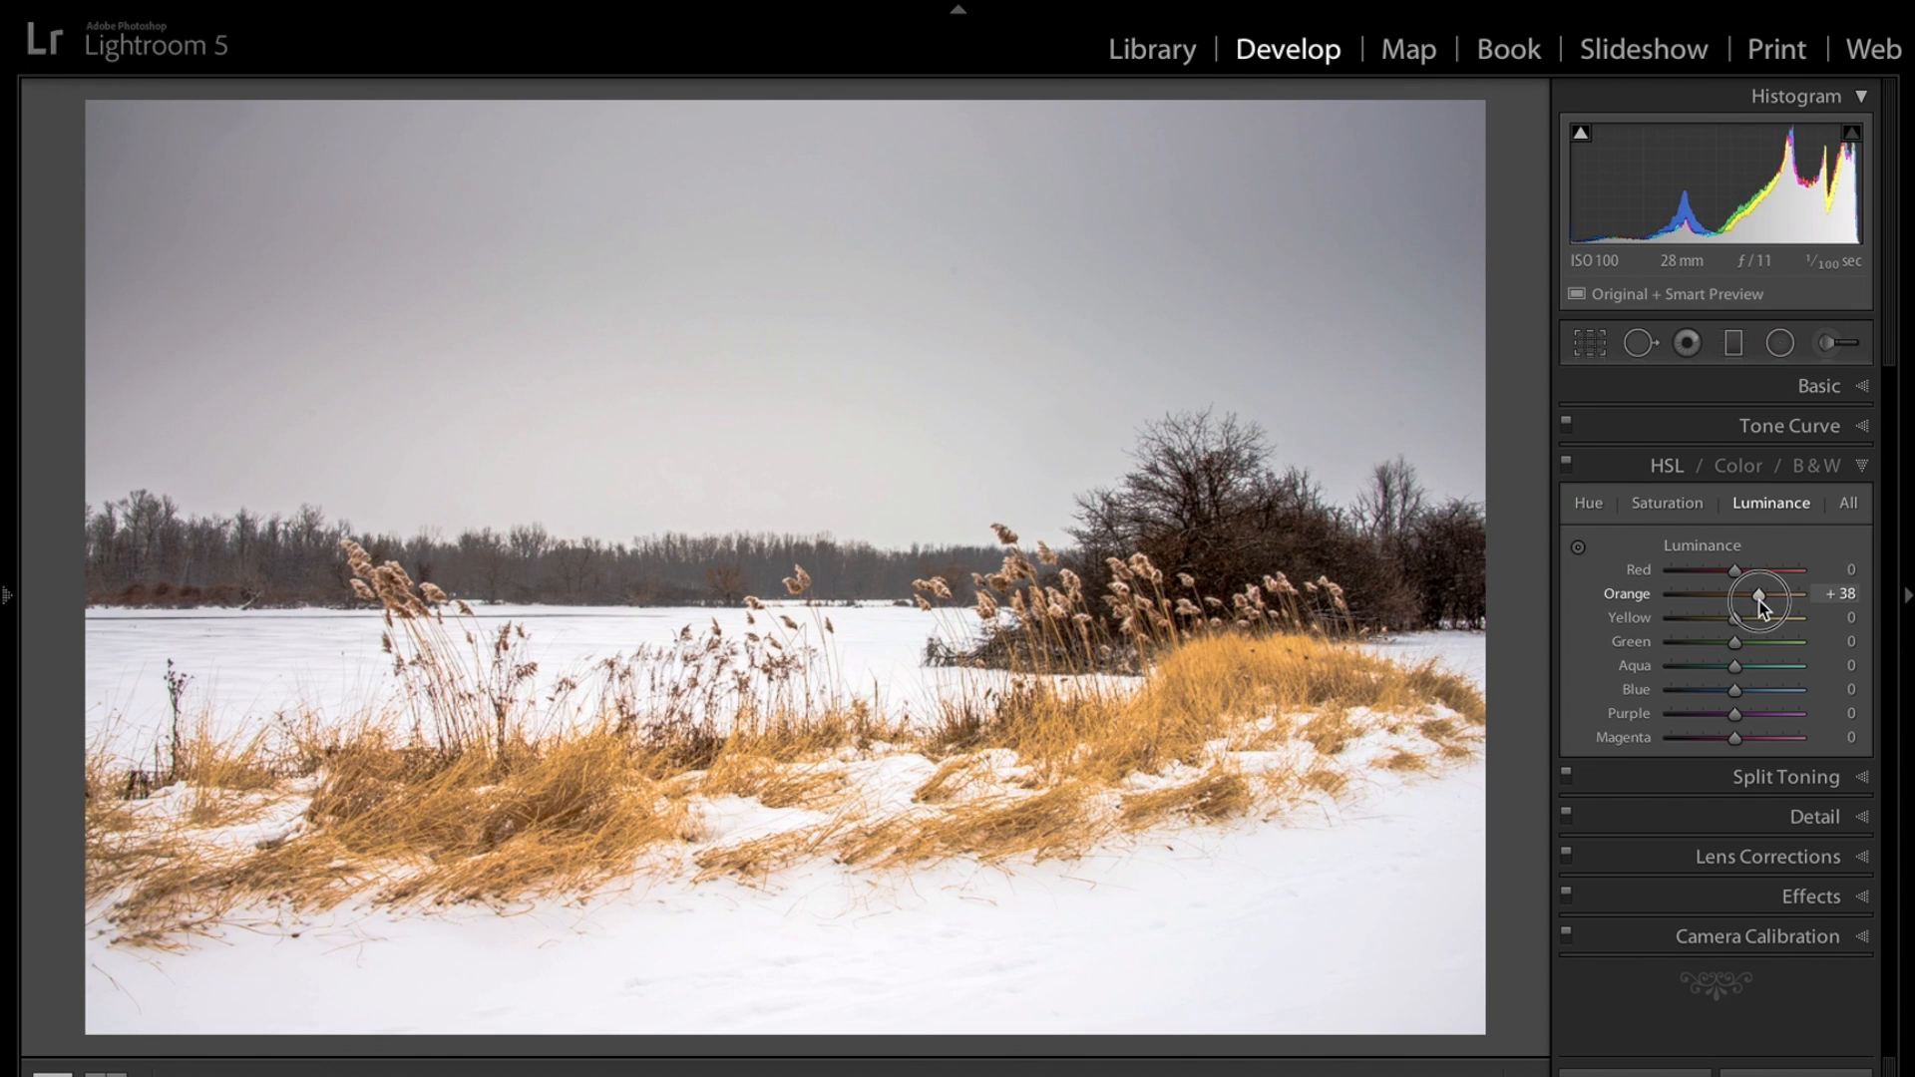
{"action": "right_click", "coordinate": [1746, 625]}
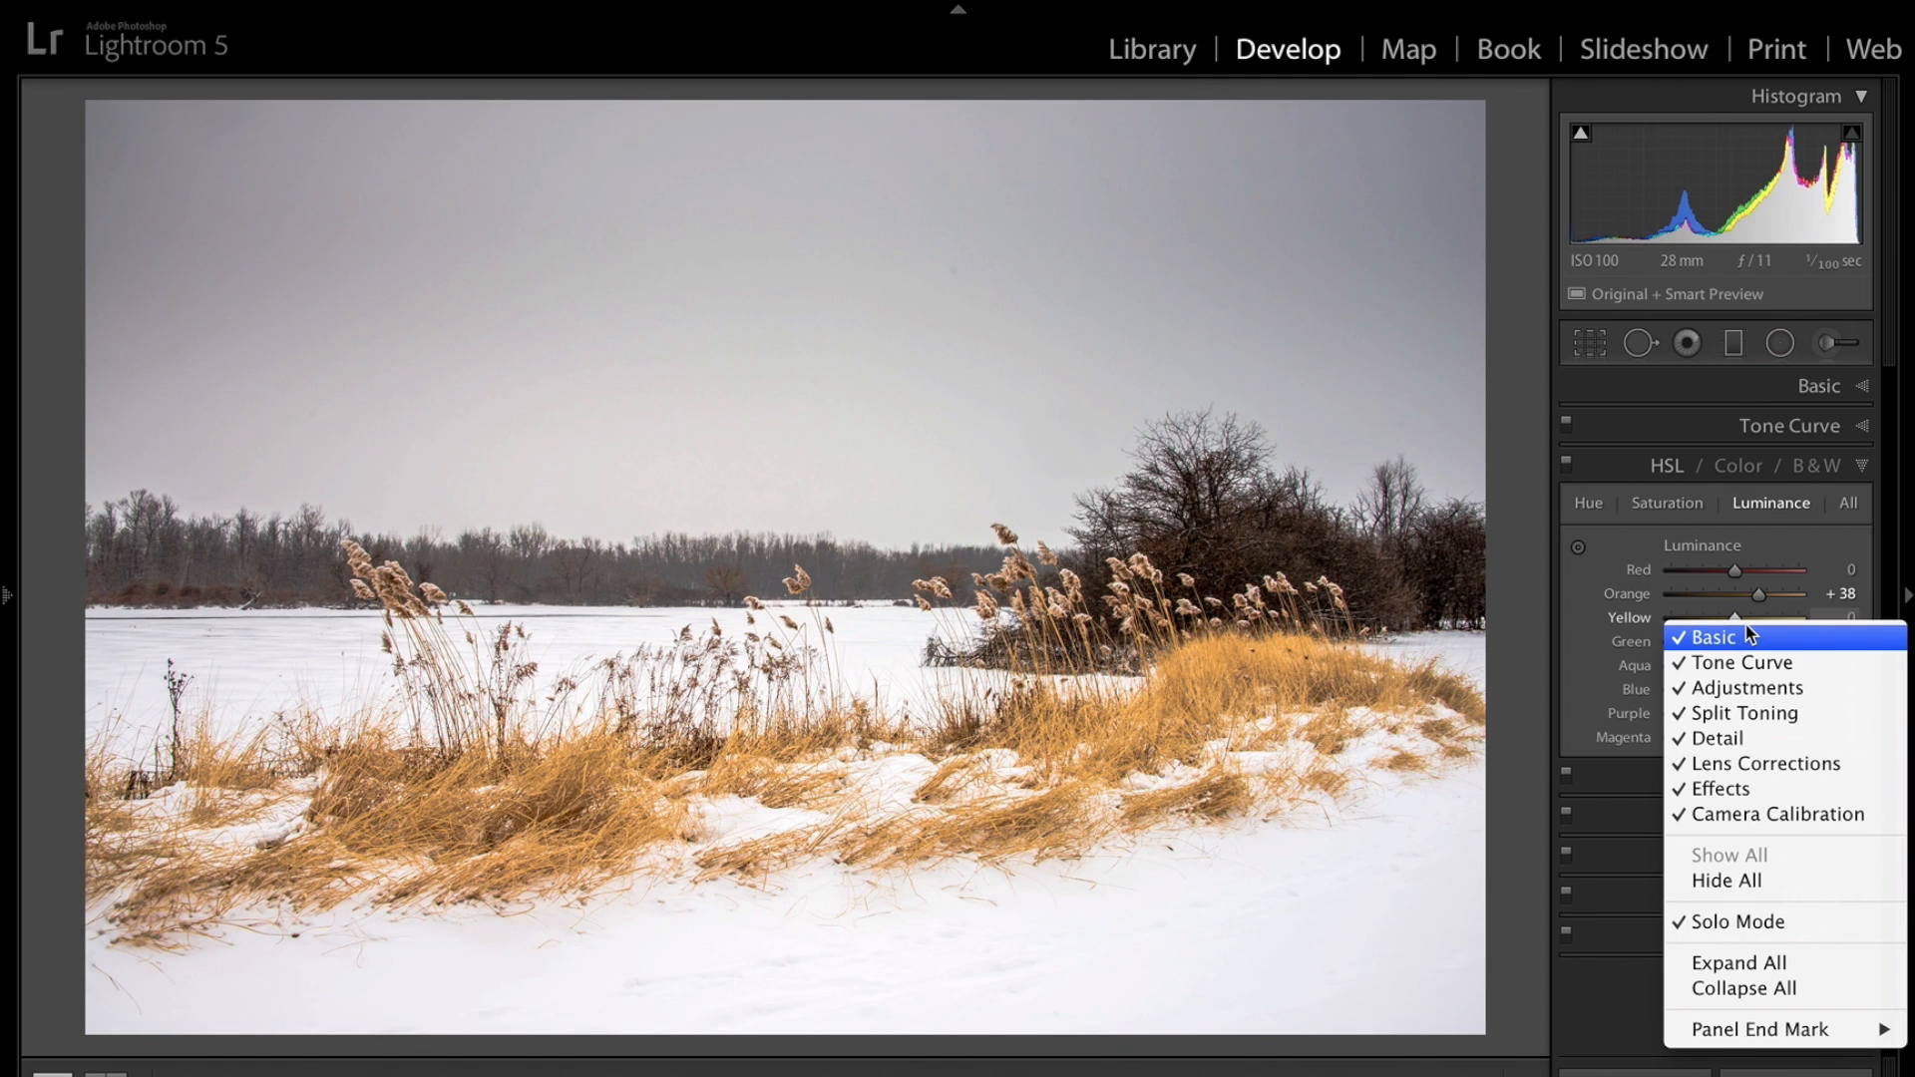
{"action": "left_click", "coordinate": [1745, 624]}
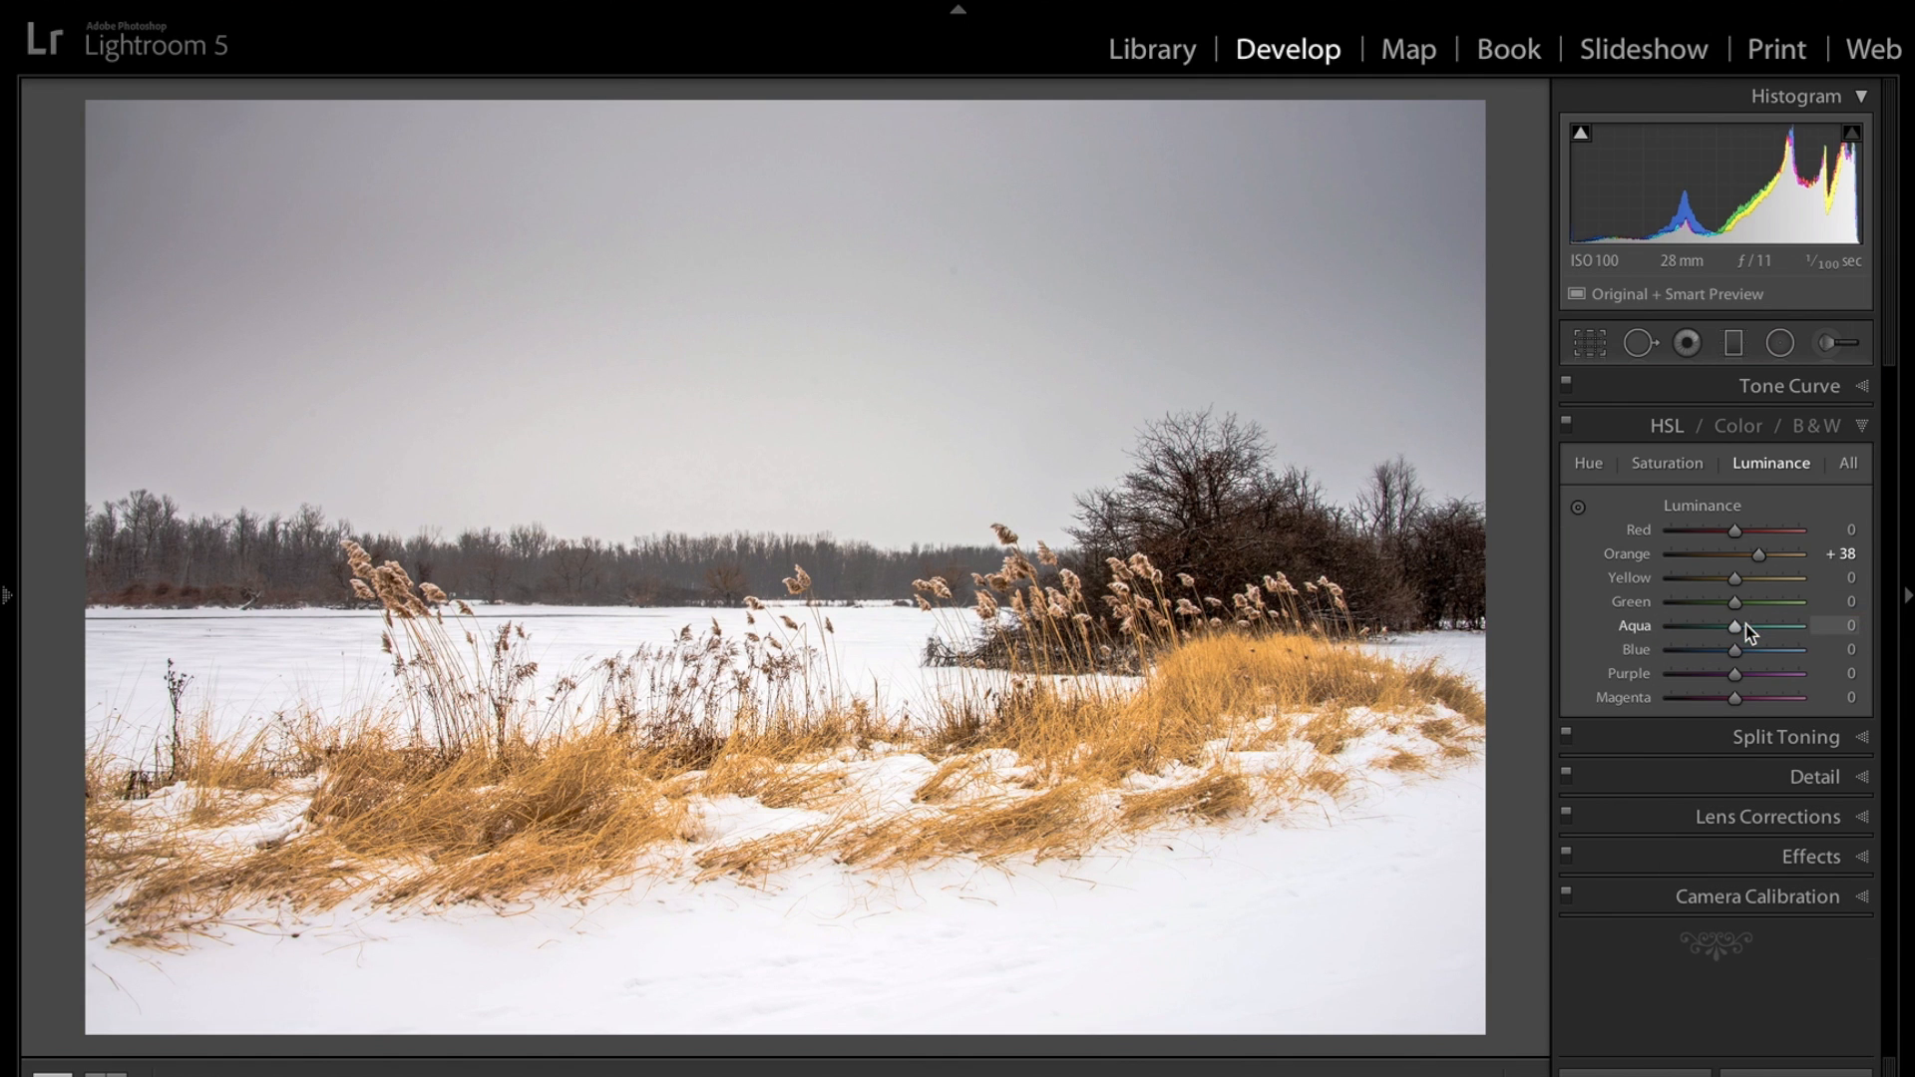
{"action": "right_click", "coordinate": [1578, 607]}
{"action": "left_click", "coordinate": [1601, 610]}
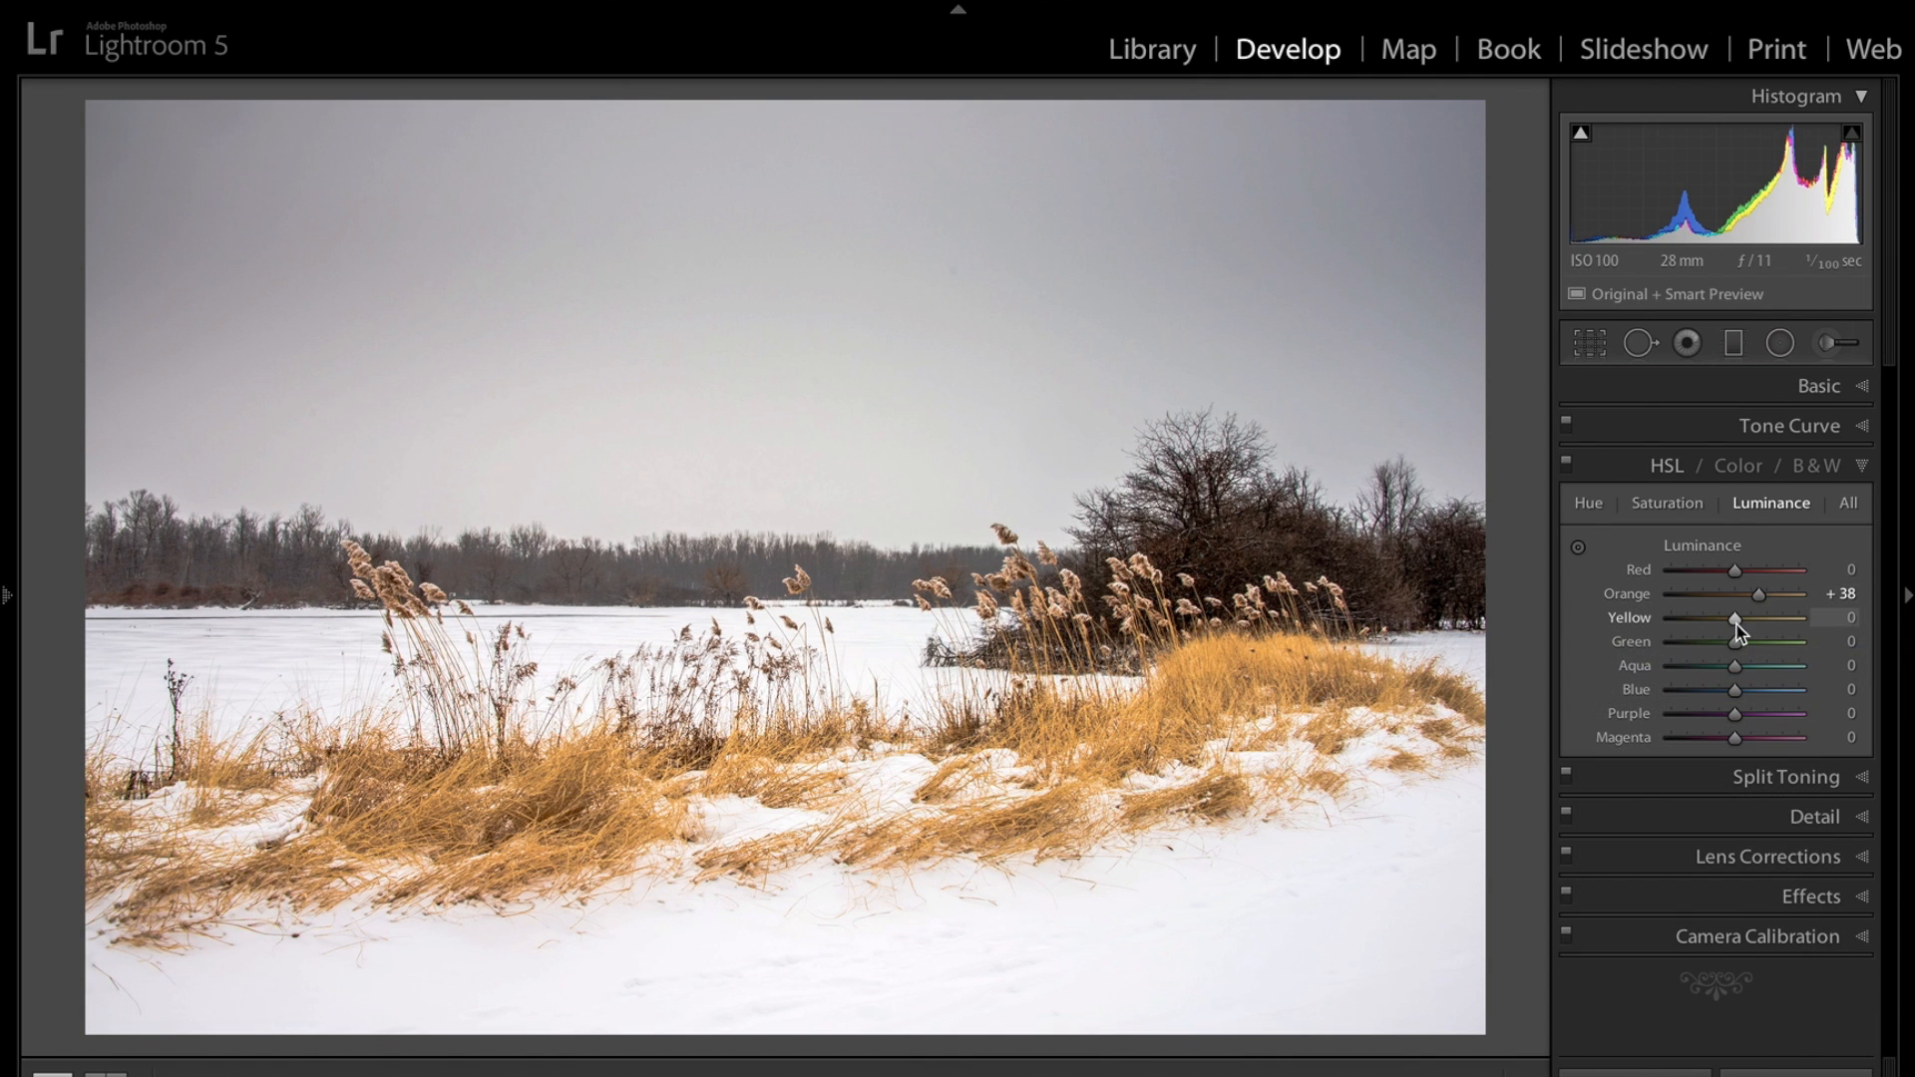
Set Yellow luminance to +41 and Green luminance to -45, then collapse the HSL panel.
{"action": "mouse_move", "coordinate": [1736, 625]}
{"action": "left_mouse_down"}
{"action": "mouse_move", "coordinate": [1761, 626]}
{"action": "mouse_move", "coordinate": [1708, 646]}
{"action": "left_mouse_up"}
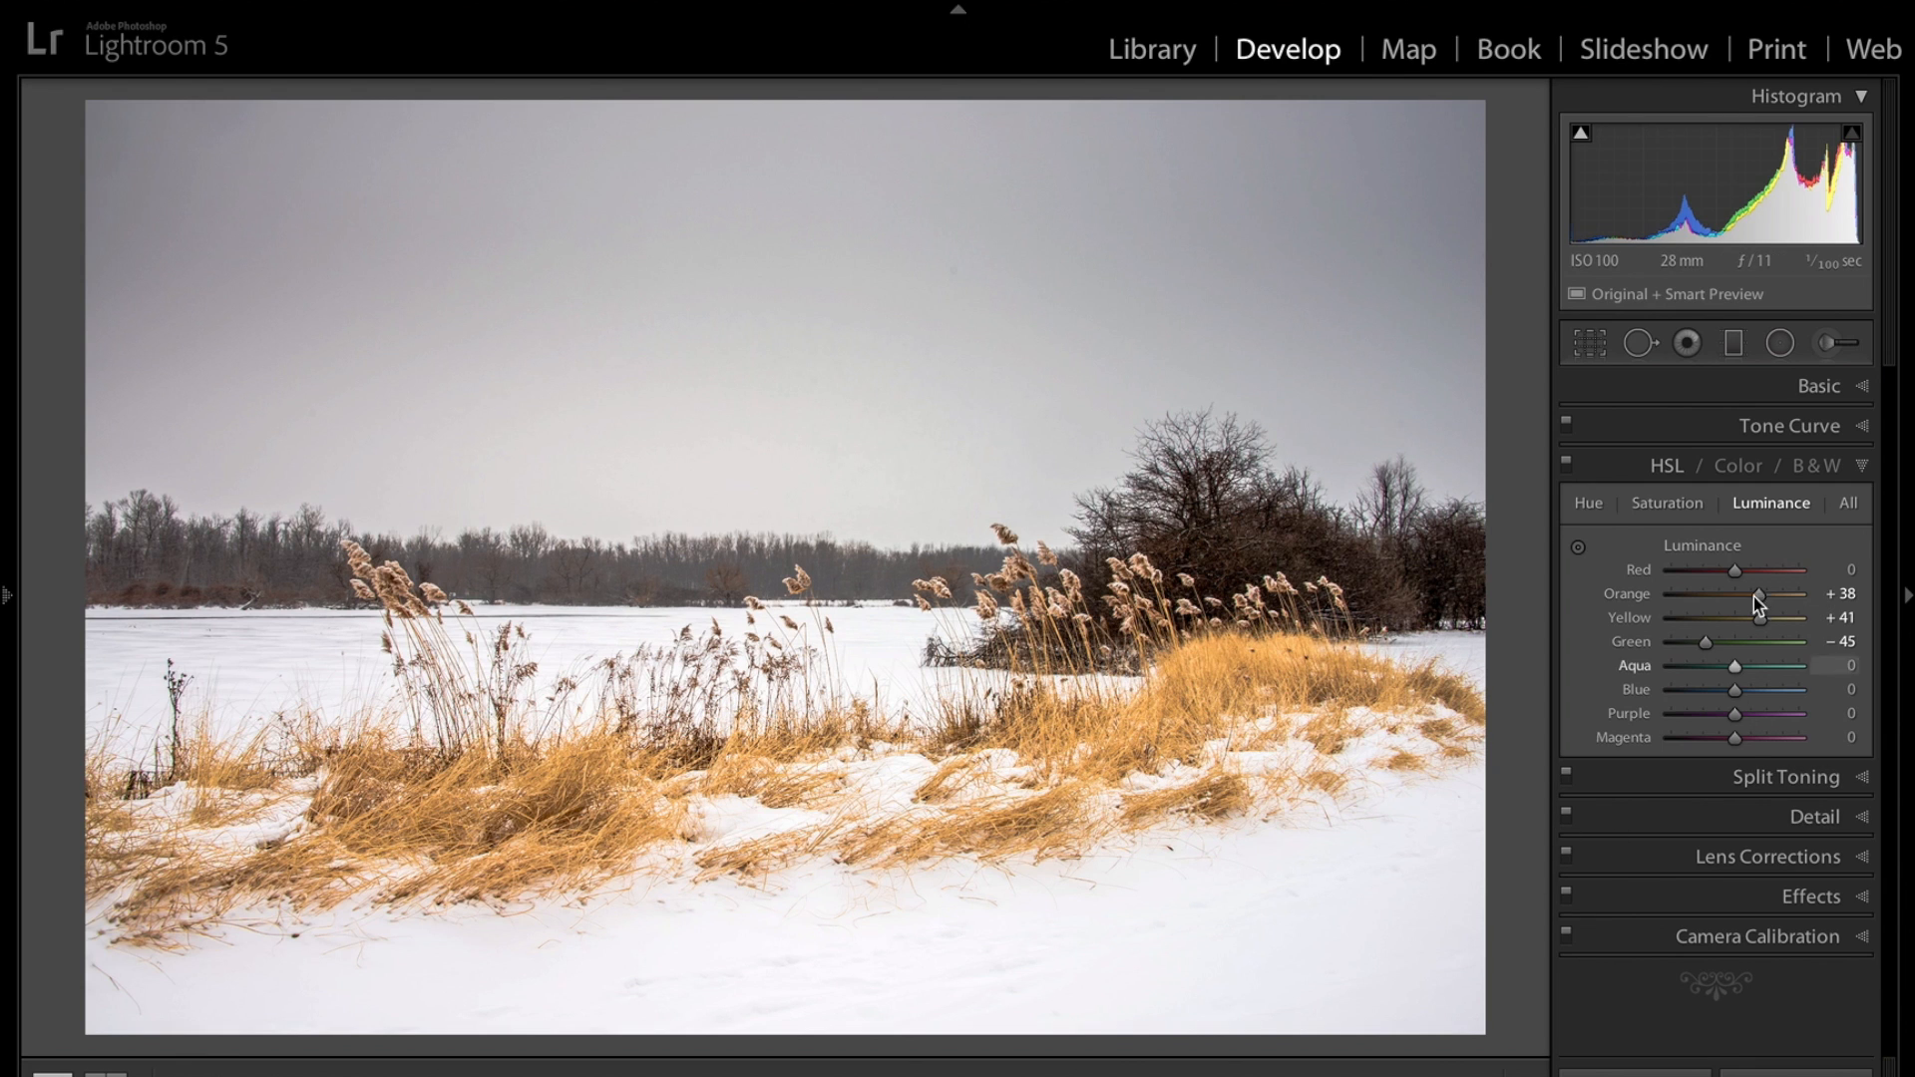
{"action": "left_click", "coordinate": [1862, 466]}
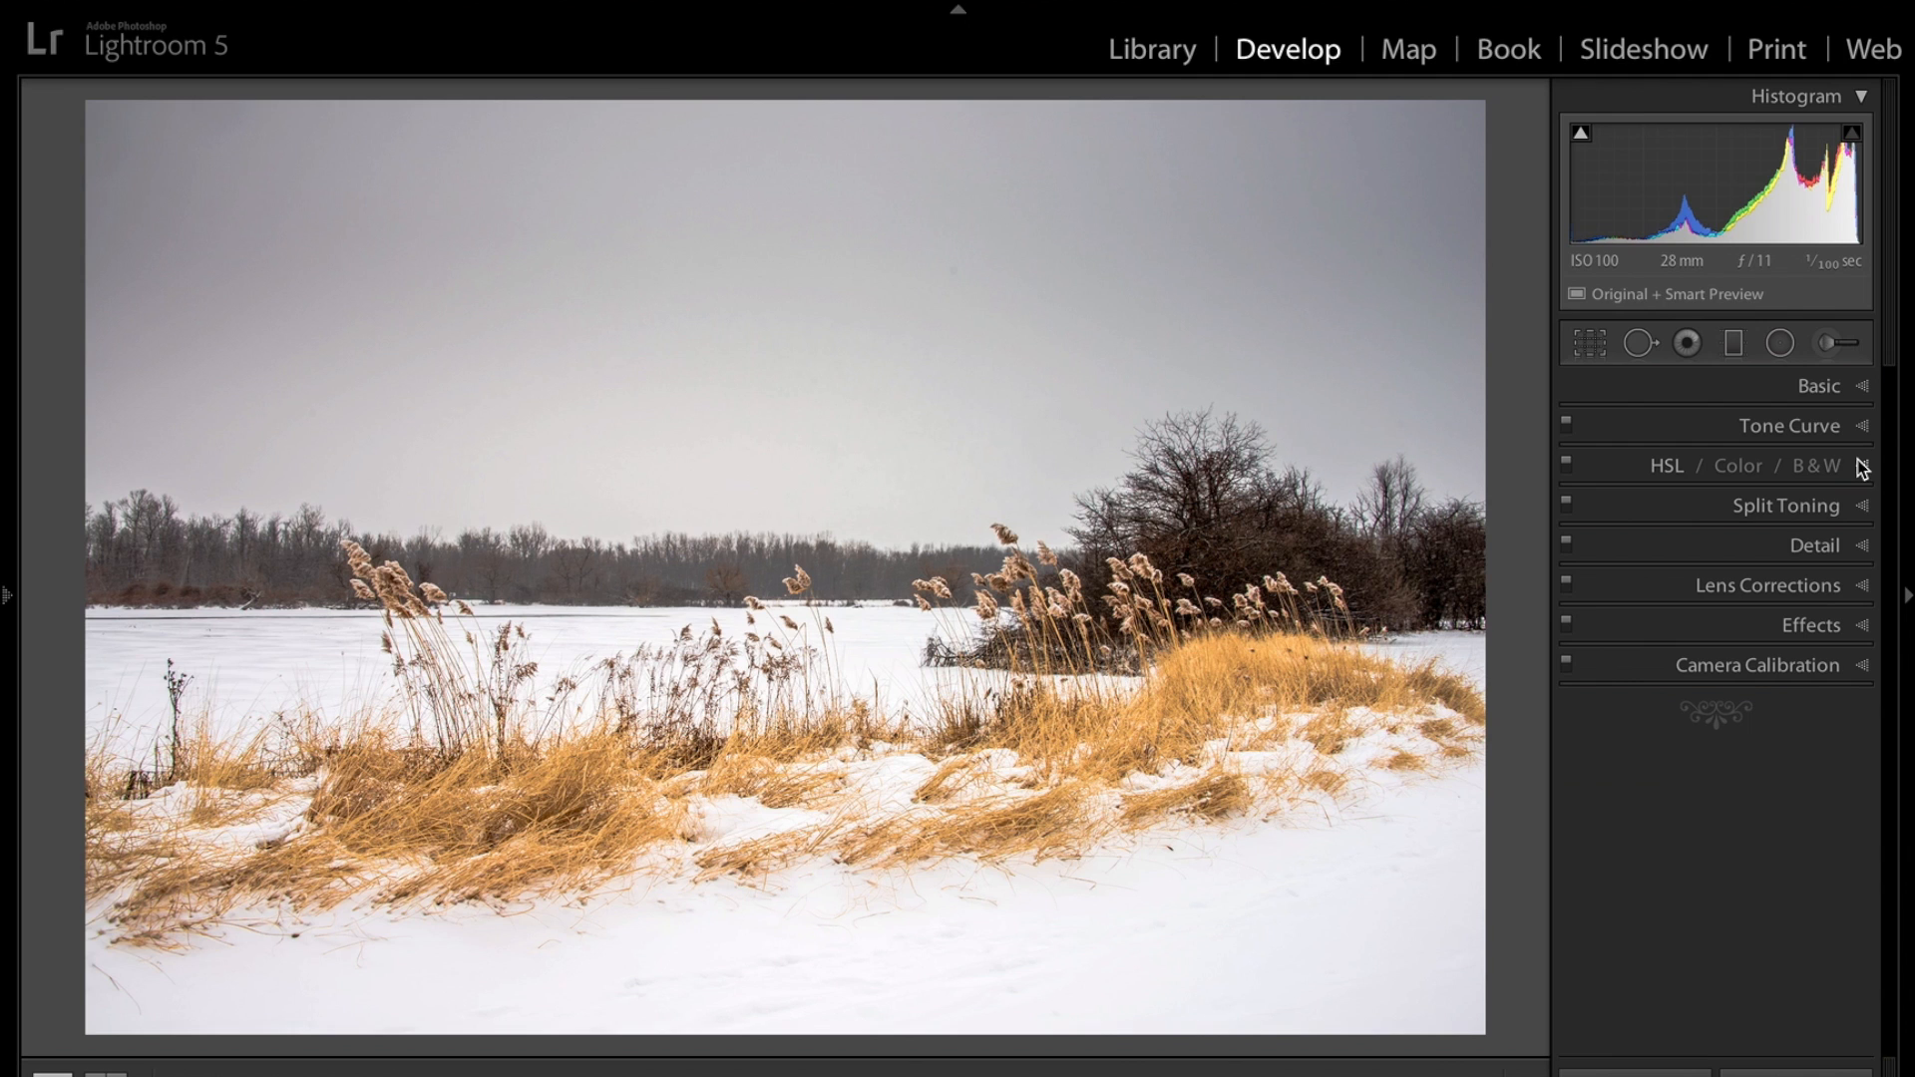
Set sharpening Masking to 46 while previewing the mask, raise Amount to 92, and zoom in to check the reeds.
{"action": "left_click", "coordinate": [1866, 549]}
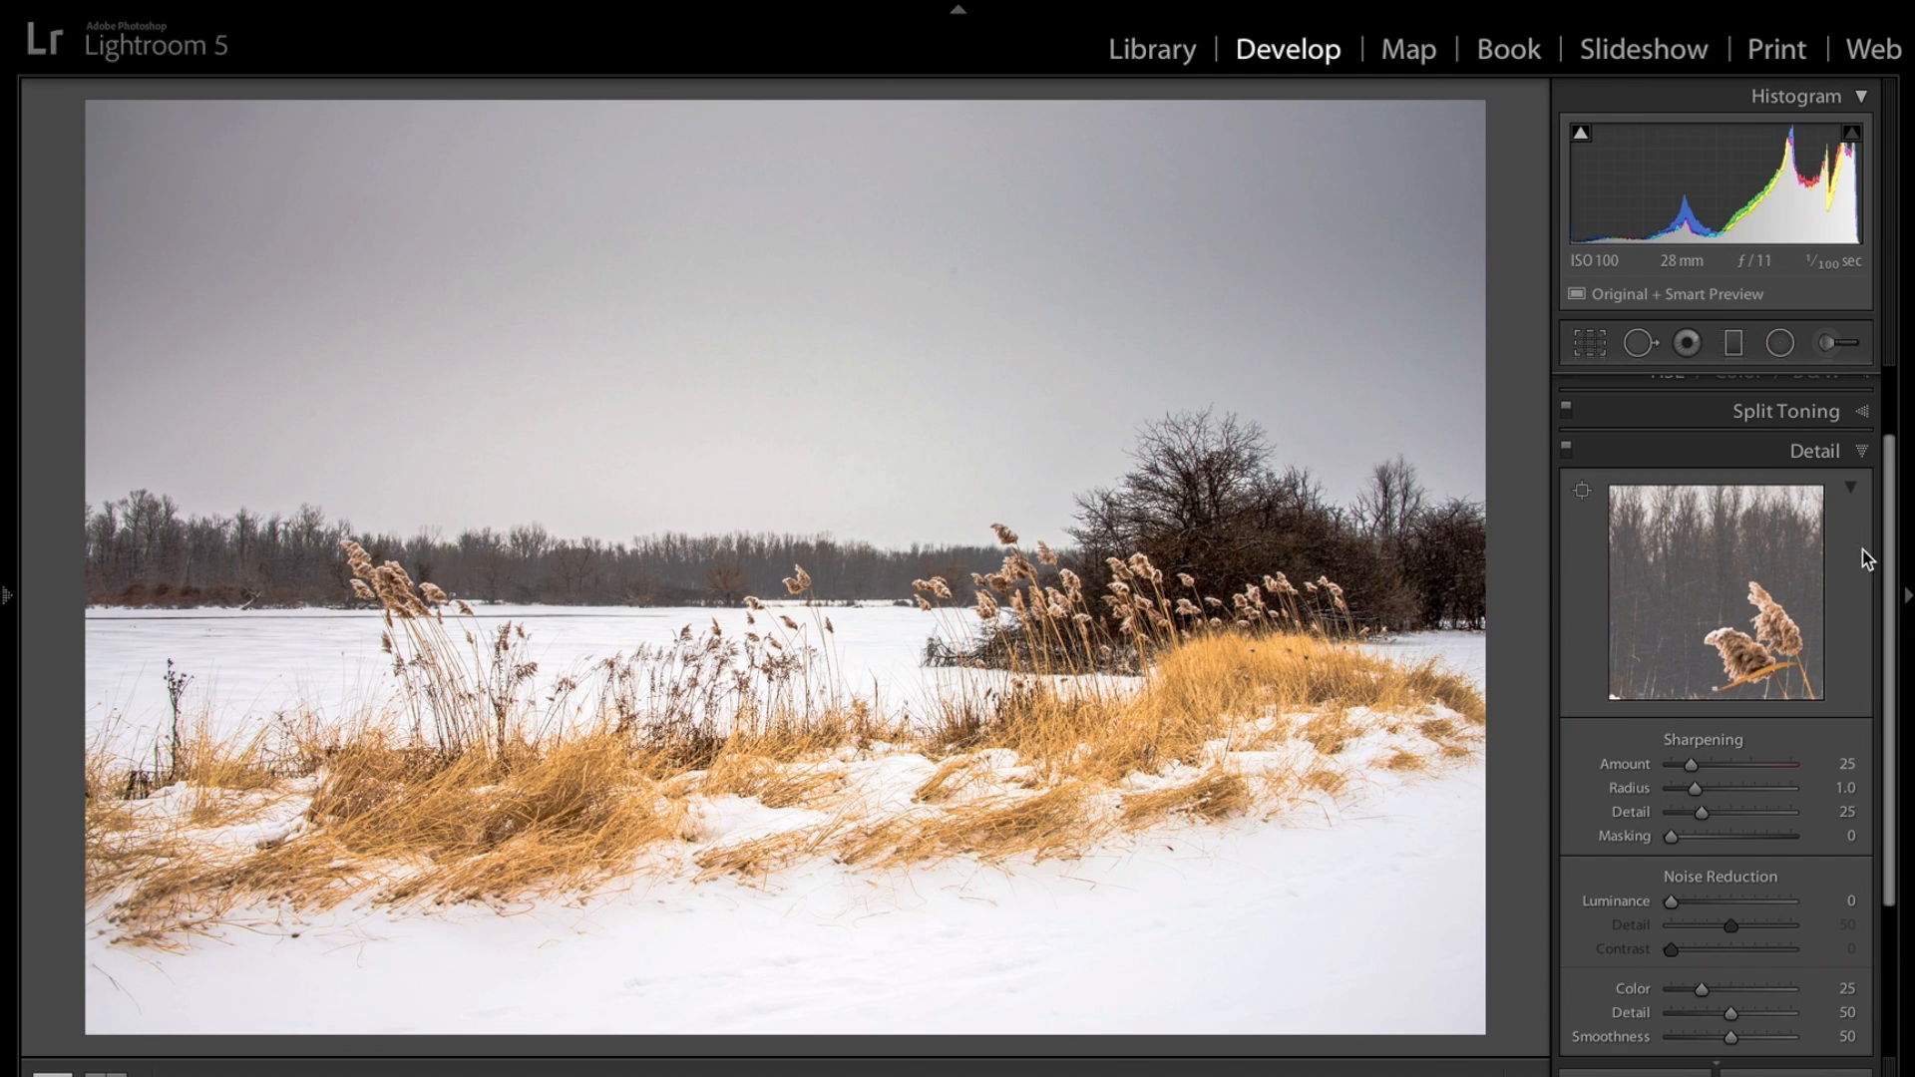
{"action": "key", "text": "alt"}
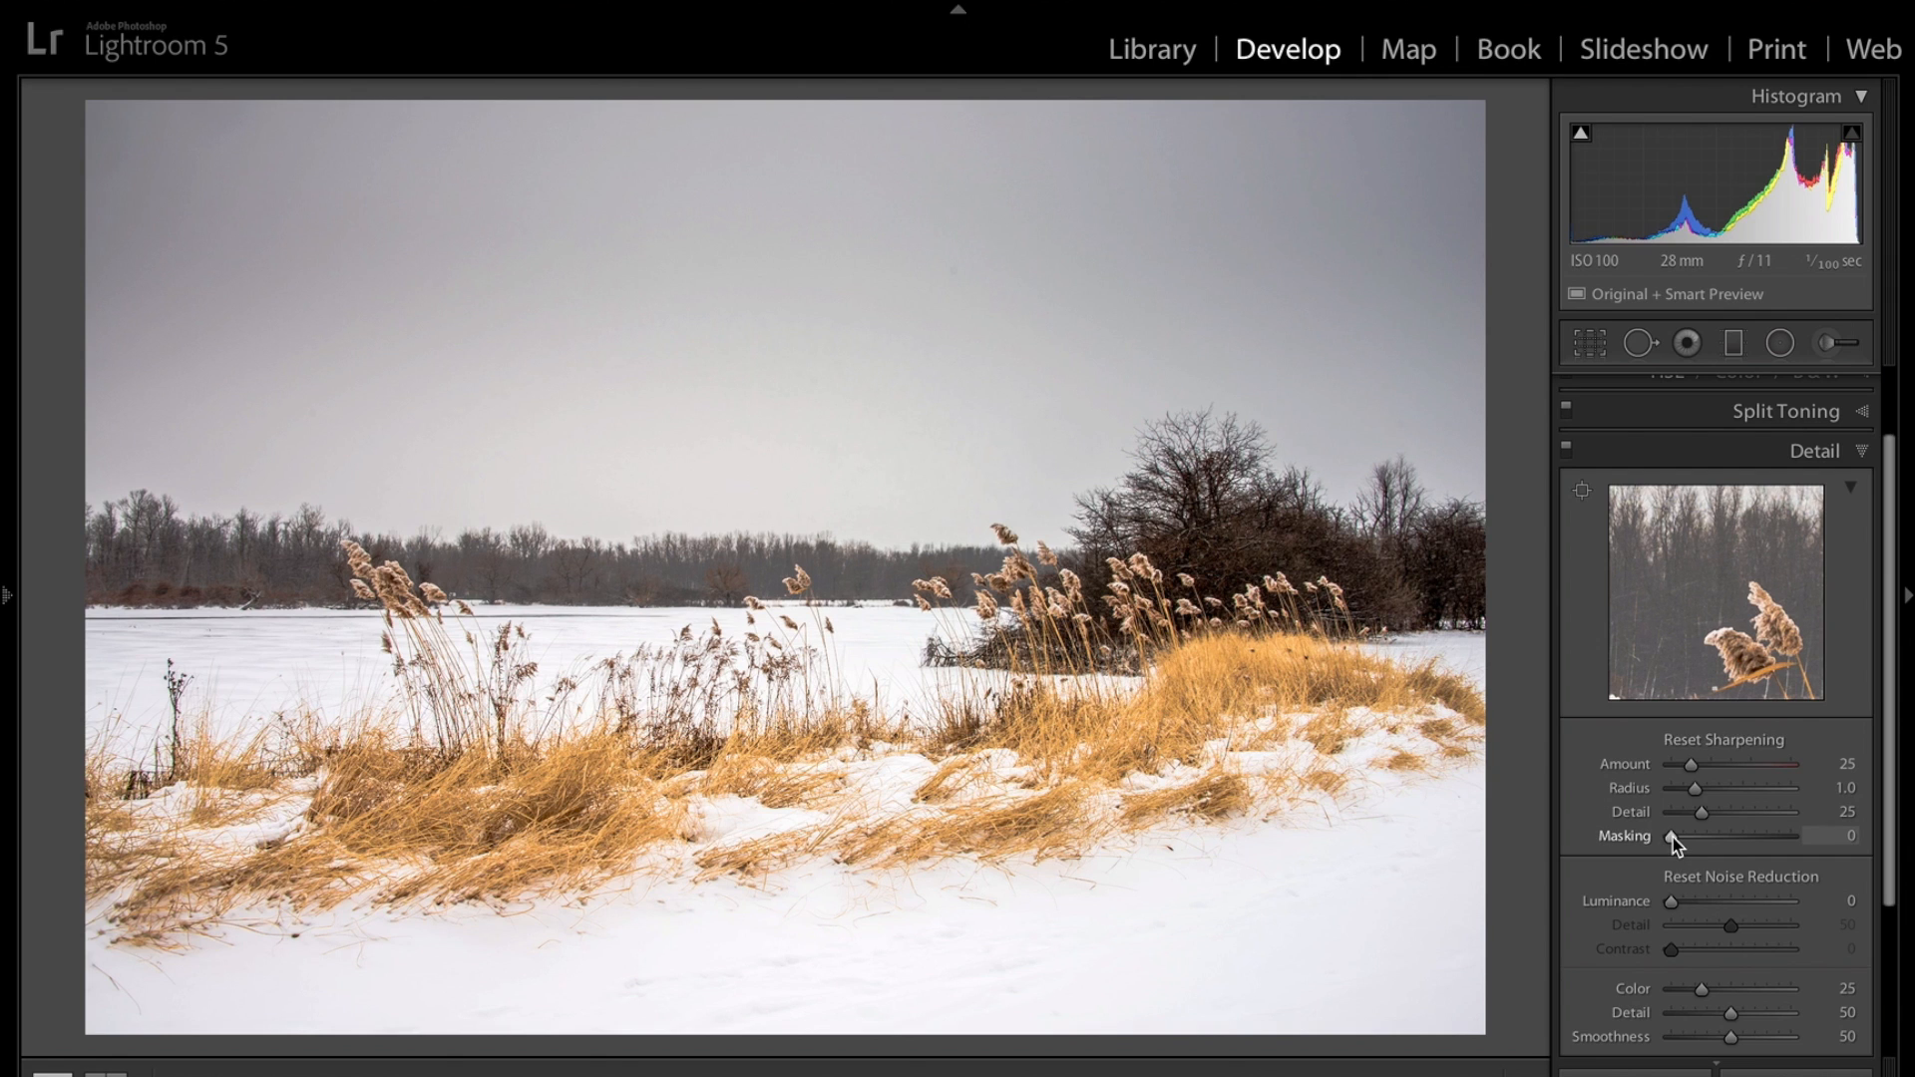
{"action": "left_click", "coordinate": [1672, 838], "text": "alt"}
{"action": "left_click_drag", "start_coordinate": [1673, 838], "coordinate": [1729, 844]}
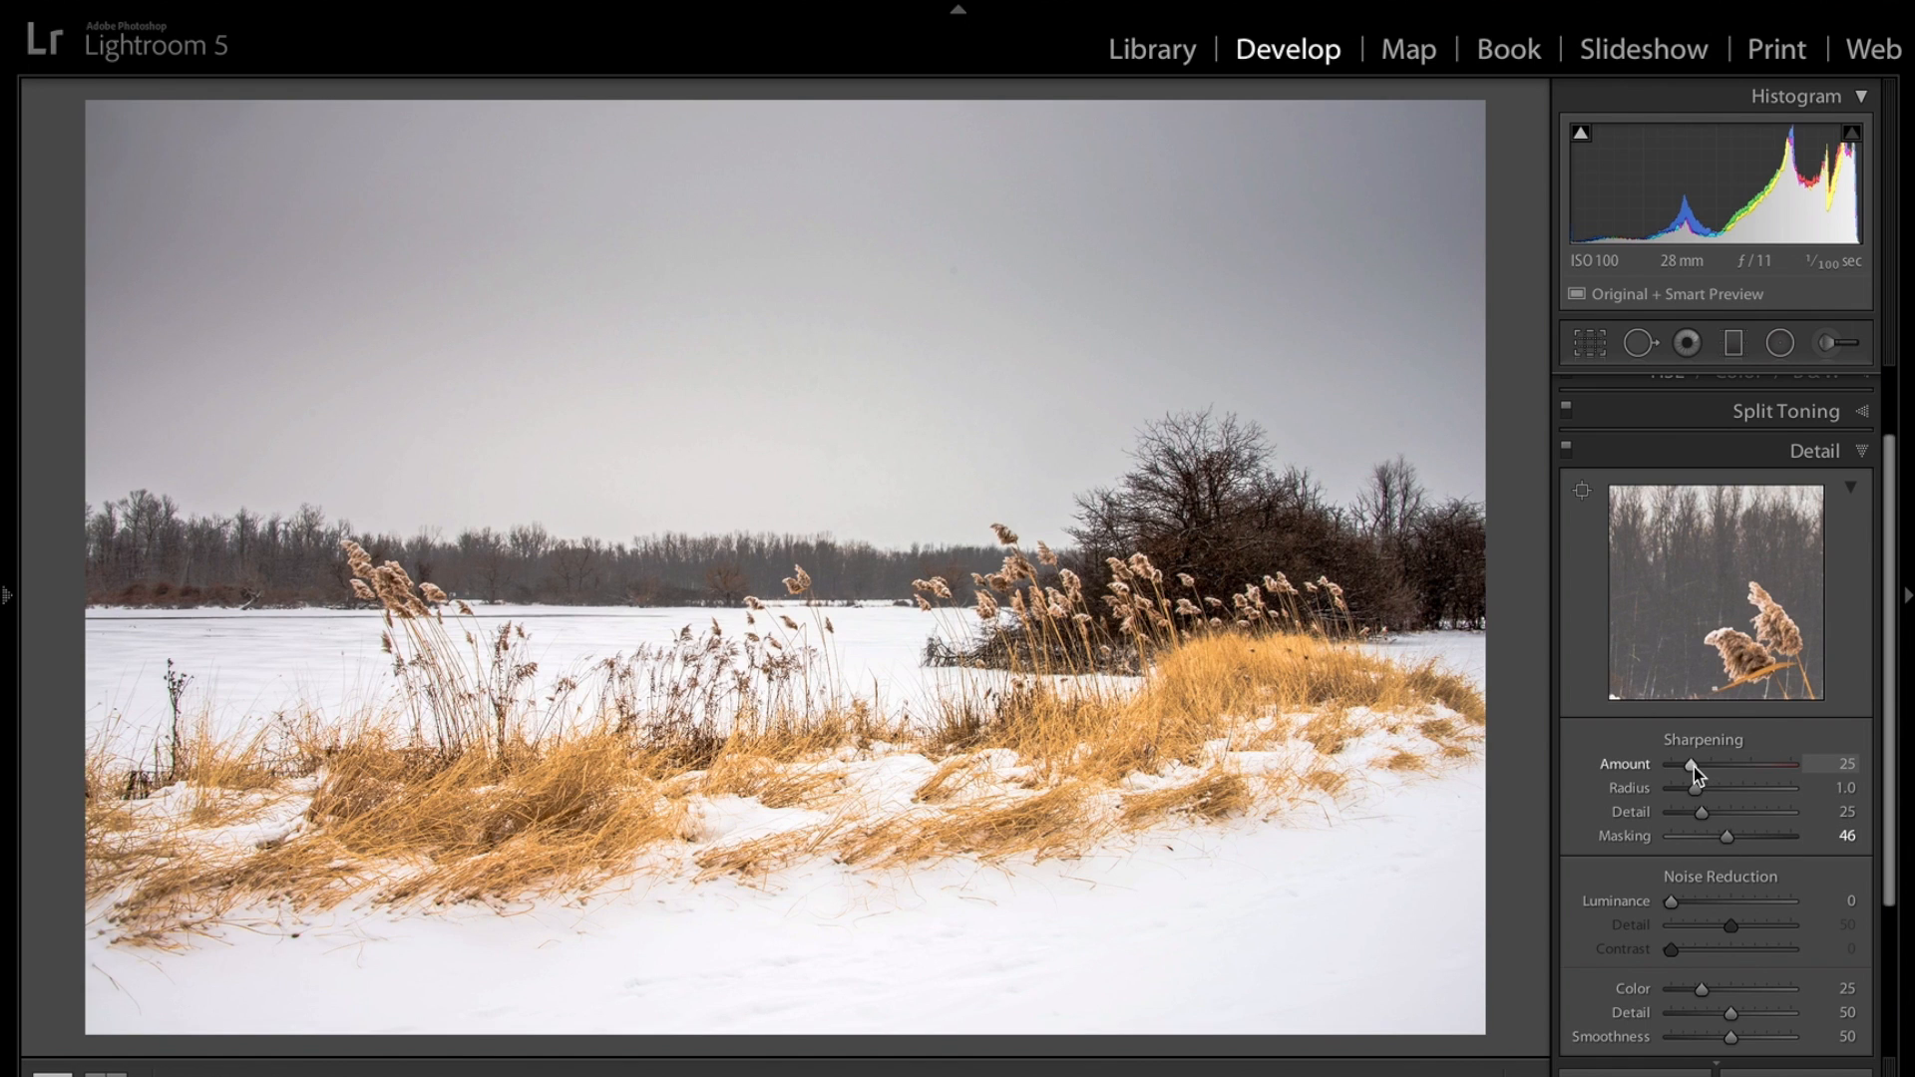
{"action": "left_click_drag", "start_coordinate": [1731, 770], "coordinate": [1745, 764]}
{"action": "left_click", "coordinate": [1154, 673]}
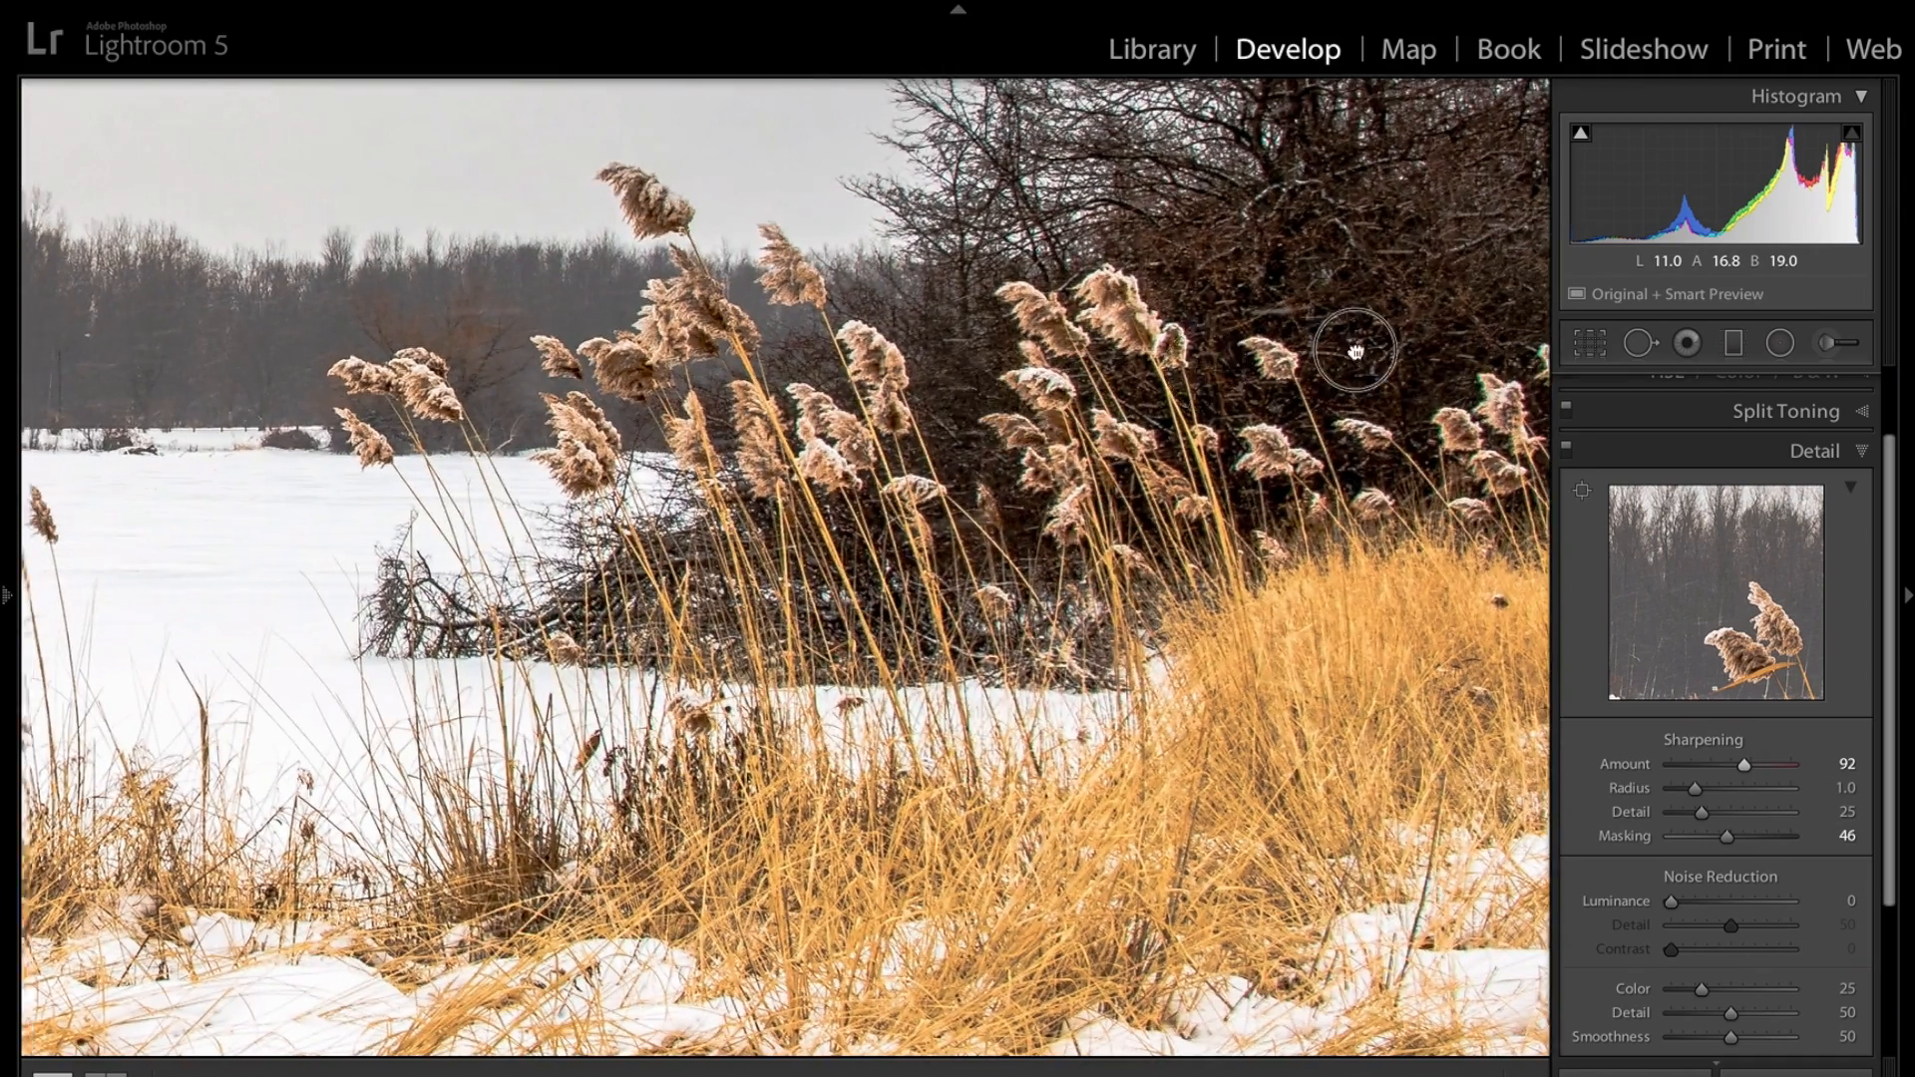
{"action": "left_click", "coordinate": [1355, 351]}
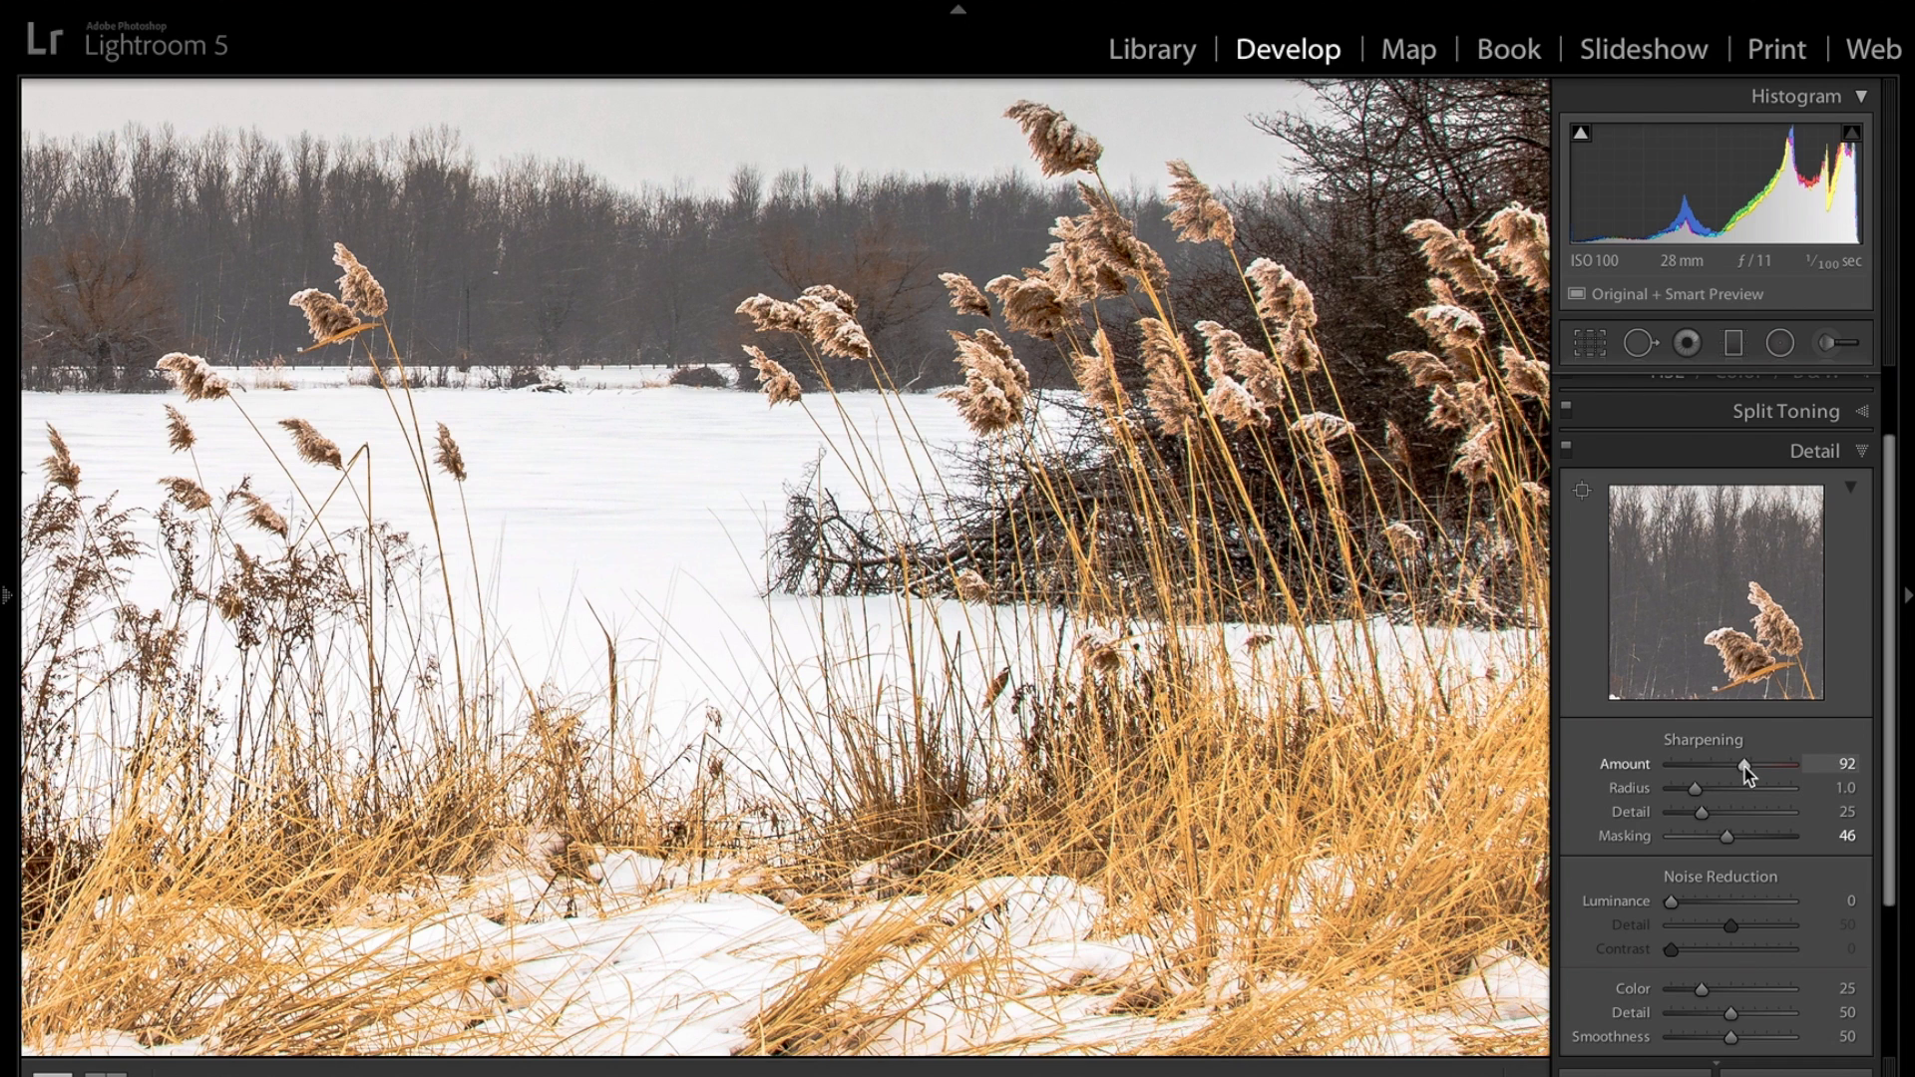
Lower the sharpening Amount to 79, zoom back out to the full image, and collapse the Detail panel.
{"action": "left_click_drag", "start_coordinate": [1745, 771], "coordinate": [1732, 763]}
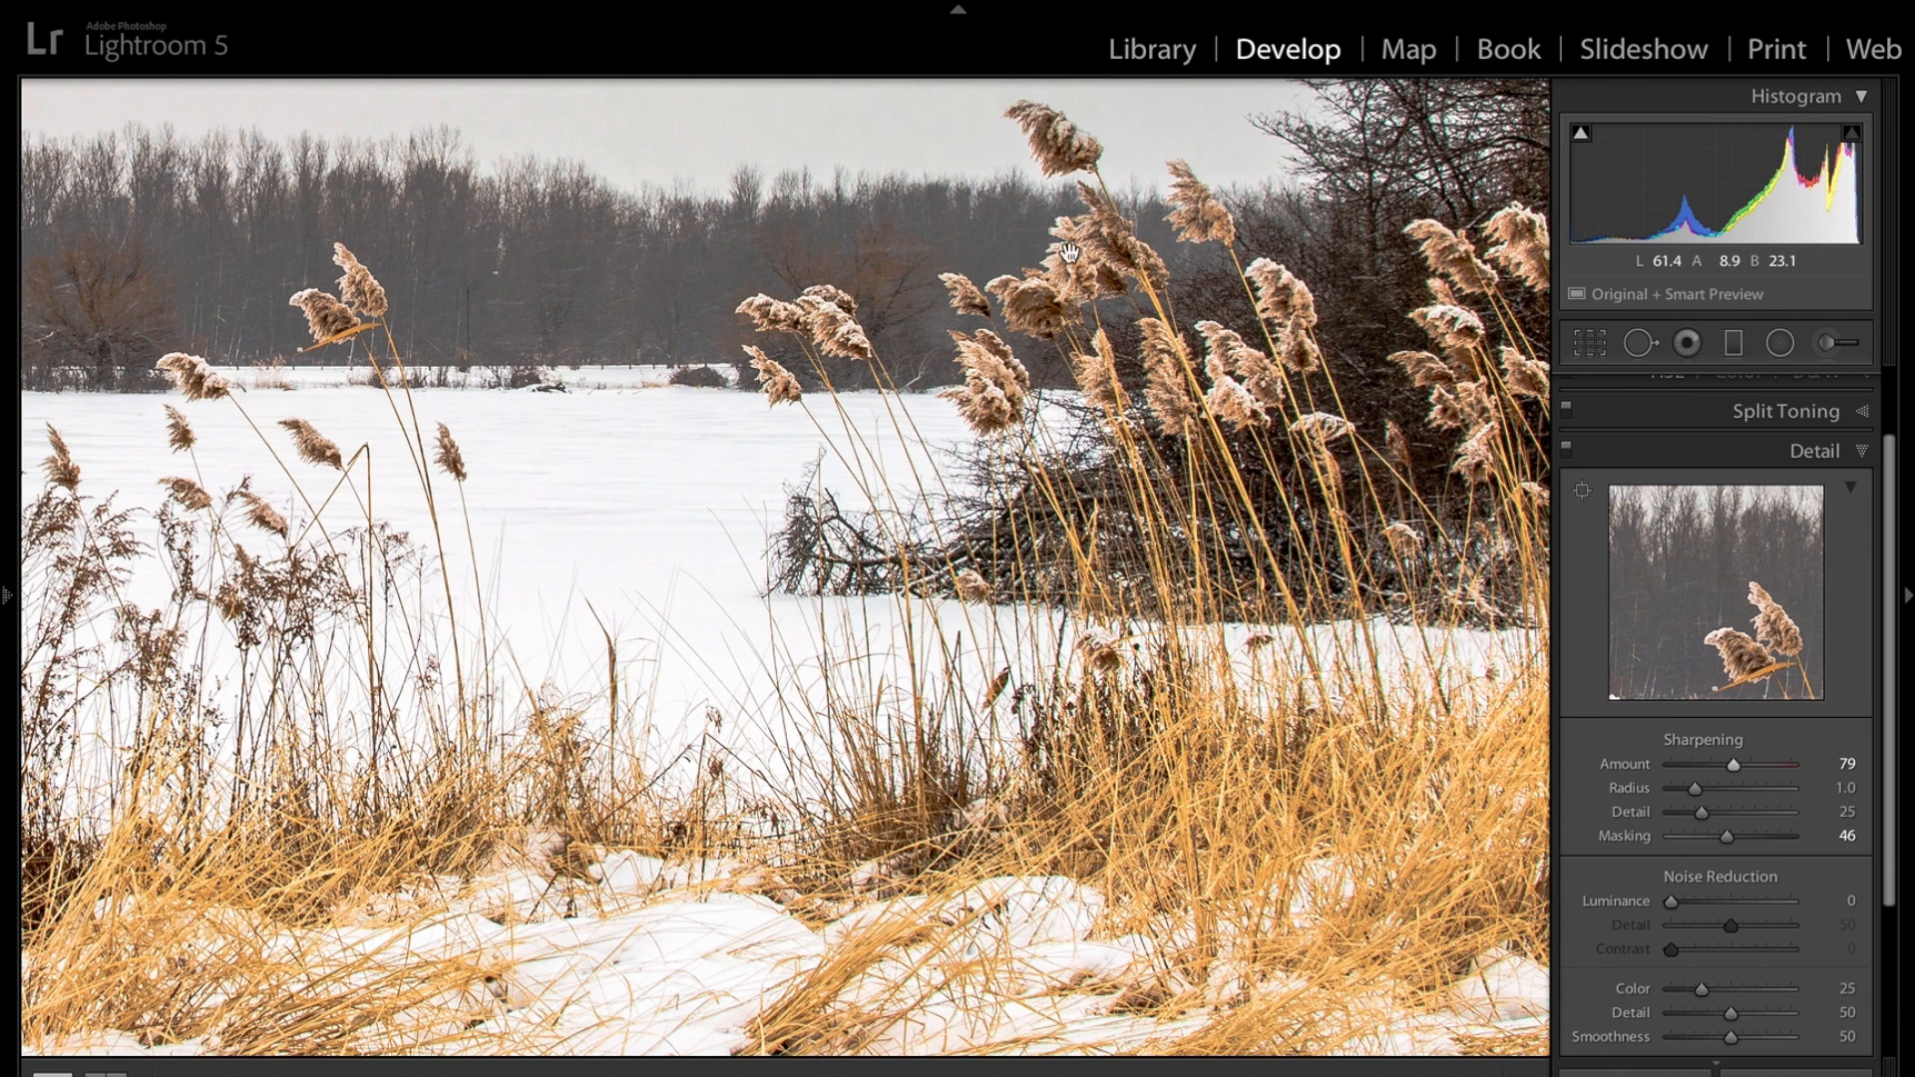
{"action": "left_click", "coordinate": [1060, 433]}
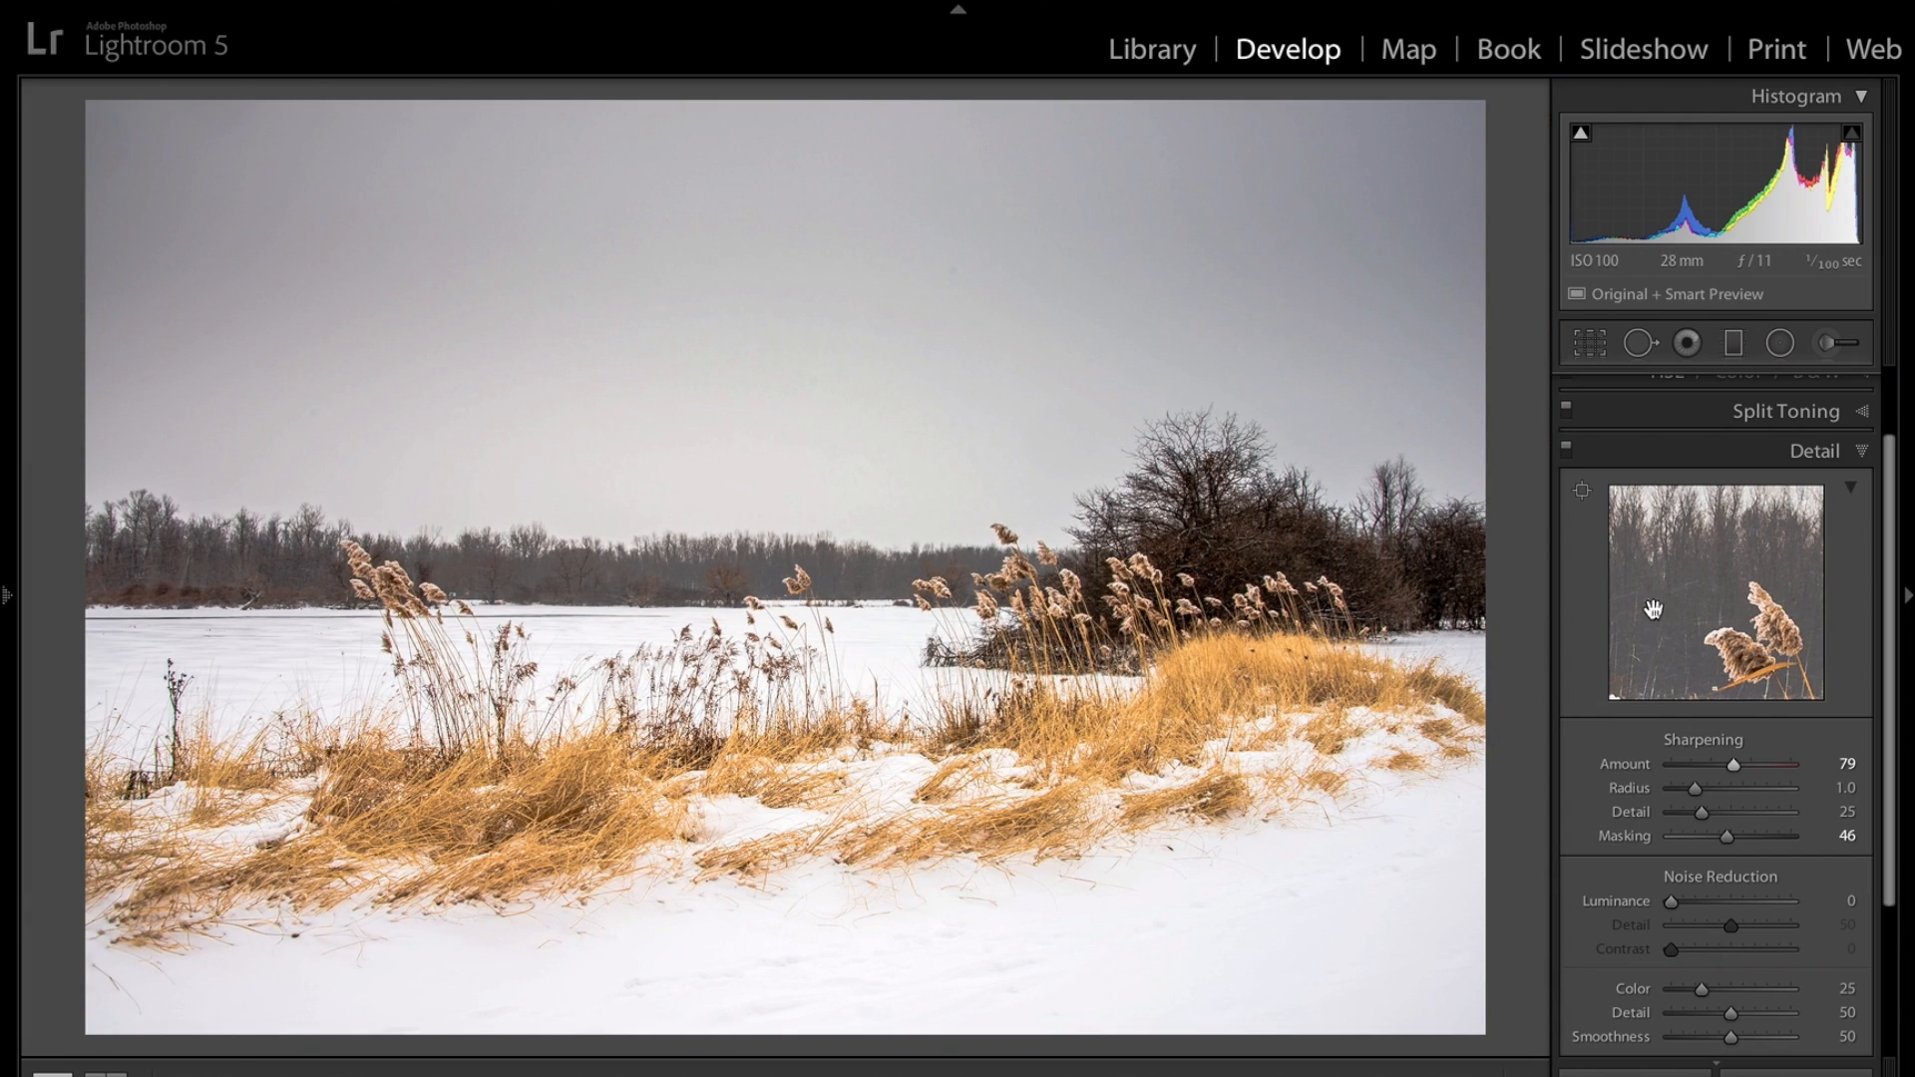
{"action": "left_click", "coordinate": [1861, 451]}
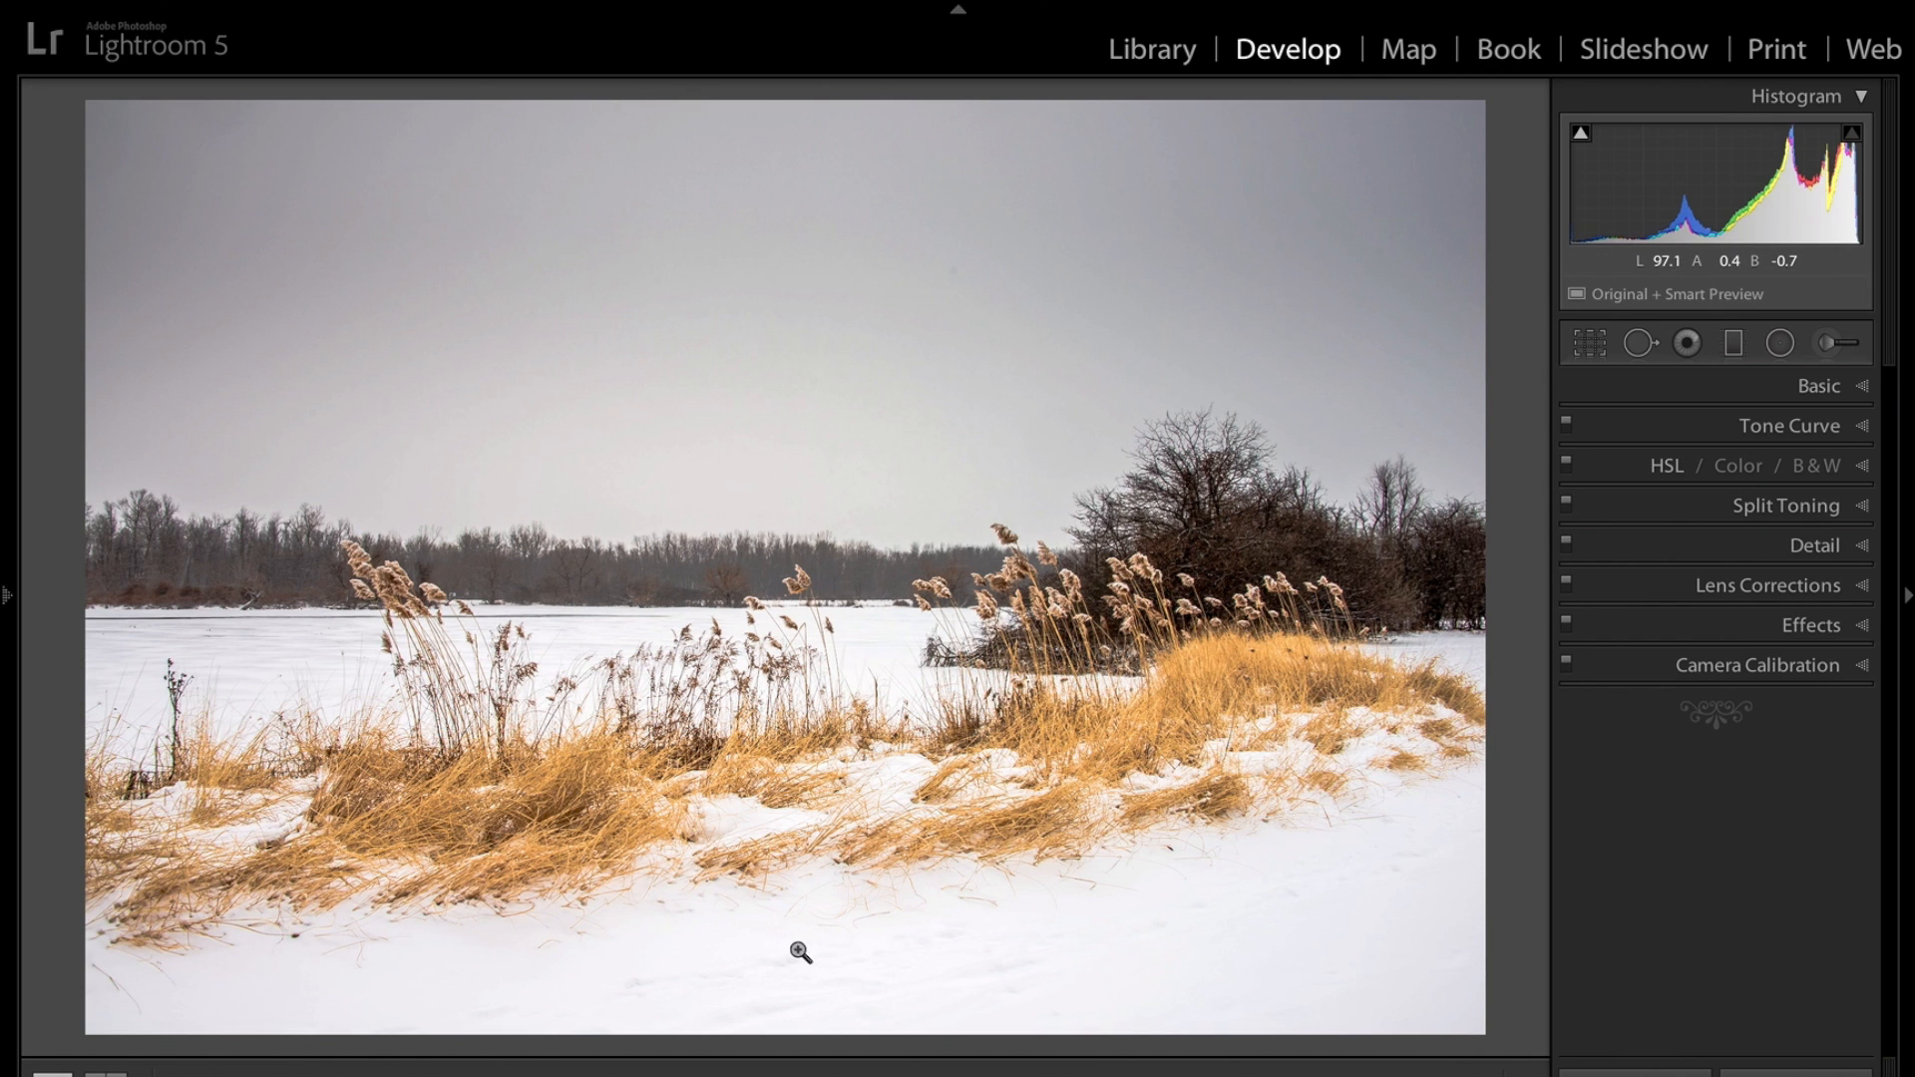
Paint an Adjustment Brush mask over the lower right snow corner and set its Exposure to -0.49.
{"action": "left_click", "coordinate": [1817, 345]}
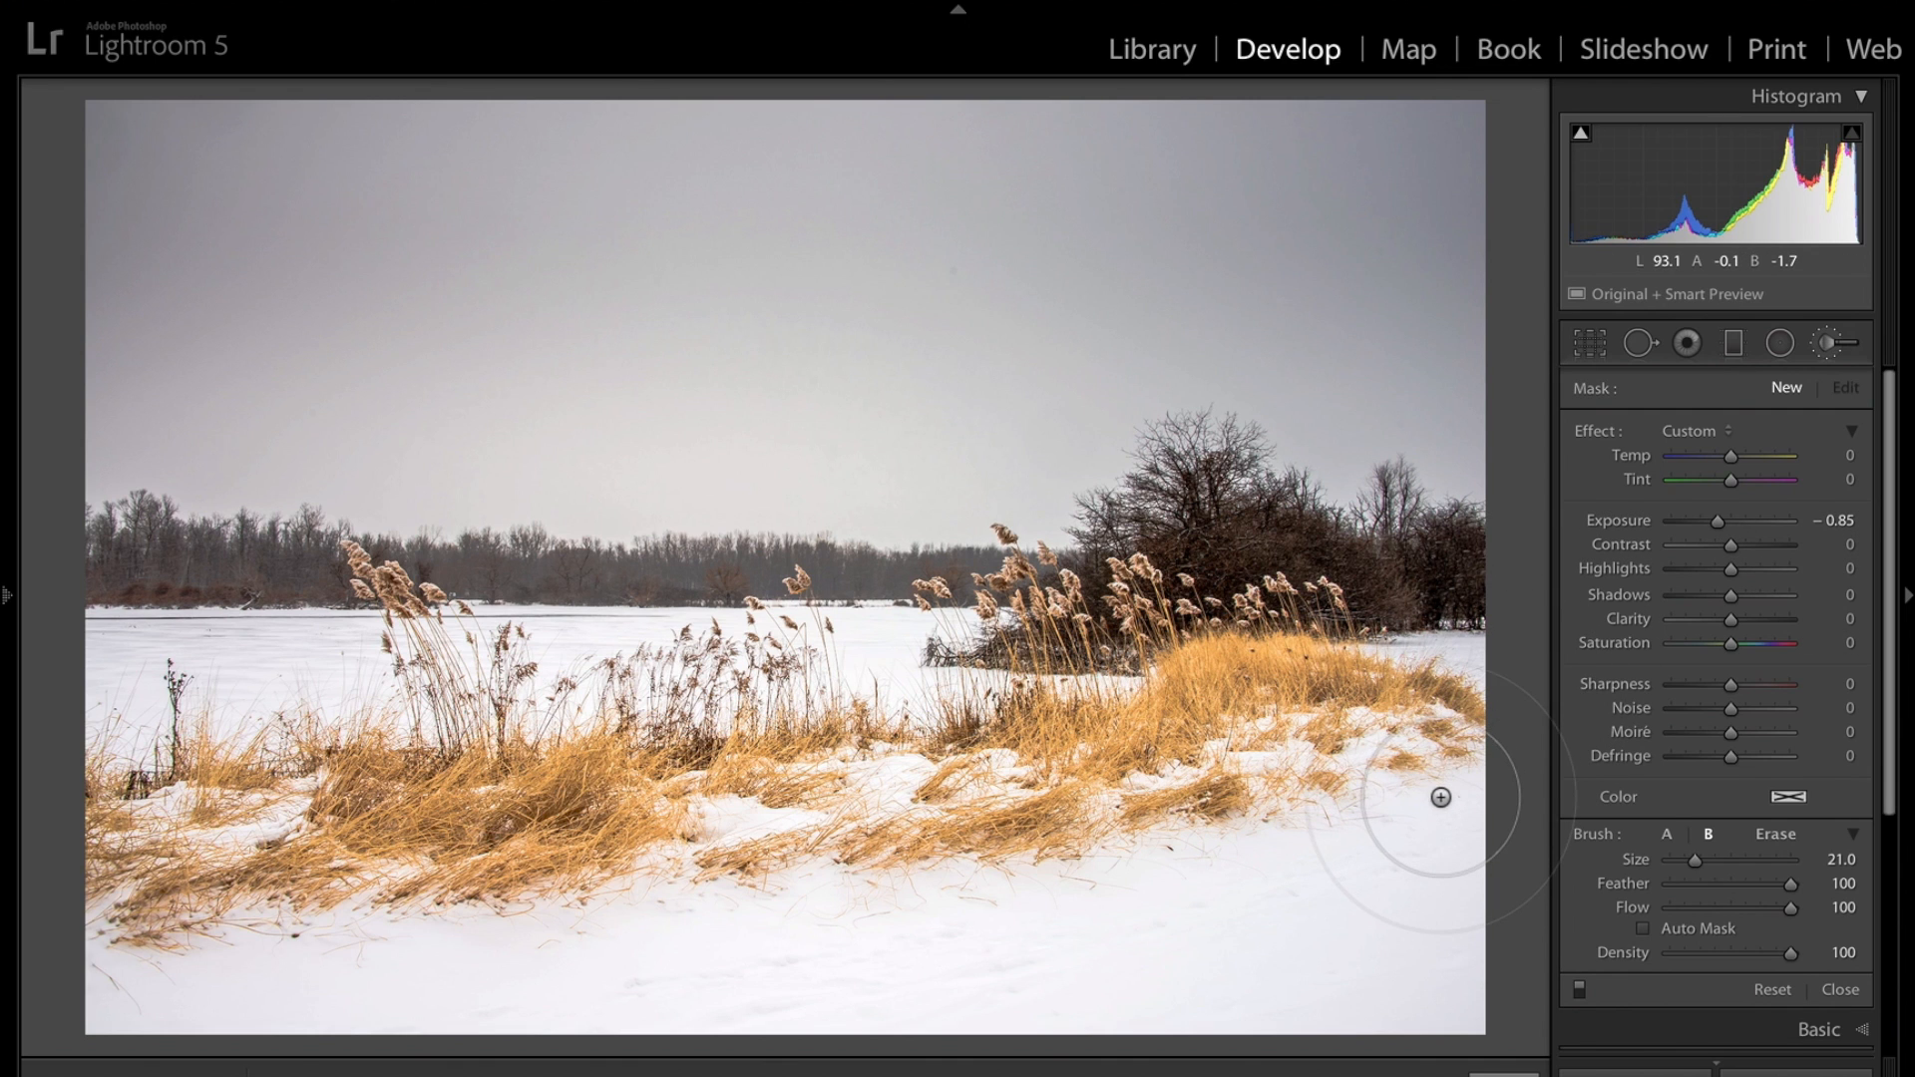
{"action": "mouse_move", "coordinate": [1441, 797]}
{"action": "left_mouse_down"}
{"action": "mouse_move", "coordinate": [1419, 881]}
{"action": "mouse_move", "coordinate": [1348, 952]}
{"action": "mouse_move", "coordinate": [1252, 978]}
{"action": "mouse_move", "coordinate": [1407, 962]}
{"action": "mouse_move", "coordinate": [1462, 916]}
{"action": "mouse_move", "coordinate": [1274, 955]}
{"action": "mouse_move", "coordinate": [1323, 956]}
{"action": "mouse_move", "coordinate": [1271, 920]}
{"action": "mouse_move", "coordinate": [1135, 933]}
{"action": "mouse_move", "coordinate": [1294, 824]}
{"action": "mouse_move", "coordinate": [1140, 921]}
{"action": "mouse_move", "coordinate": [948, 970]}
{"action": "mouse_move", "coordinate": [812, 1036]}
{"action": "mouse_move", "coordinate": [1141, 999]}
{"action": "mouse_move", "coordinate": [733, 946]}
{"action": "mouse_move", "coordinate": [432, 988]}
{"action": "mouse_move", "coordinate": [61, 974]}
{"action": "mouse_move", "coordinate": [317, 1005]}
{"action": "mouse_move", "coordinate": [816, 950]}
{"action": "mouse_move", "coordinate": [1064, 882]}
{"action": "mouse_move", "coordinate": [1500, 817]}
{"action": "left_mouse_up"}
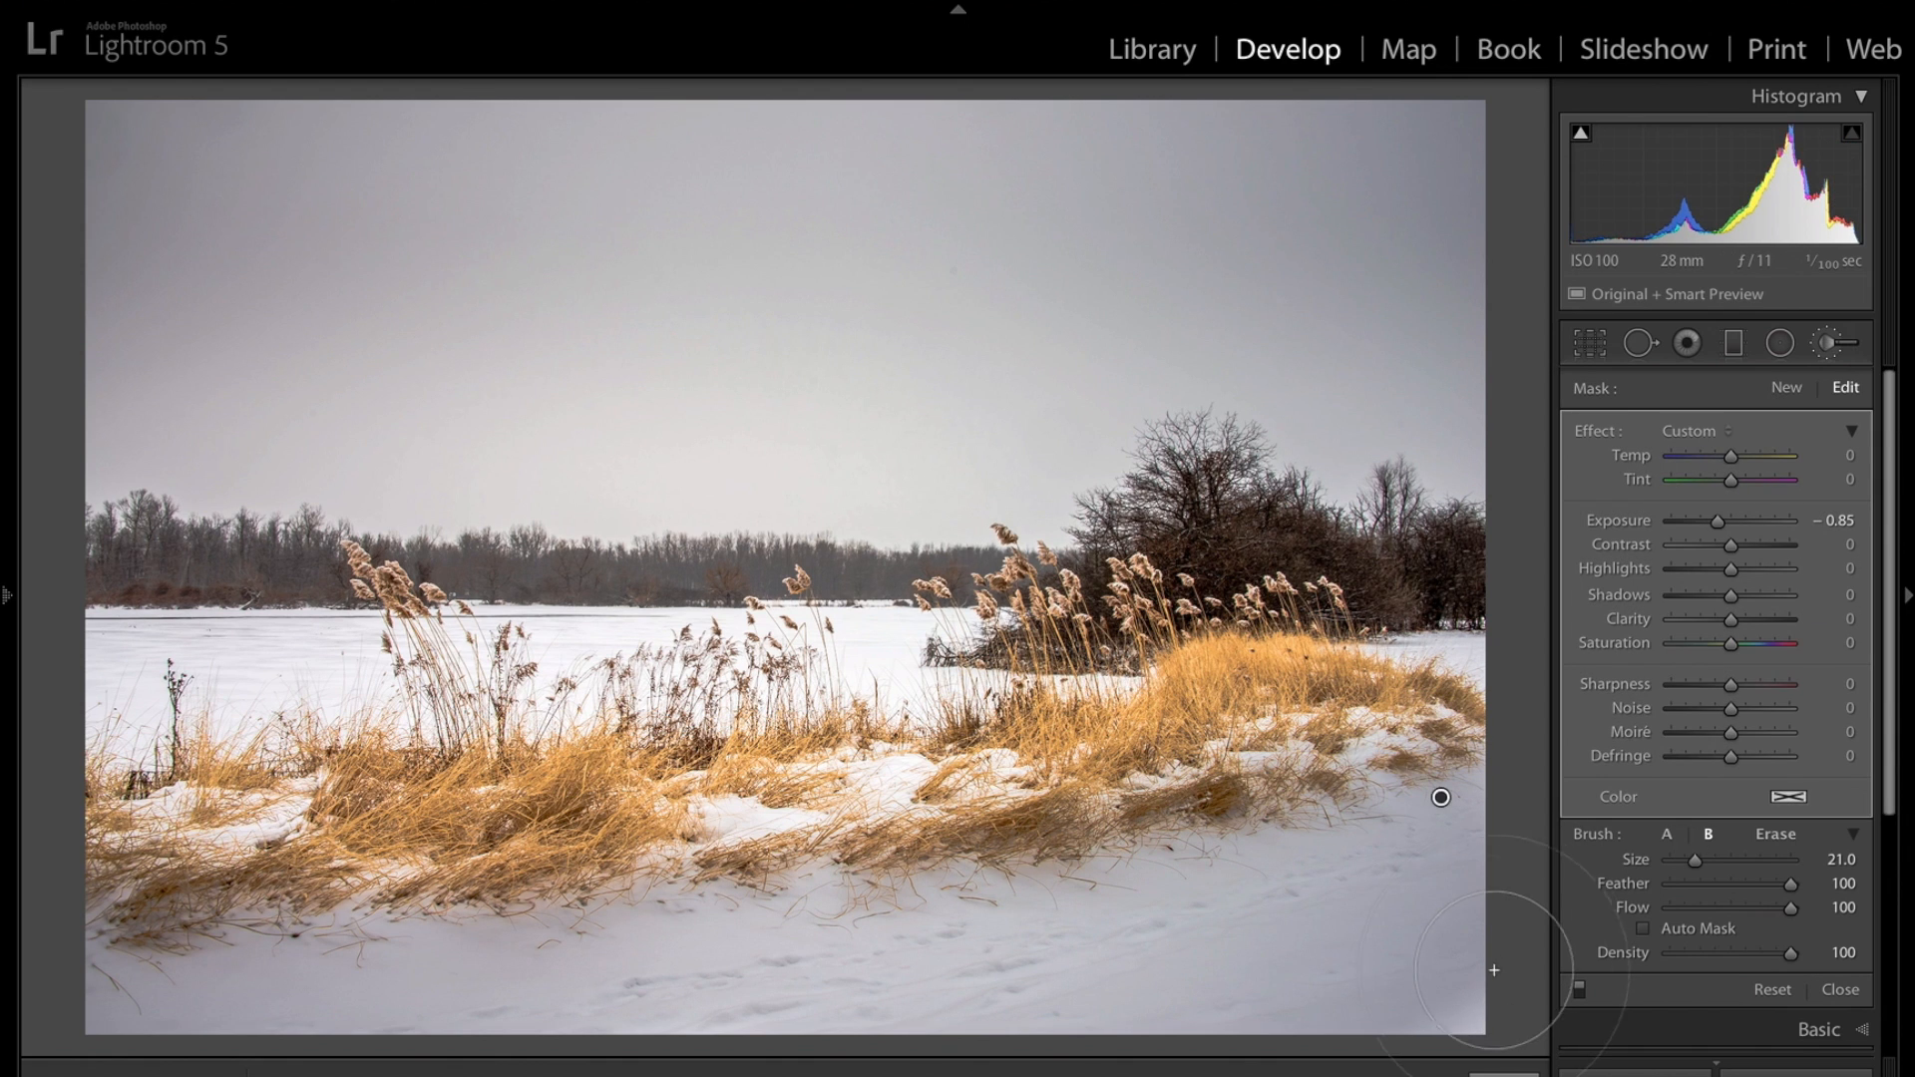
{"action": "left_click_drag", "start_coordinate": [1494, 972], "coordinate": [1449, 1052]}
{"action": "left_click_drag", "start_coordinate": [1716, 525], "coordinate": [1722, 532]}
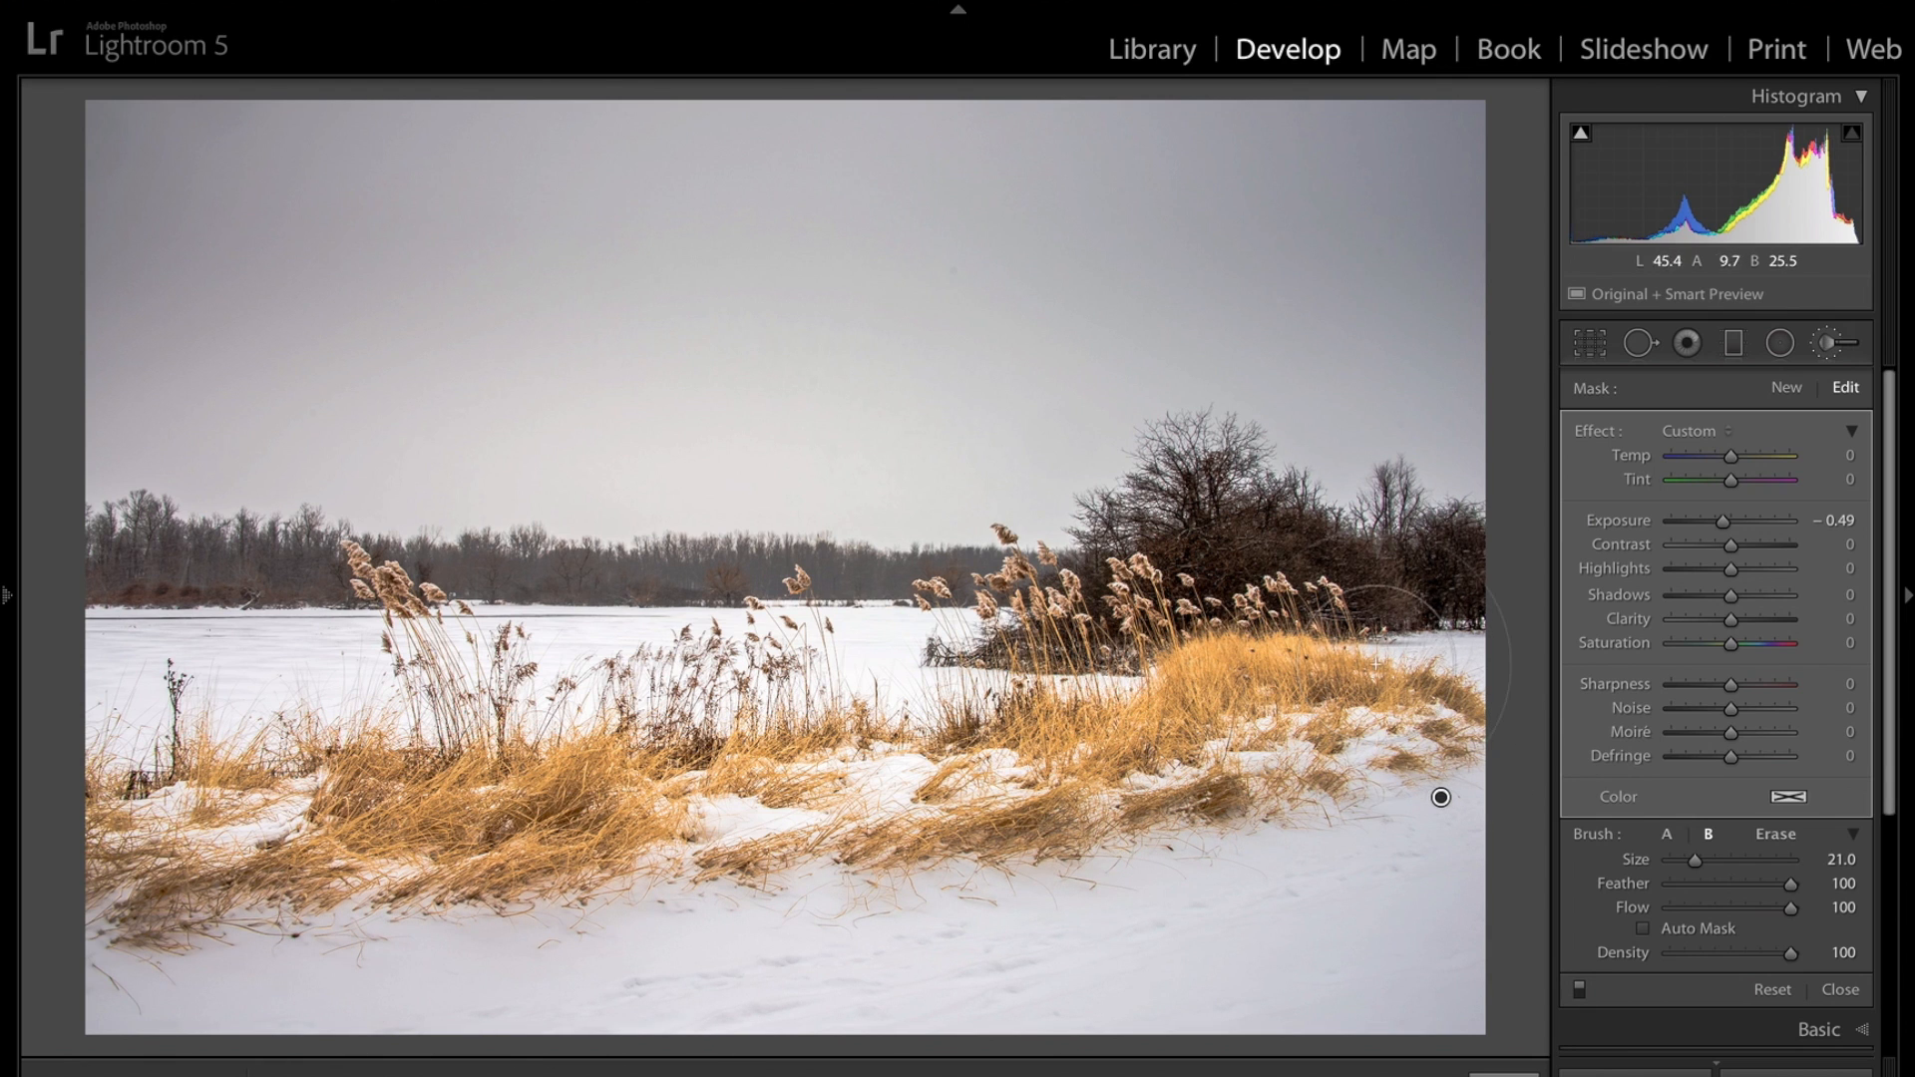
Start a new brush mask at Exposure -0.29, shrink the brush to size 12, and paint over the grass patches.
{"action": "left_click", "coordinate": [1784, 388]}
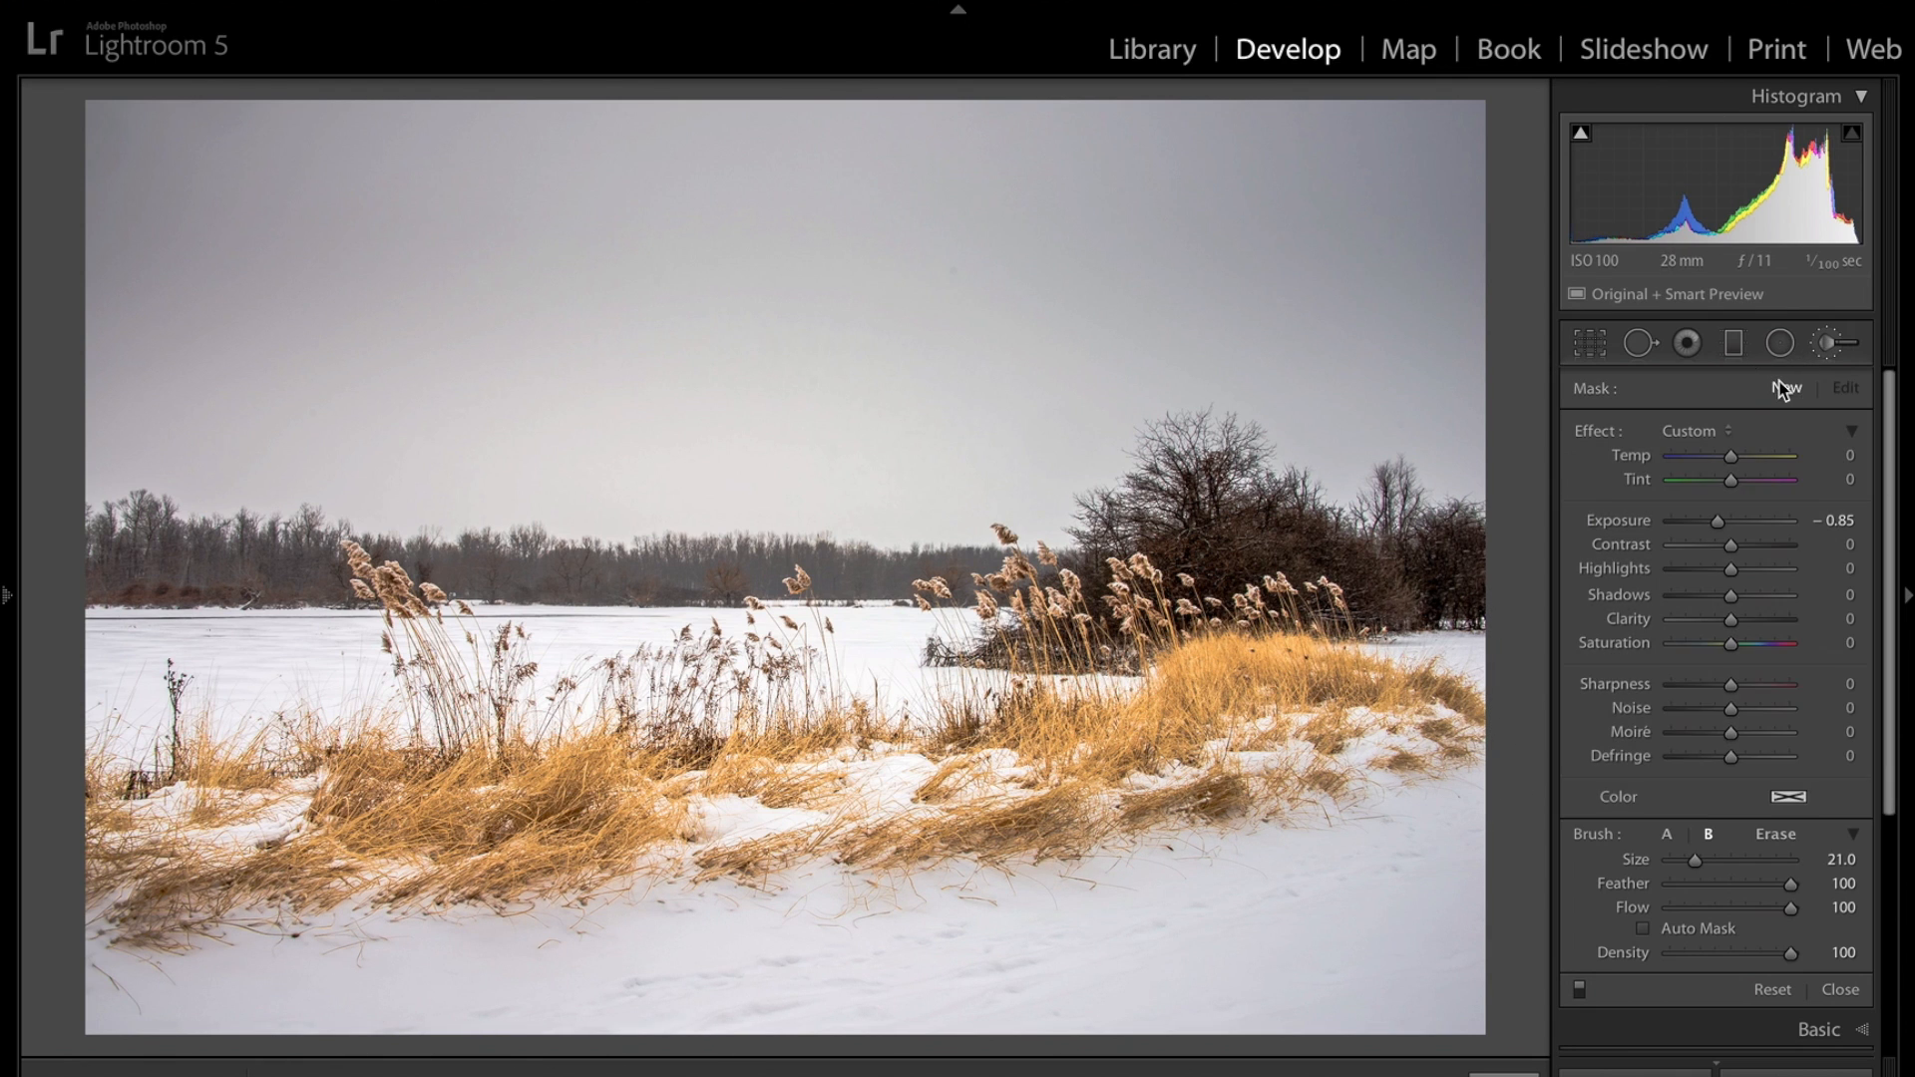
{"action": "left_click_drag", "start_coordinate": [1725, 522], "coordinate": [1720, 522]}
{"action": "left_click", "coordinate": [1721, 524]}
{"action": "left_click_drag", "start_coordinate": [1723, 524], "coordinate": [1728, 524]}
{"action": "scroll", "coordinate": [1257, 664], "scroll_direction": "down", "scroll_amount": 9}
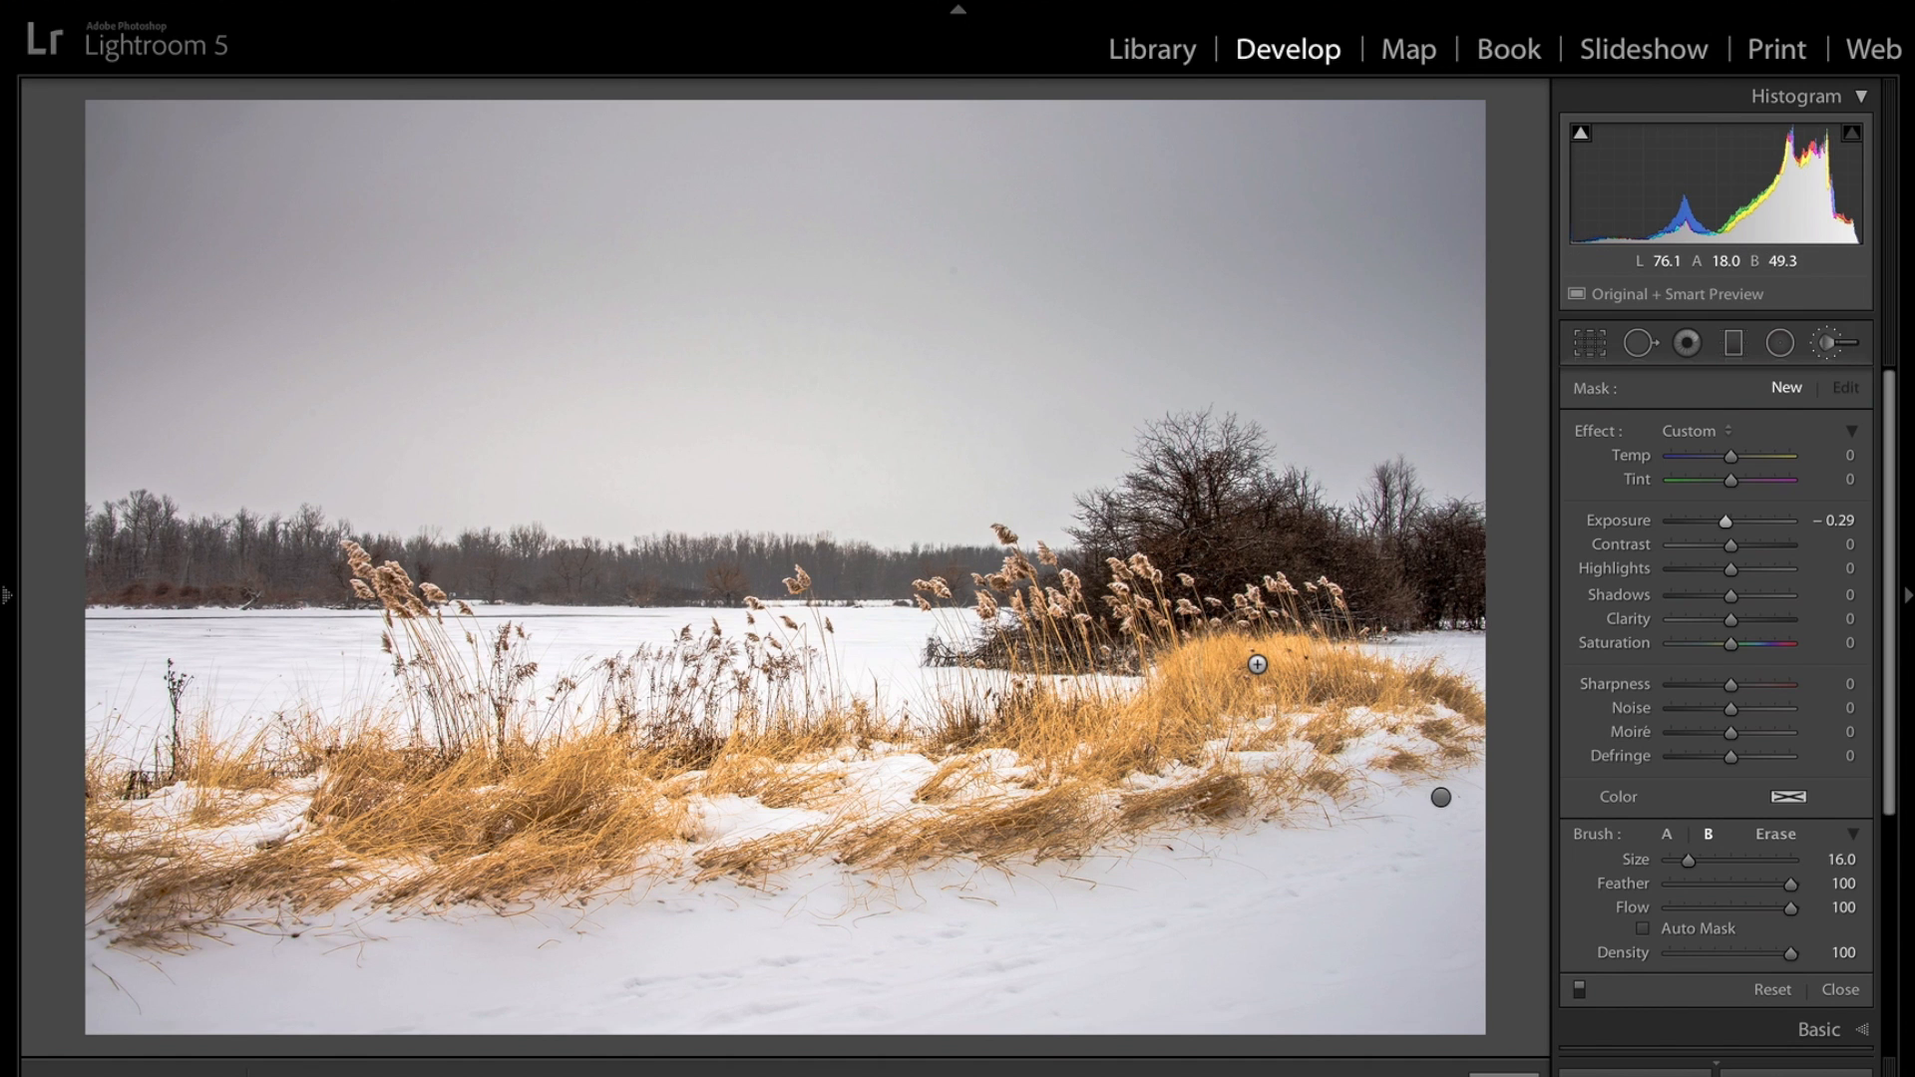
{"action": "left_click_drag", "start_coordinate": [1259, 665], "coordinate": [1213, 696]}
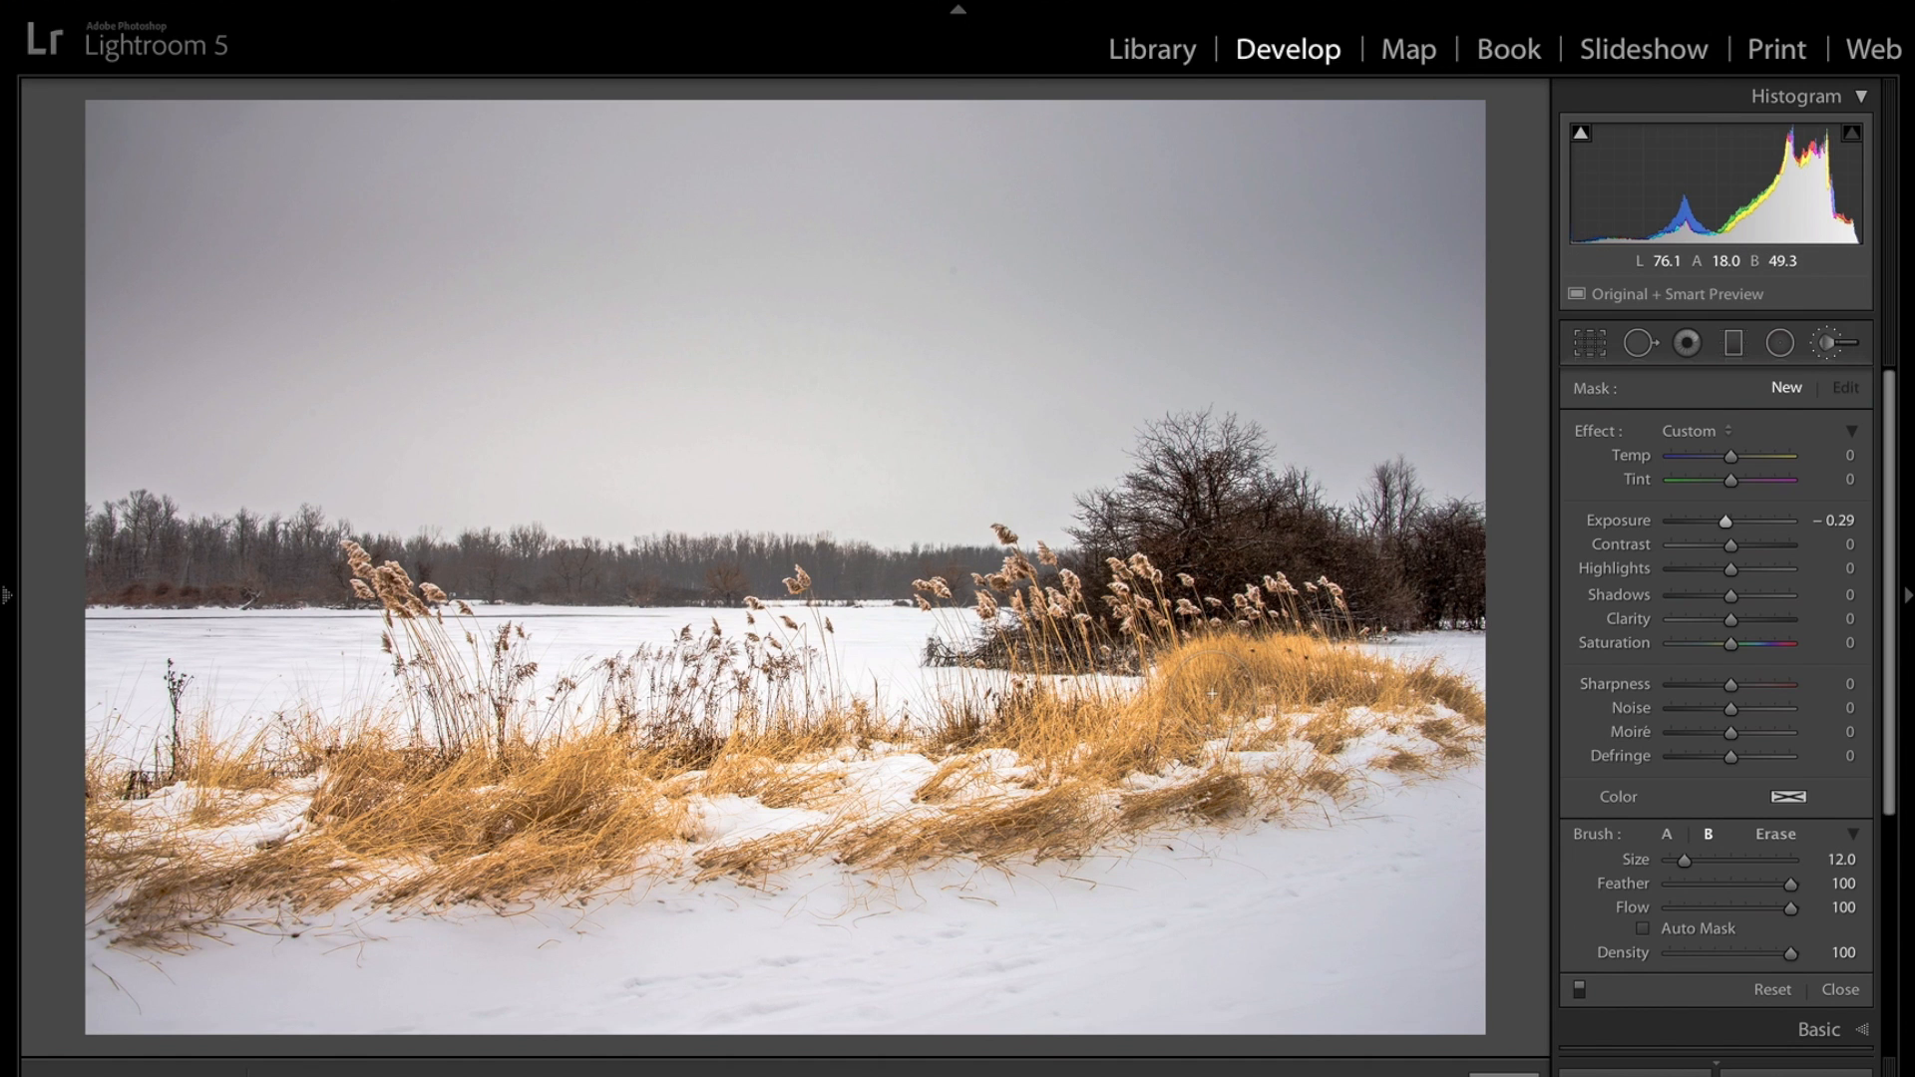
{"action": "left_click_drag", "start_coordinate": [1122, 755], "coordinate": [1048, 768]}
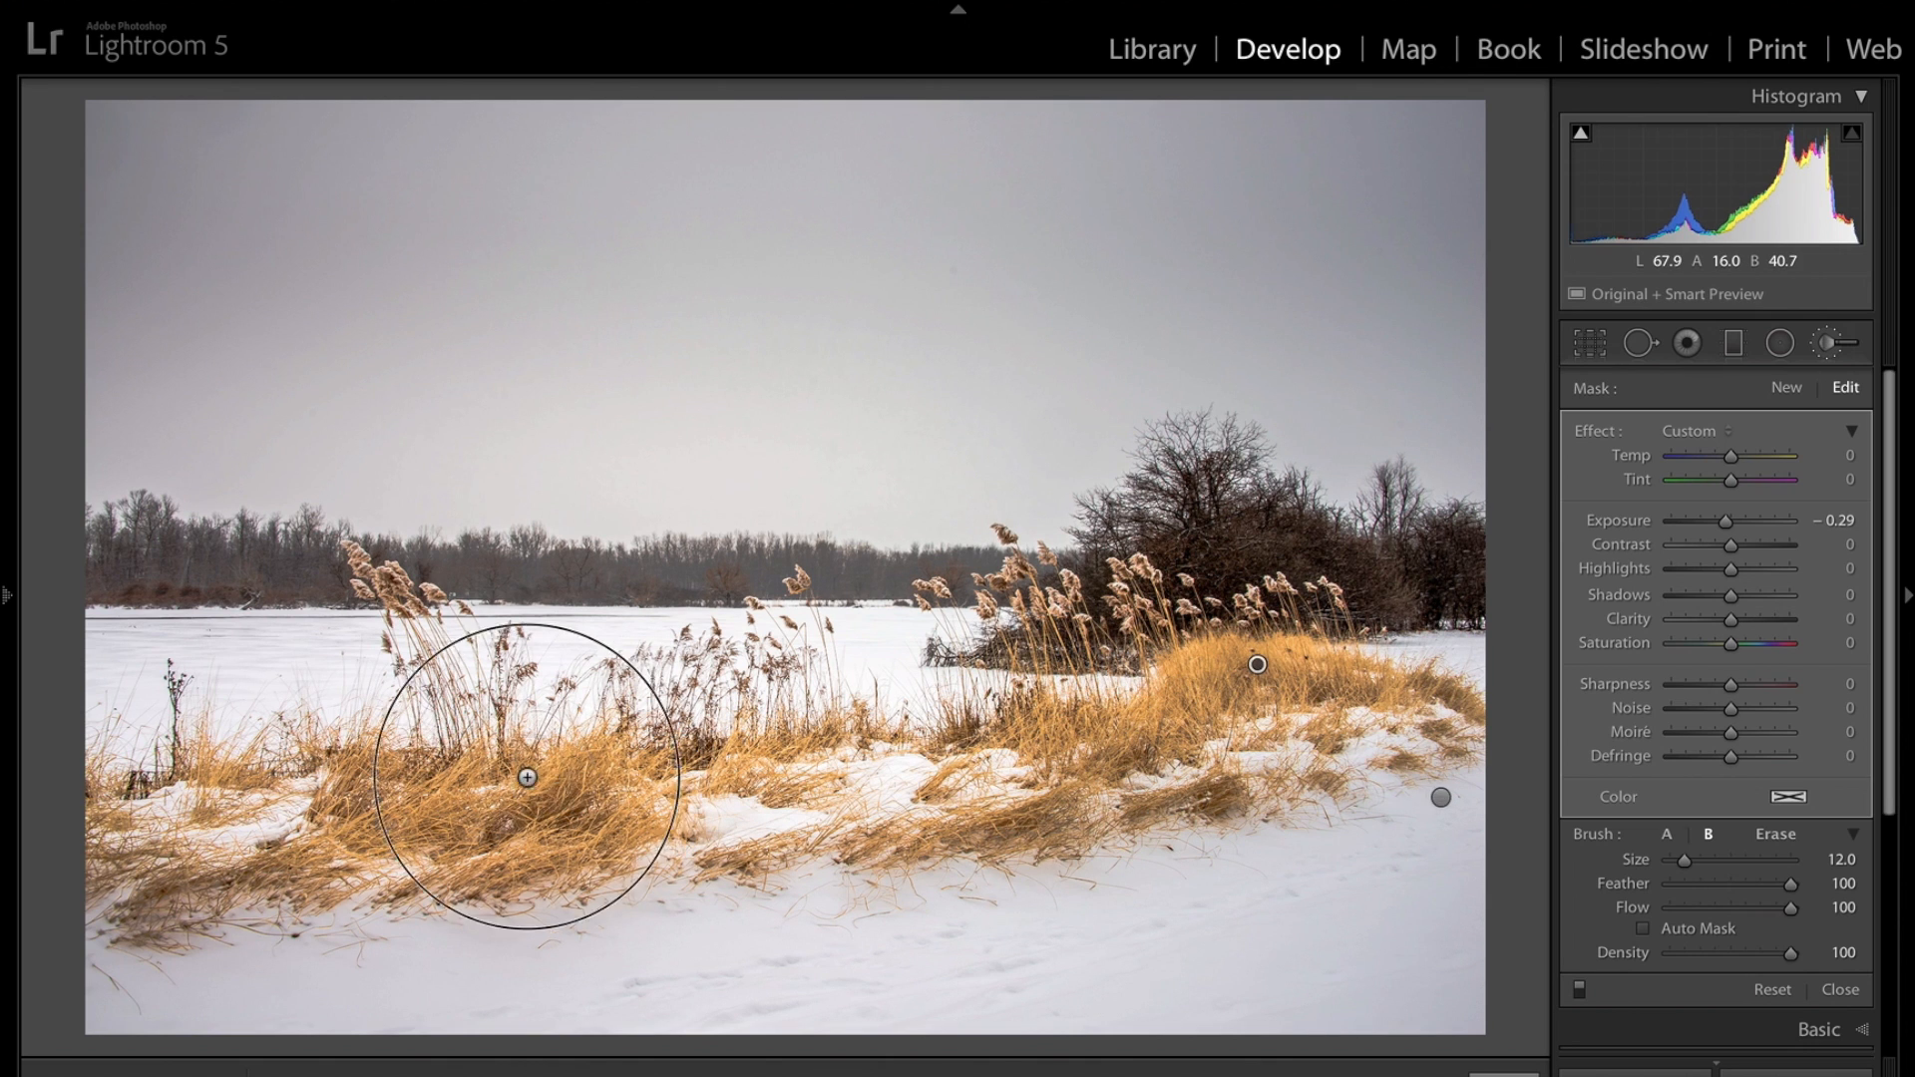
{"action": "left_click_drag", "start_coordinate": [552, 778], "coordinate": [434, 777]}
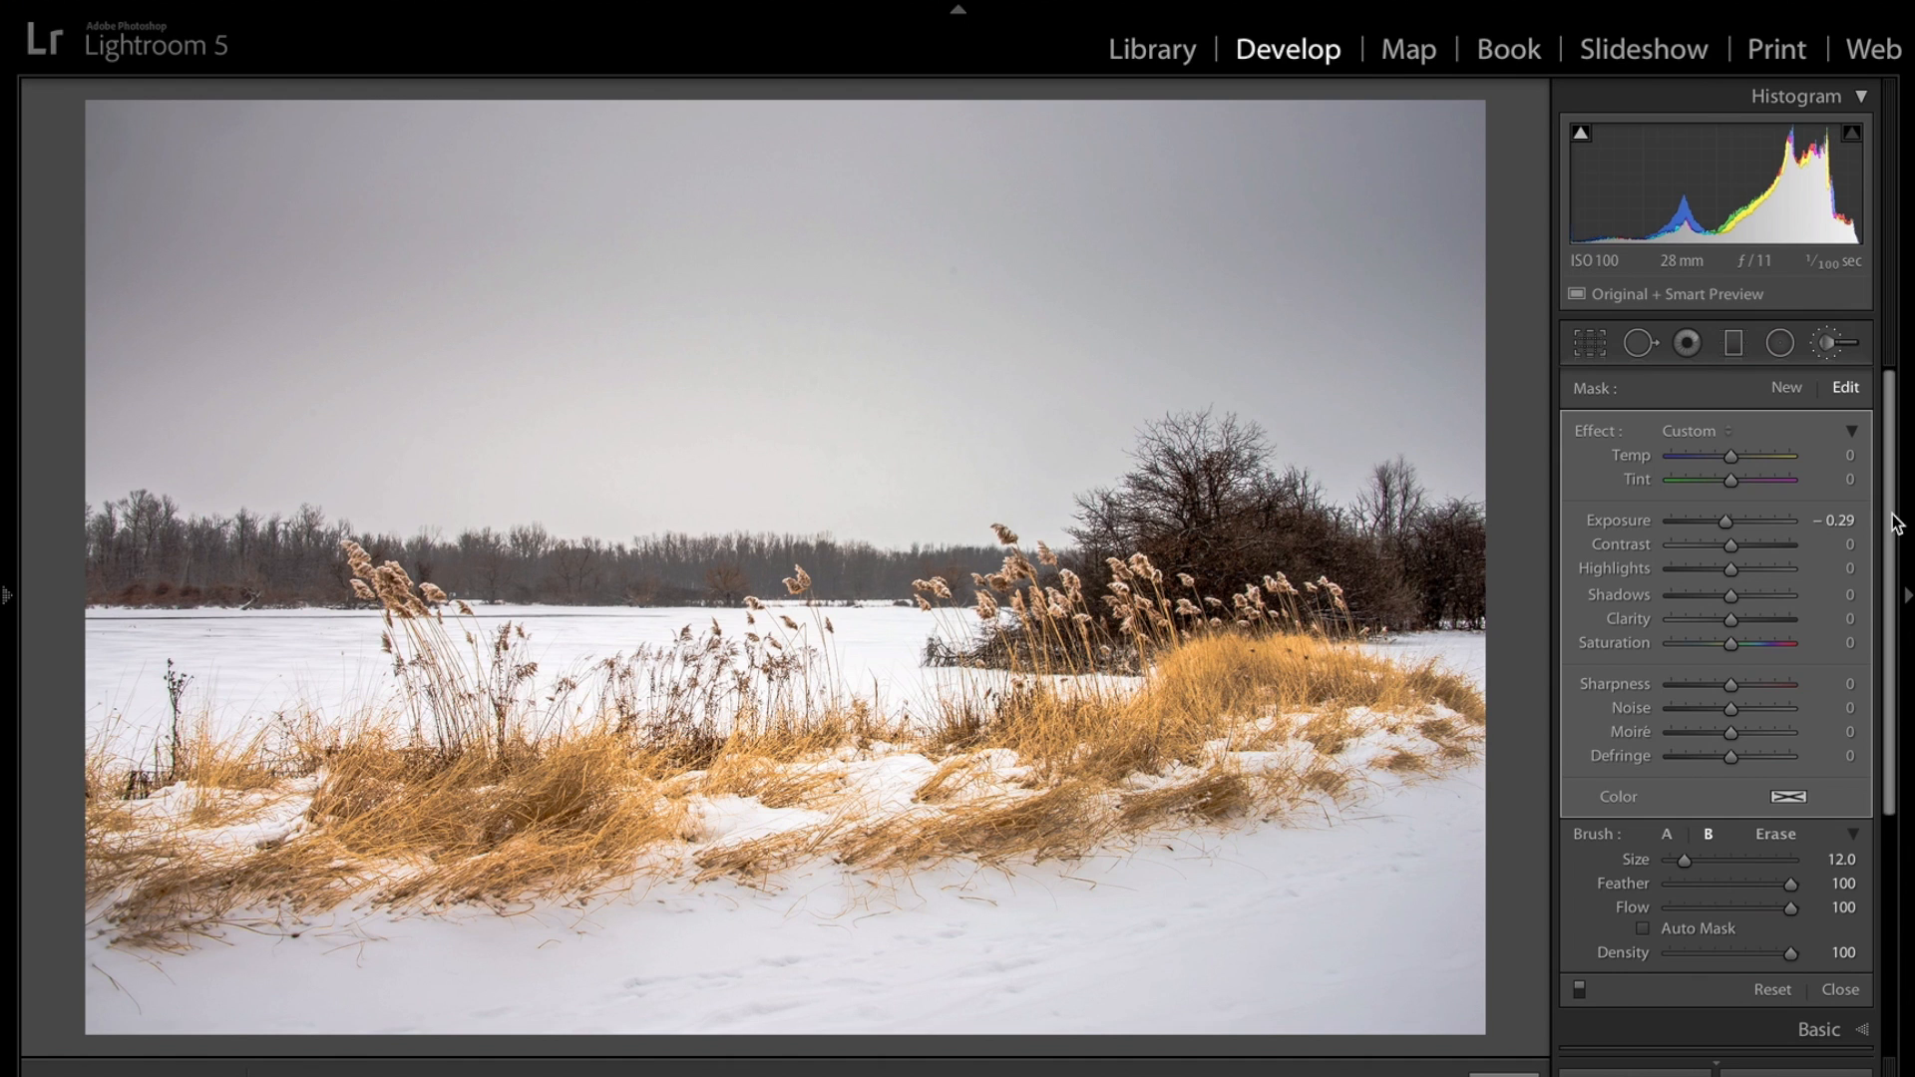
Close the Adjustment Brush and enable Profile Corrections and Remove Chromatic Aberration under Lens Corrections.
{"action": "left_click", "coordinate": [1828, 344]}
{"action": "left_click", "coordinate": [1827, 344]}
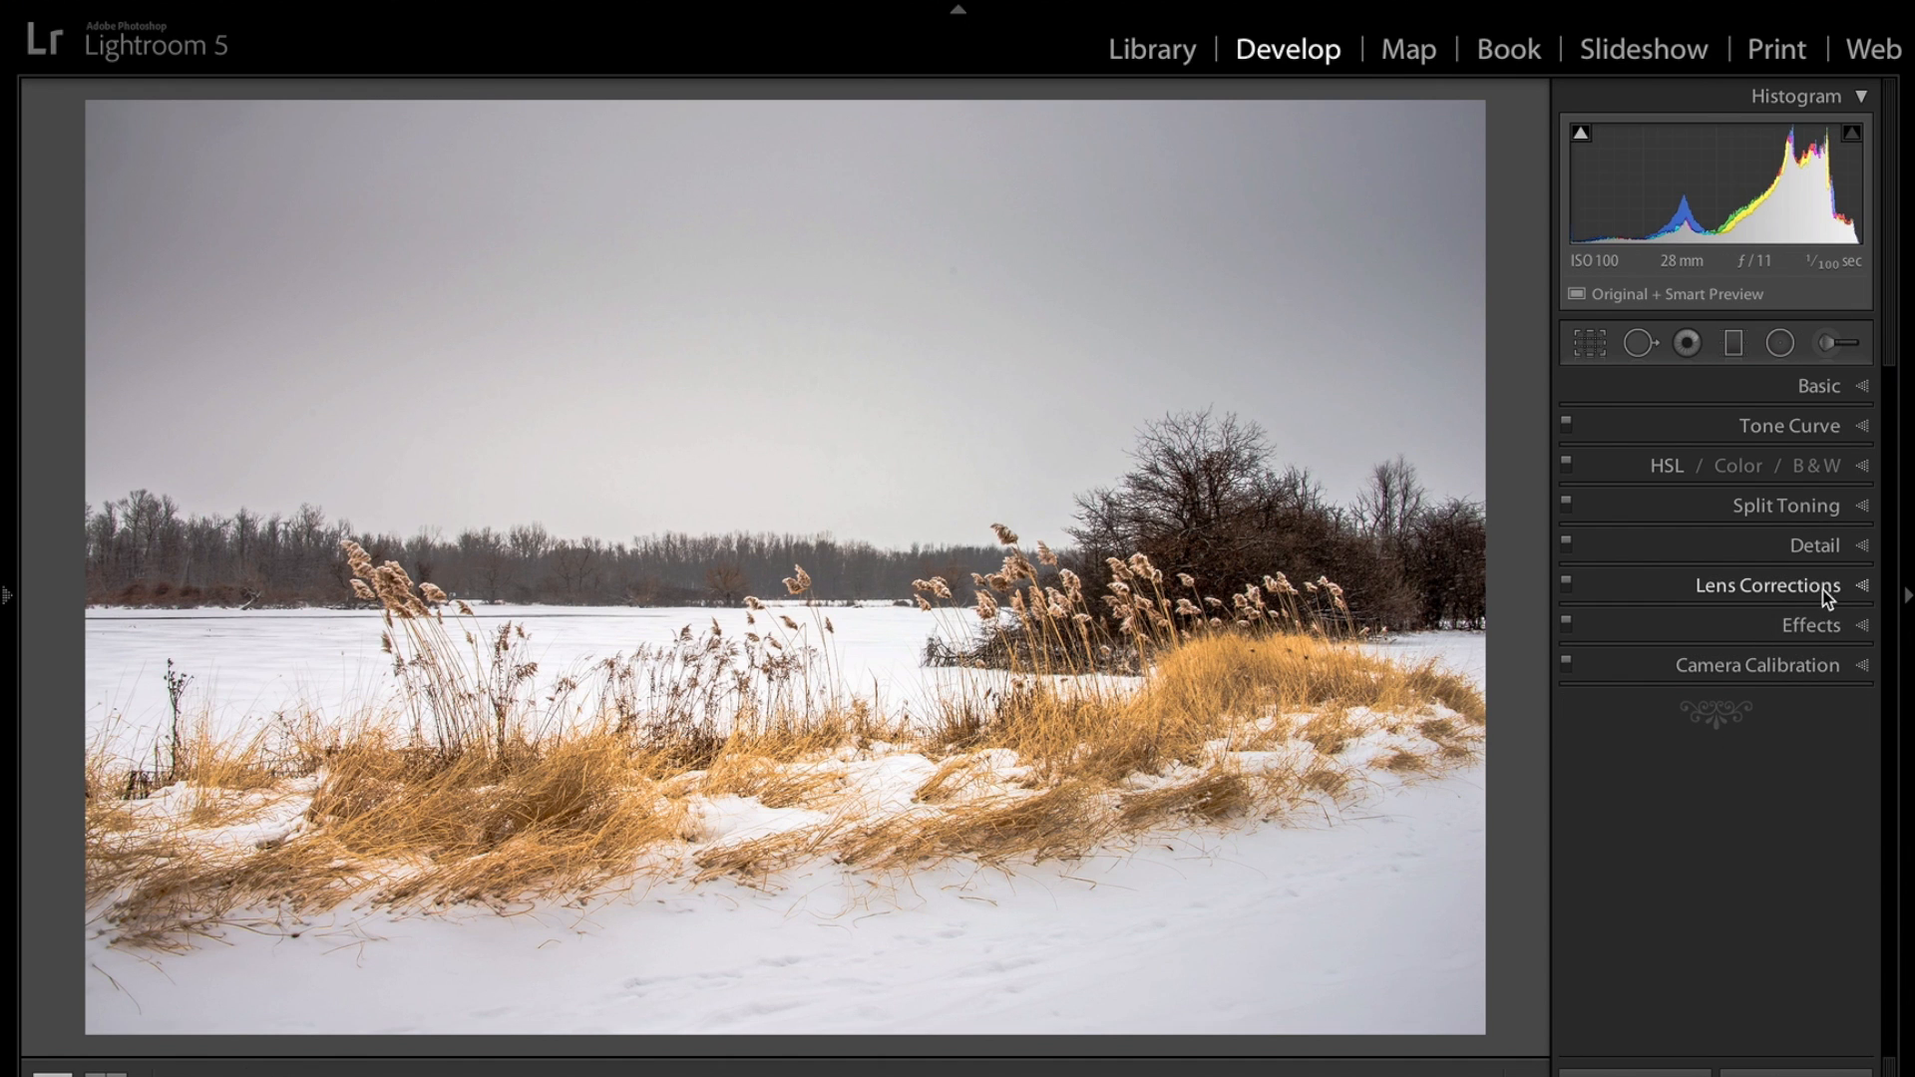
{"action": "left_click", "coordinate": [1853, 589]}
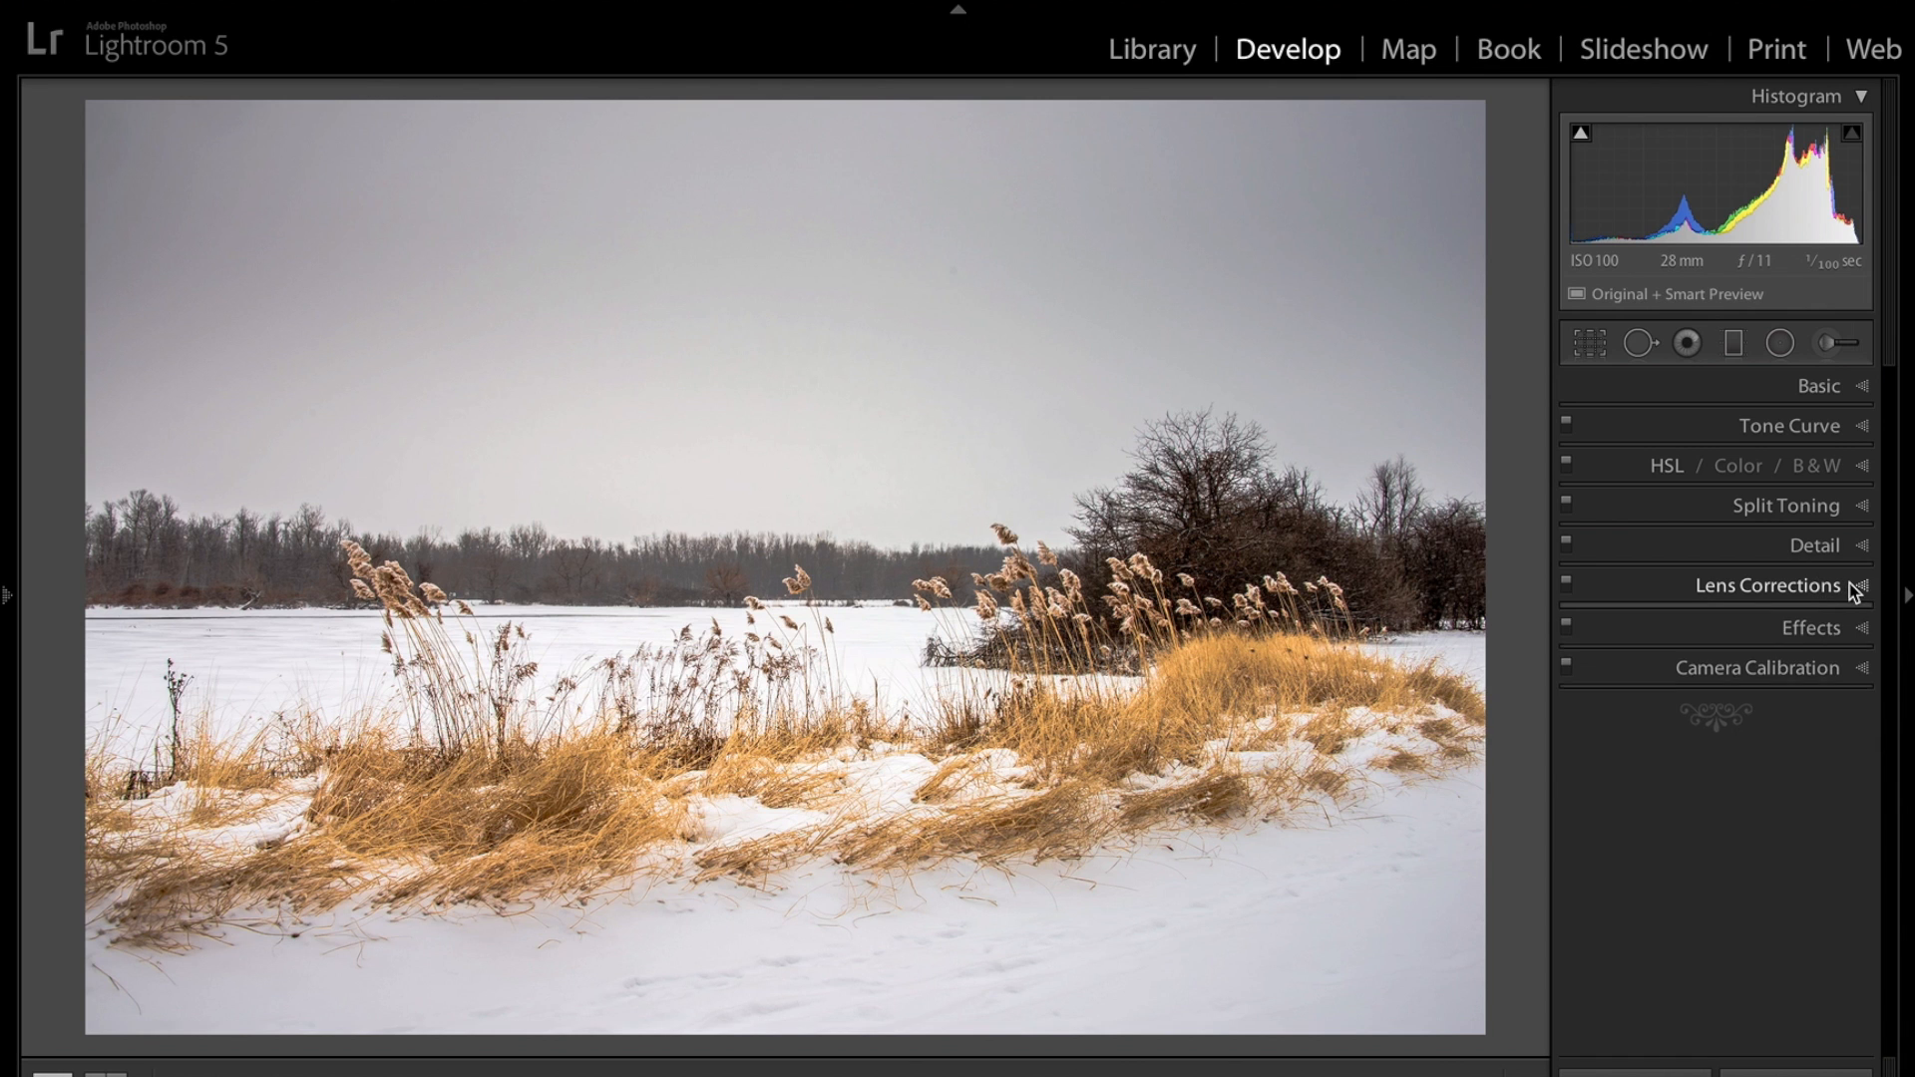
{"action": "left_click", "coordinate": [1582, 667]}
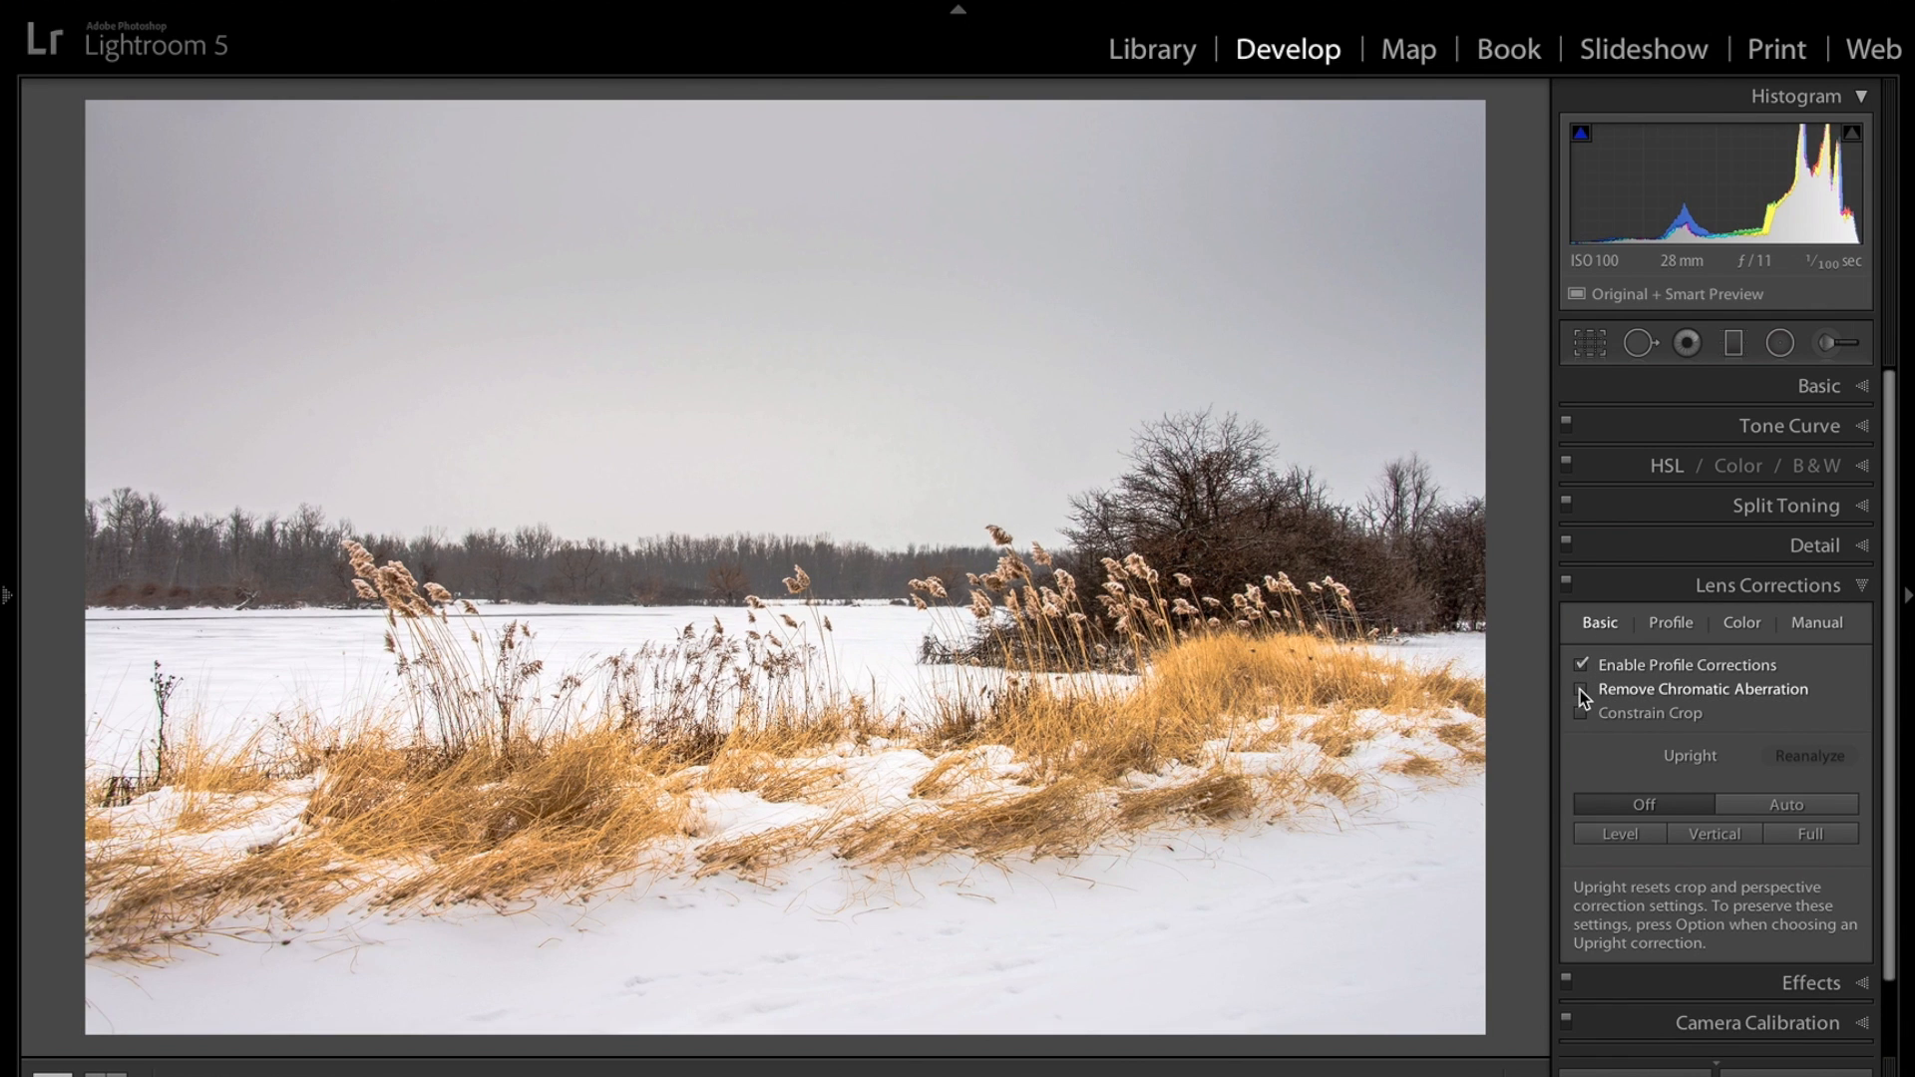
{"action": "left_click", "coordinate": [1583, 692]}
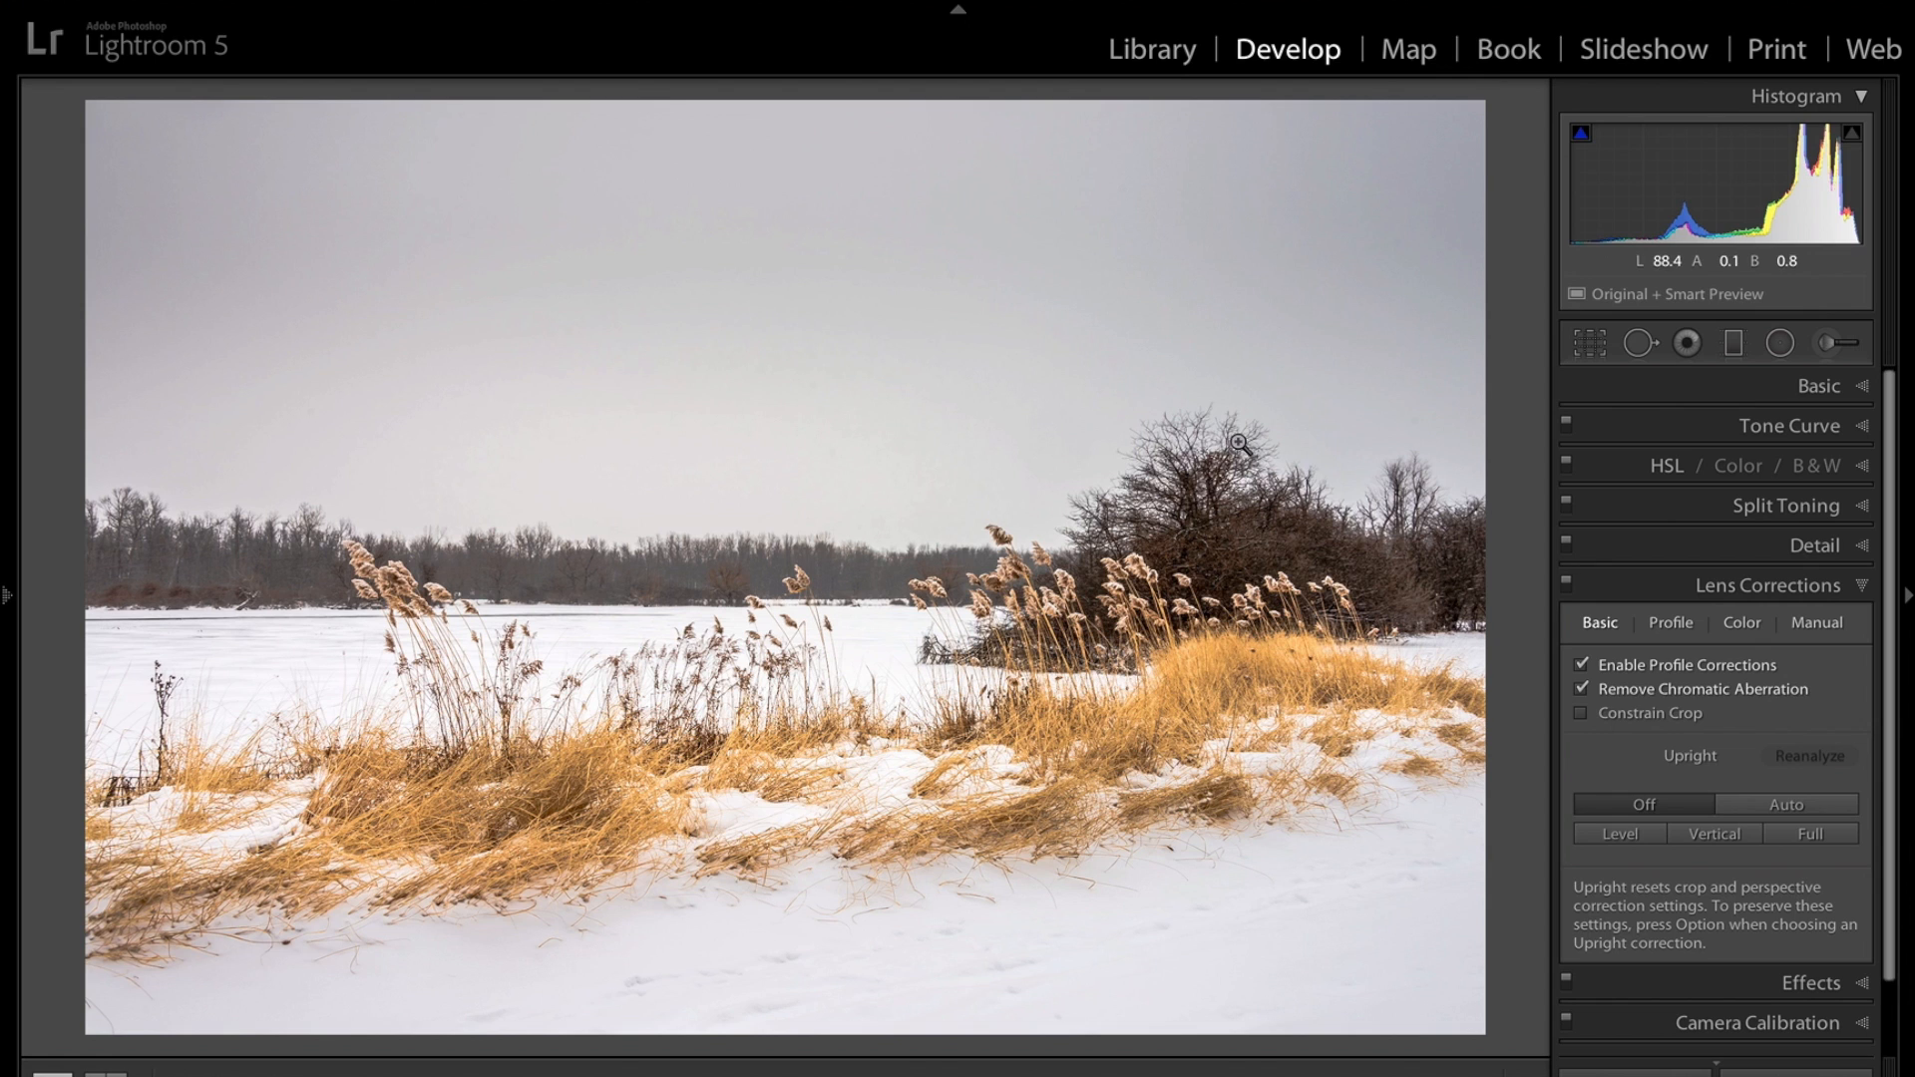
Try the Auto Upright correction, switch Upright back to Off, and collapse Lens Corrections.
{"action": "left_click", "coordinate": [1774, 816]}
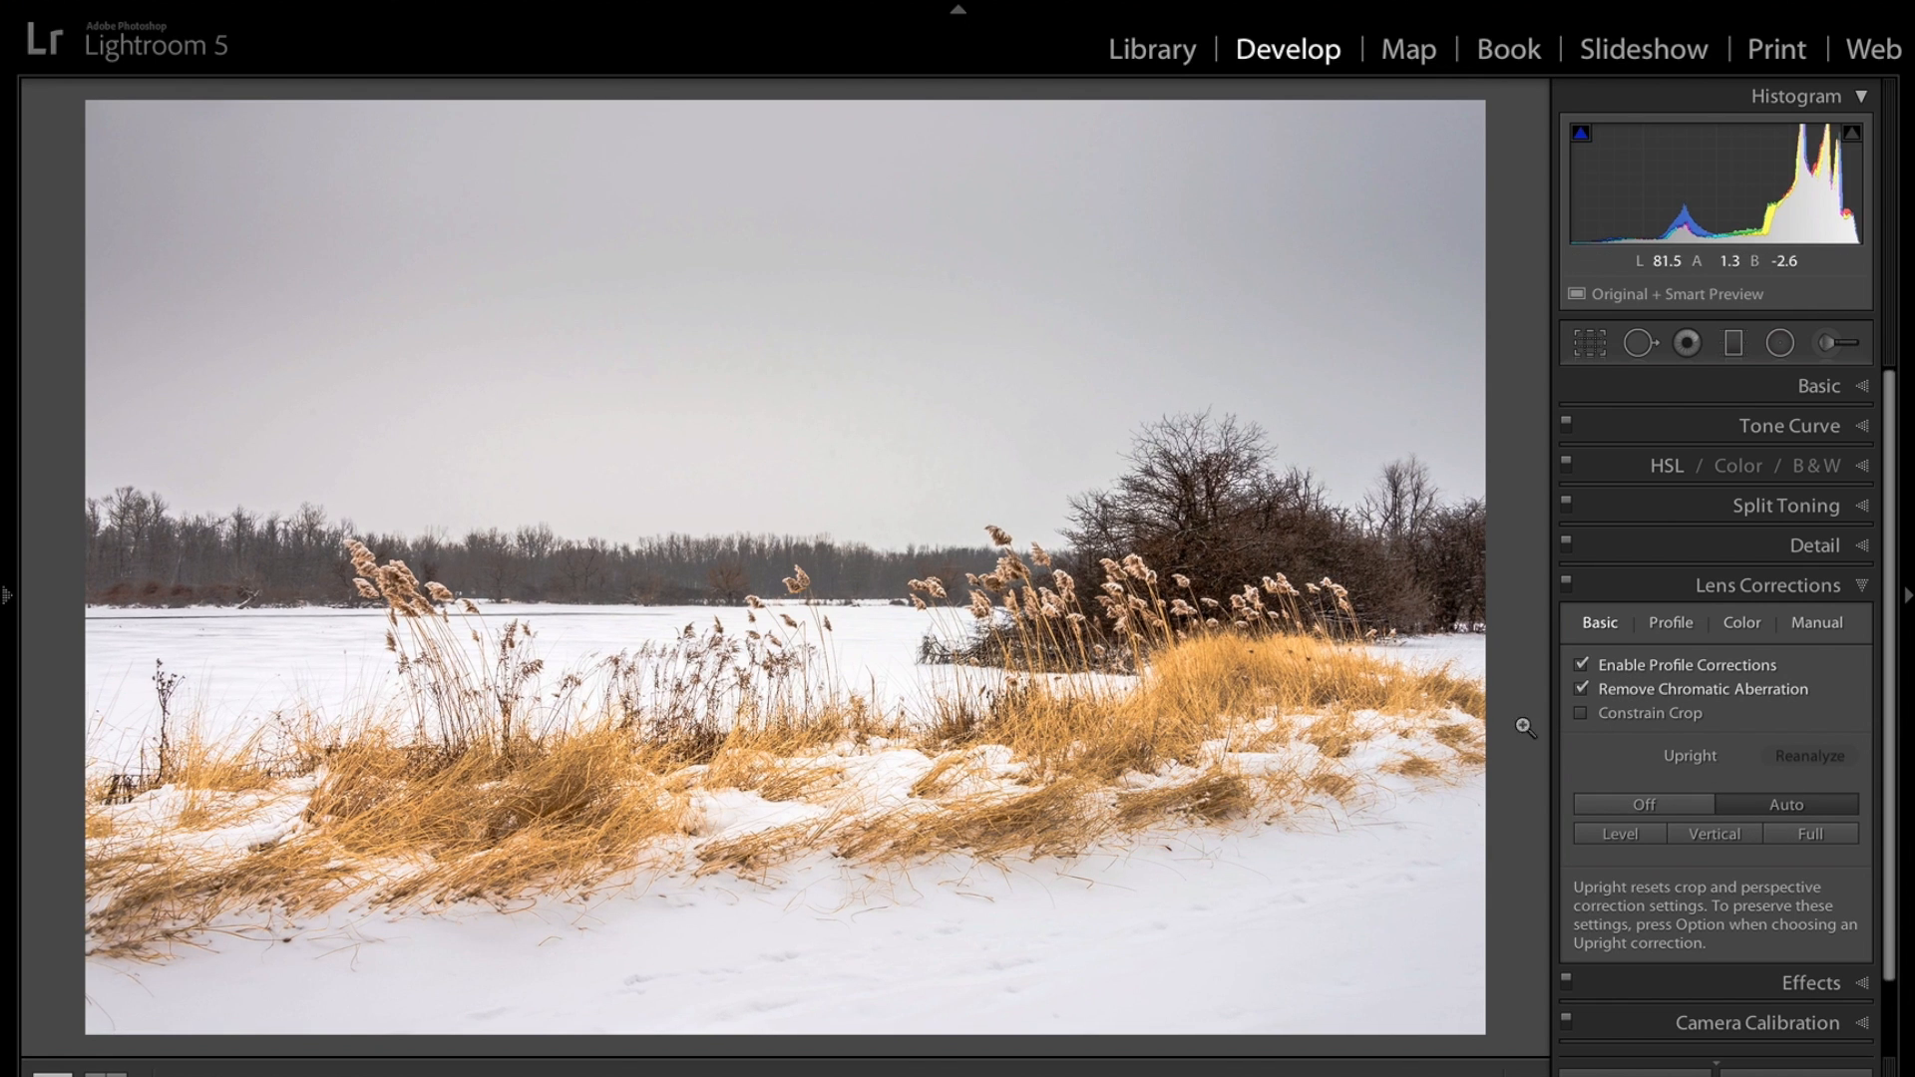
{"action": "left_click", "coordinate": [1656, 806]}
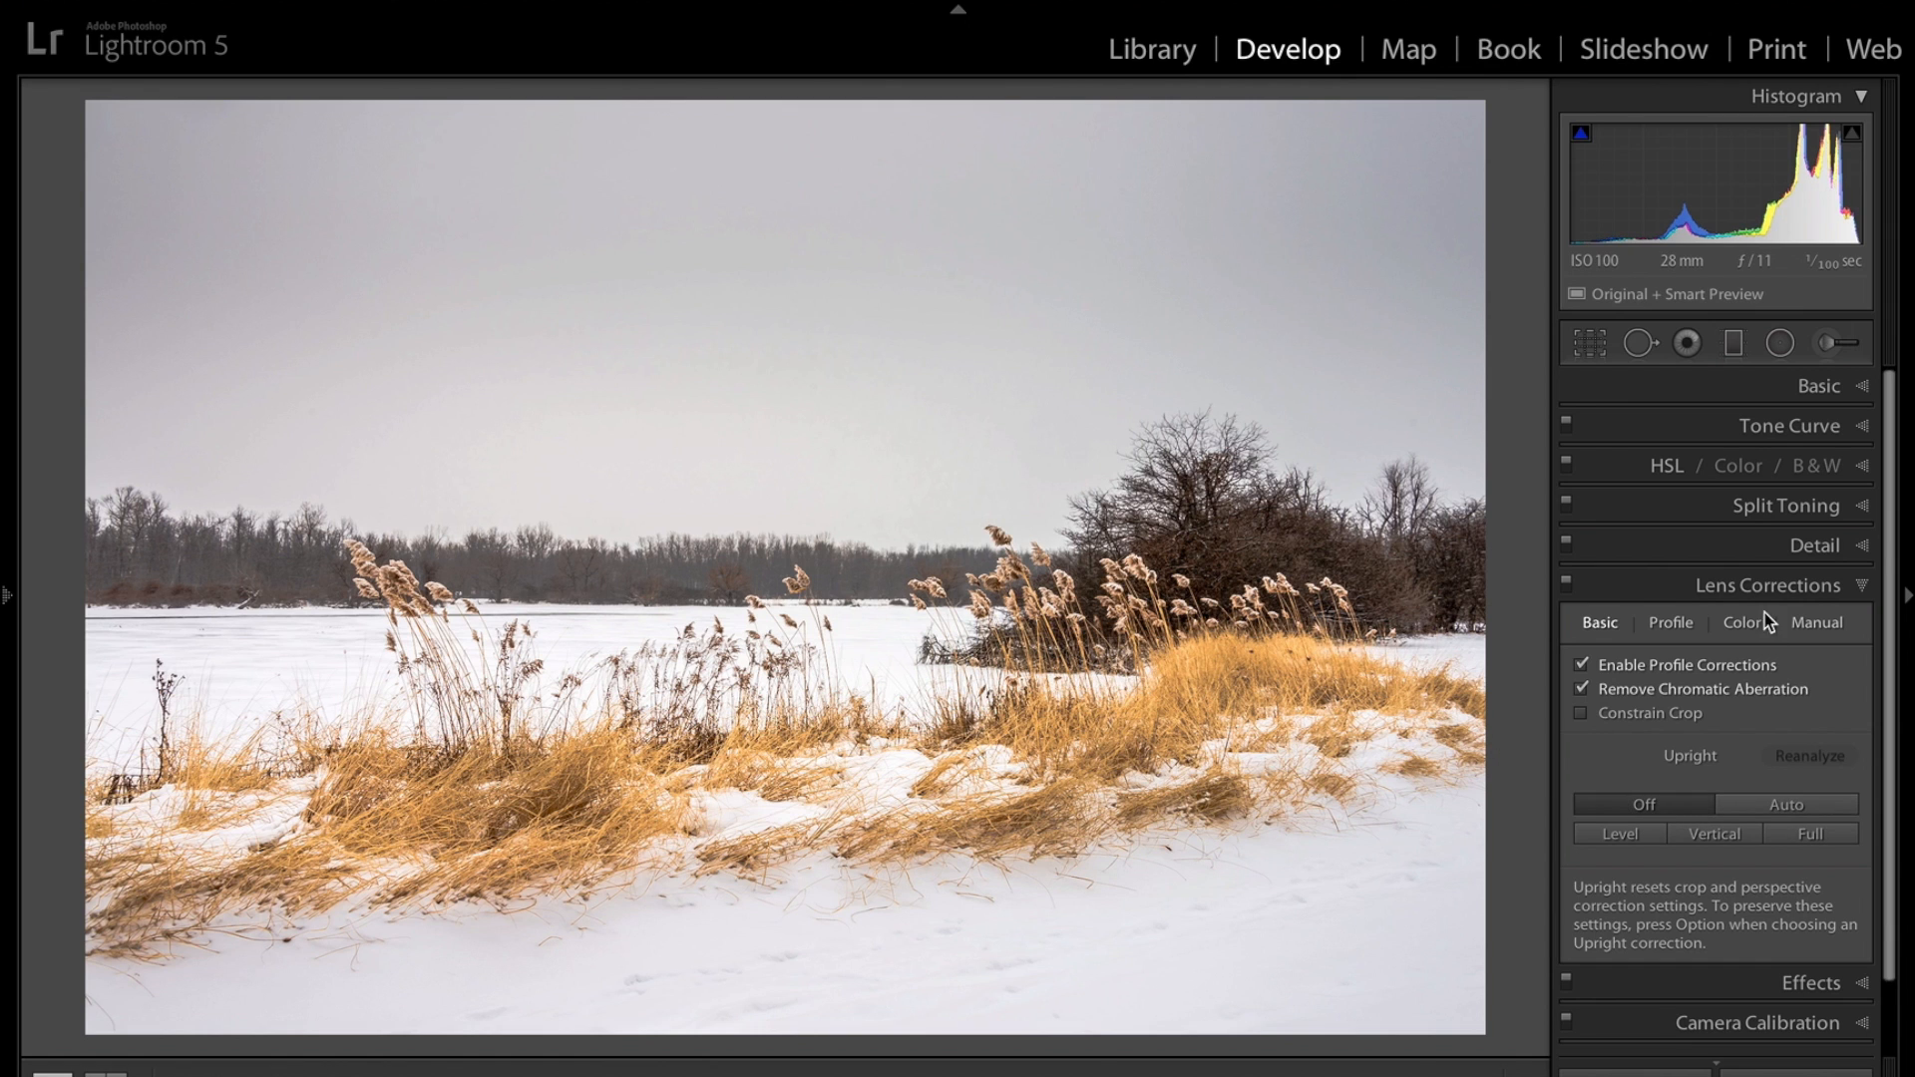
{"action": "left_click", "coordinate": [1860, 587]}
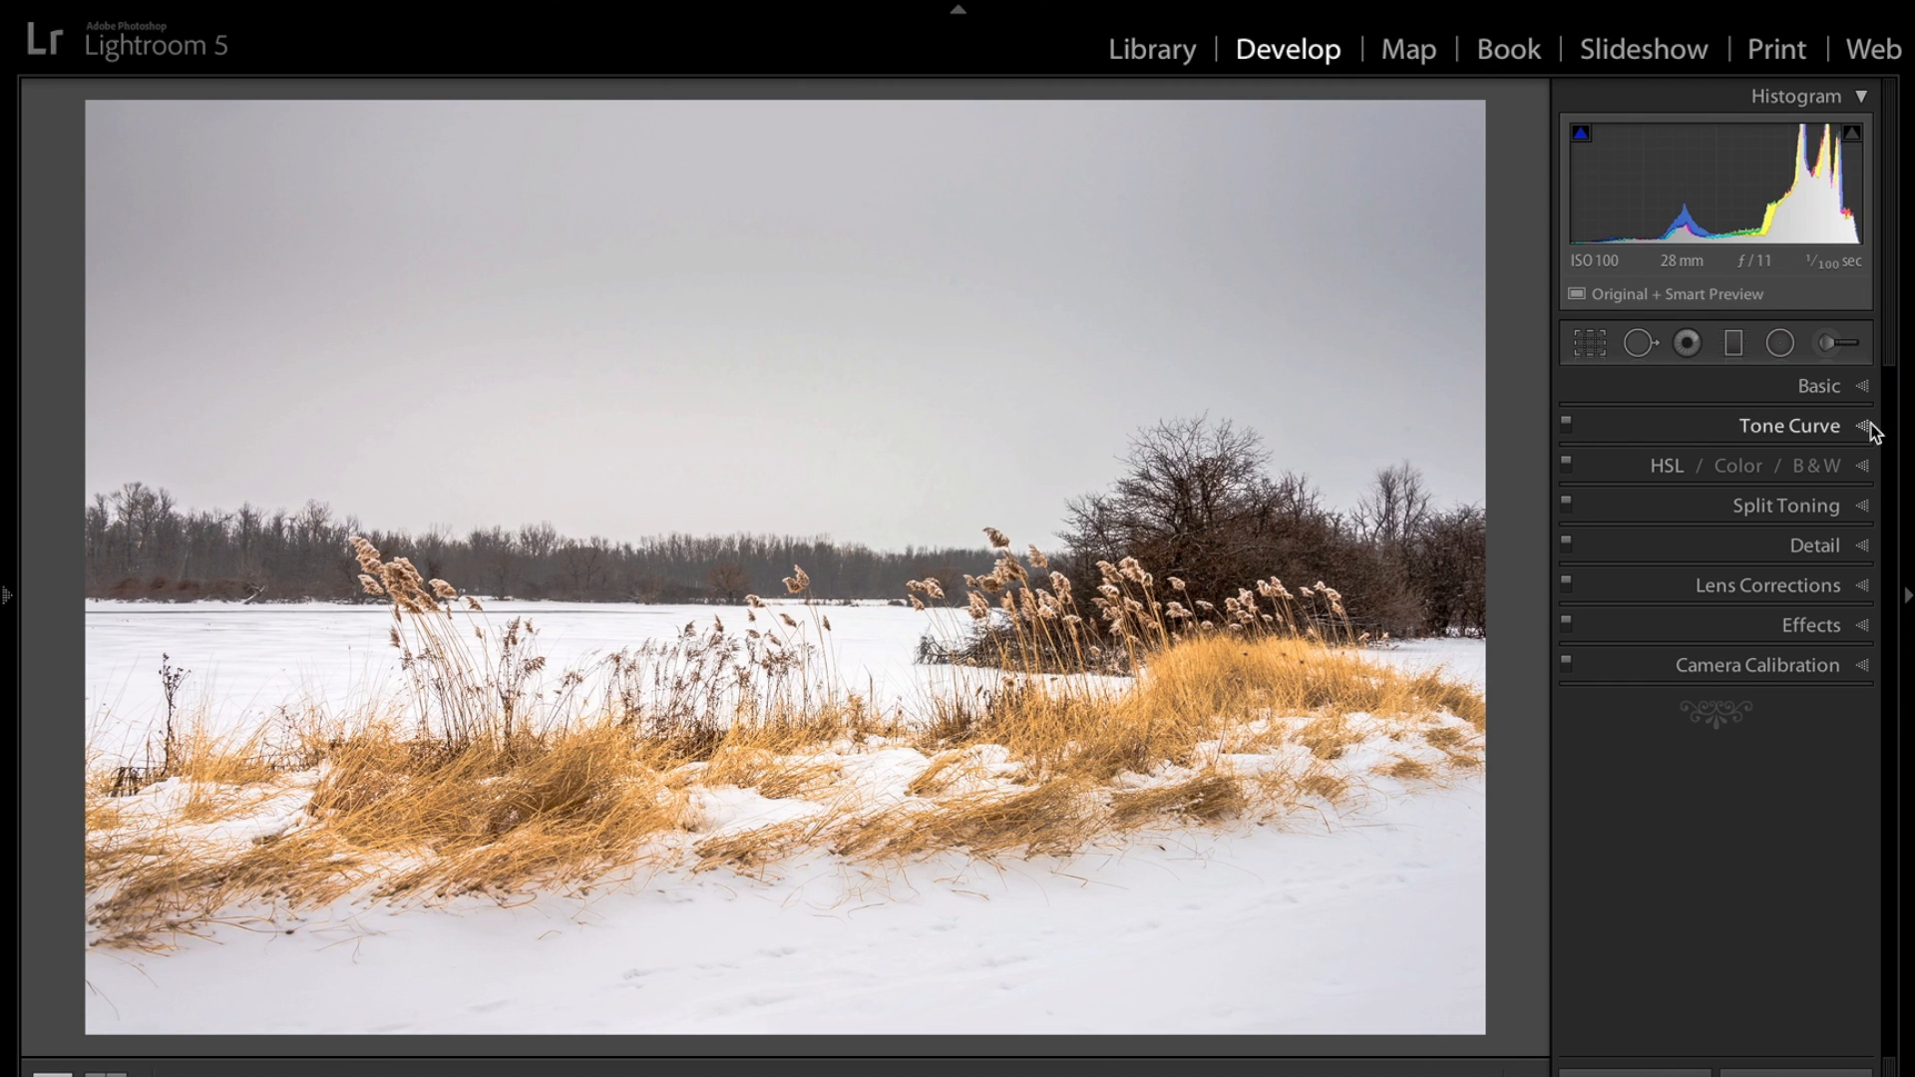
Lower the Basic panel Exposure to +0.45 and collapse the Basic panel.
{"action": "left_click", "coordinate": [1876, 385]}
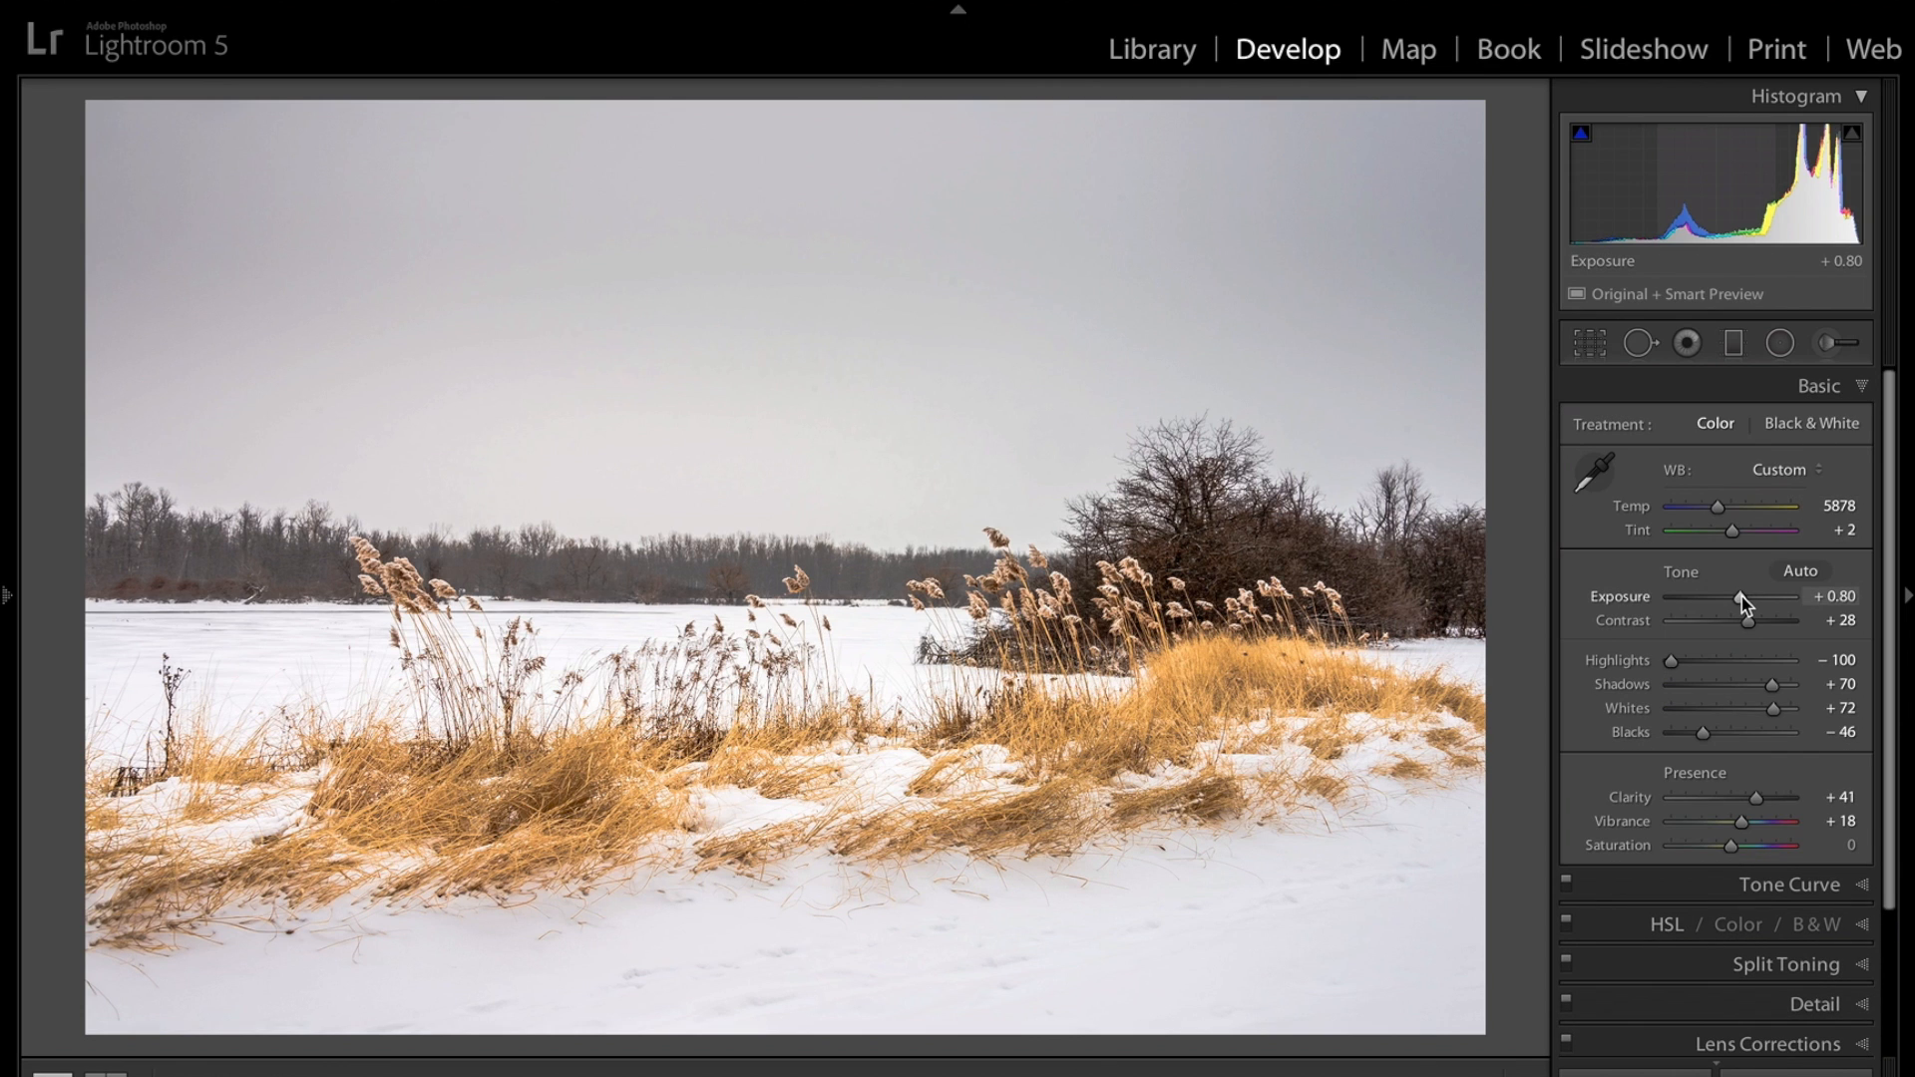
{"action": "left_click_drag", "start_coordinate": [1742, 599], "coordinate": [1737, 598]}
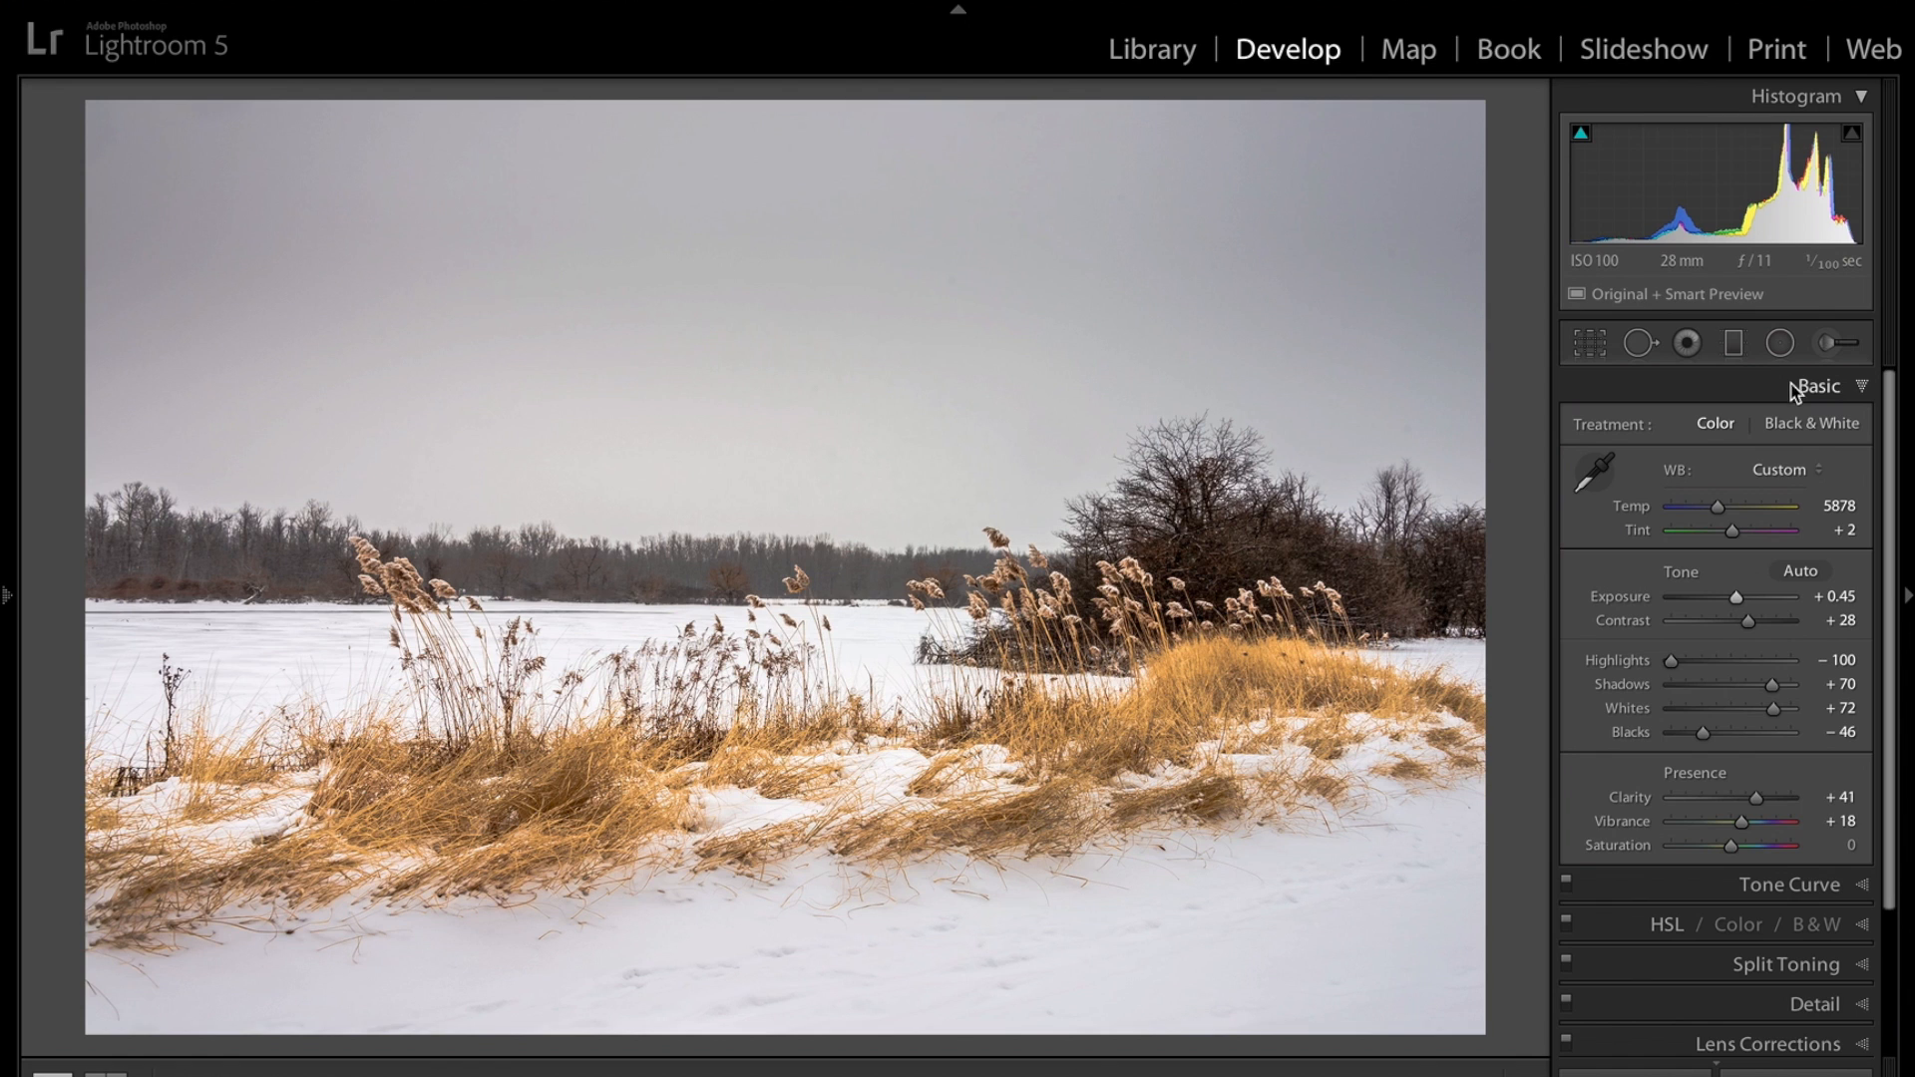
{"action": "left_click", "coordinate": [1860, 389]}
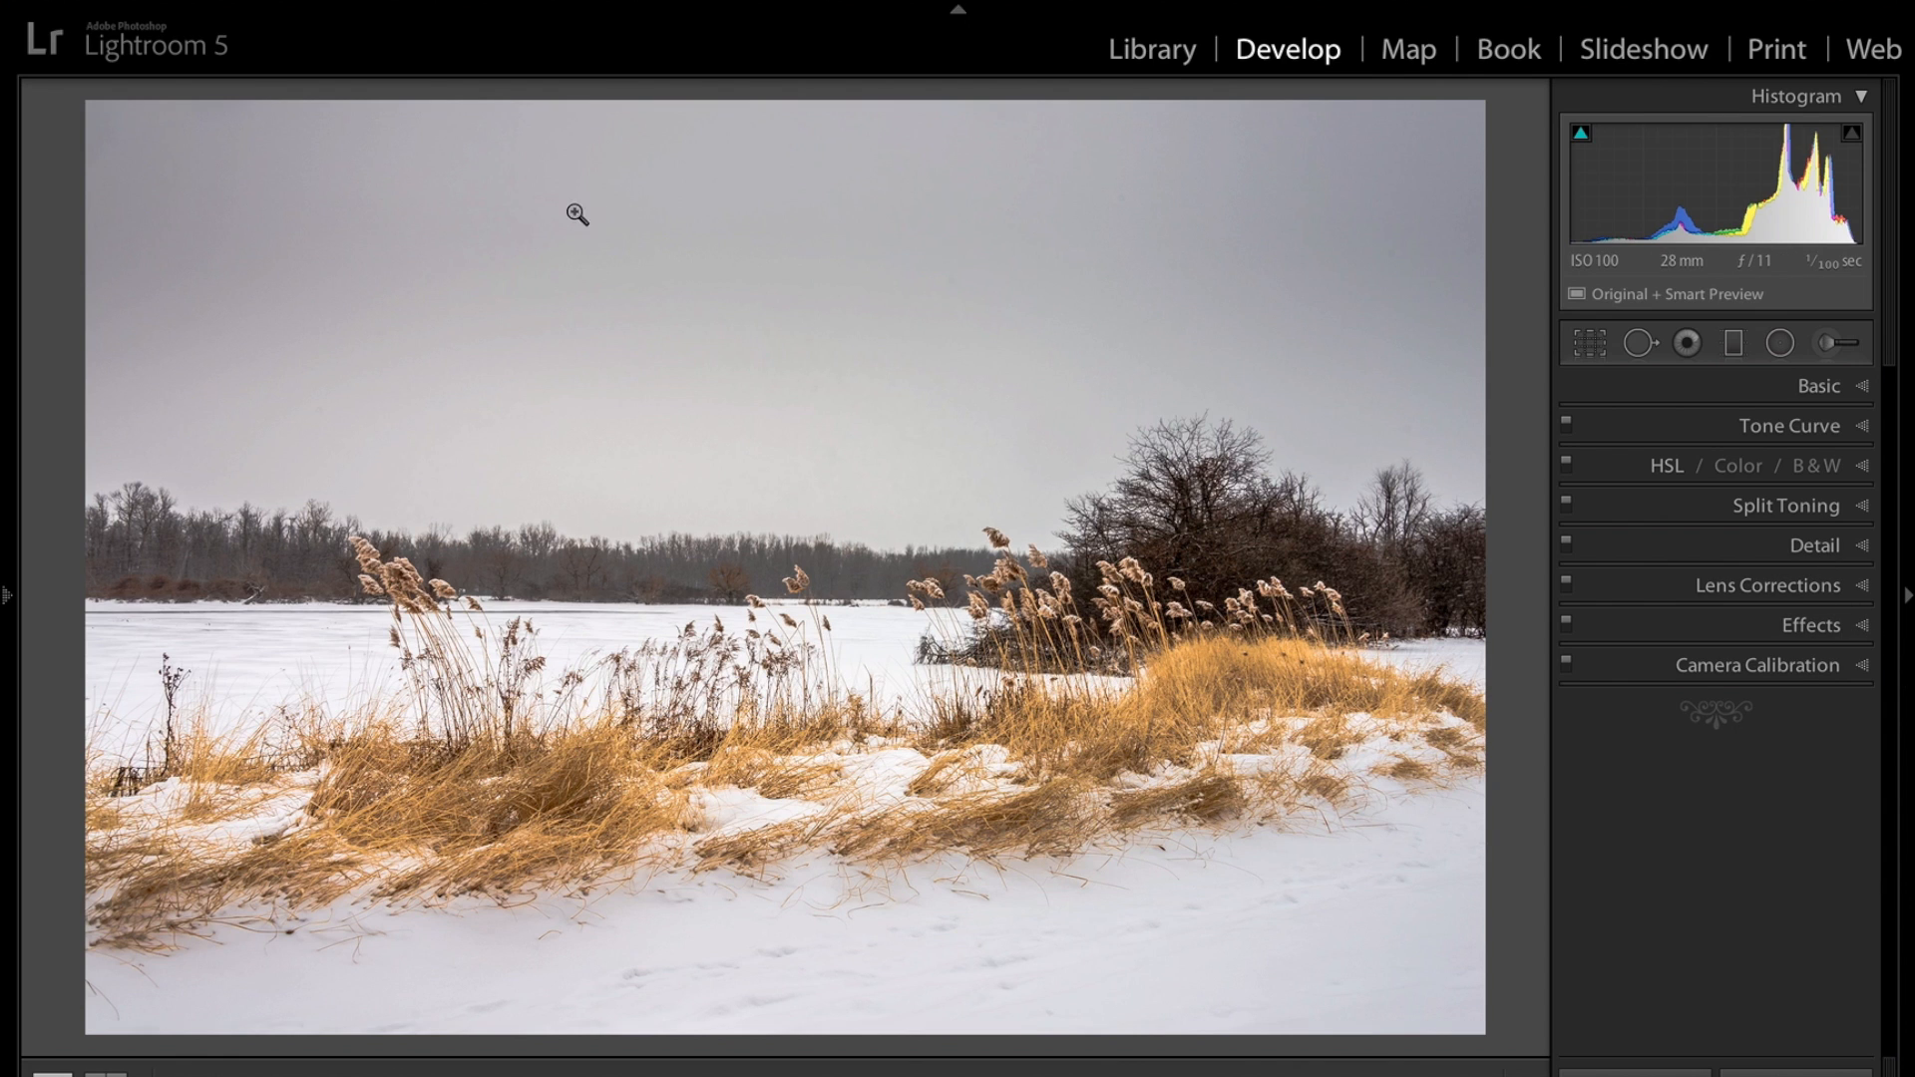
Compare the Camera Landscape and Camera Vivid calibration profiles and settle on Camera Landscape.
{"action": "left_click", "coordinate": [1804, 677]}
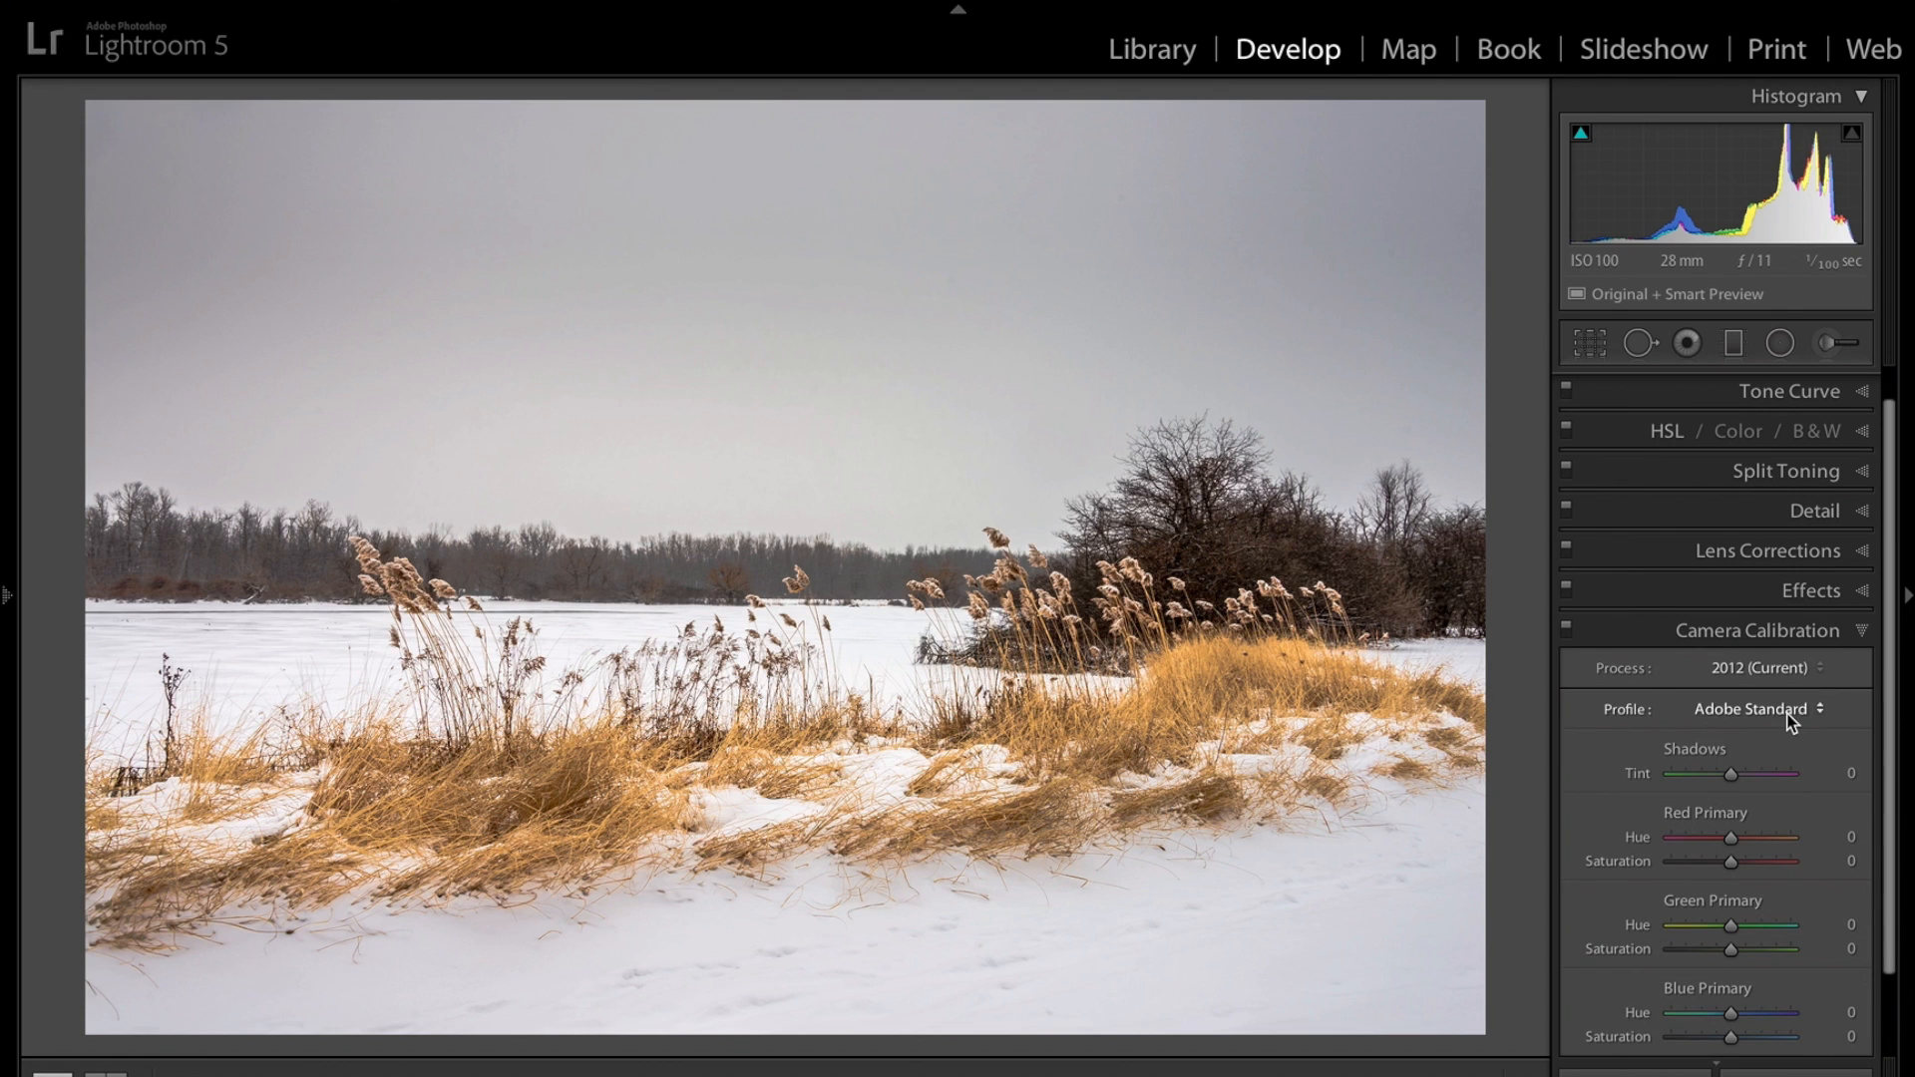
{"action": "left_click", "coordinate": [1786, 713]}
{"action": "left_click", "coordinate": [1788, 725]}
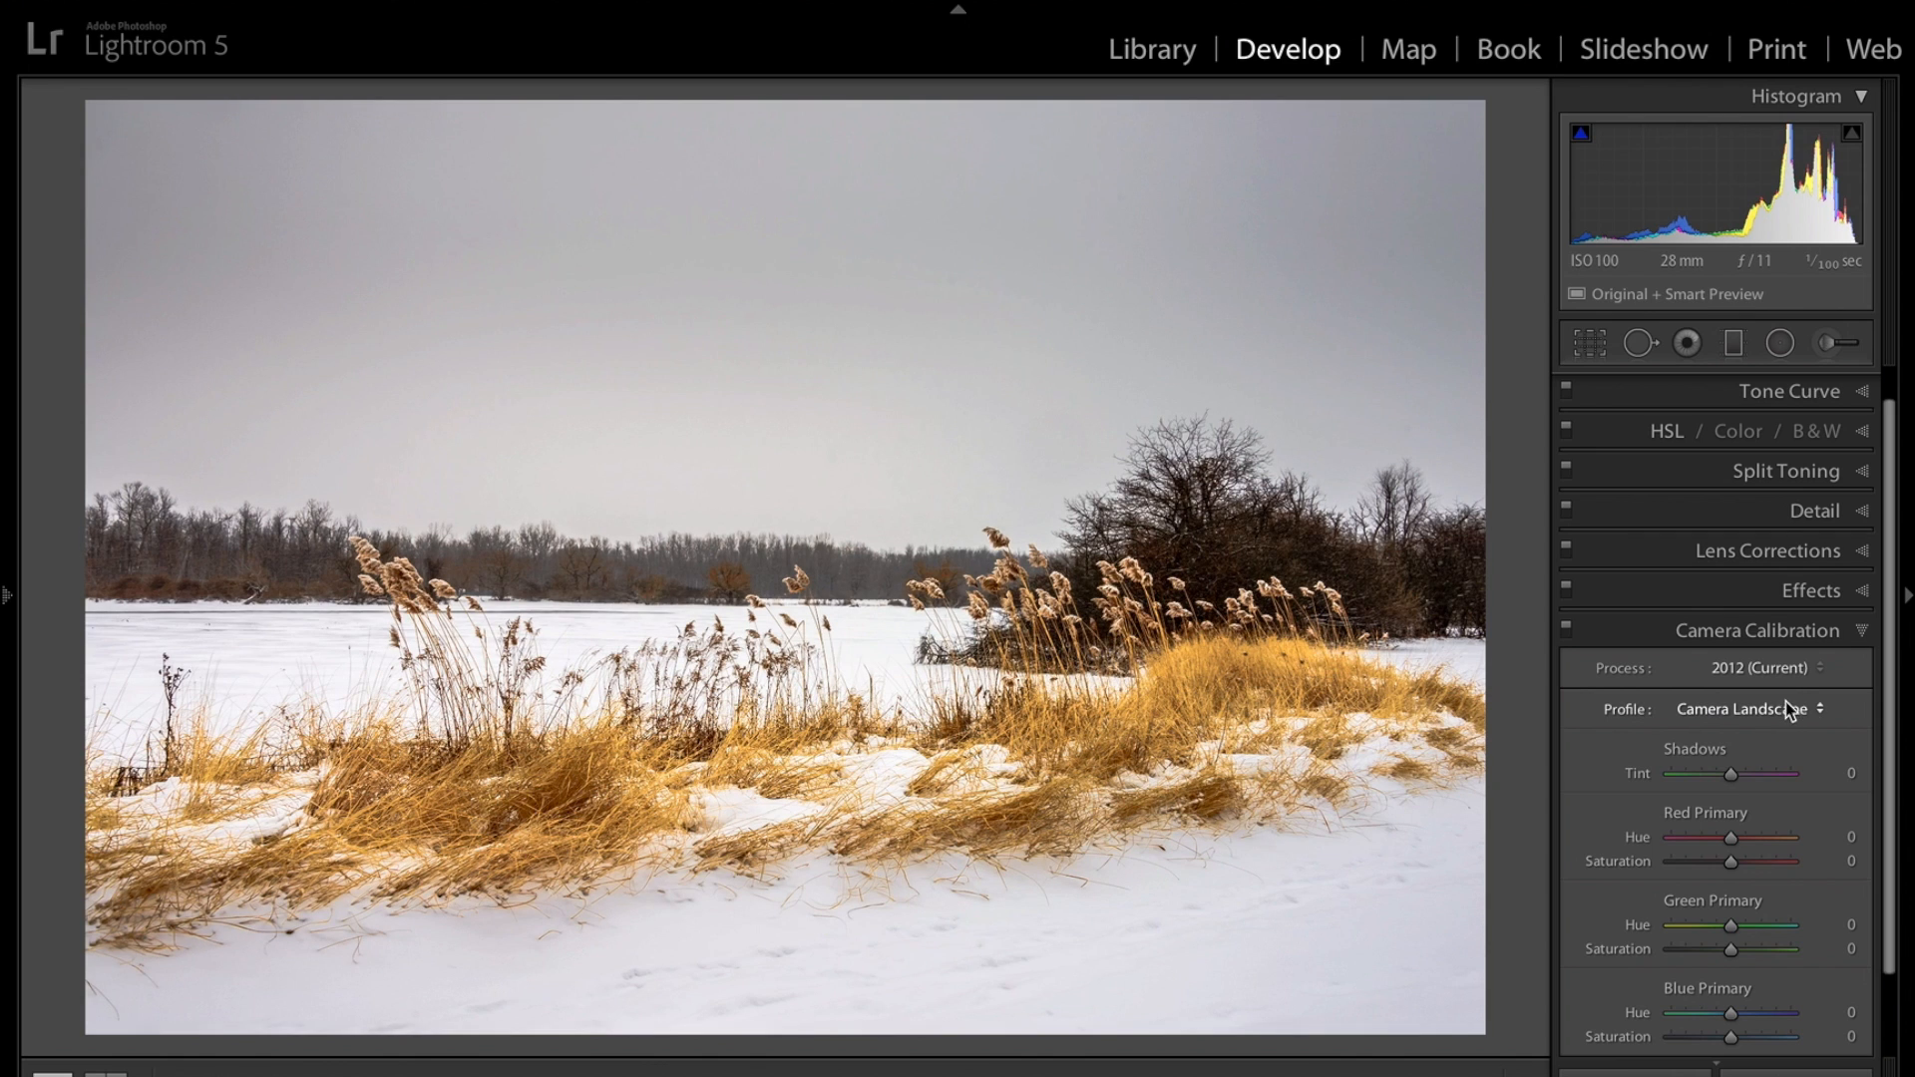
{"action": "left_click", "coordinate": [1787, 709]}
{"action": "left_click", "coordinate": [1790, 780]}
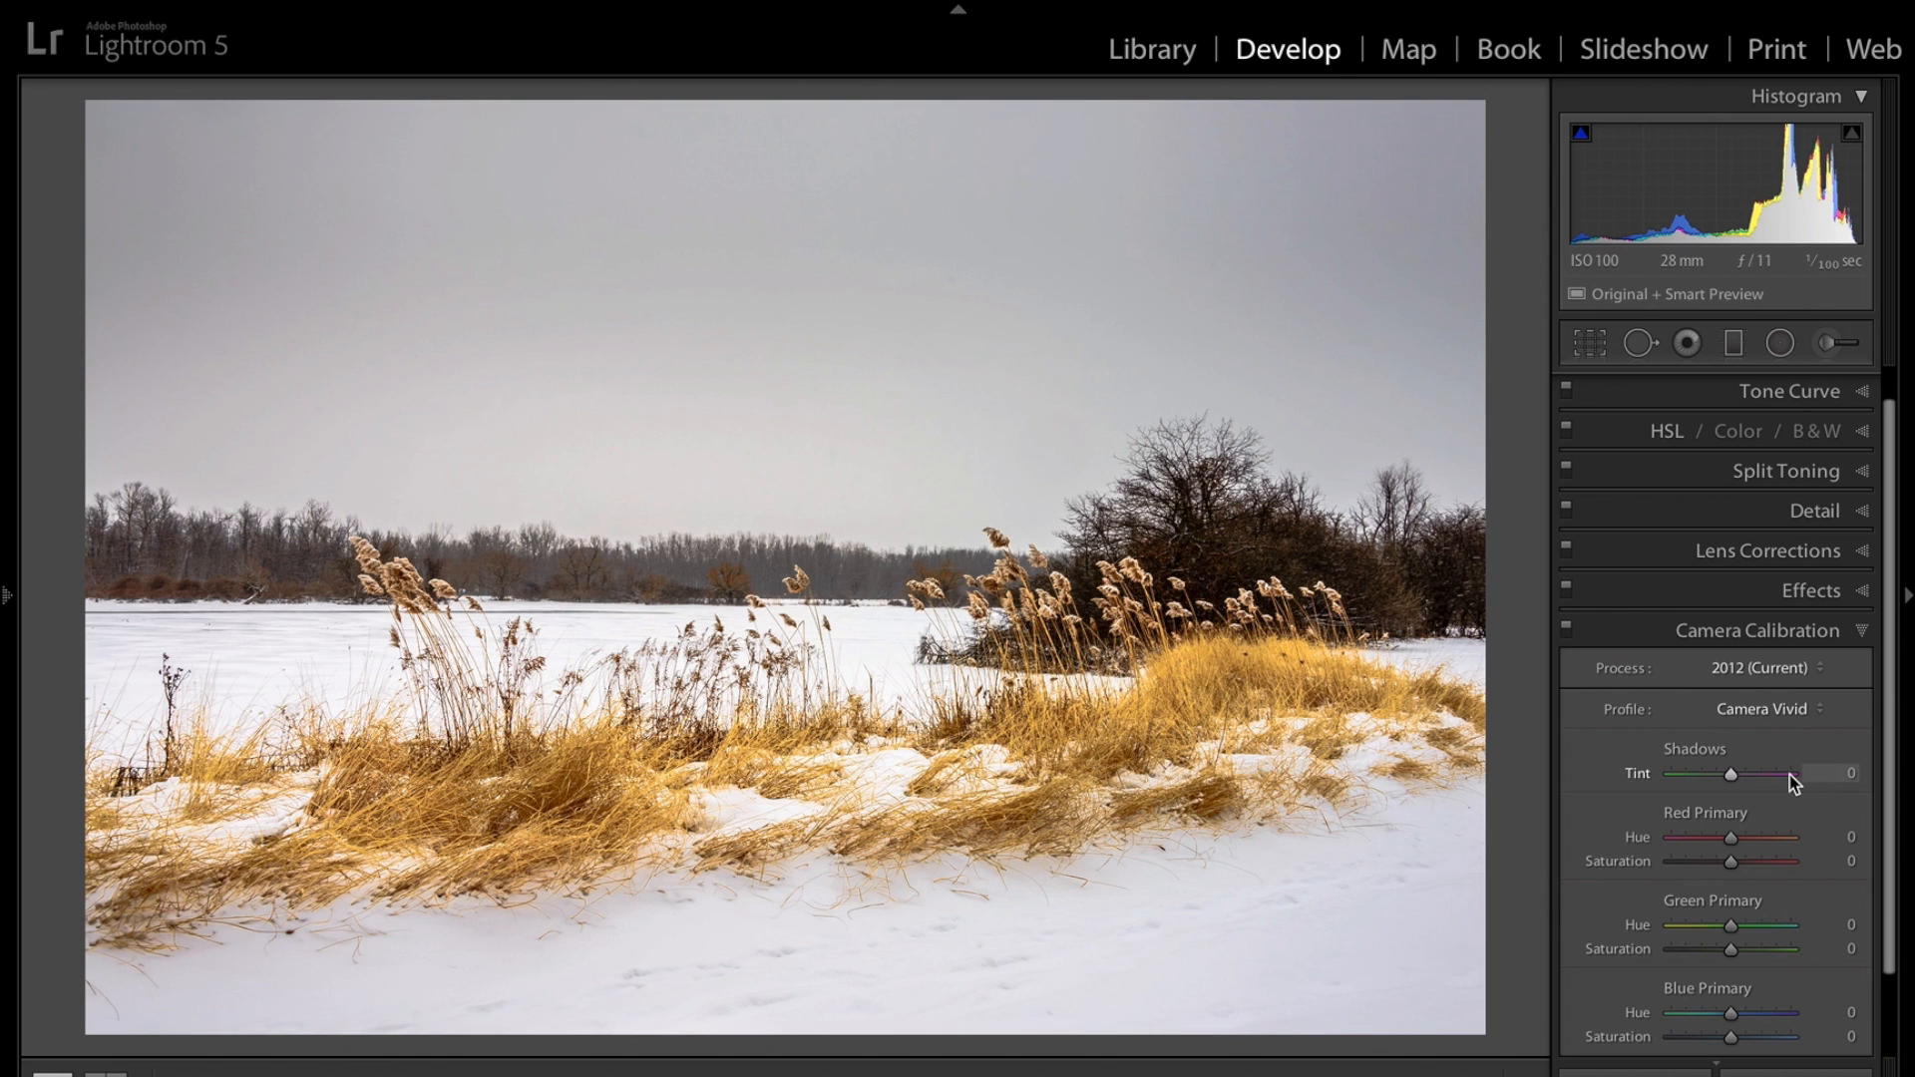
{"action": "left_click", "coordinate": [1796, 710]}
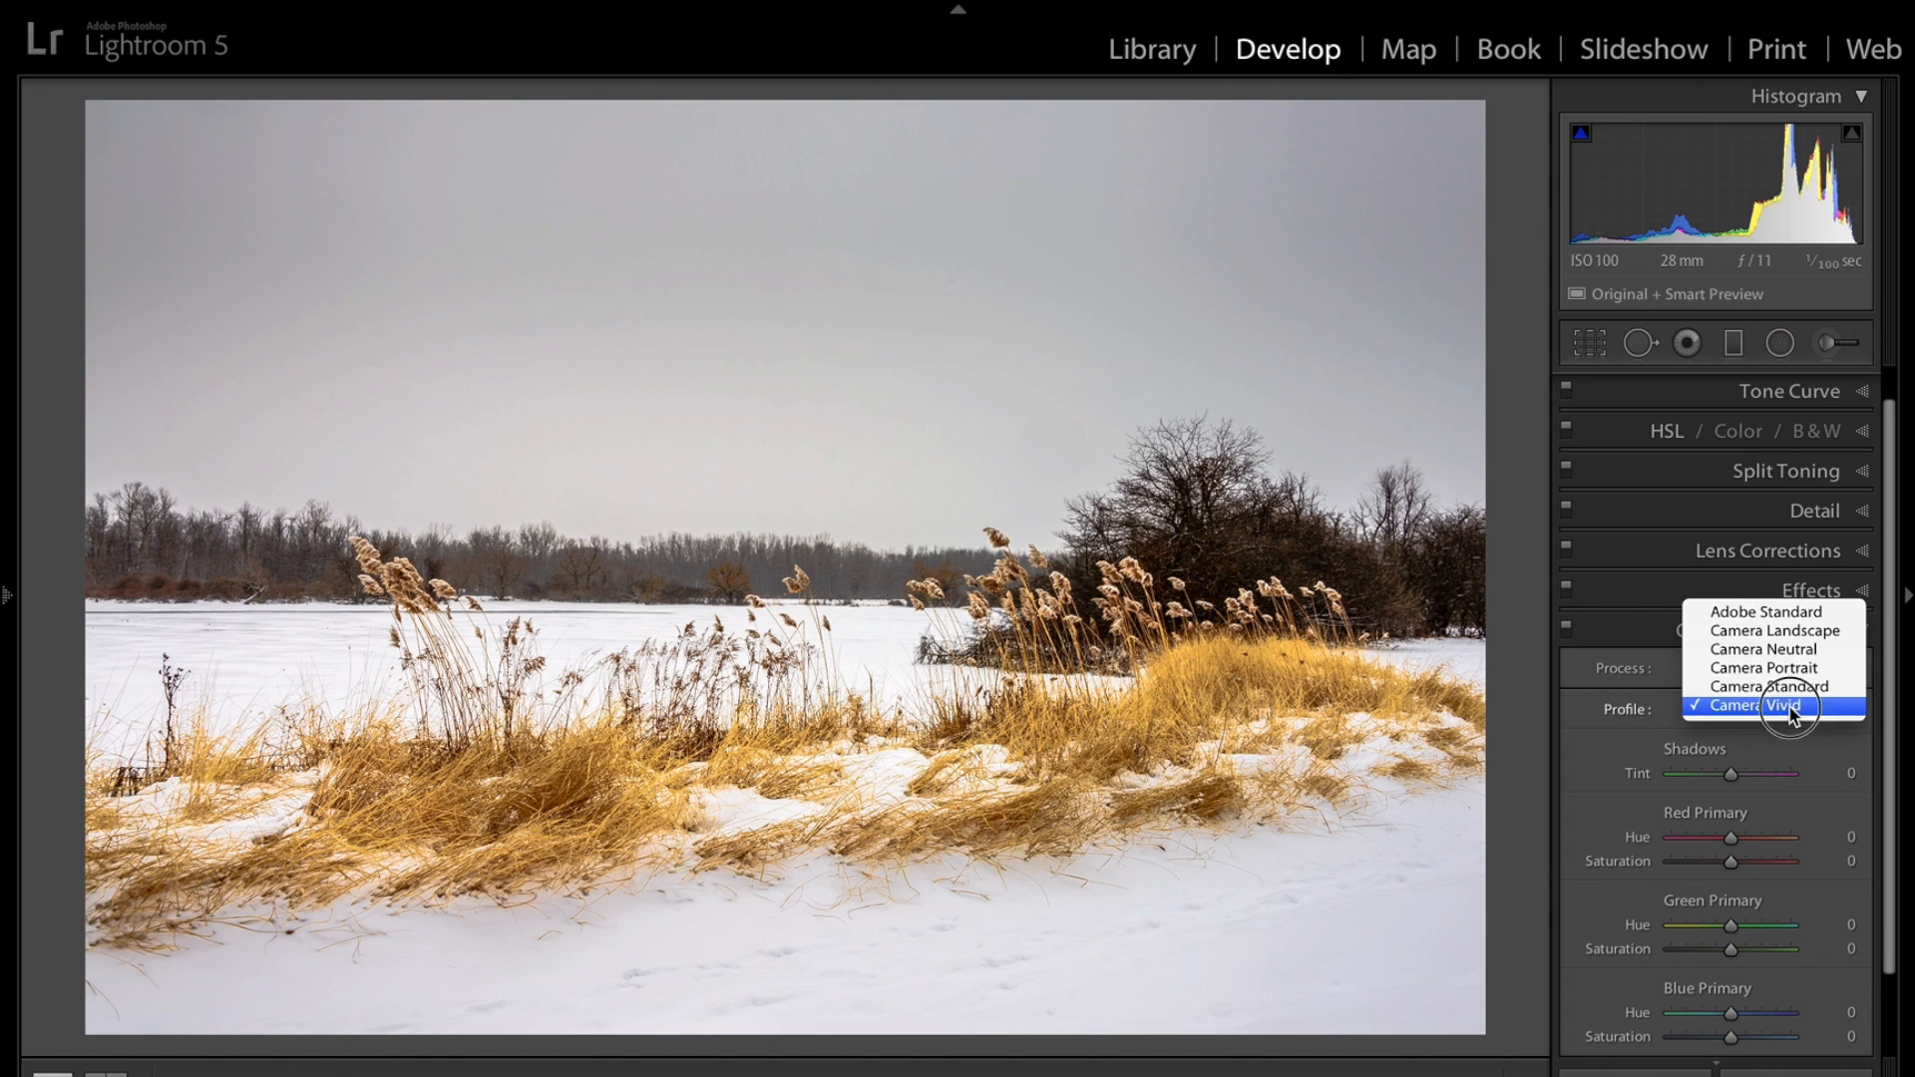
{"action": "left_click", "coordinate": [1804, 636]}
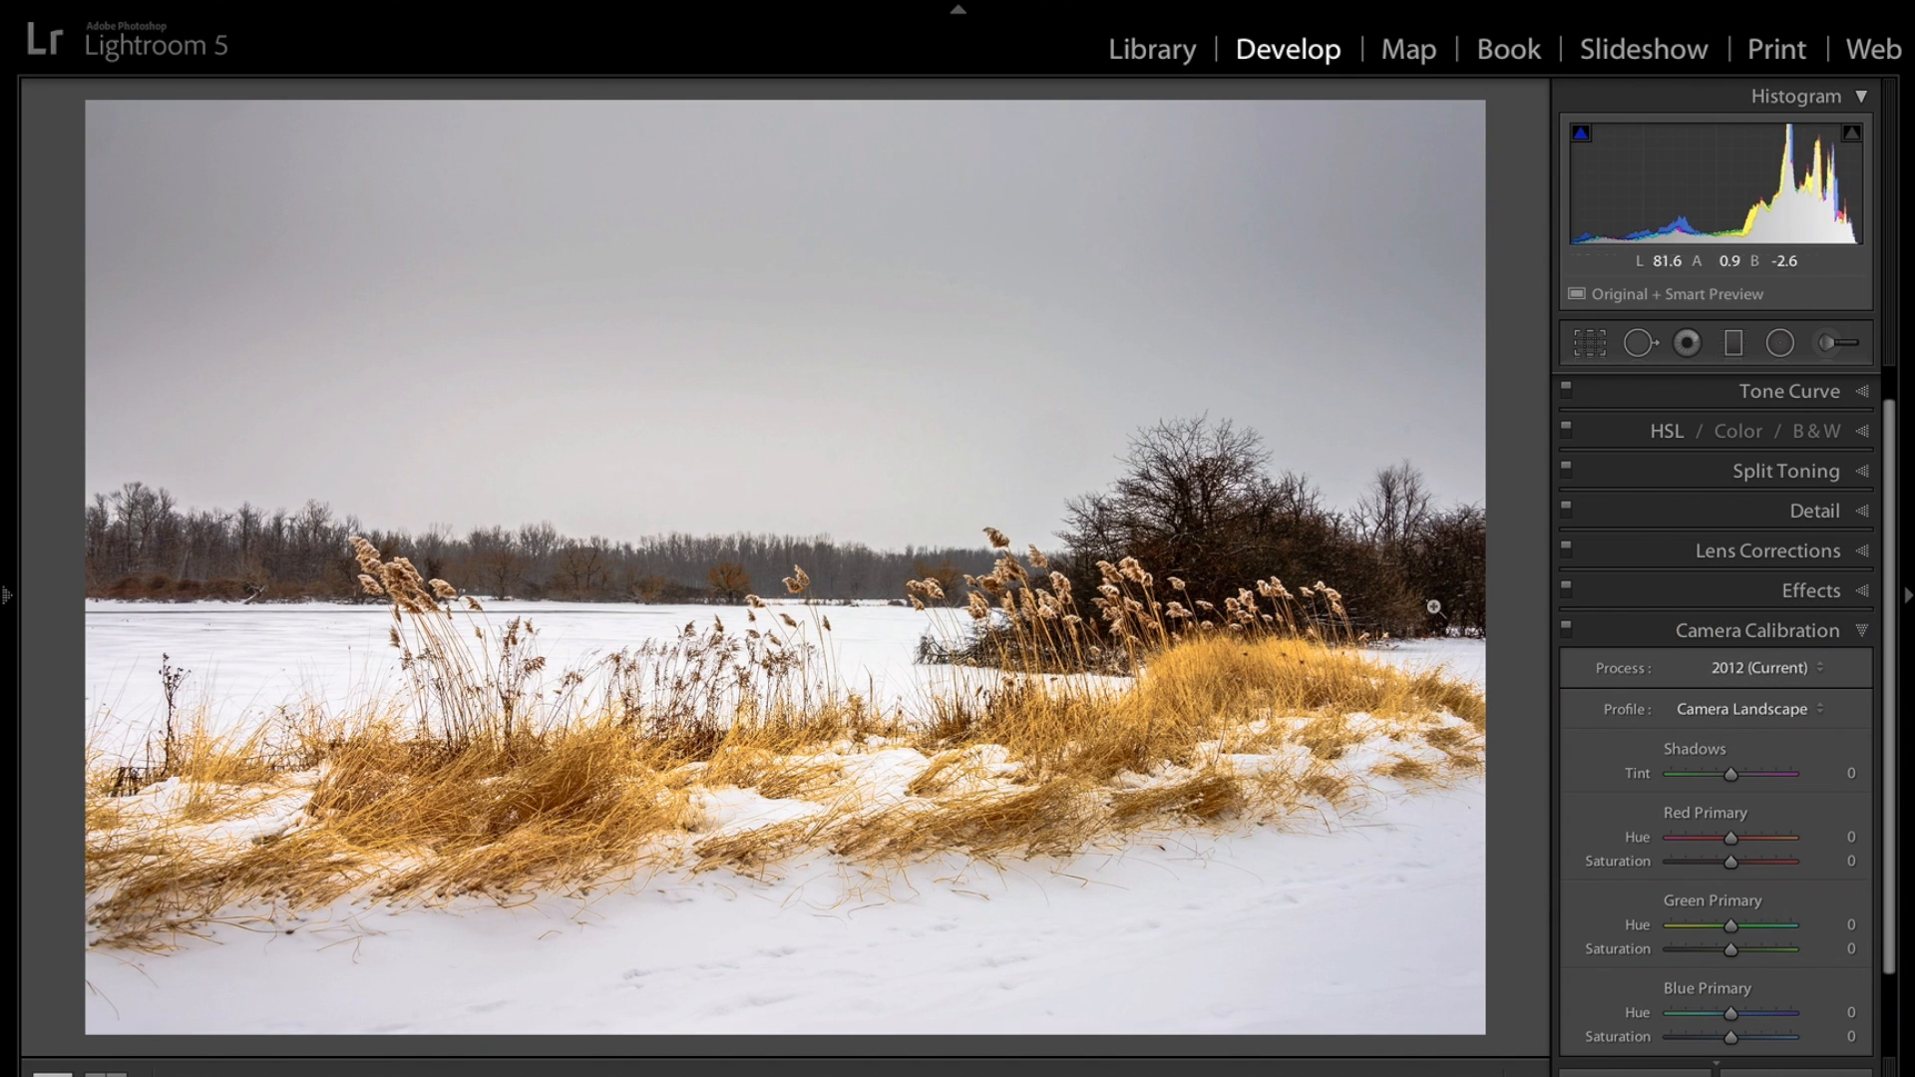
Toggle the before view to compare against the original, then collapse Camera Calibration and reopen the Basic panel.
{"action": "key", "text": "backslash"}
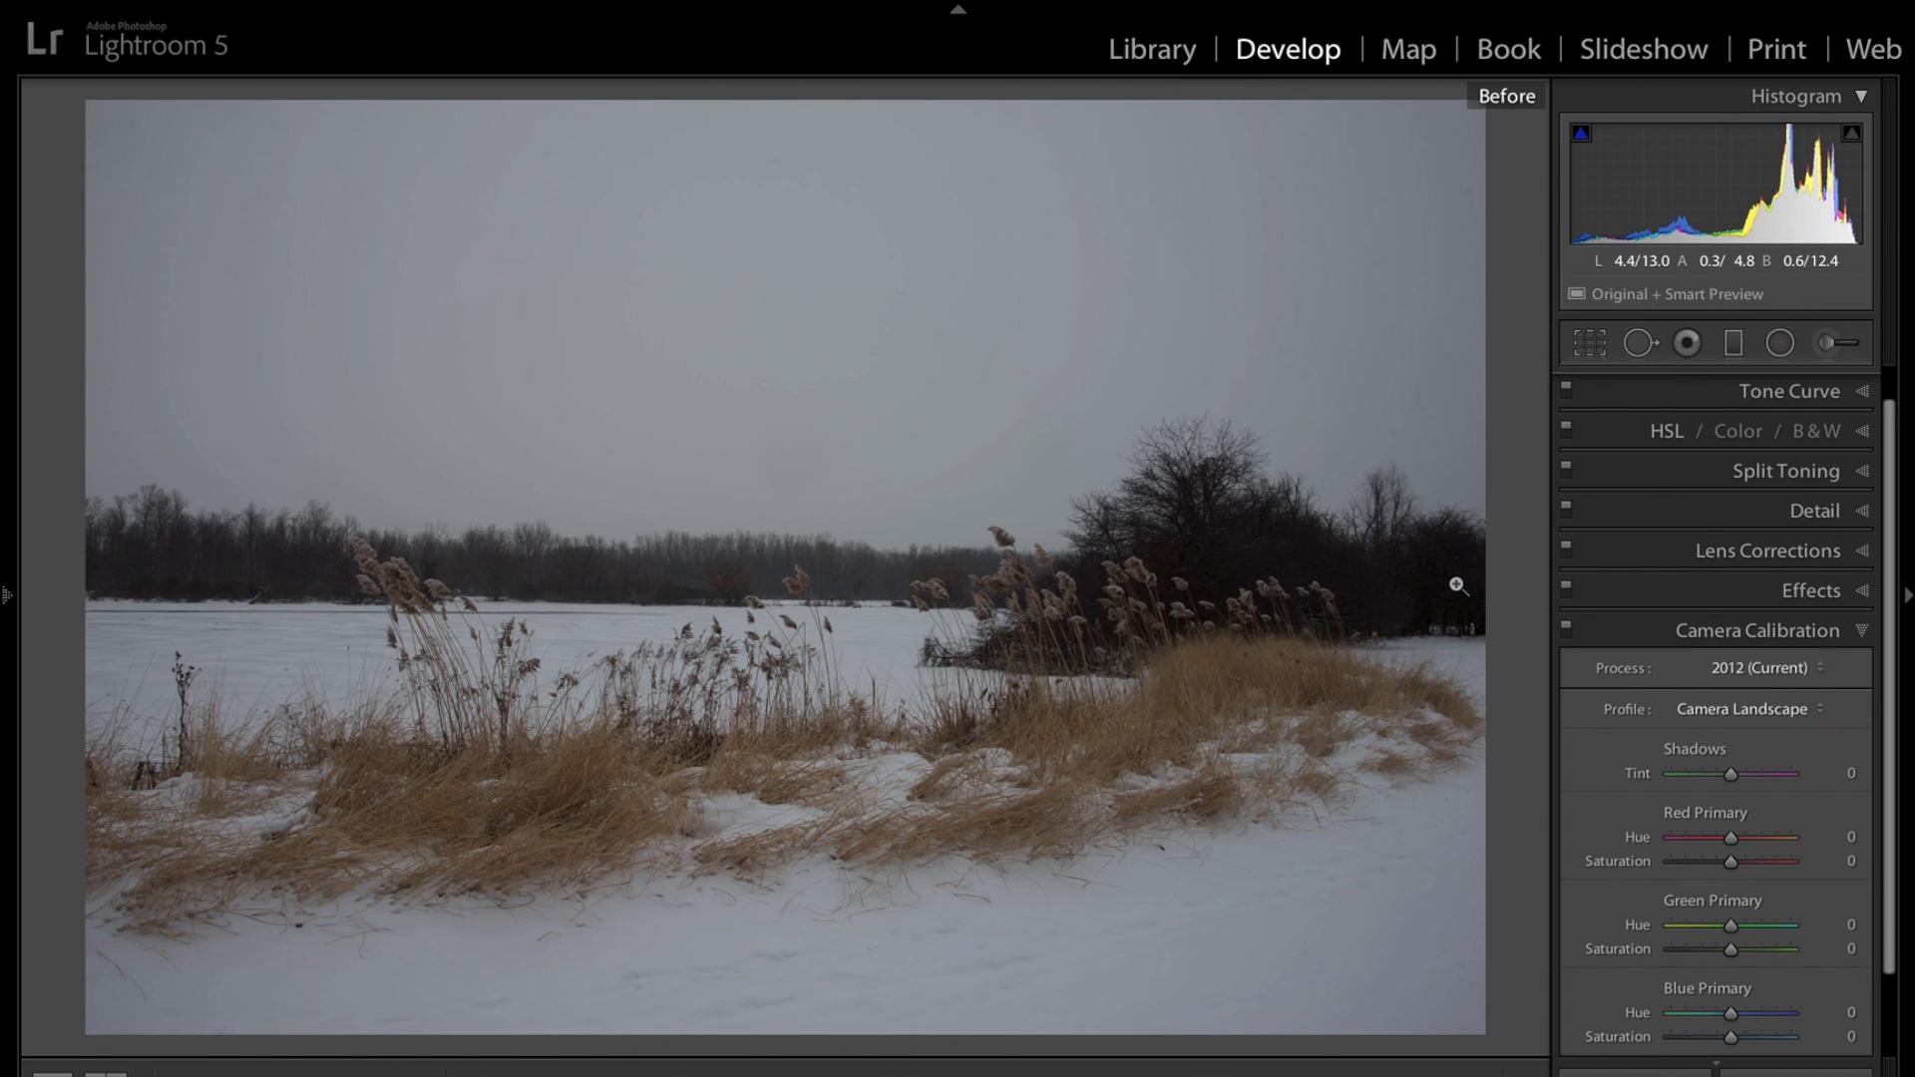
{"action": "key", "text": "backslash"}
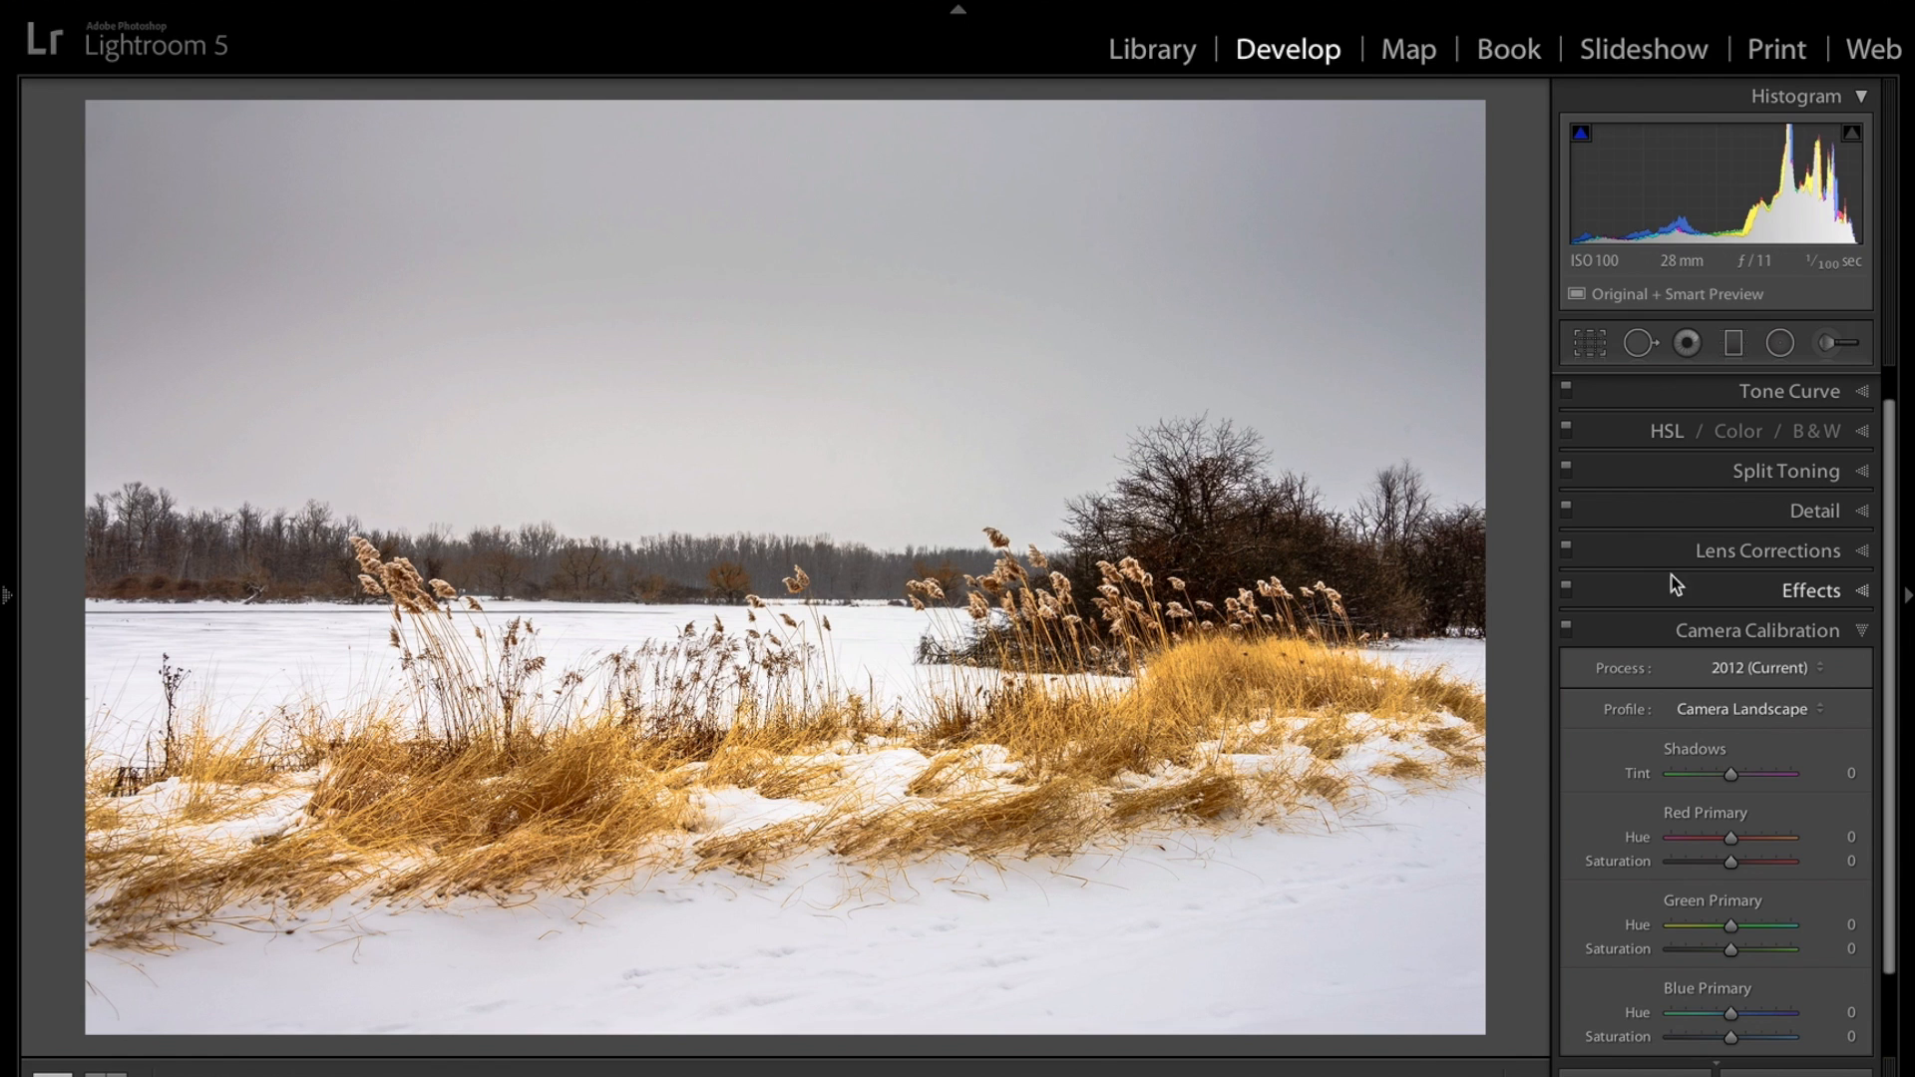
{"action": "left_click", "coordinate": [1858, 633]}
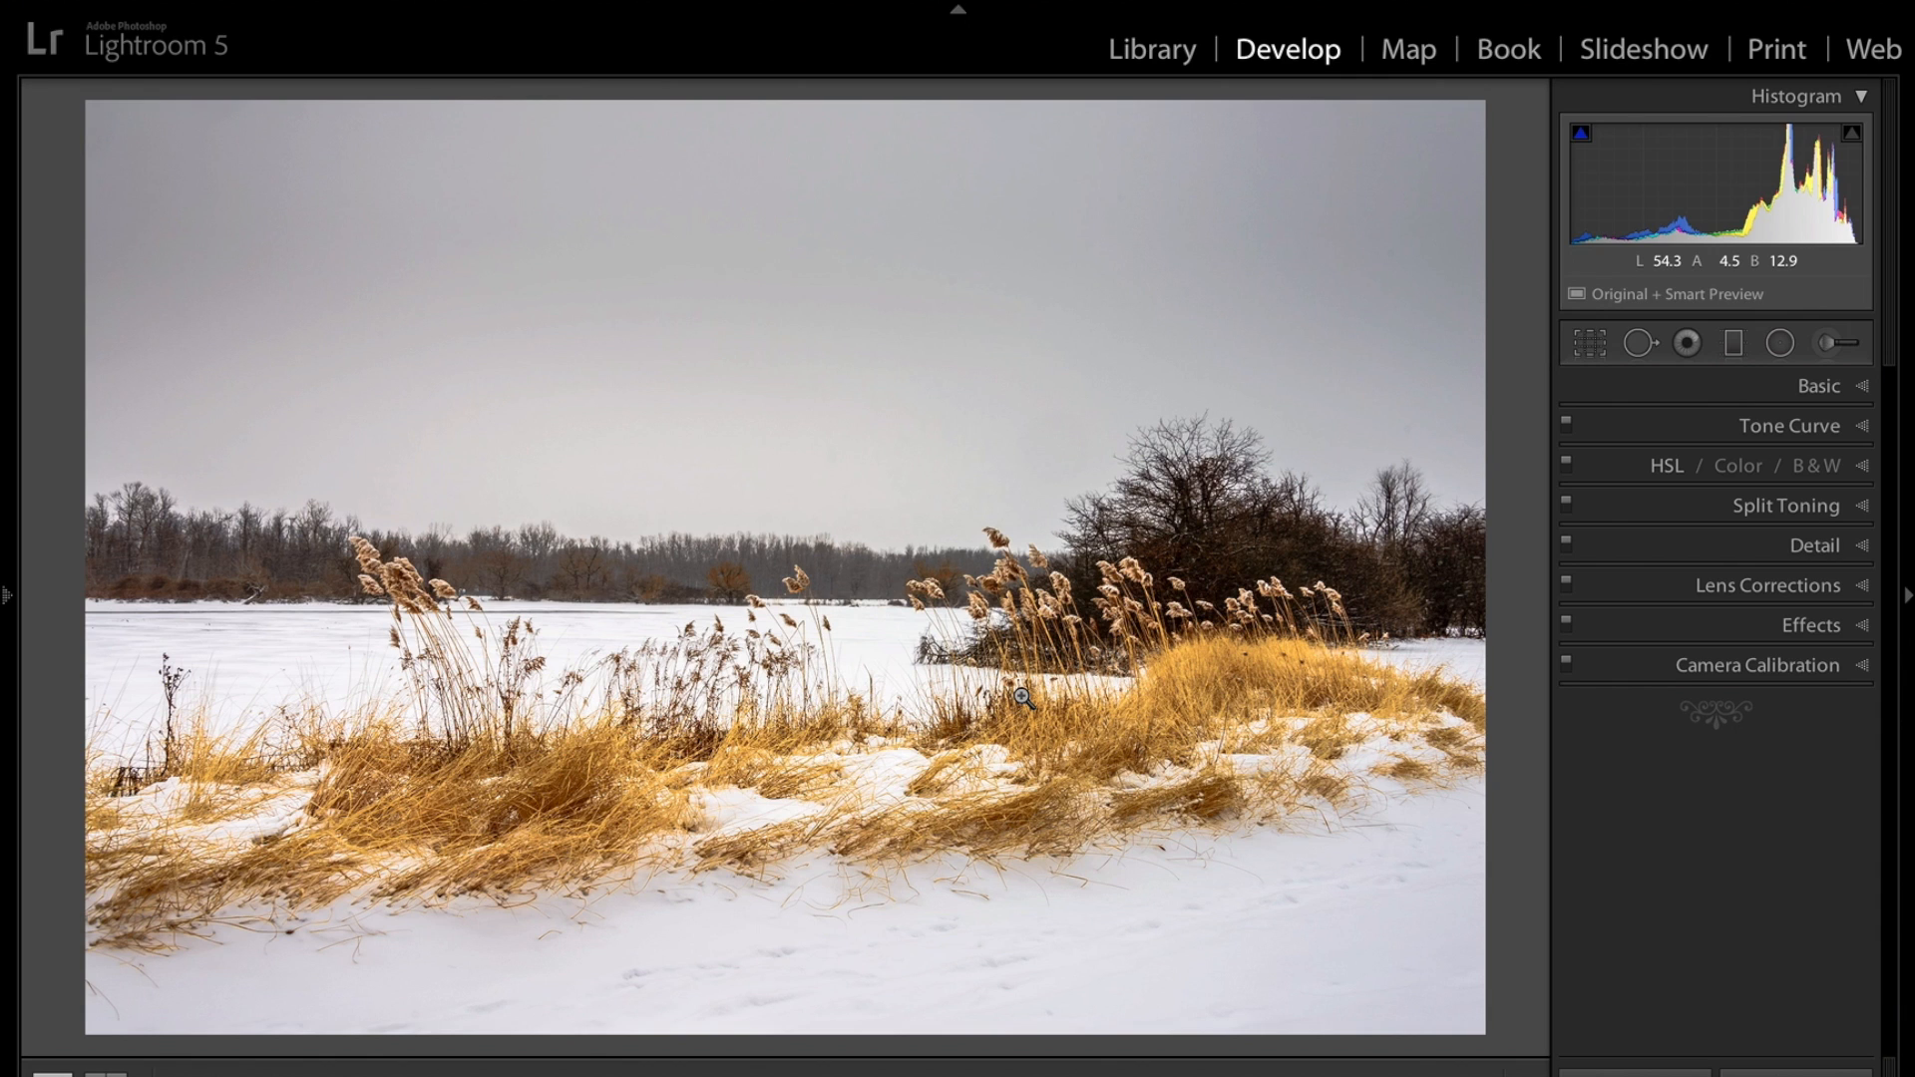
{"action": "left_click", "coordinate": [1869, 391]}
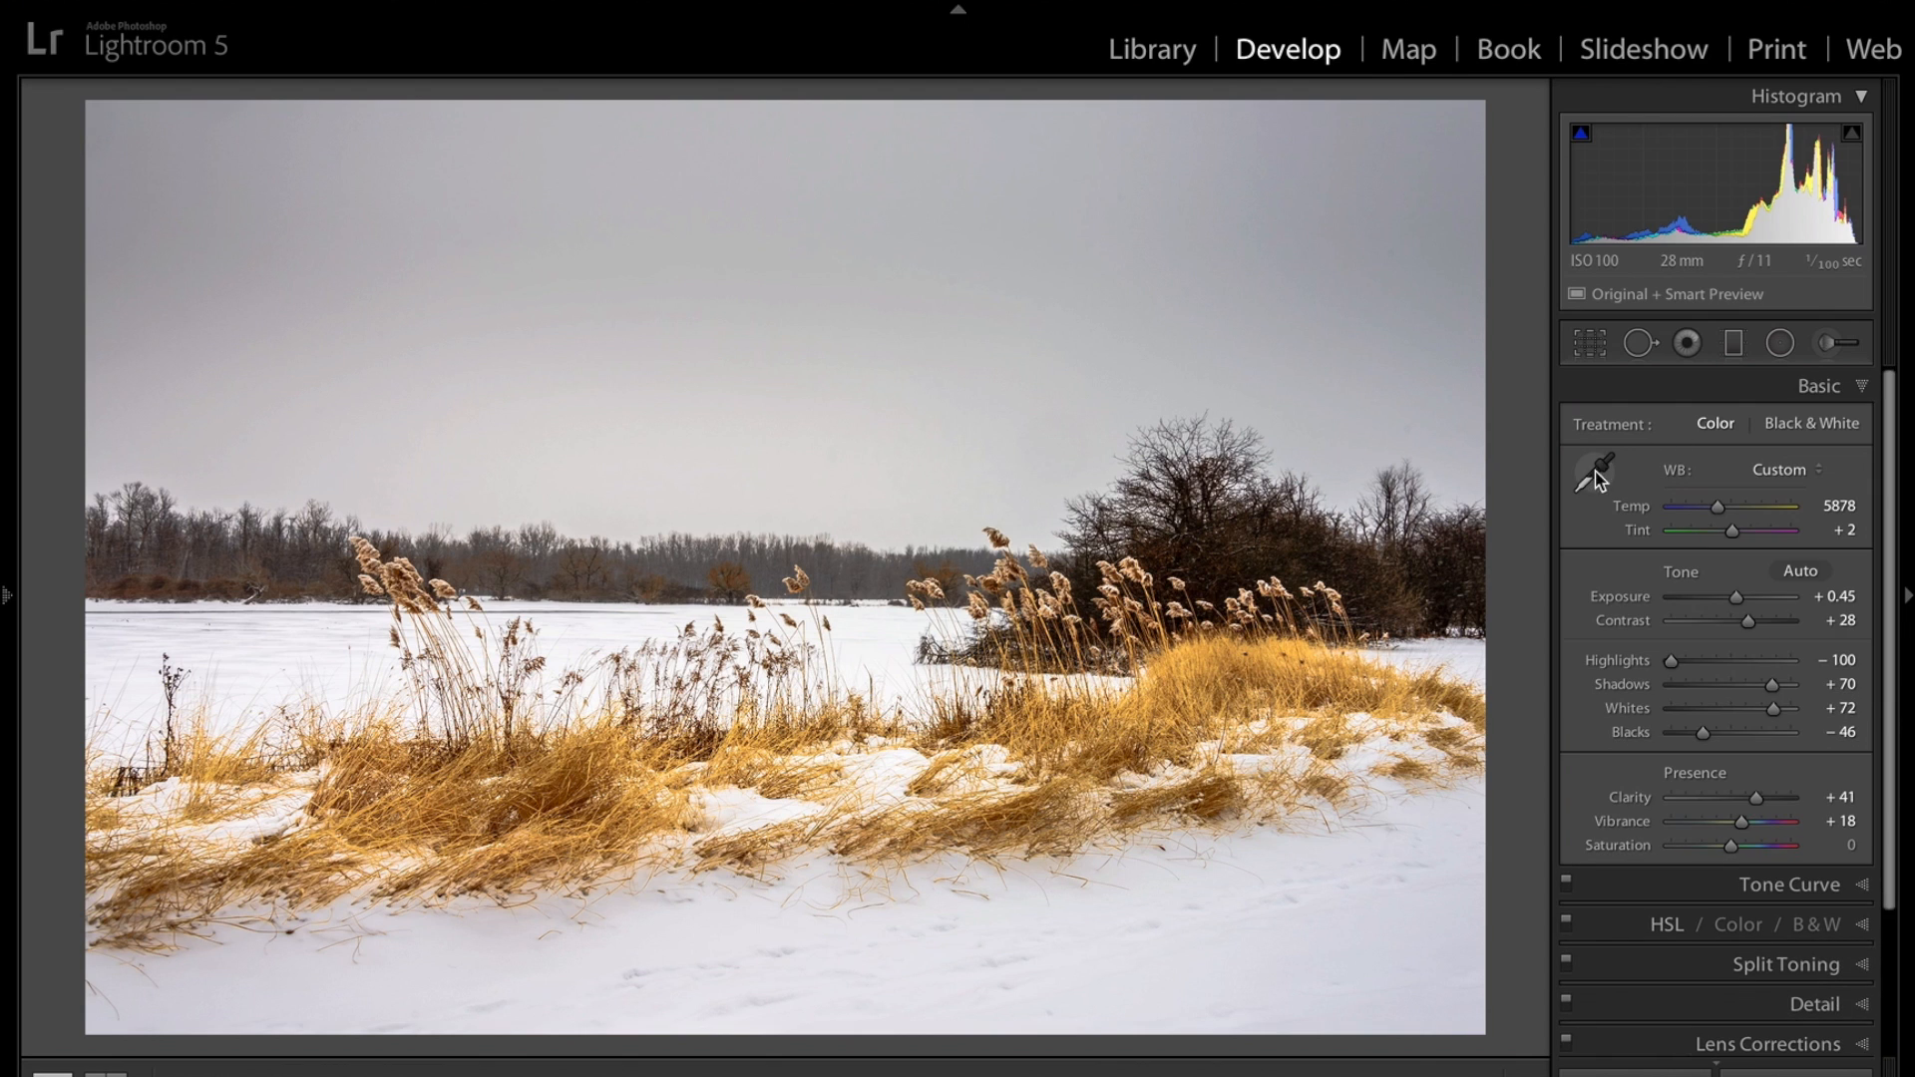